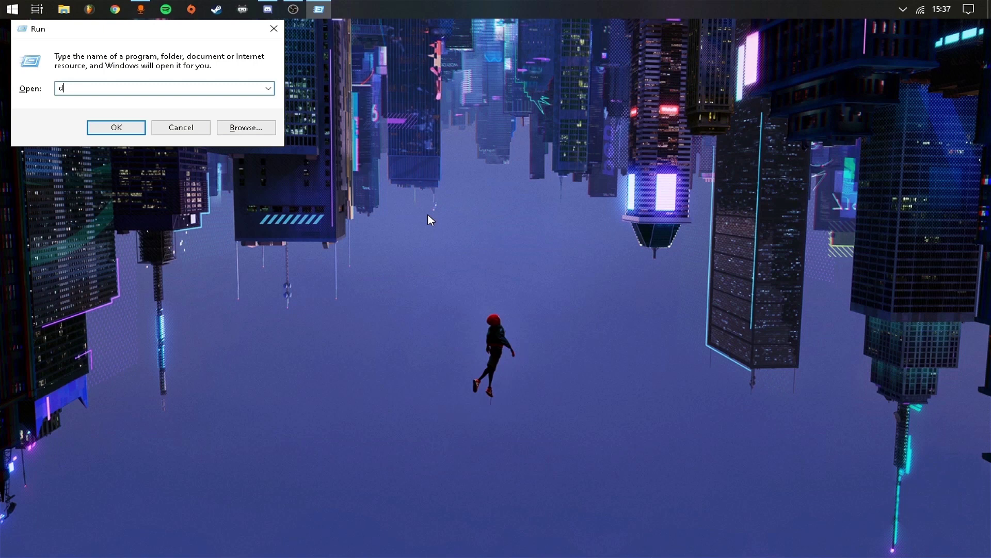
# Run the dxdiag command to launch the DirectX Diagnostic Tool.
pyautogui.press('BackSpace')
pyautogui.press('BackSpace')
pyautogui.press('BackSpace')
pyautogui.press('BackSpace')
pyautogui.press('BackSpace')
pyautogui.write('x')
pyautogui.write('diag')
pyautogui.press('Return')
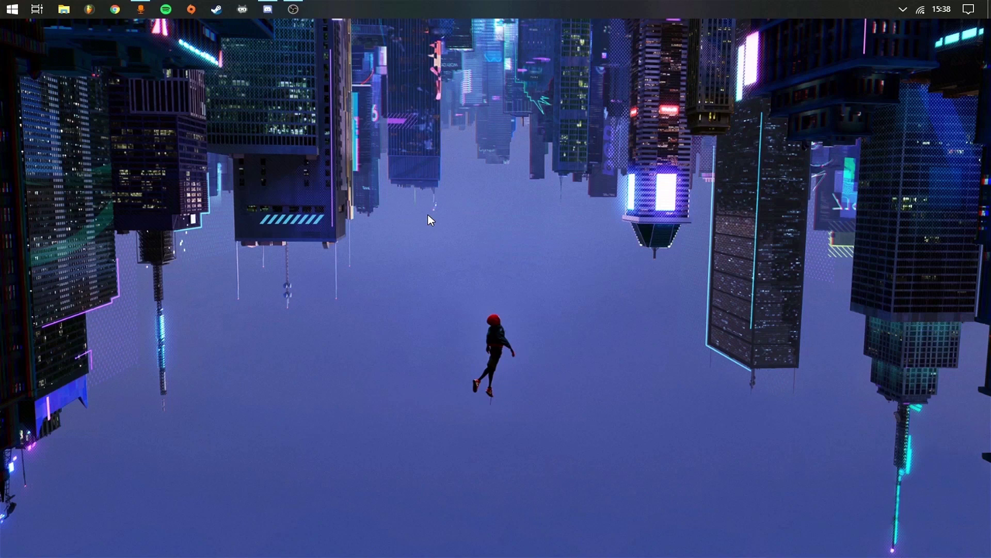
pyautogui.click(292, 9)
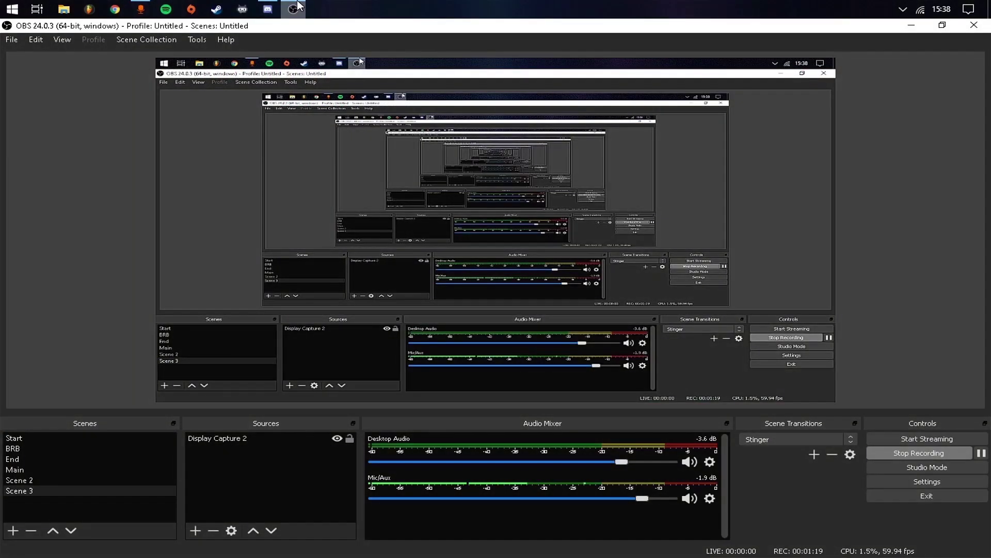
pyautogui.click(298, 4)
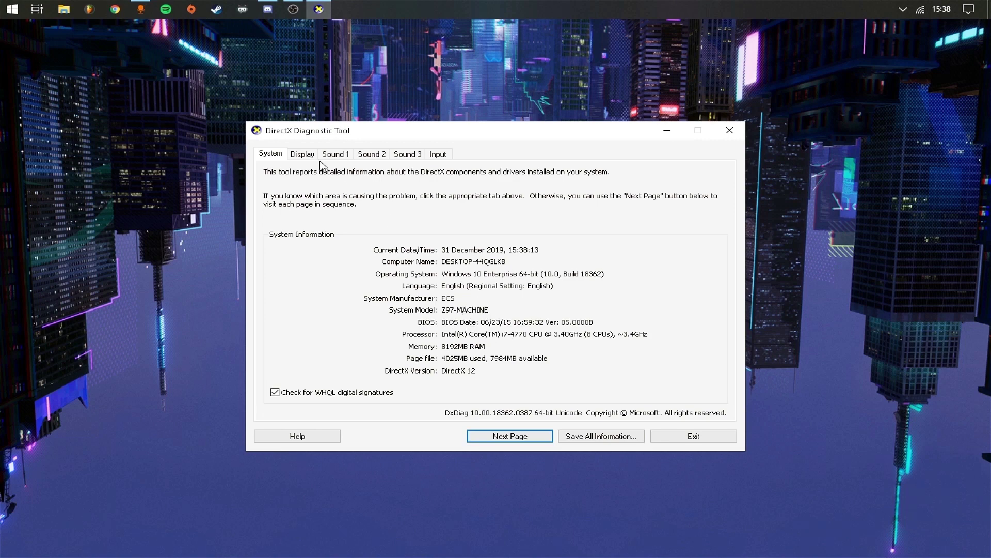
# Check the graphics card details on the display page of the diagnostic tool and exit it.
pyautogui.click(303, 154)
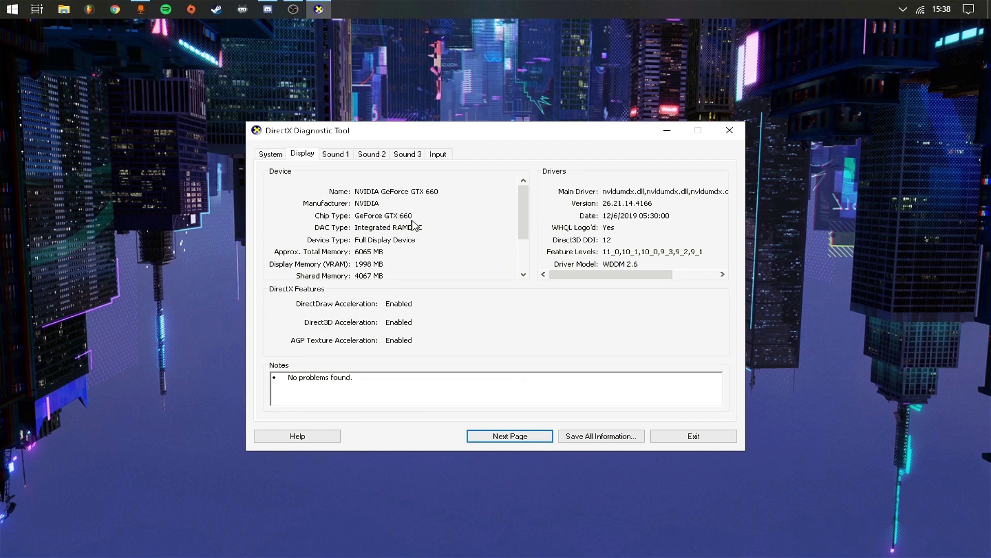
pyautogui.click(674, 443)
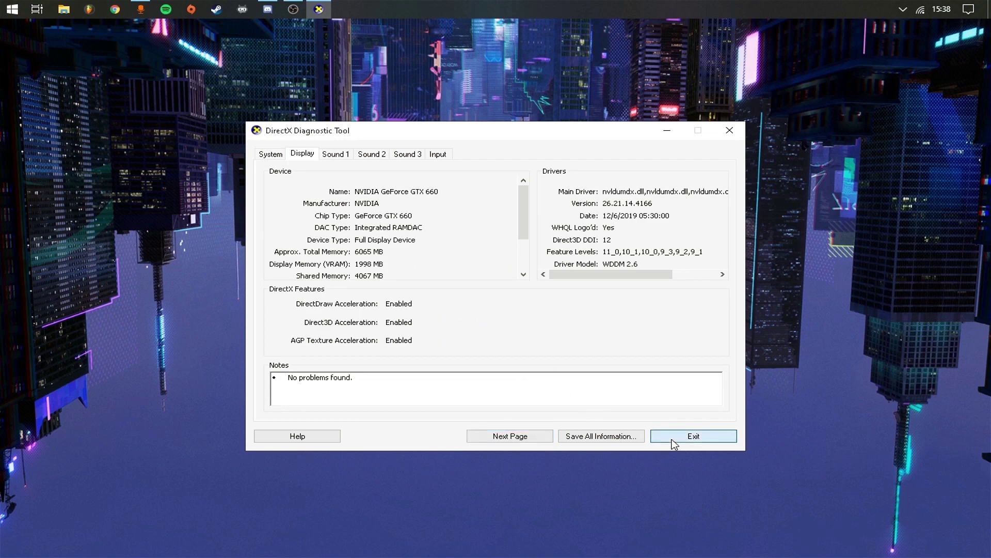
pyautogui.click(675, 442)
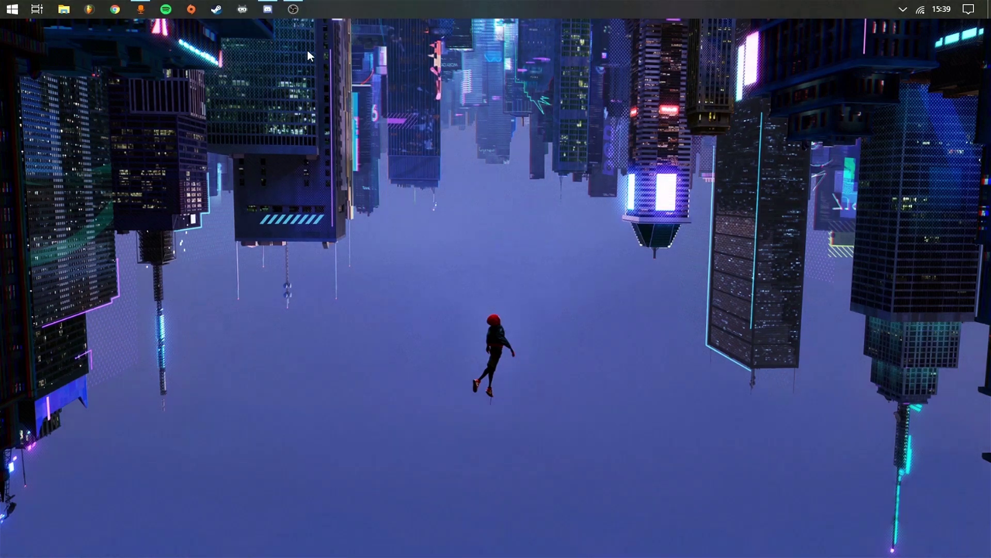
pyautogui.click(284, 10)
pyautogui.click(288, 8)
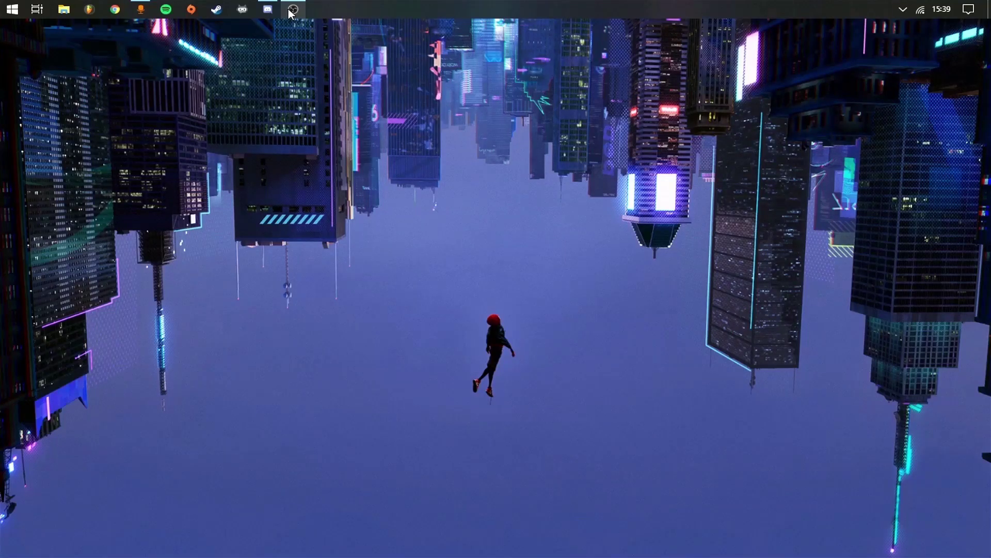
pyautogui.click(268, 9)
pyautogui.click(268, 9)
pyautogui.press('super')
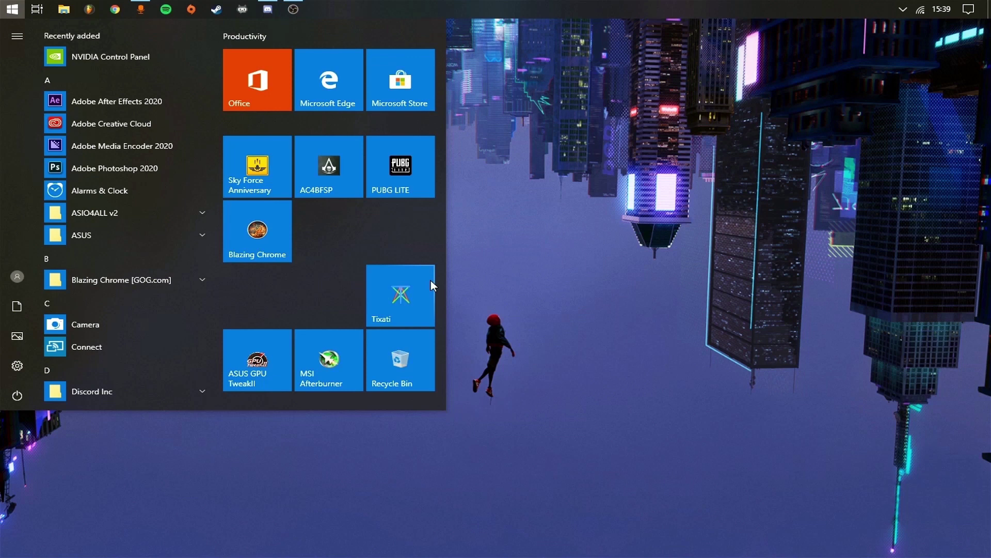
pyautogui.click(722, 253)
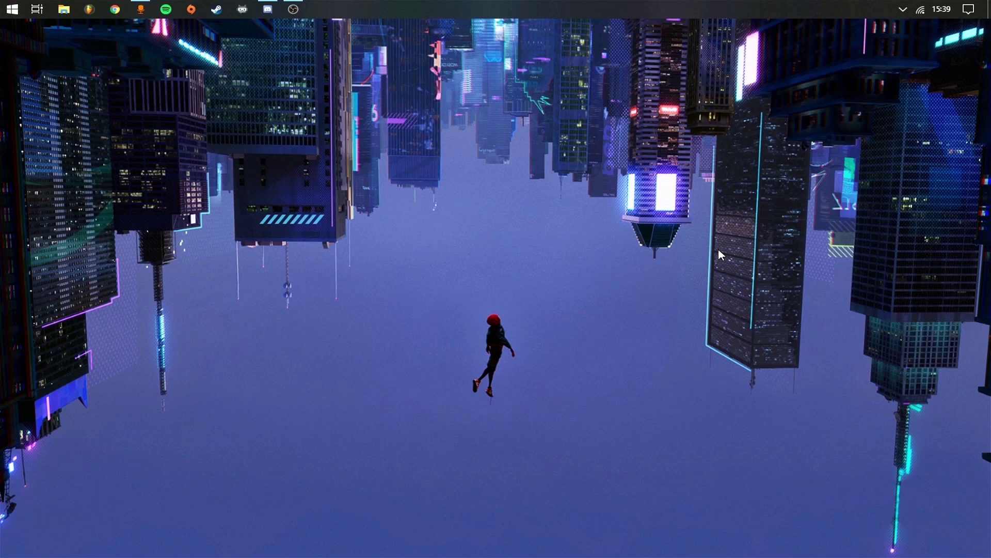
# Run services.msc to launch the Windows Services console.
pyautogui.press('super')
pyautogui.press('super')
pyautogui.press('super+r')
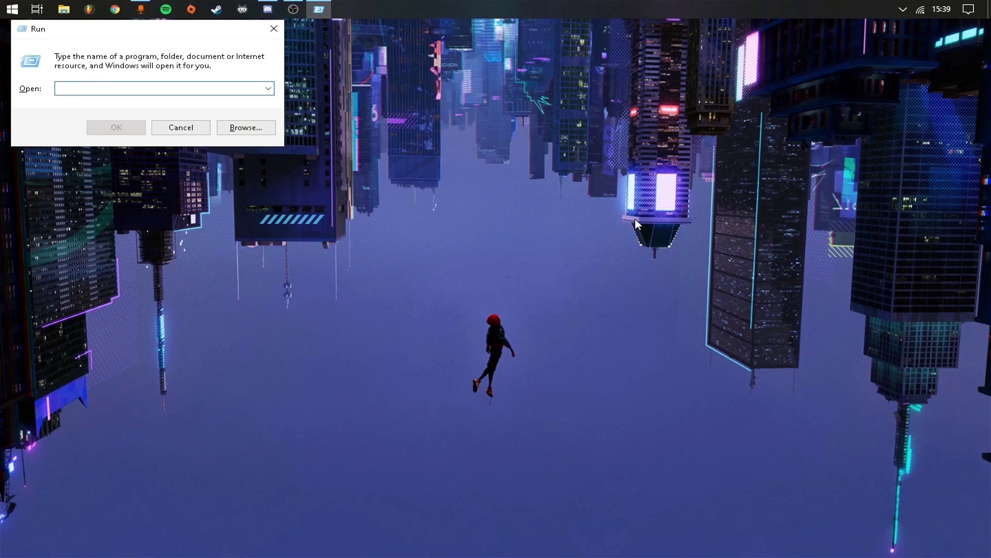
pyautogui.write('services')
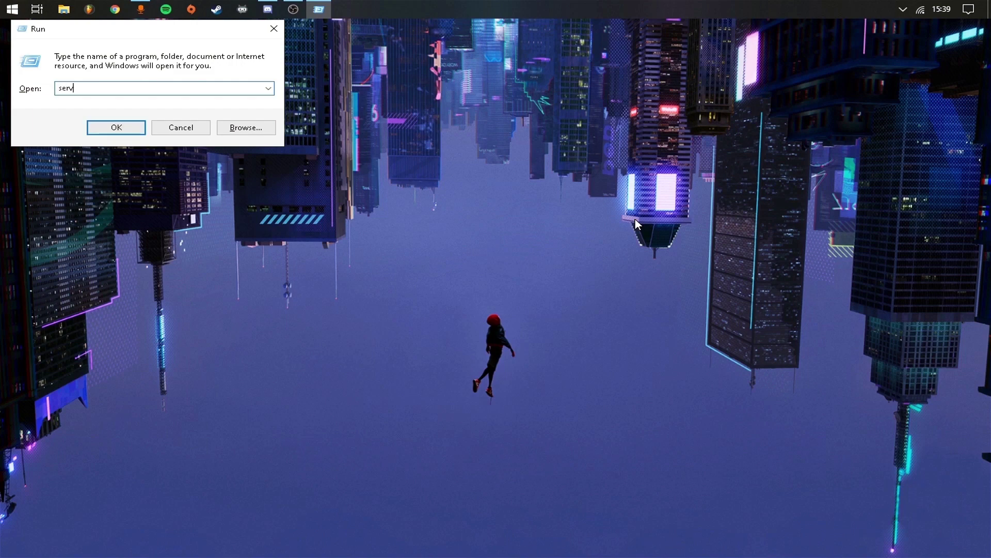
pyautogui.write('.msc')
pyautogui.press('Return')
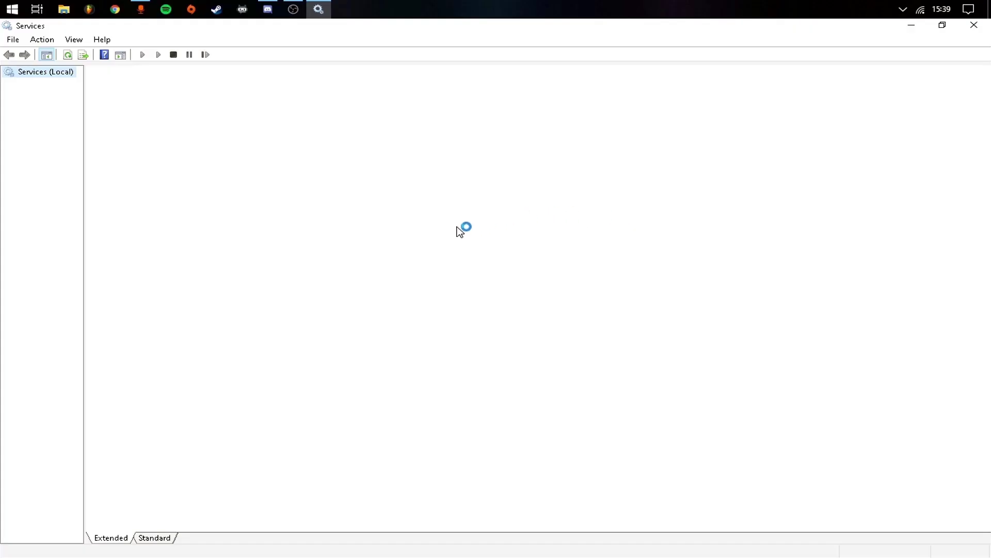
# Find the SysMain service in the list of local services.
pyautogui.click(344, 235)
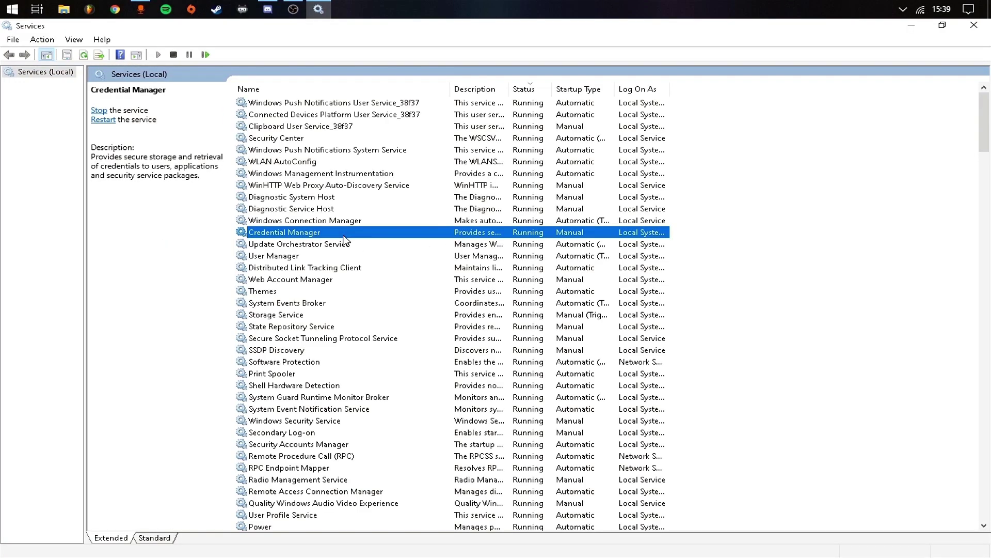
pyautogui.write('s')
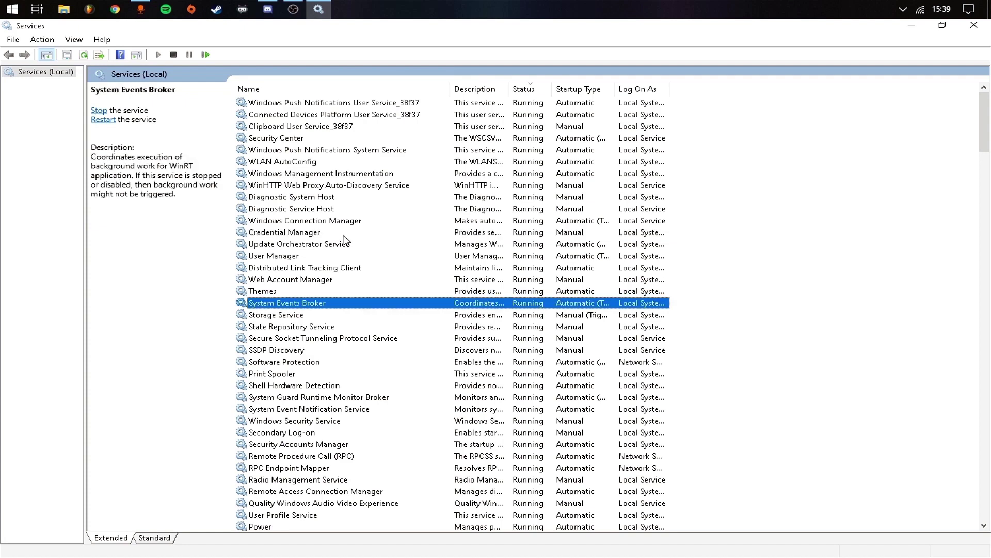
pyautogui.write('ysm')
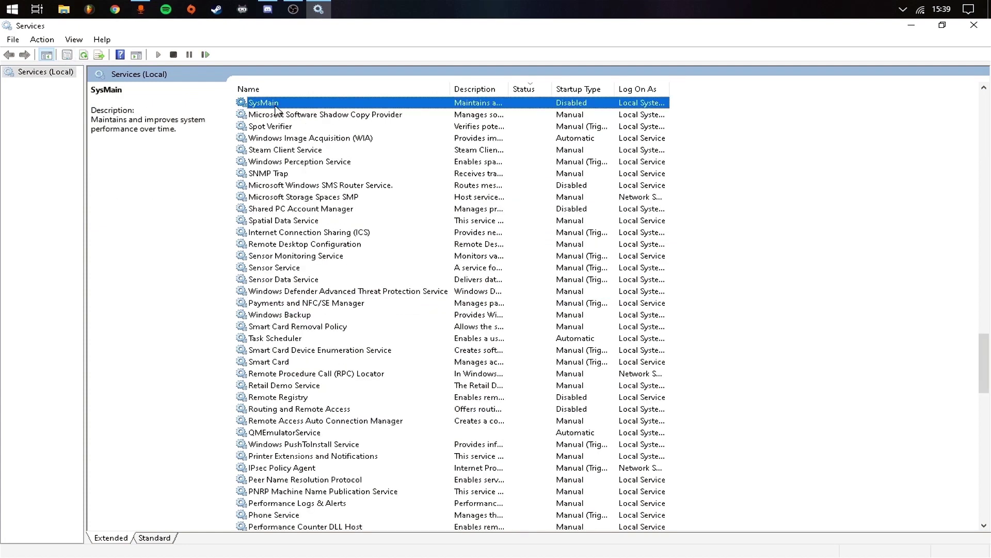
pyautogui.rightClick(277, 110)
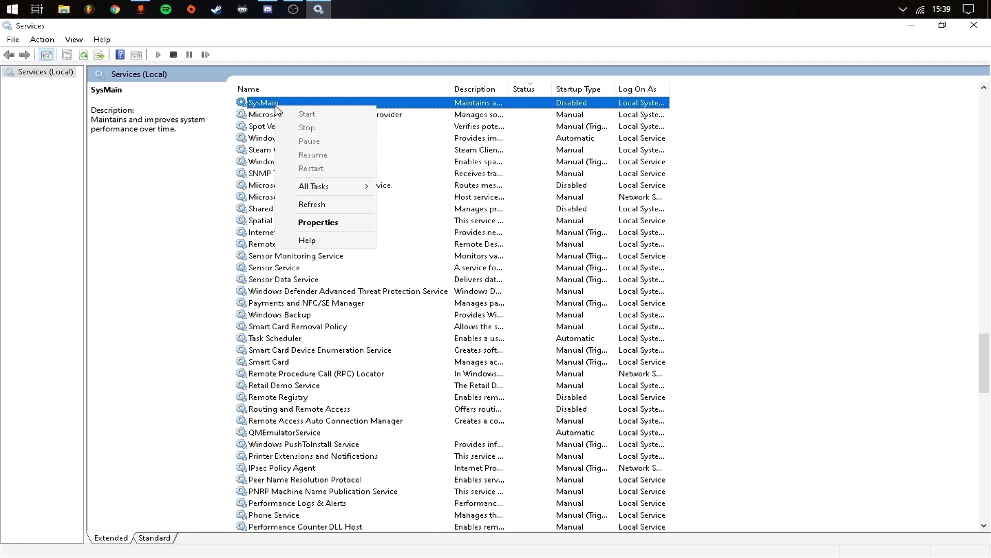
pyautogui.click(268, 107)
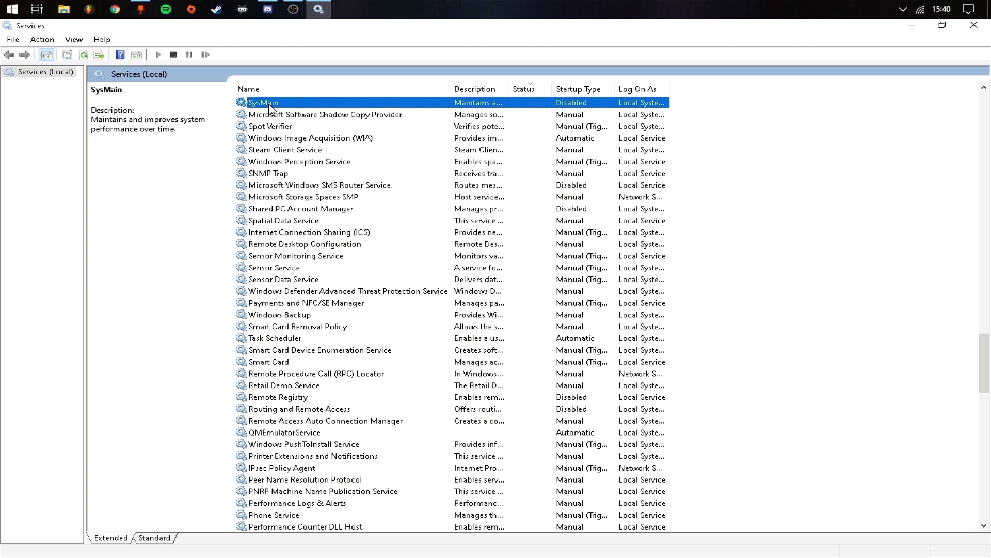
# Check the startup type in the SysMain service's properties and confirm the dialog.
pyautogui.click(301, 138)
pyautogui.click(288, 106)
pyautogui.rightClick(288, 108)
pyautogui.click(328, 222)
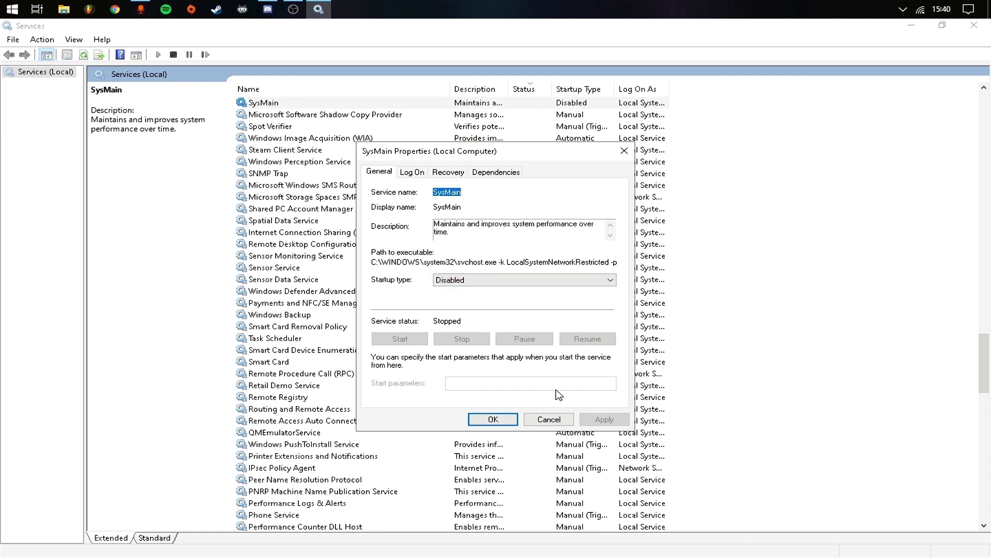
pyautogui.click(493, 423)
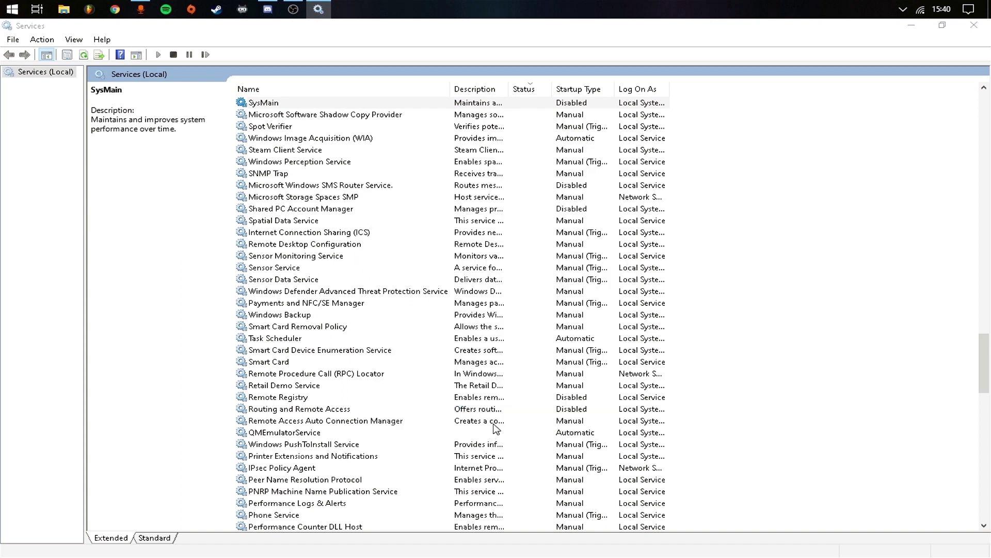
# Sort the services list by name and browse to the entries beginning with Windows.
pyautogui.click(343, 268)
pyautogui.press('Down')
pyautogui.press('Down')
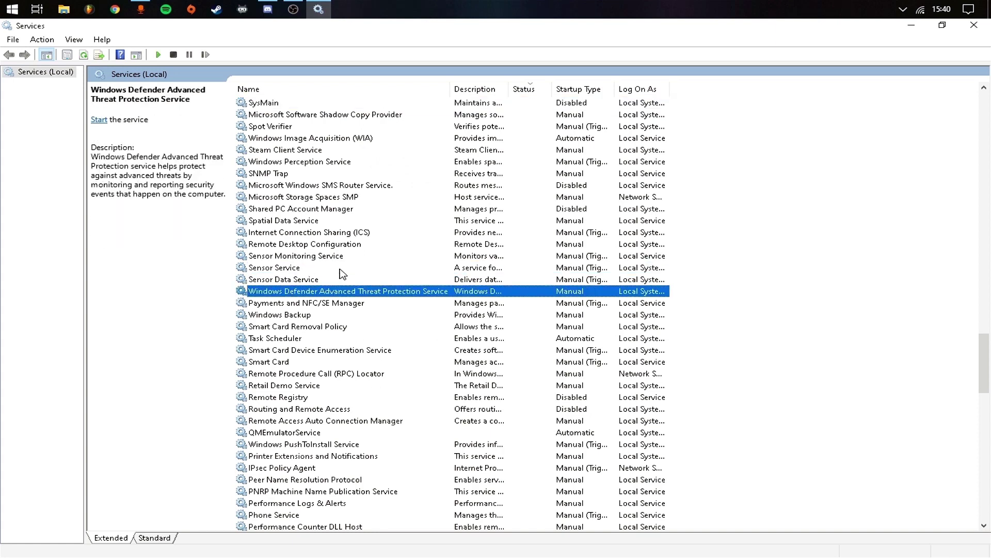
pyautogui.click(304, 350)
pyautogui.press('w')
pyautogui.press('w')
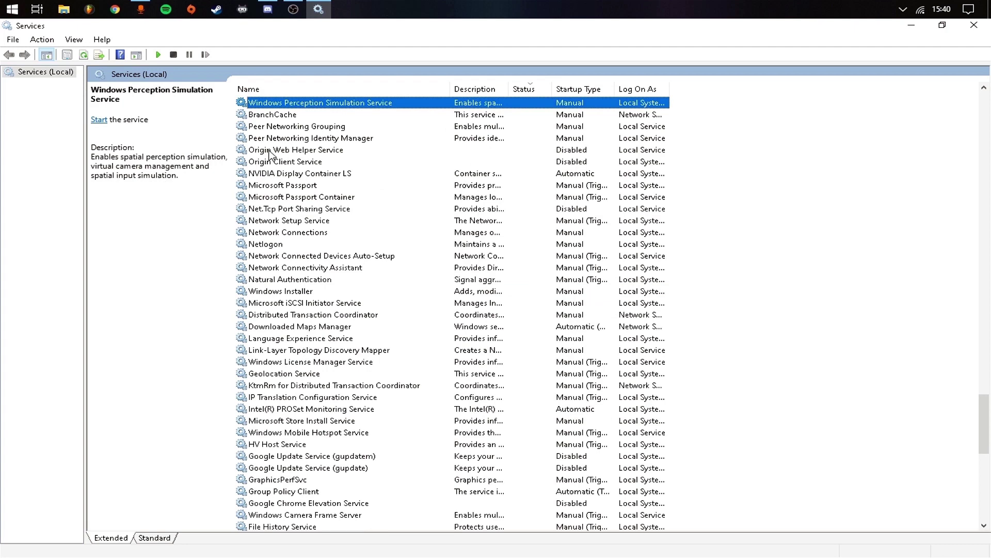
pyautogui.click(265, 92)
pyautogui.click(301, 412)
pyautogui.press('Down')
pyautogui.press('Down')
pyautogui.press('Down')
pyautogui.press('Down')
pyautogui.press('Down')
pyautogui.press('Down')
pyautogui.press('Down')
pyautogui.press('Down')
pyautogui.press('Down')
pyautogui.press('Down')
pyautogui.press('Down')
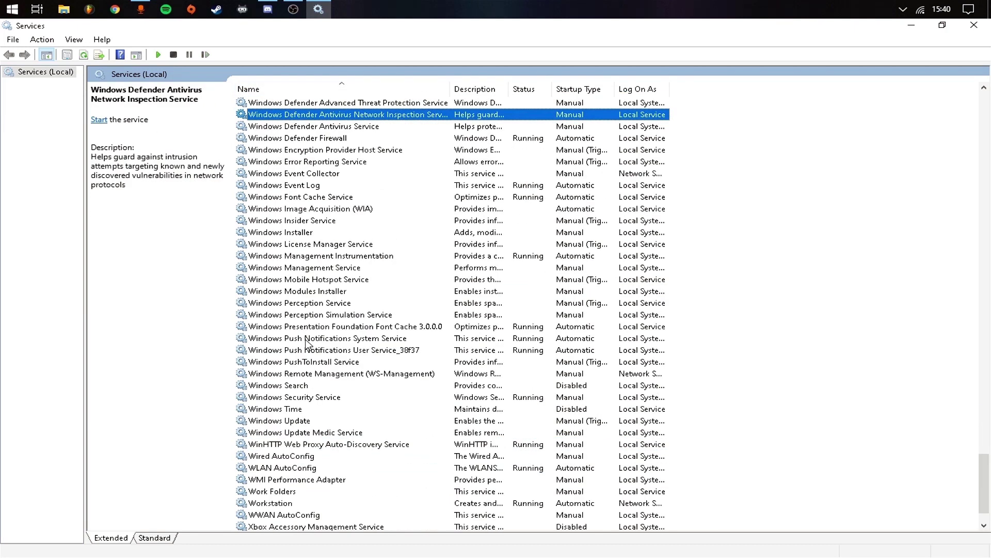
# Check the startup type in the Windows Search service's properties and confirm the dialog.
pyautogui.click(302, 385)
pyautogui.rightClick(301, 386)
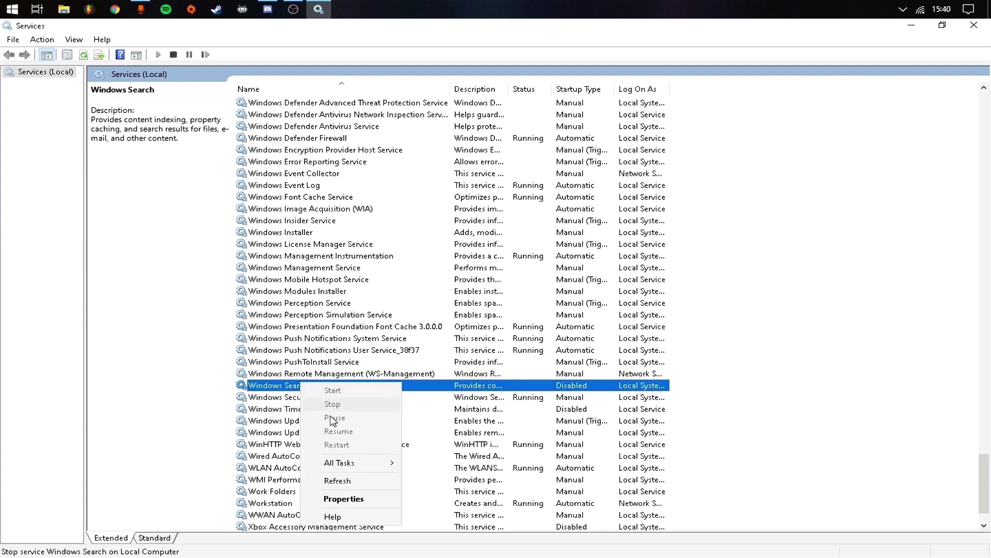
pyautogui.click(344, 499)
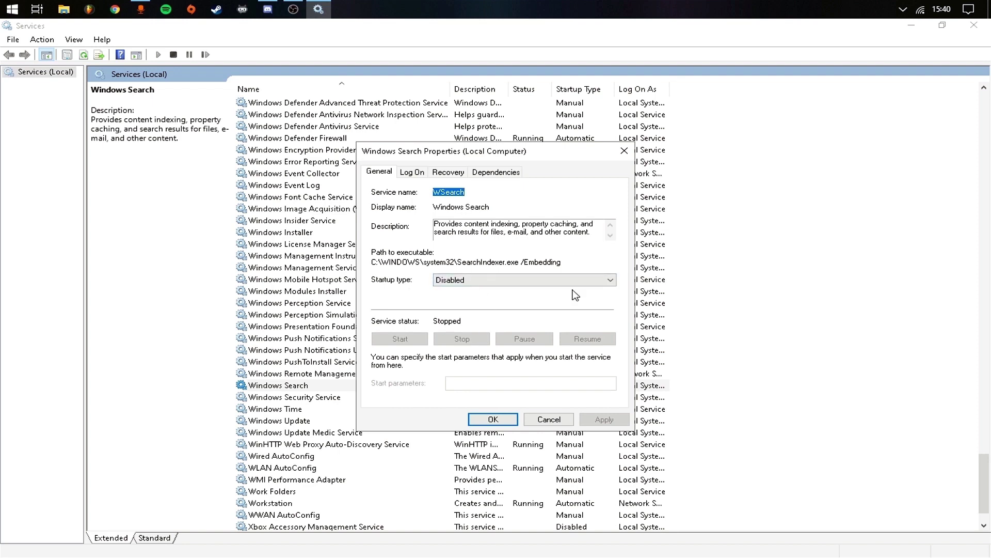
pyautogui.click(506, 423)
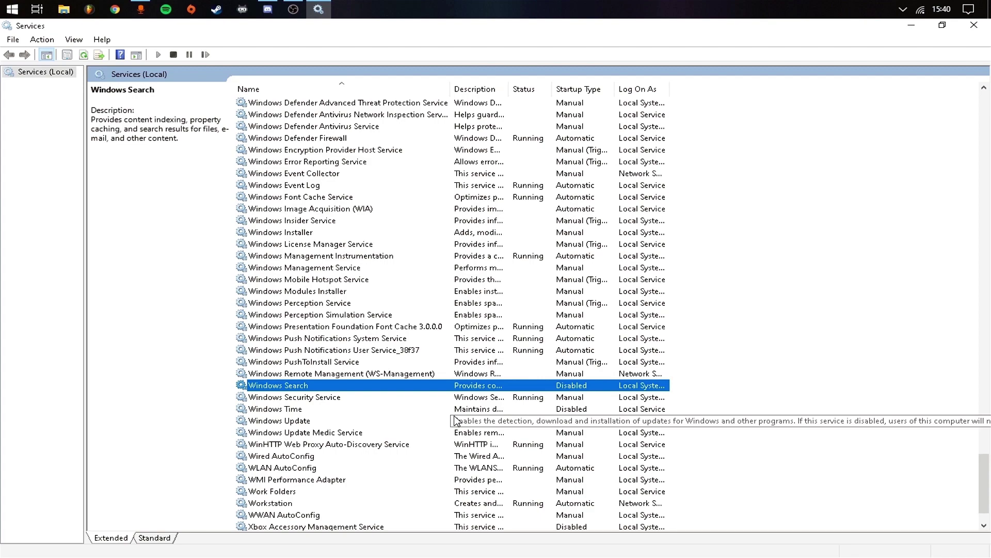
# Examine the startup types of Xbox Accessory Management Service, Xbox Live Auth Manager, Xbox Live Game Save and Xbox Live Networking Service.
pyautogui.scroll(12, 413, 421)
pyautogui.scroll(7, 413, 421)
pyautogui.scroll(-4, 428, 421)
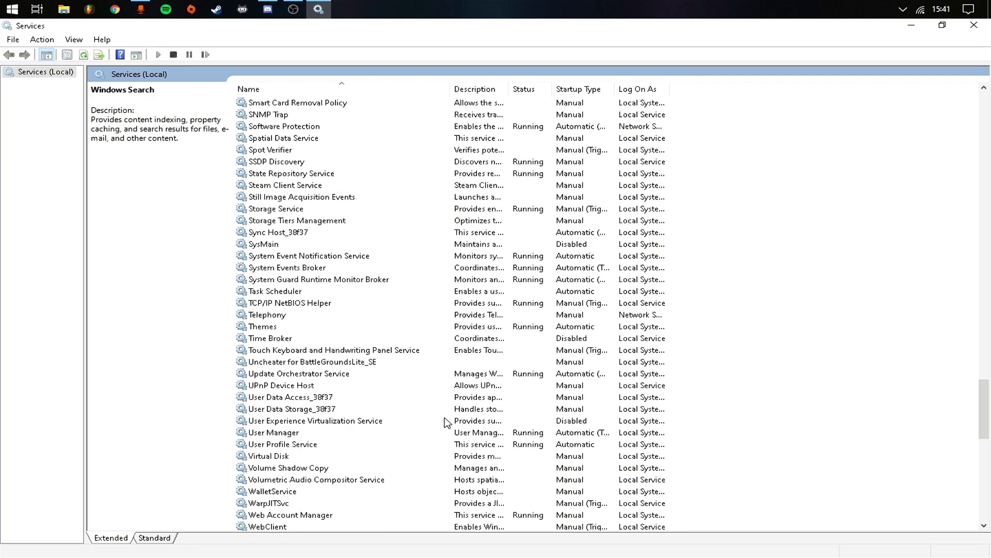
pyautogui.scroll(-11, 549, 419)
pyautogui.click(768, 413)
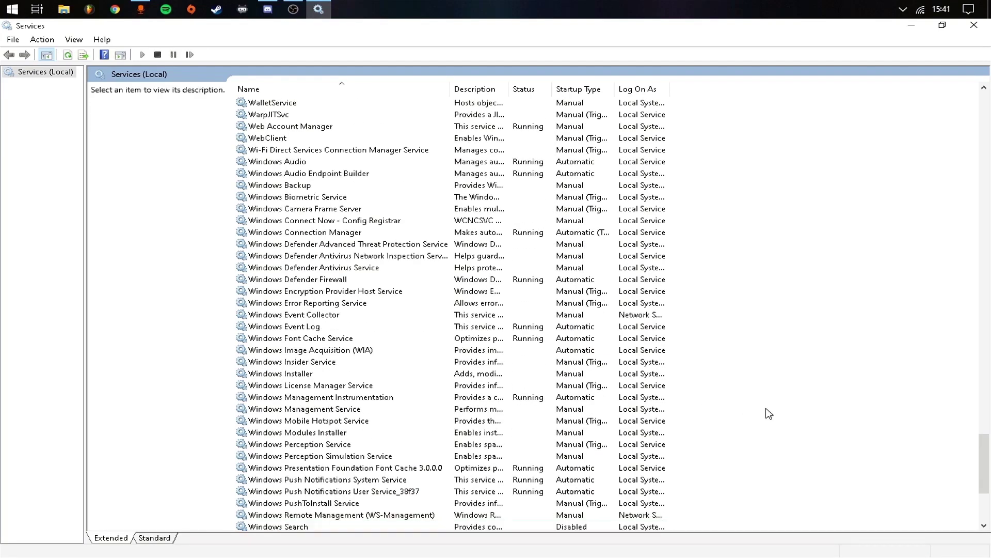
pyautogui.scroll(-4, 764, 413)
pyautogui.scroll(-2, 250, 473)
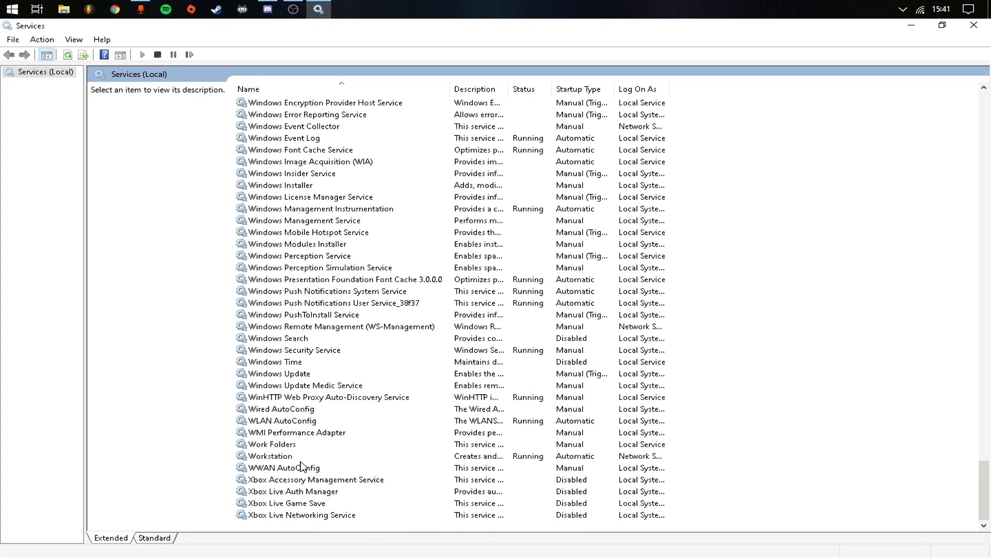
pyautogui.click(318, 481)
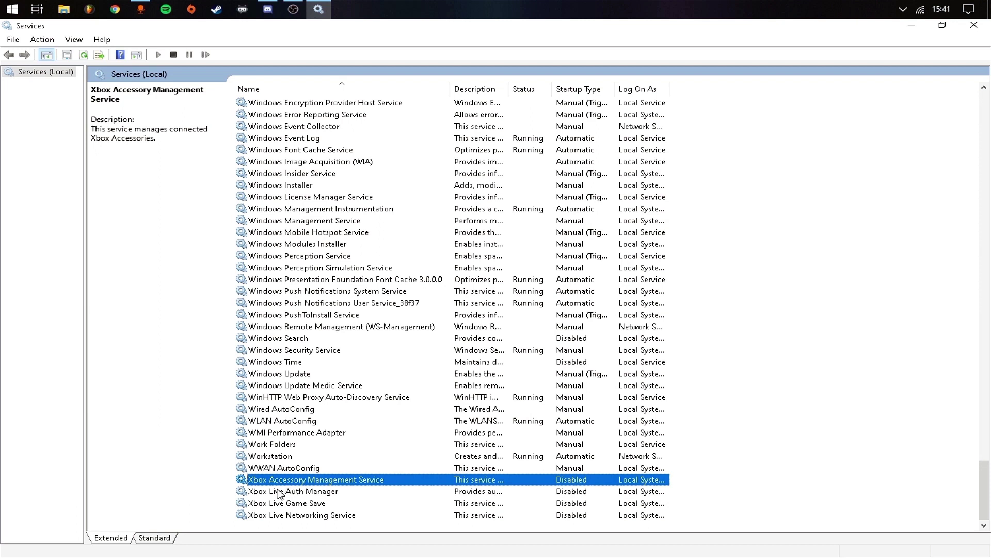
pyautogui.click(296, 516)
pyautogui.click(301, 482)
pyautogui.click(306, 491)
pyautogui.click(302, 504)
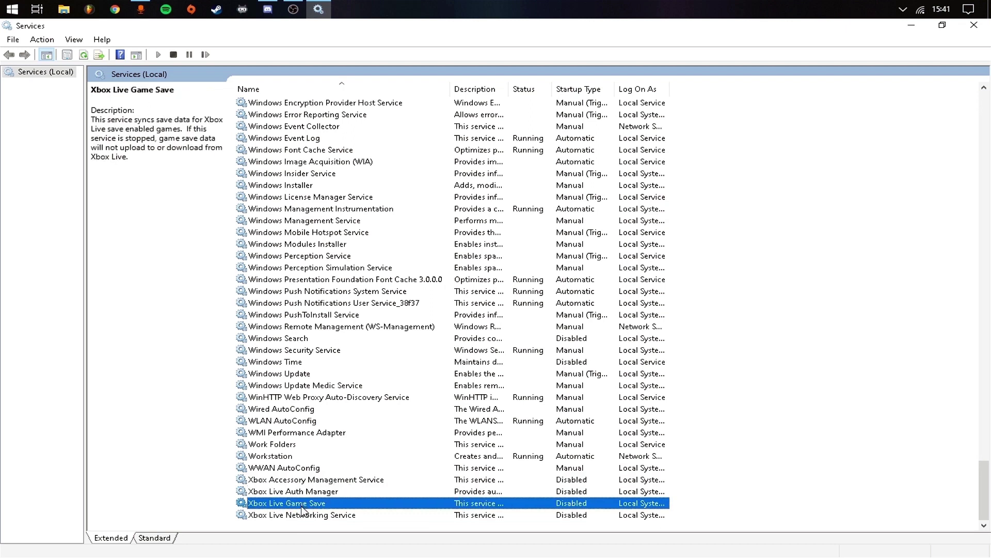
pyautogui.click(308, 516)
pyautogui.click(314, 492)
pyautogui.click(316, 480)
pyautogui.click(319, 492)
pyautogui.click(317, 503)
pyautogui.click(316, 514)
pyautogui.click(332, 480)
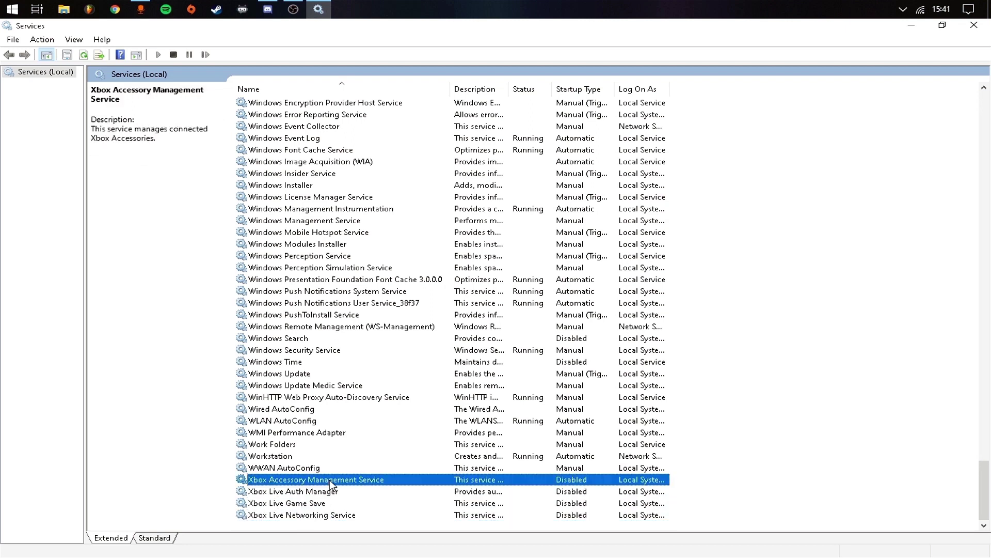
# Find the Hyper-V Data Exchange Service, open its properties to check the startup type, and cancel the dialog.
pyautogui.click(330, 401)
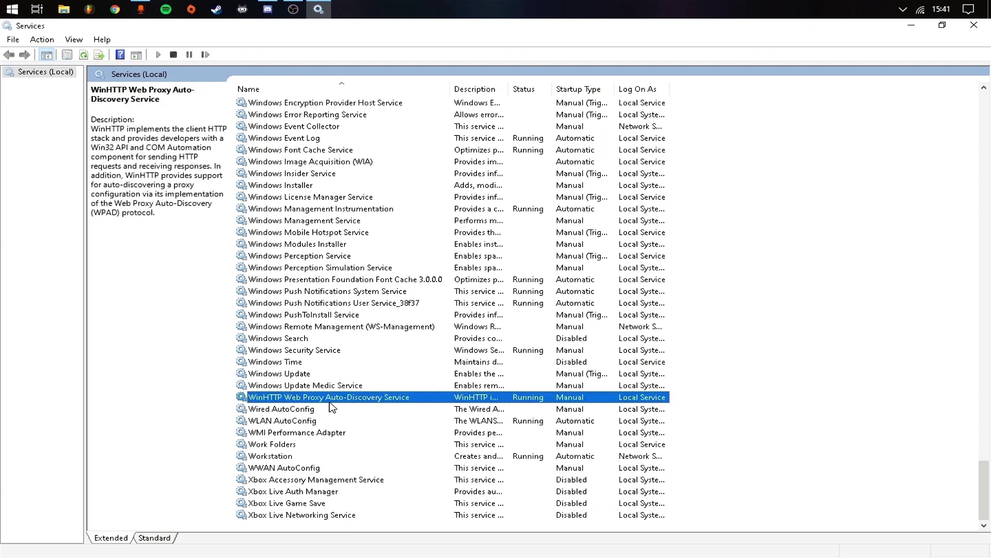
pyautogui.press('h')
pyautogui.press('y')
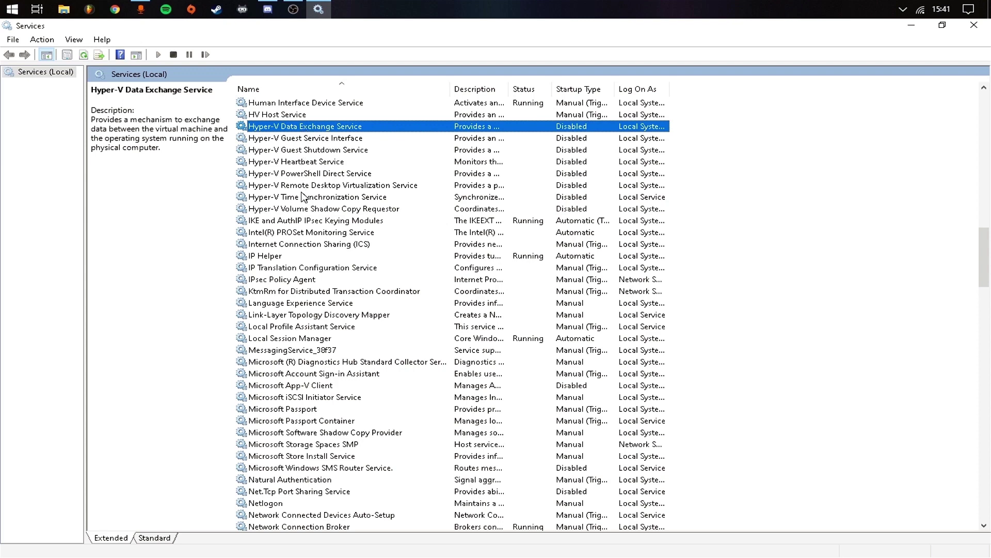
pyautogui.rightClick(314, 129)
pyautogui.click(351, 237)
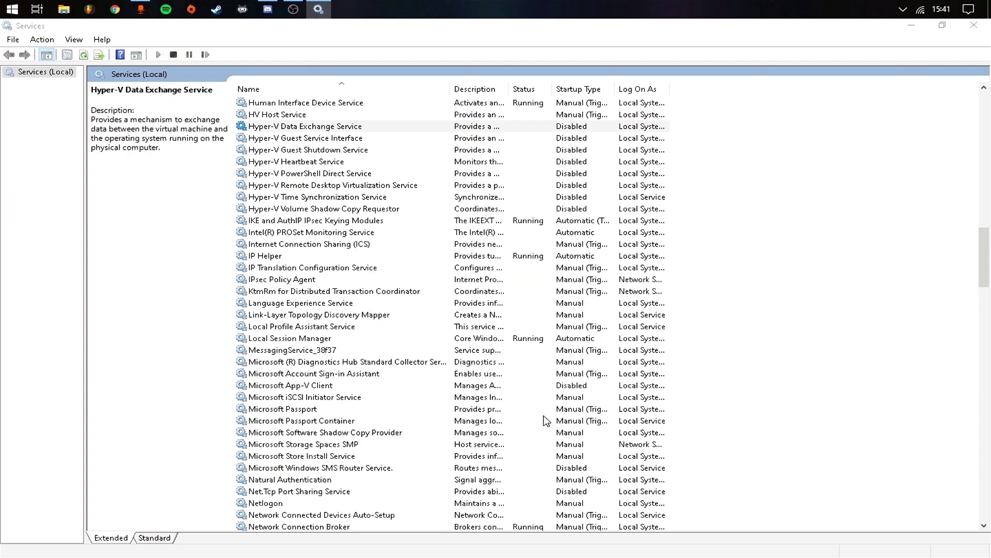
pyautogui.click(548, 420)
# Review the startup types of the Hyper-V services through Hyper-V Volume Shadow Copy Requestor and close the services window.
pyautogui.scroll(15, 308, 193)
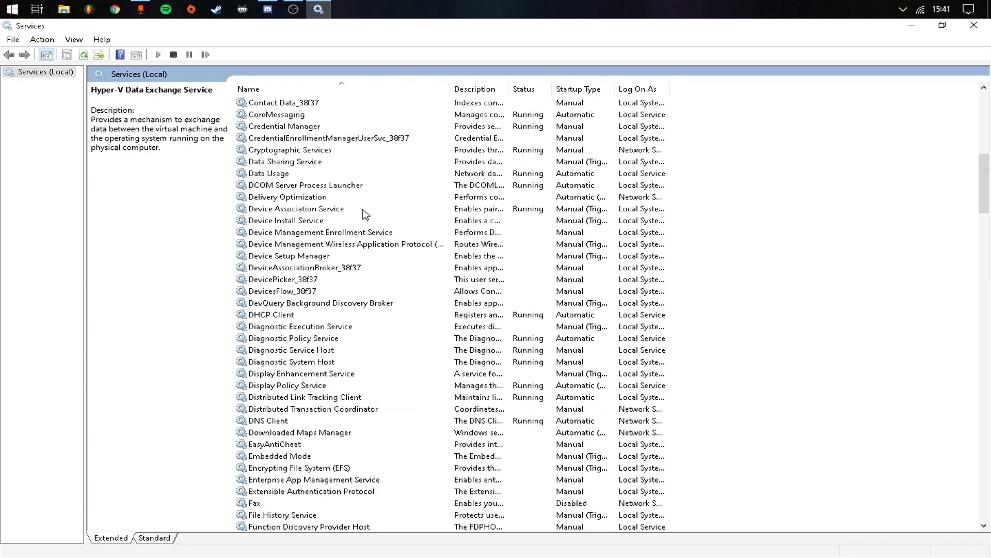
pyautogui.scroll(-20, 365, 213)
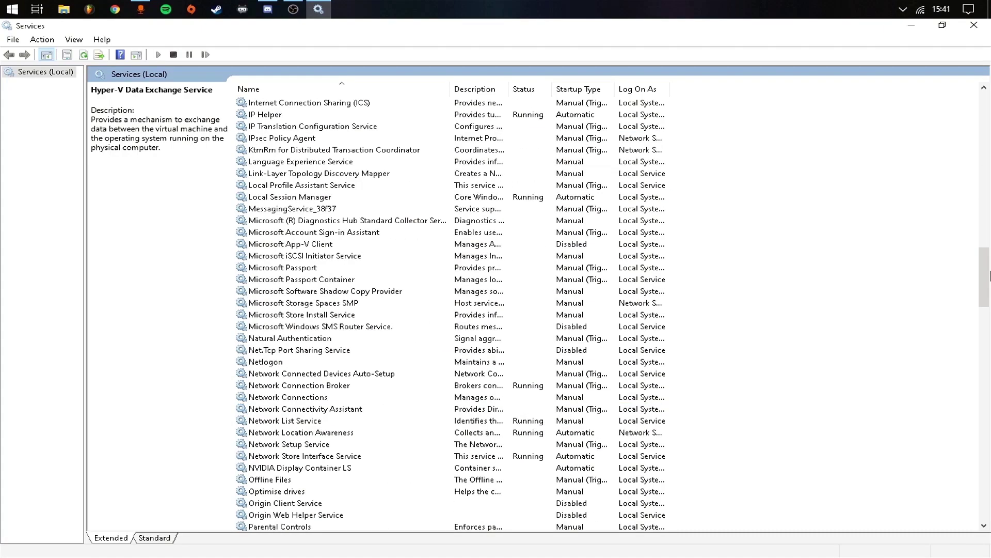
pyautogui.moveTo(985, 302); pyautogui.dragTo(976, 542)
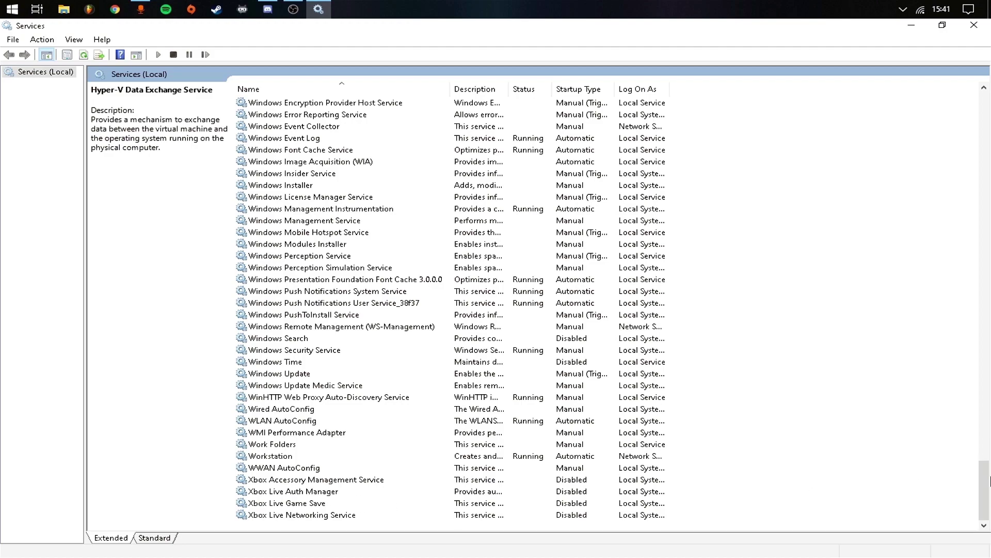
pyautogui.moveTo(983, 483); pyautogui.dragTo(957, 203)
pyautogui.click(272, 480)
pyautogui.click(282, 471)
pyautogui.scroll(-2, 285, 473)
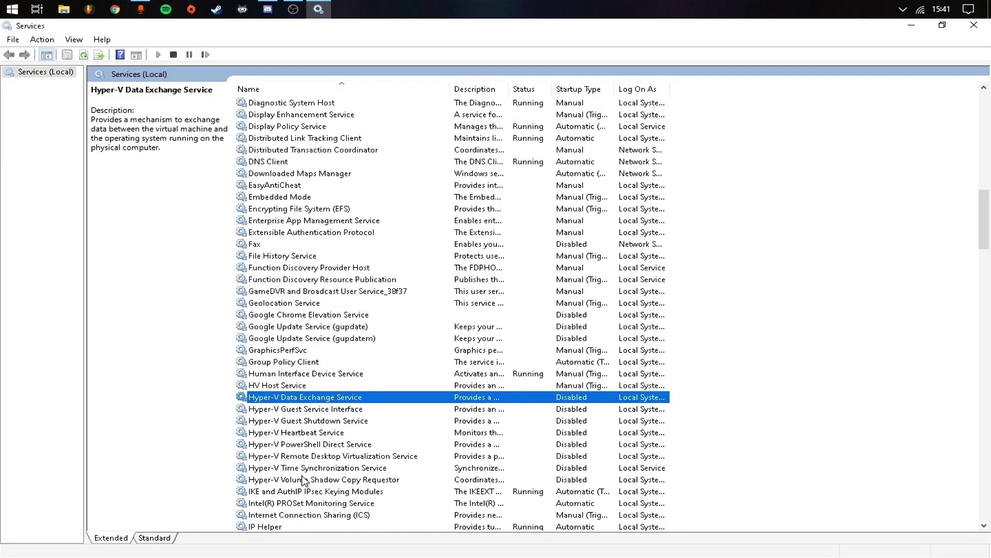
pyautogui.click(301, 483)
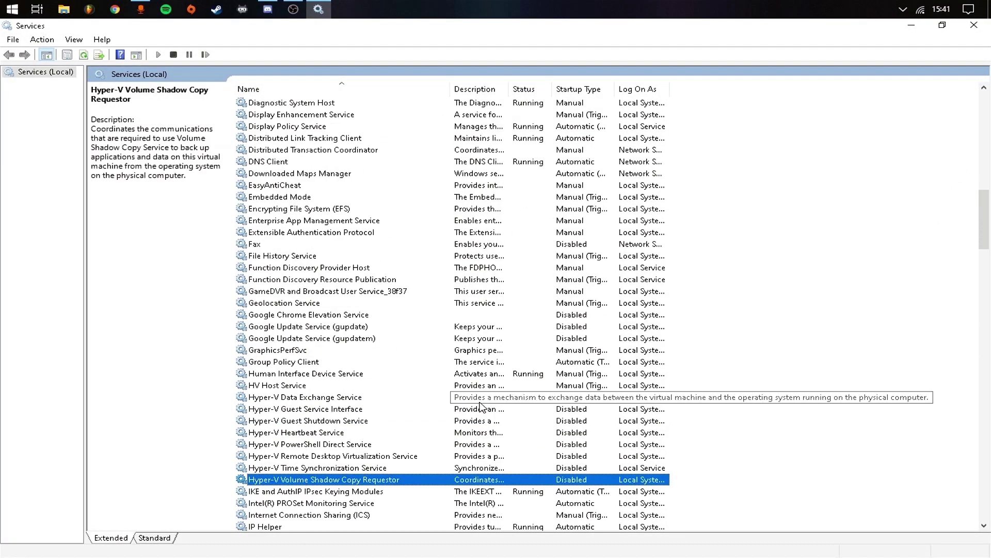
pyautogui.scroll(-2, 403, 312)
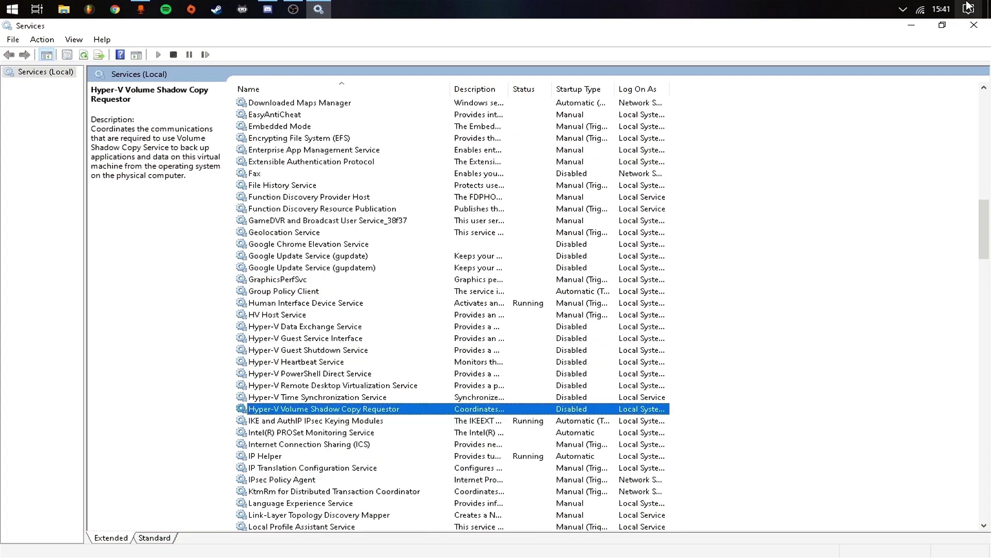
pyautogui.click(973, 27)
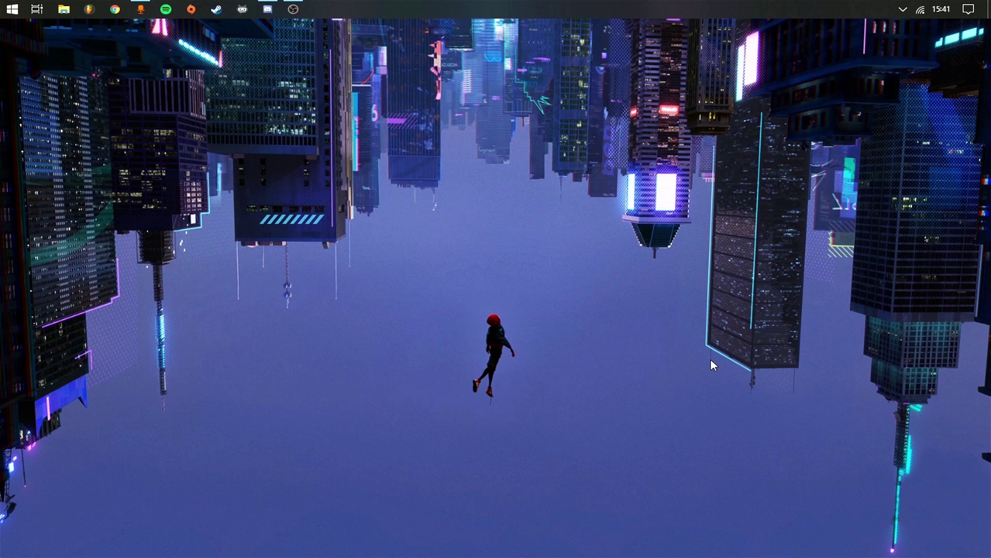
# Open System Configuration by running msconfig and set the boot timeout to 3 seconds.
pyautogui.press('super+r')
pyautogui.write('msc')
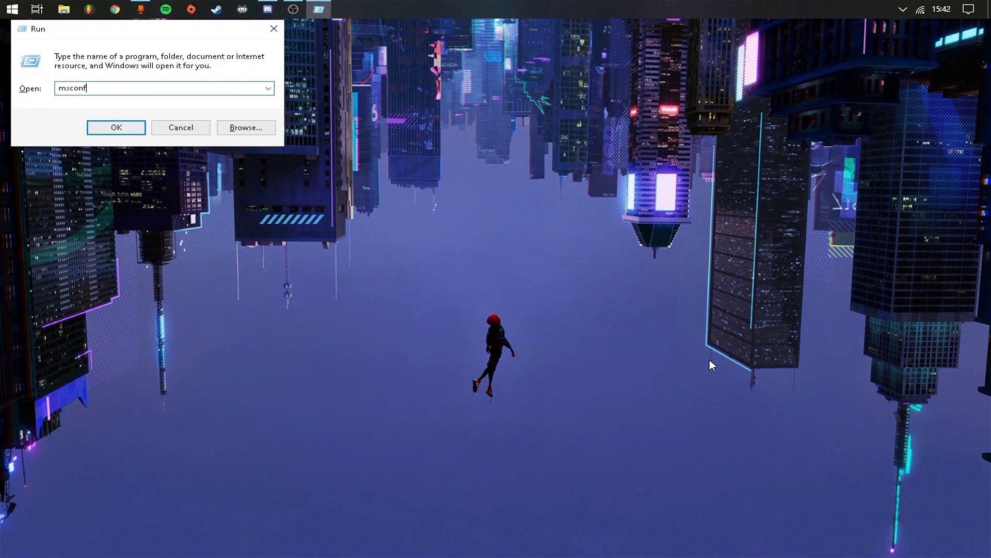
pyautogui.press('Return')
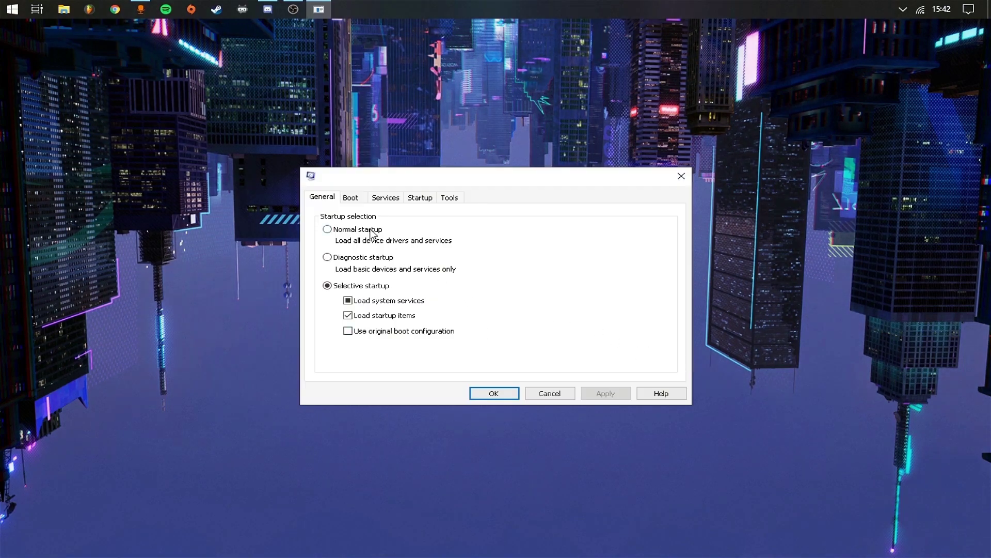
pyautogui.click(360, 201)
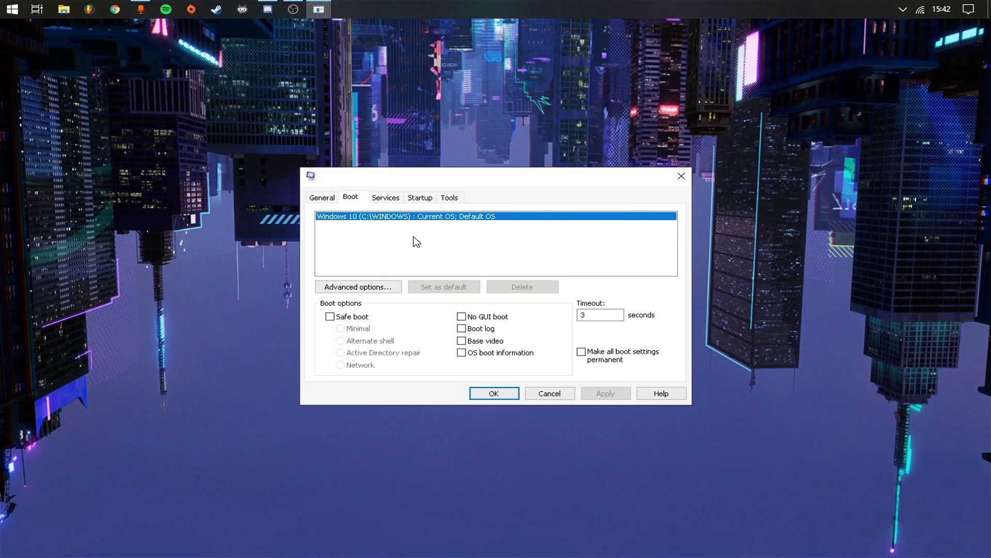
pyautogui.click(599, 315)
# Set the number of processors to 8 in the advanced boot options, apply the change and recheck the setting.
pyautogui.click(378, 289)
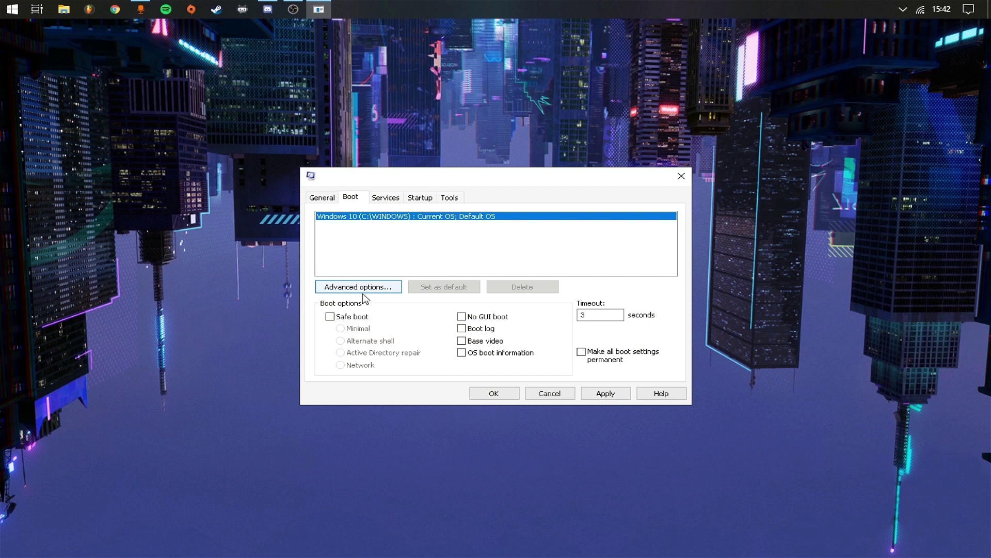
pyautogui.click(375, 290)
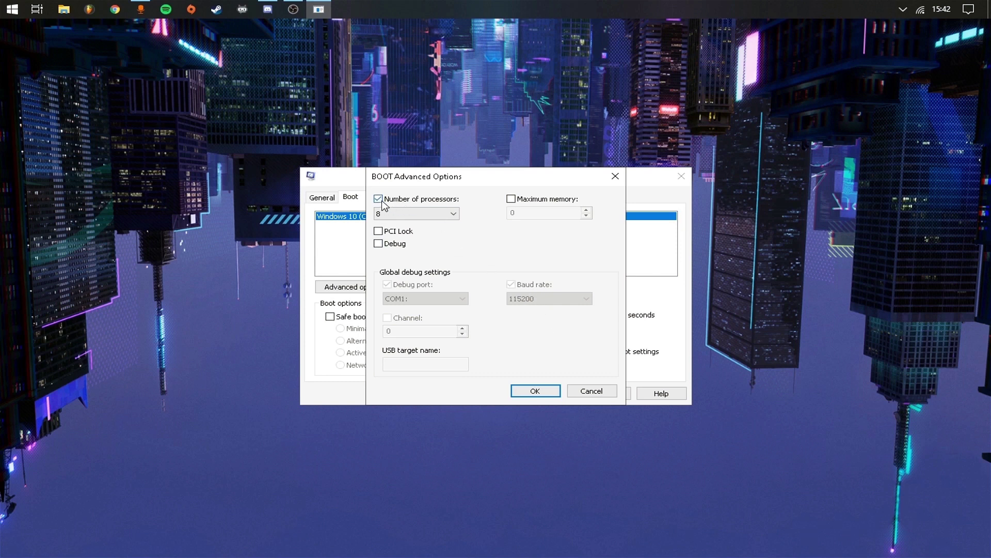
pyautogui.click(411, 214)
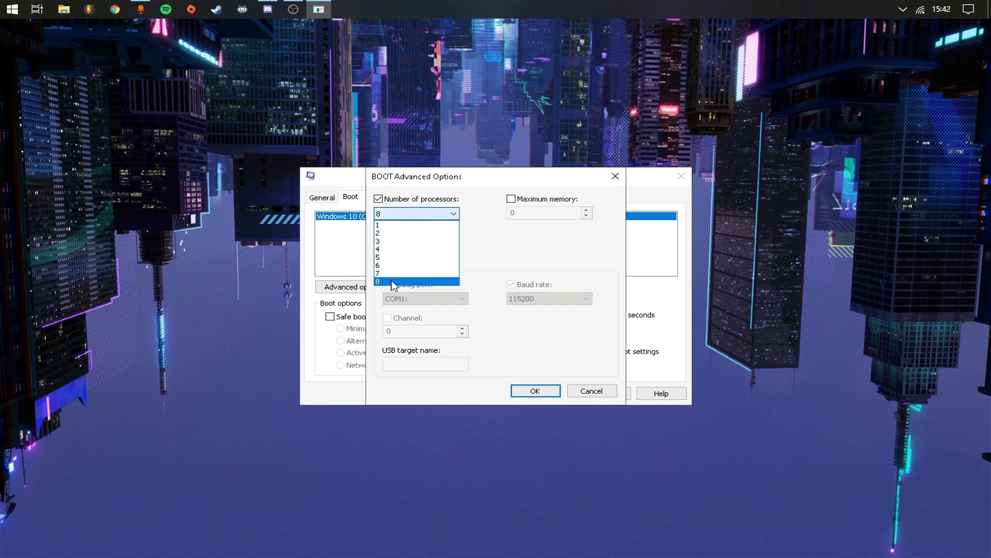
pyautogui.click(556, 266)
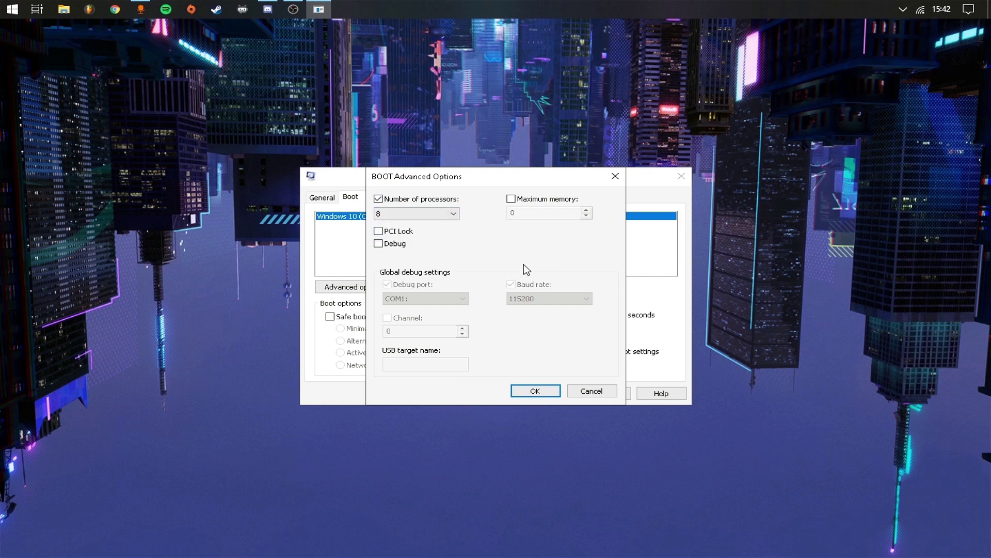
pyautogui.click(533, 391)
pyautogui.click(620, 393)
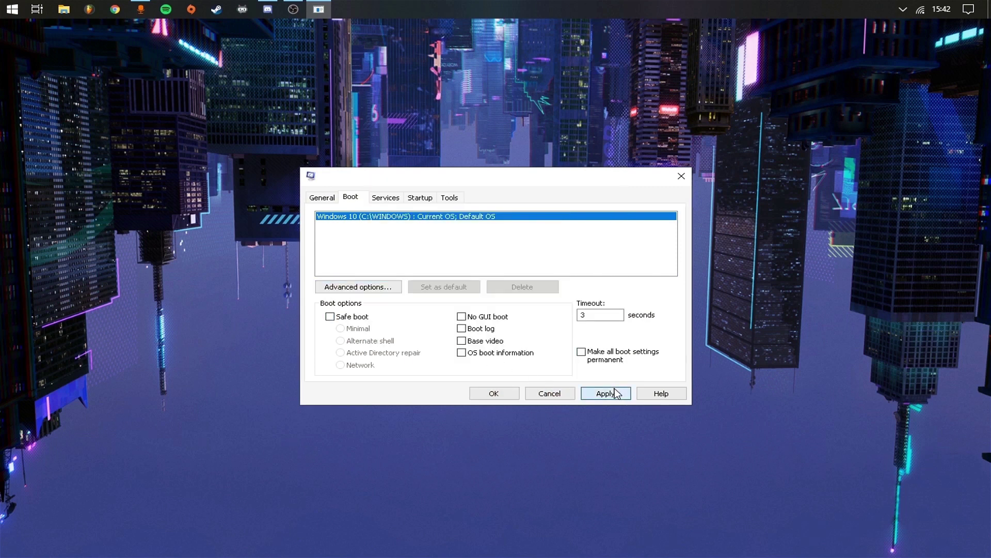
pyautogui.click(383, 291)
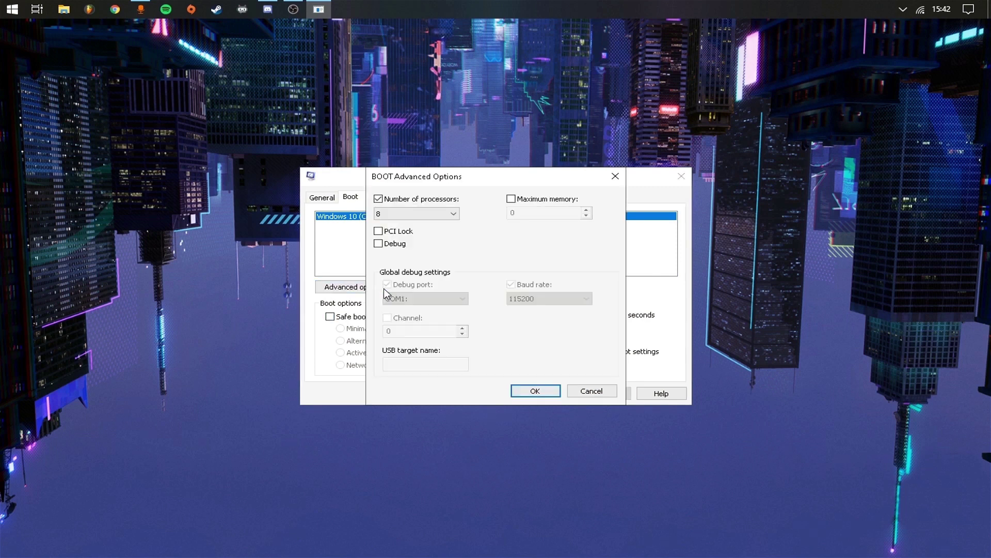
pyautogui.click(597, 393)
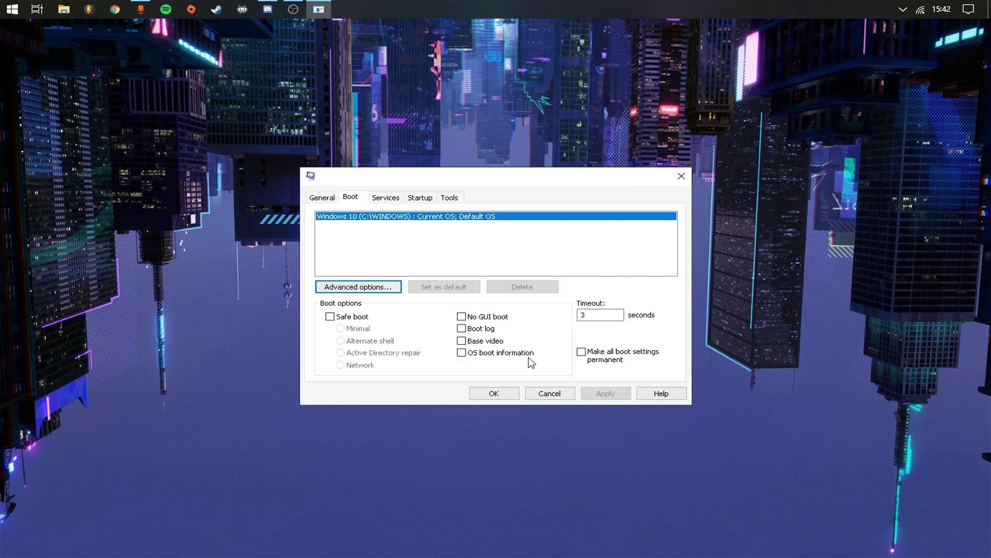
# Hide all Microsoft services in System Configuration's service list and look through the remaining third-party services.
pyautogui.click(389, 198)
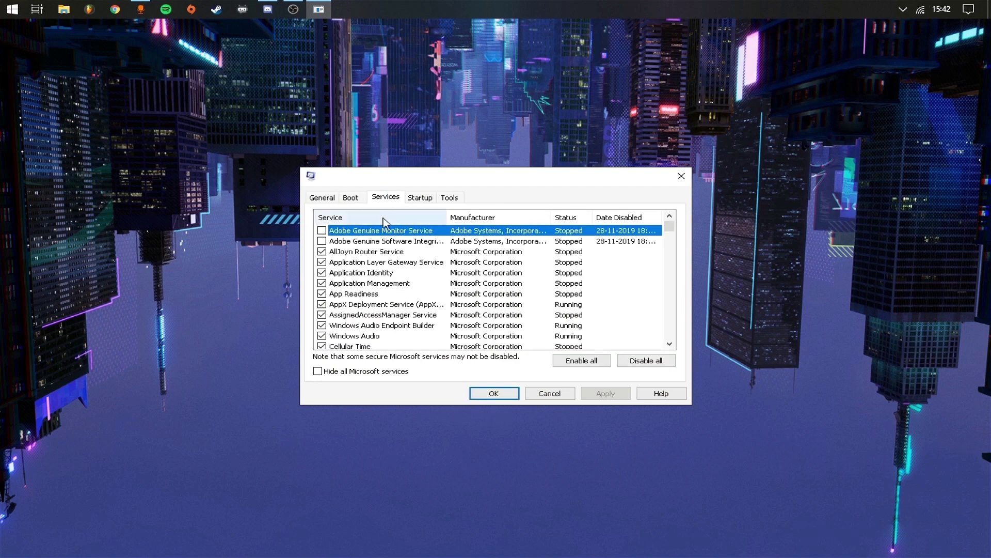
pyautogui.click(318, 371)
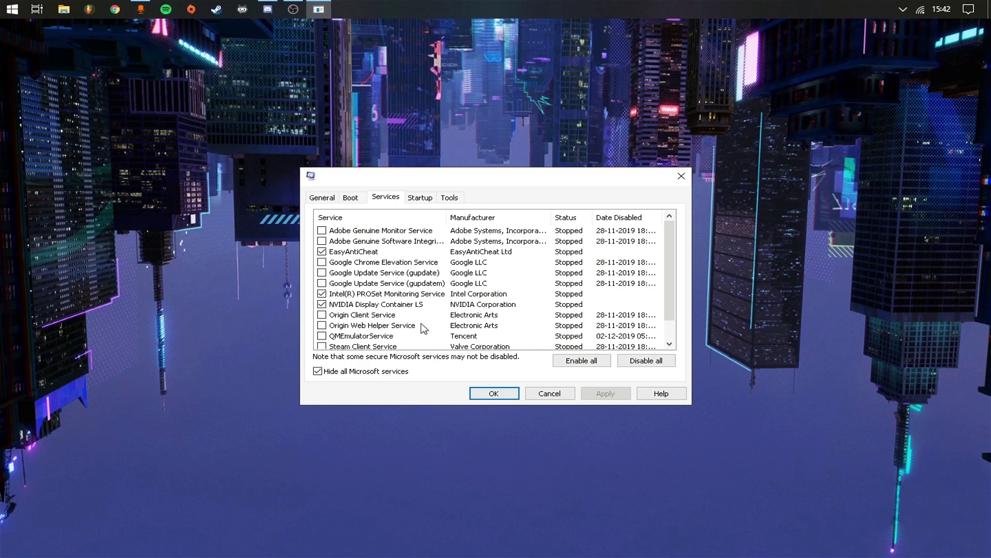
pyautogui.scroll(-2, 423, 328)
pyautogui.scroll(2, 425, 326)
pyautogui.scroll(-1, 382, 317)
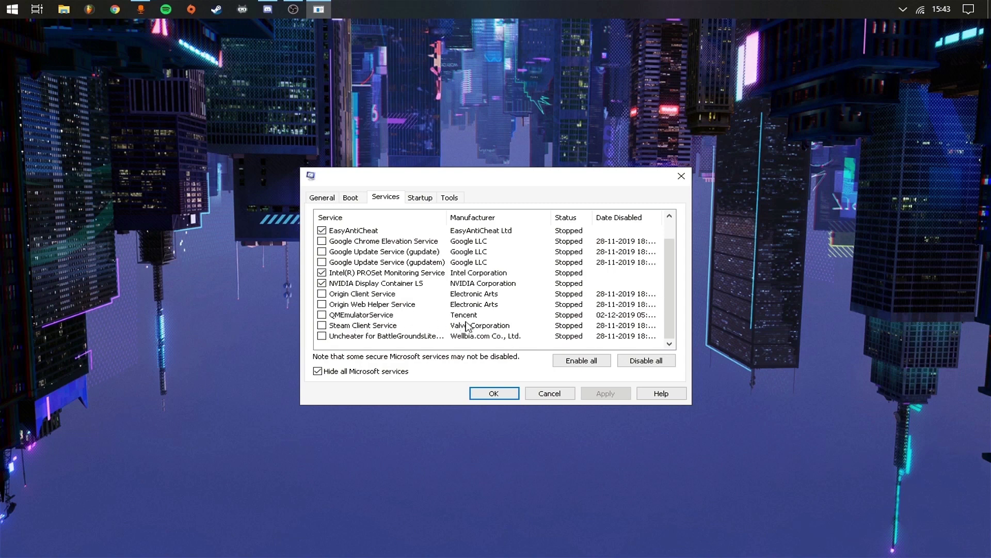
# Enable the Uncheater for BattleGroundsLite service, apply the change and look over the third-party services.
pyautogui.click(427, 336)
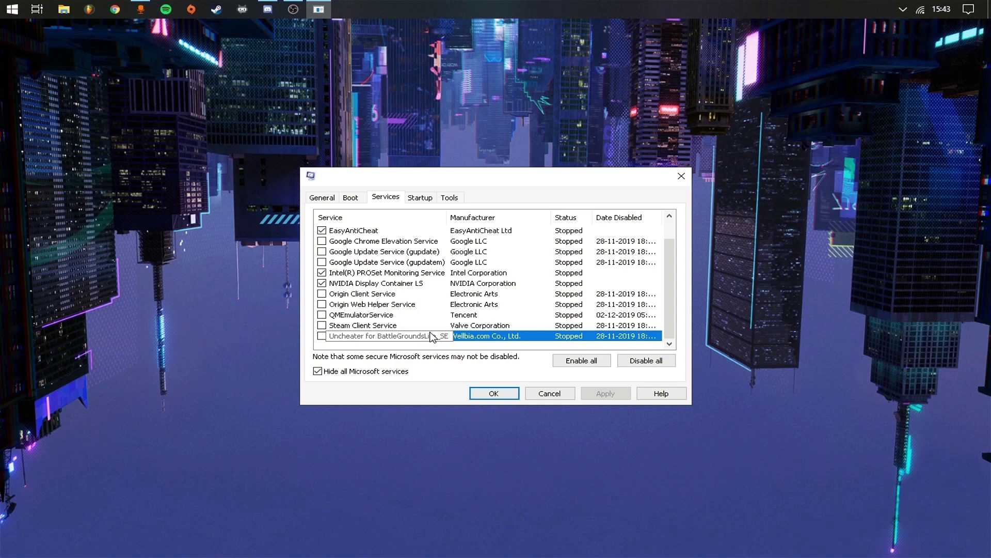
pyautogui.scroll(1, 434, 336)
pyautogui.scroll(-1, 436, 335)
pyautogui.click(320, 336)
pyautogui.click(604, 392)
pyautogui.scroll(1, 440, 317)
pyautogui.scroll(-1, 434, 313)
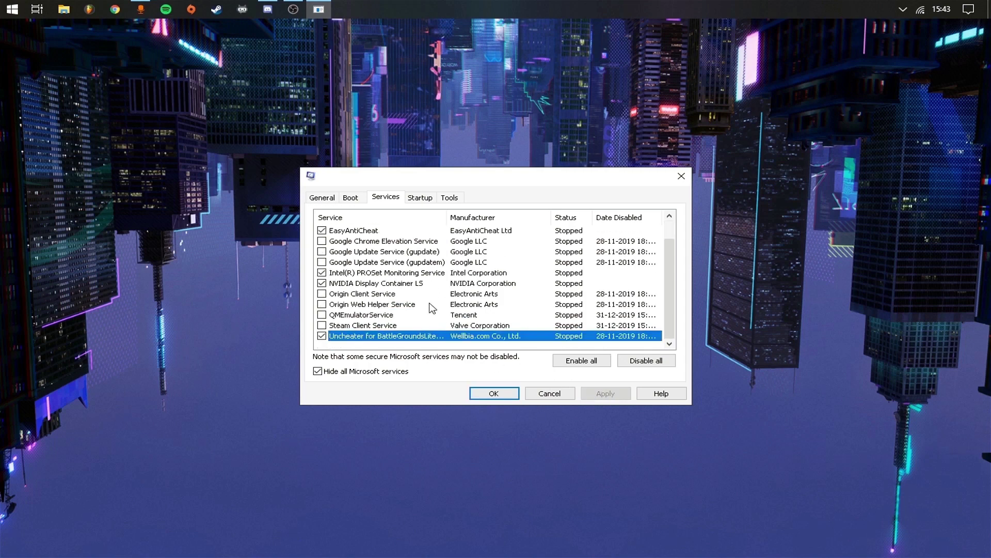
pyautogui.scroll(1, 448, 346)
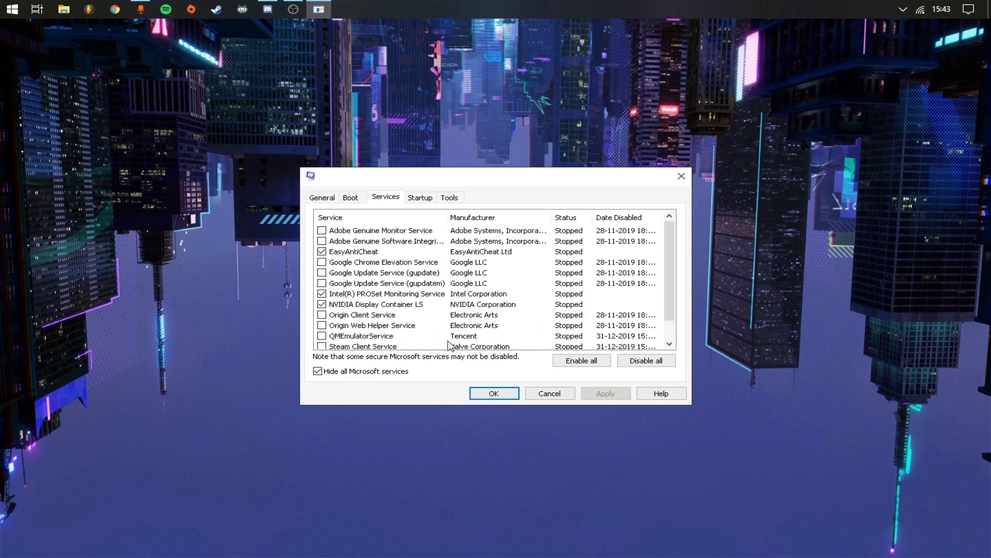
pyautogui.scroll(-1, 466, 336)
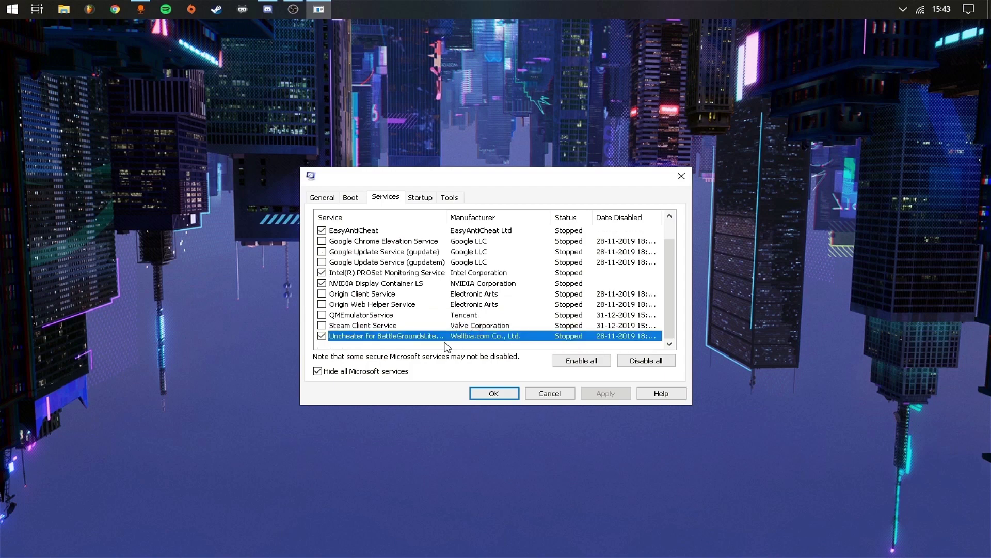
pyautogui.scroll(1, 467, 338)
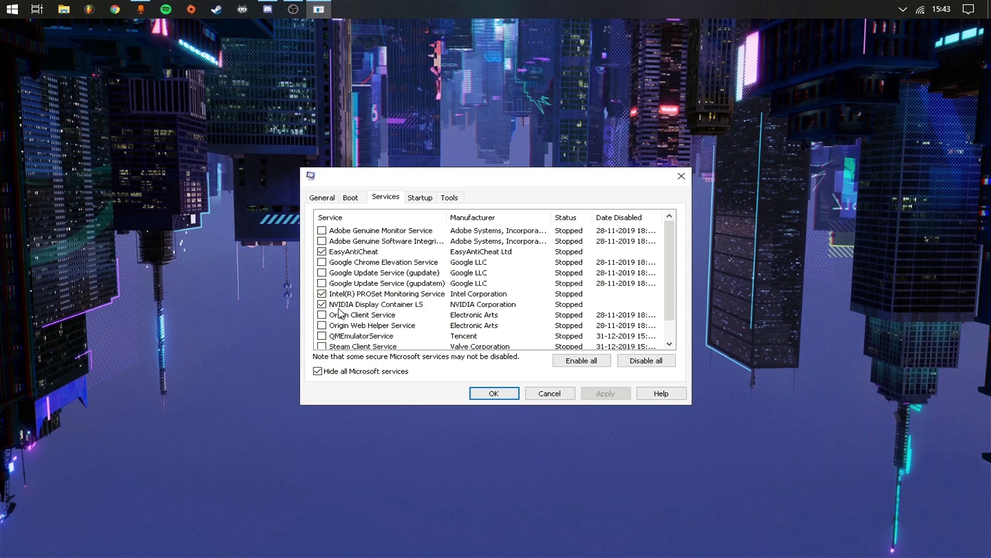
# Show the Microsoft services, revisit the general and boot settings, and hide the Microsoft services again.
pyautogui.click(317, 371)
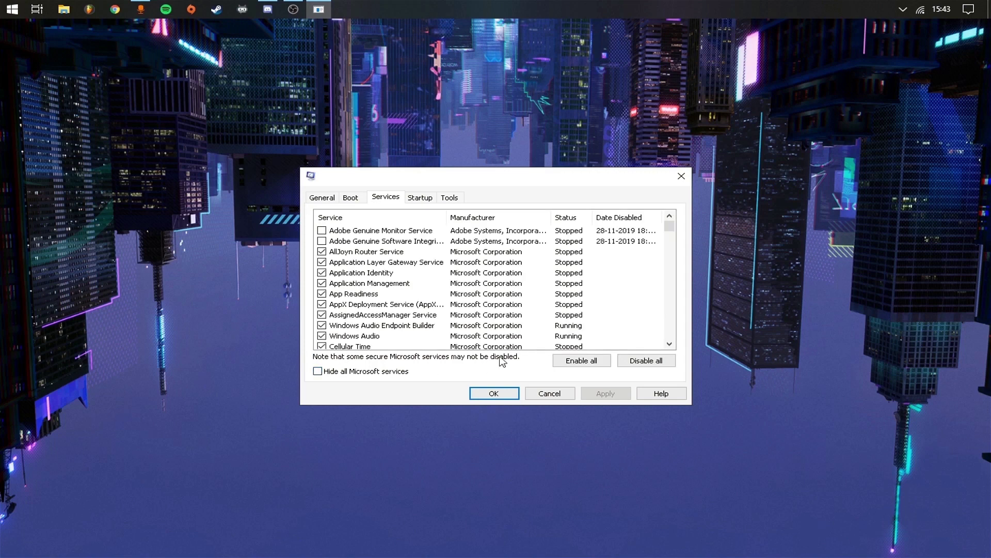
pyautogui.click(324, 199)
pyautogui.click(352, 200)
pyautogui.click(380, 201)
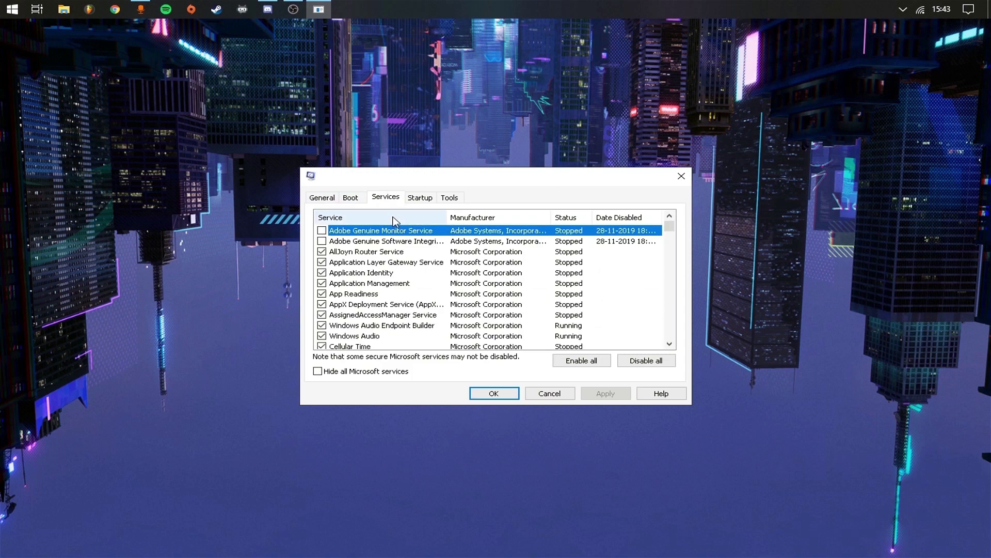
pyautogui.click(322, 374)
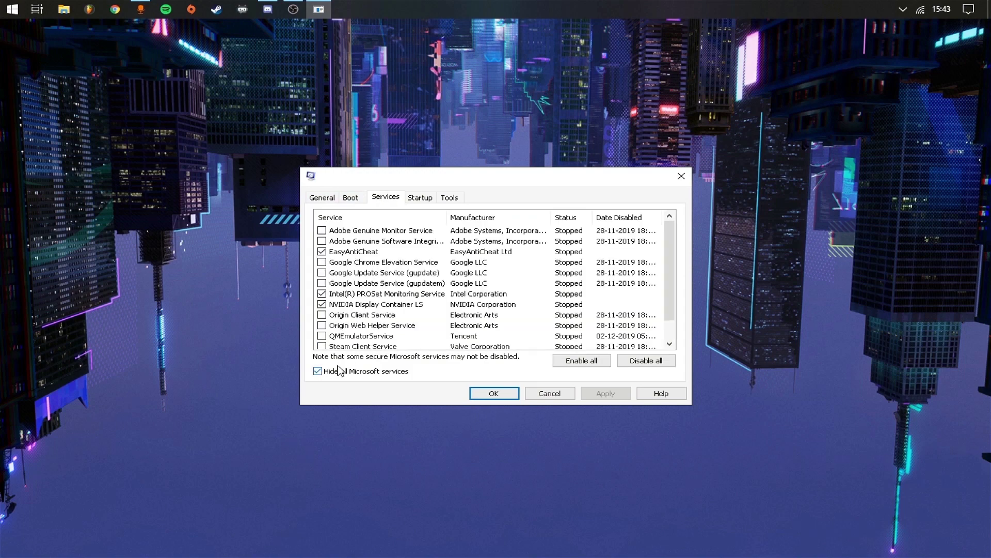
pyautogui.scroll(-1, 417, 285)
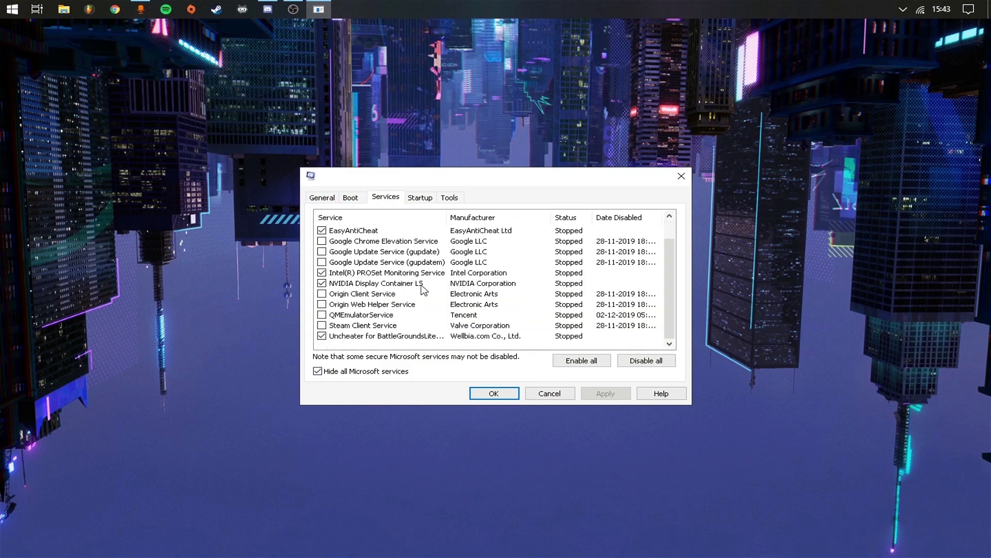
pyautogui.scroll(1, 423, 289)
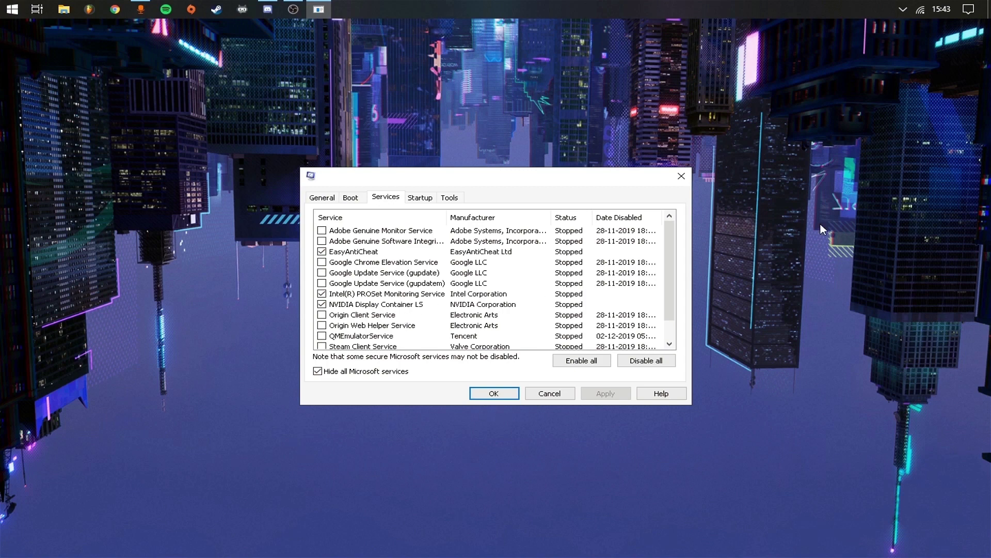
pyautogui.rightClick(847, 204)
pyautogui.click(904, 8)
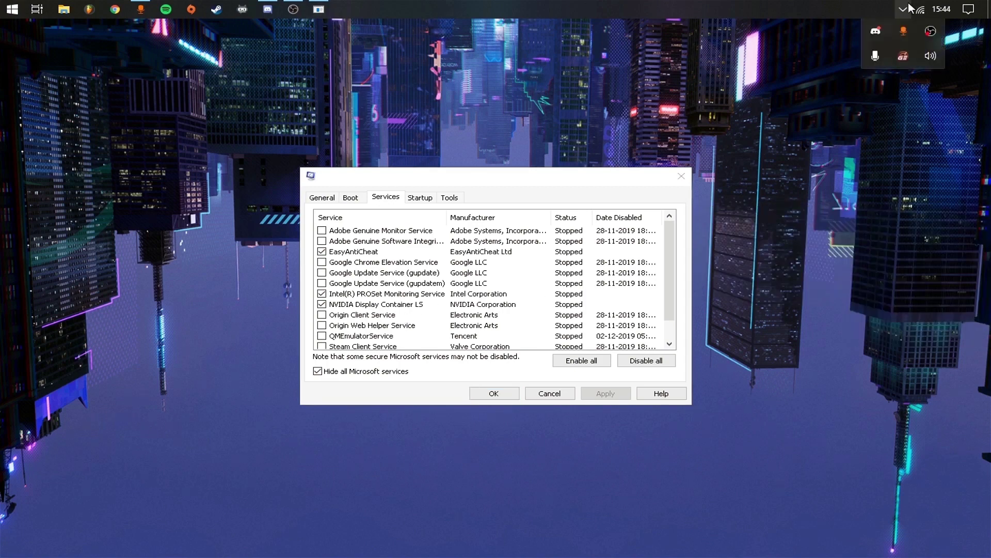
pyautogui.click(864, 8)
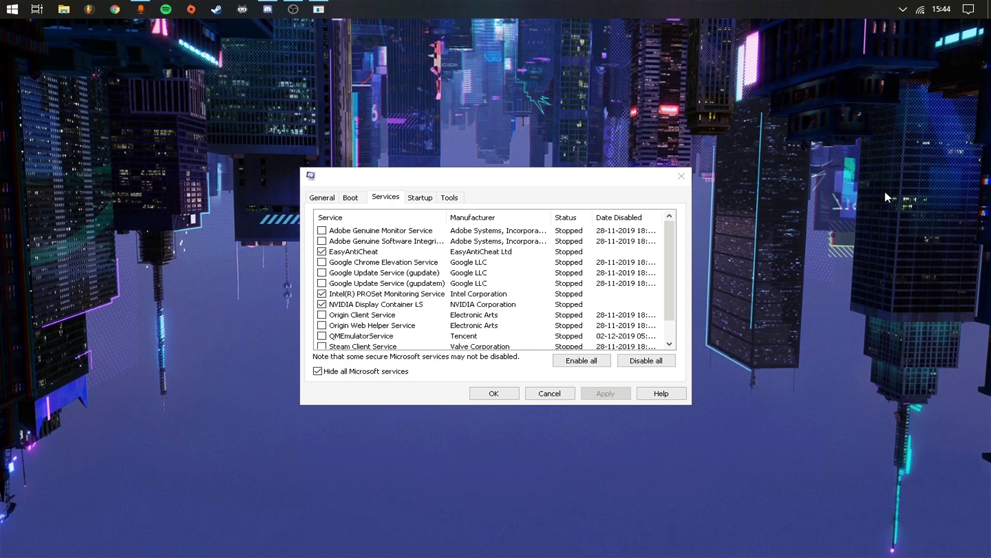
# Check the entries for the EasyAntiCheat and Uncheater for BattleGroundsLite services in the filtered list.
pyautogui.click(348, 255)
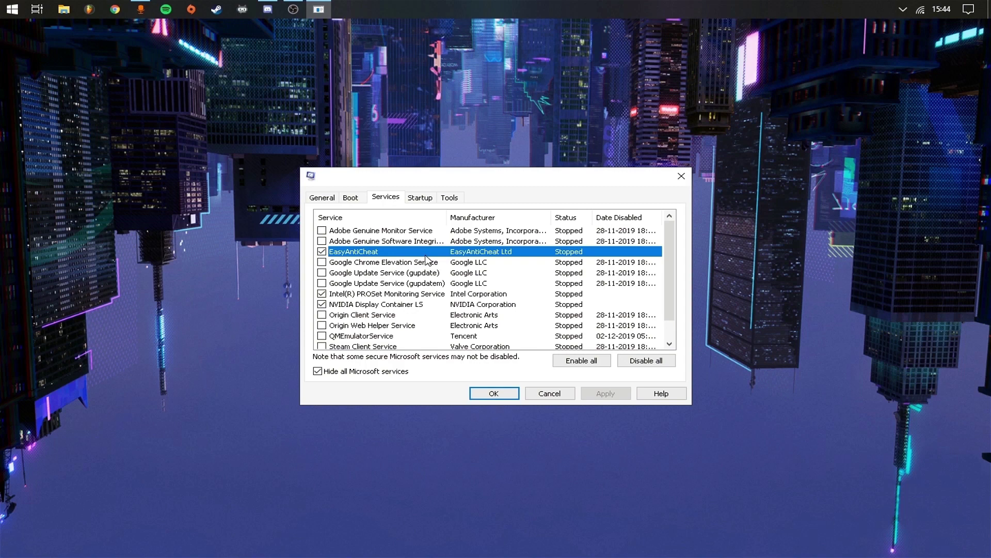
pyautogui.scroll(-1, 427, 258)
pyautogui.scroll(1, 428, 262)
pyautogui.scroll(-1, 413, 282)
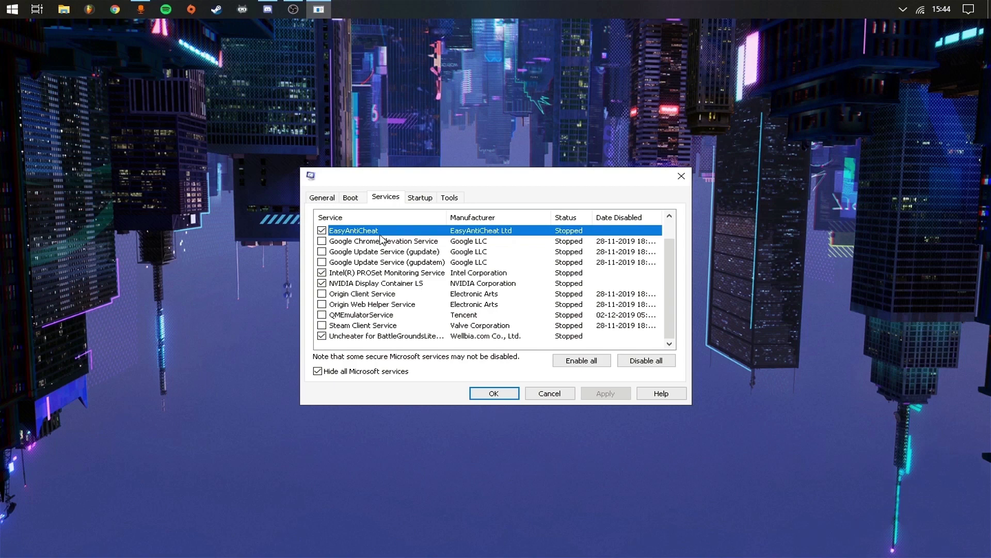
pyautogui.click(405, 339)
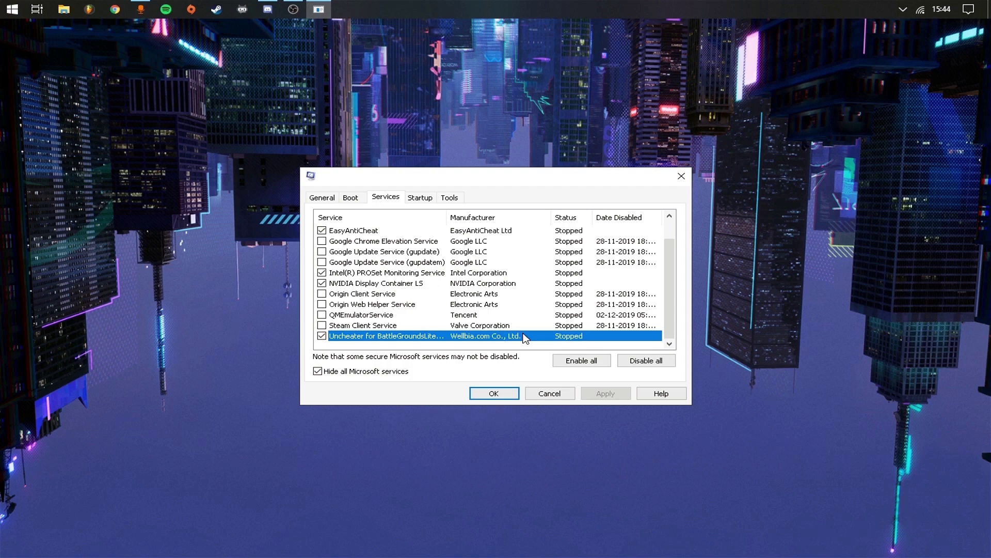
# Look over the filtered third-party services once more, then accept the System Configuration settings and close the dialog.
pyautogui.scroll(1, 449, 318)
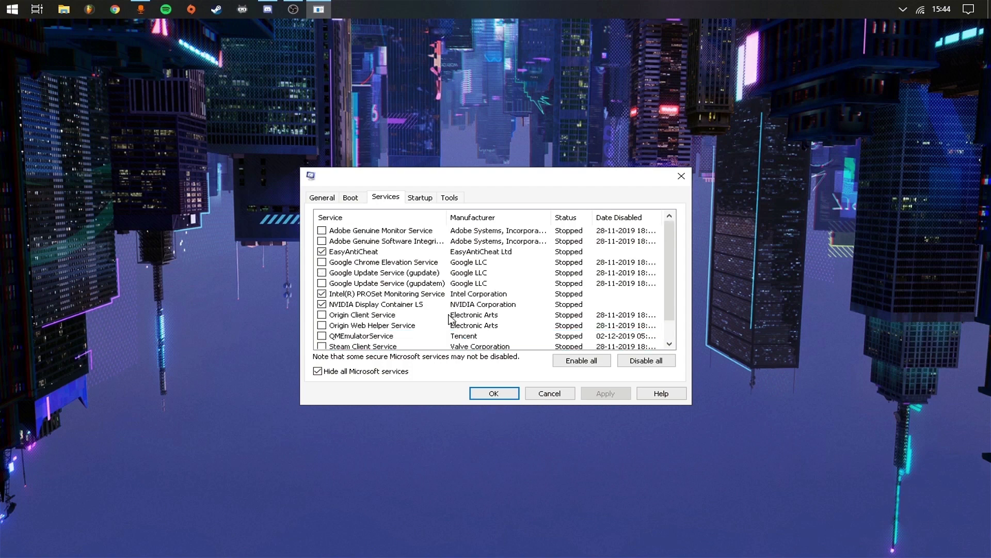
pyautogui.click(461, 346)
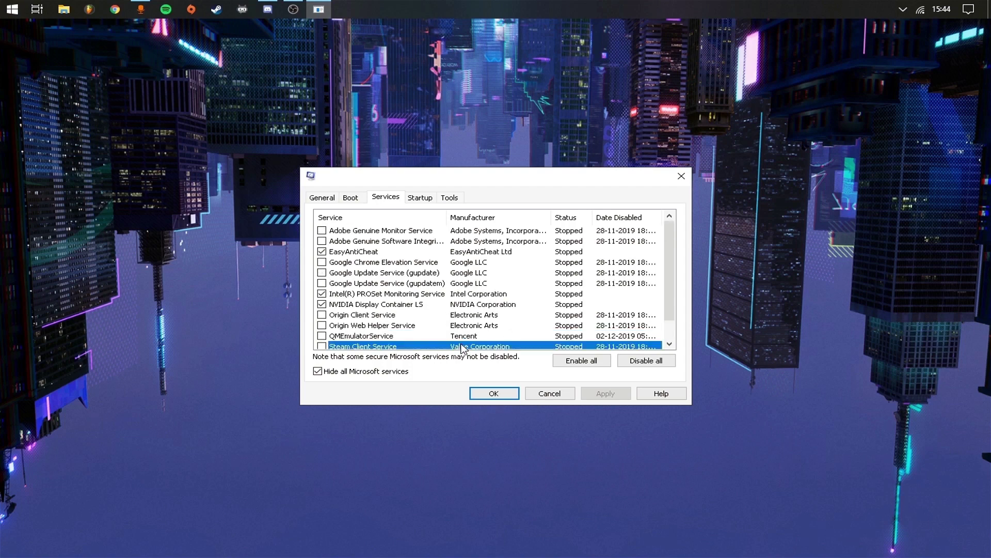
pyautogui.scroll(1, 494, 329)
pyautogui.click(489, 397)
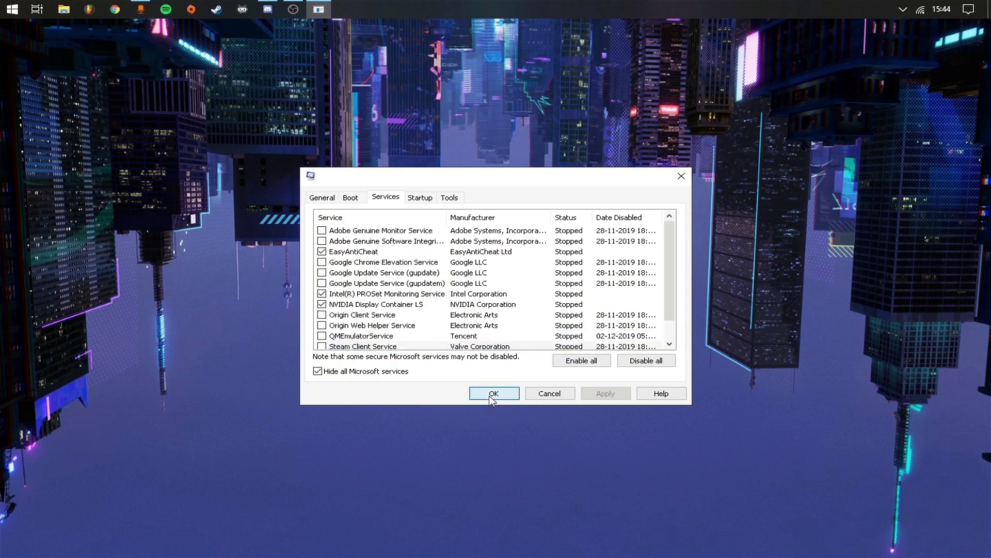
pyautogui.click(551, 320)
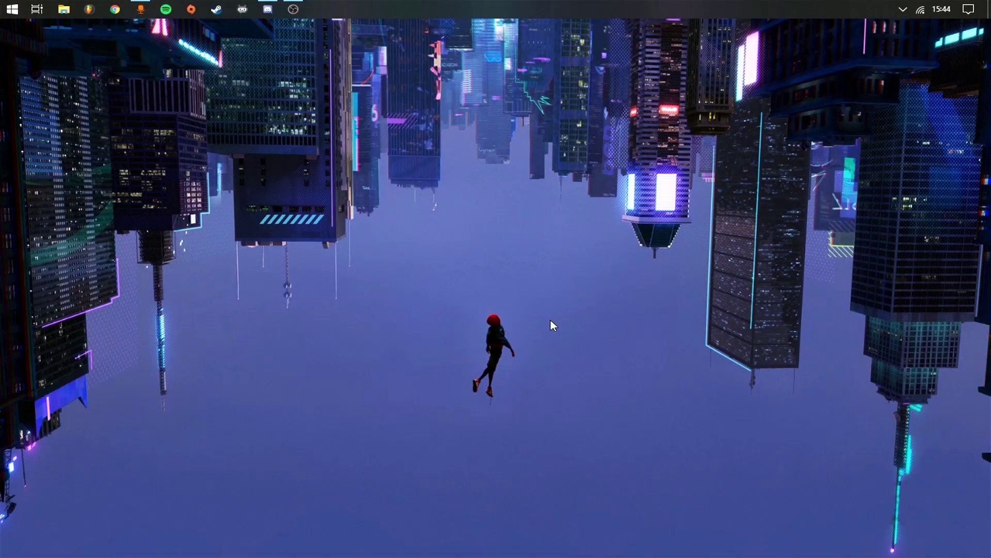
# Open the System section of Windows Settings and look through the display options.
pyautogui.click(13, 9)
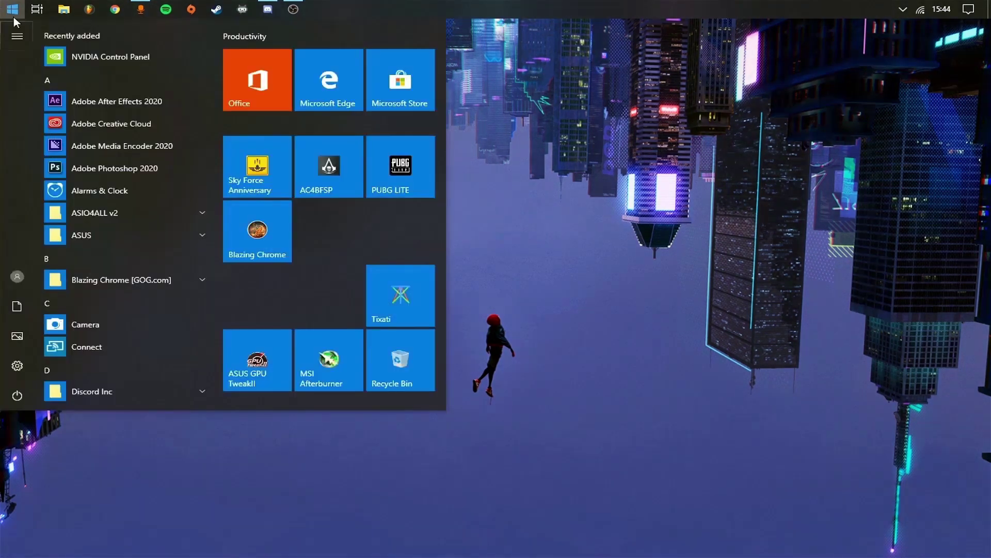
pyautogui.click(27, 368)
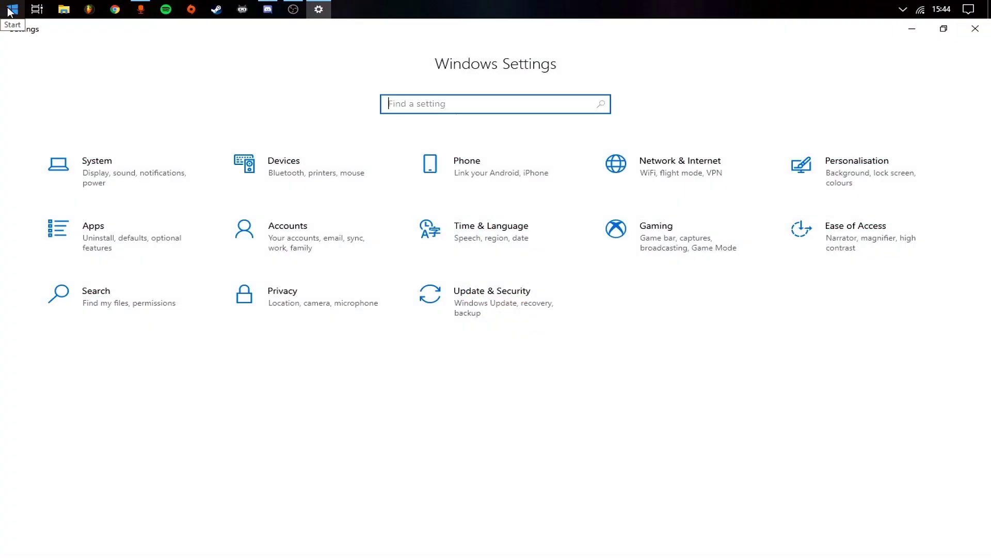
pyautogui.click(192, 169)
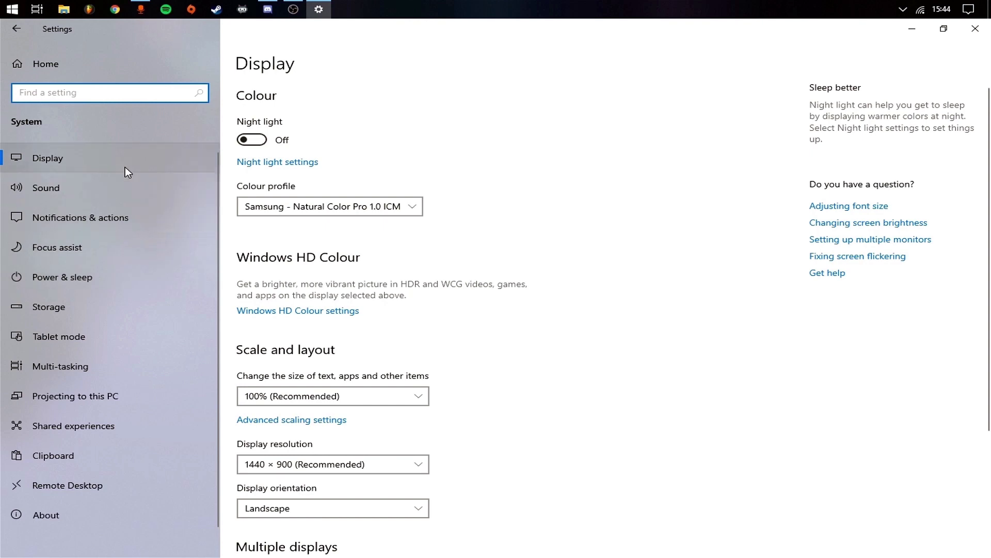
pyautogui.scroll(-3, 460, 239)
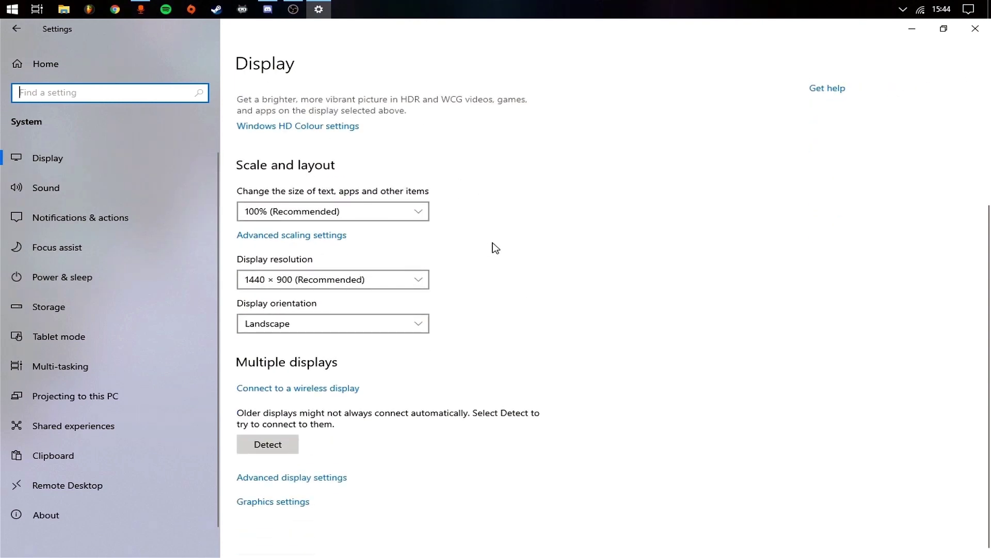
# Disable lock screen notifications, and reminders and incoming VoIP calls on the lock screen, leaving notifications from apps and other senders off.
pyautogui.click(60, 192)
pyautogui.click(82, 222)
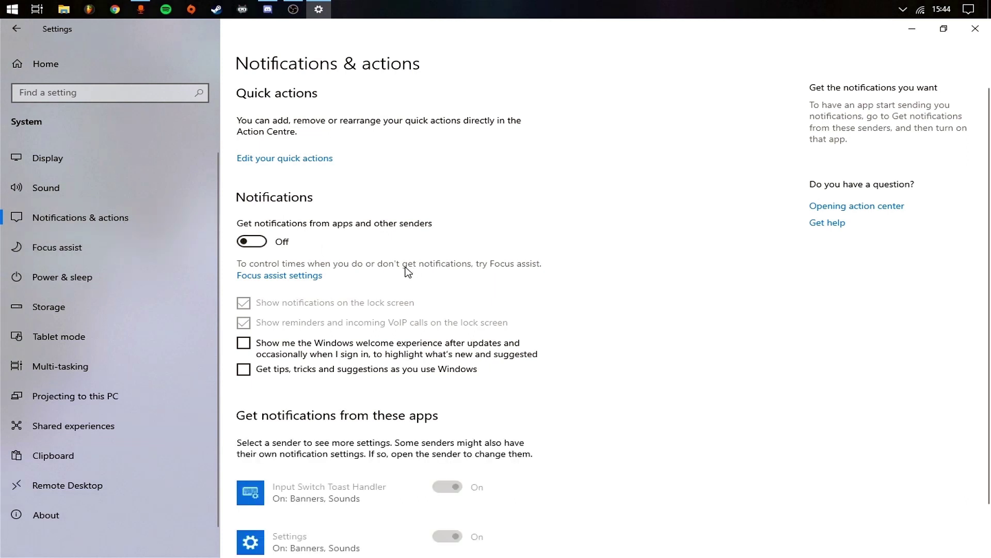
pyautogui.scroll(-1, 424, 265)
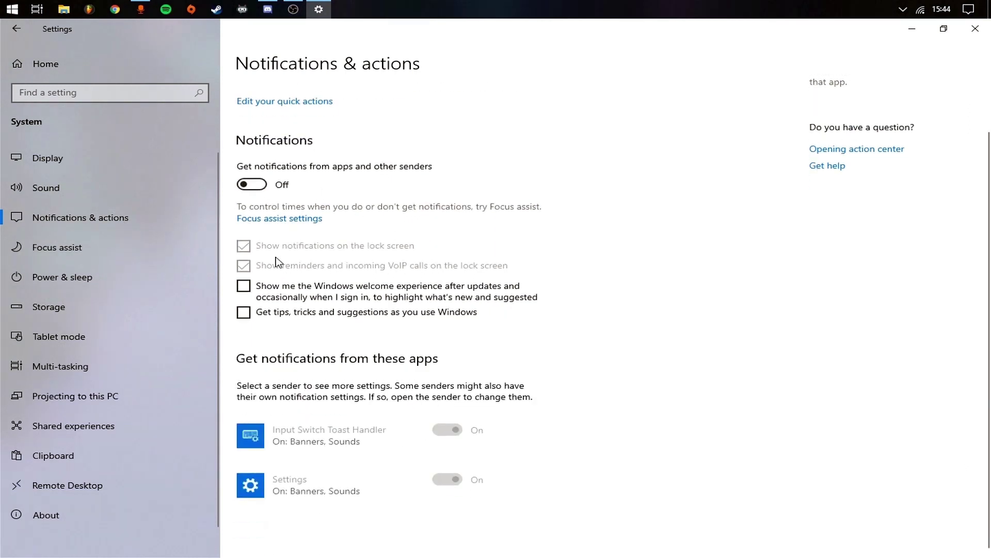
pyautogui.click(253, 185)
pyautogui.click(243, 246)
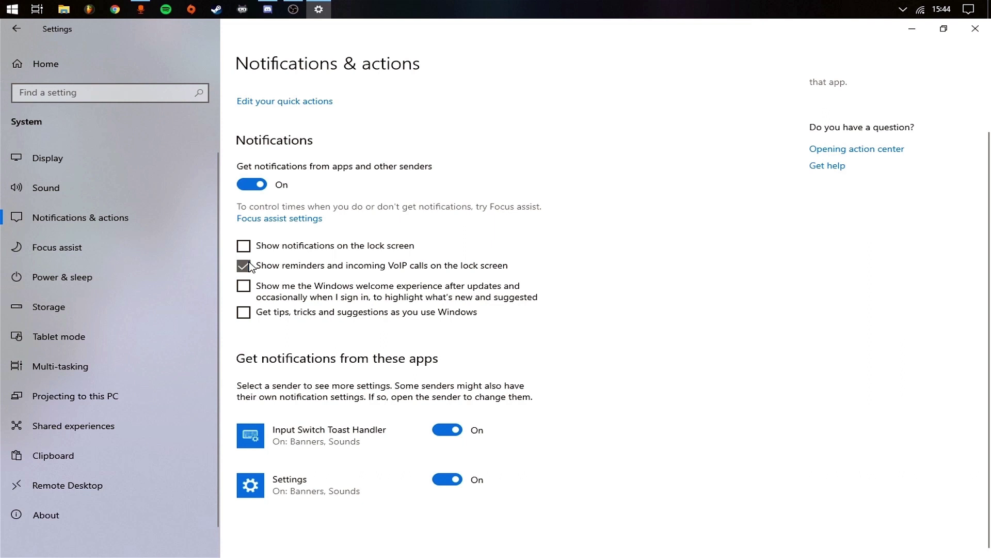
pyautogui.click(250, 267)
pyautogui.click(263, 187)
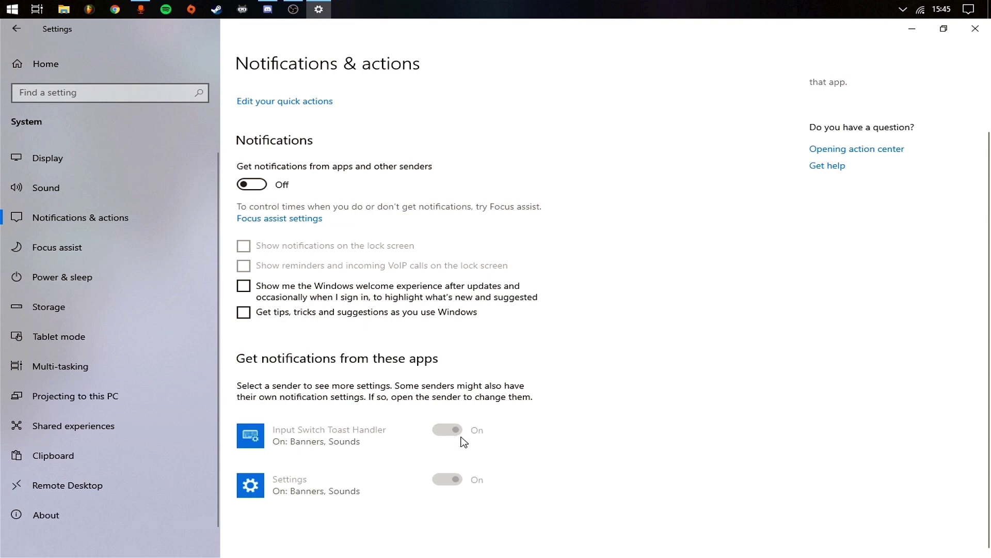
# Review the focus assist rules and the plugged-in screen and sleep timeouts, and open the additional power settings.
pyautogui.click(73, 251)
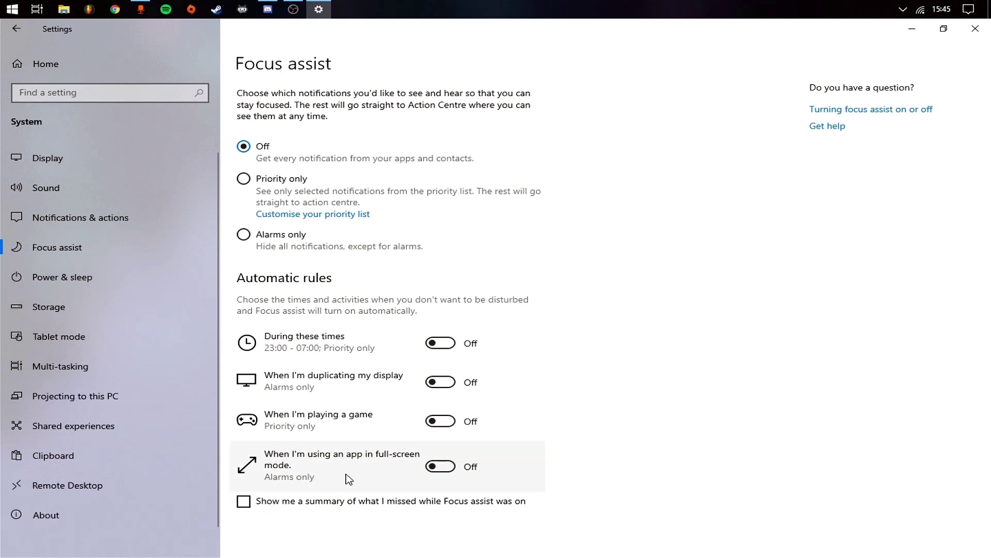
pyautogui.click(57, 281)
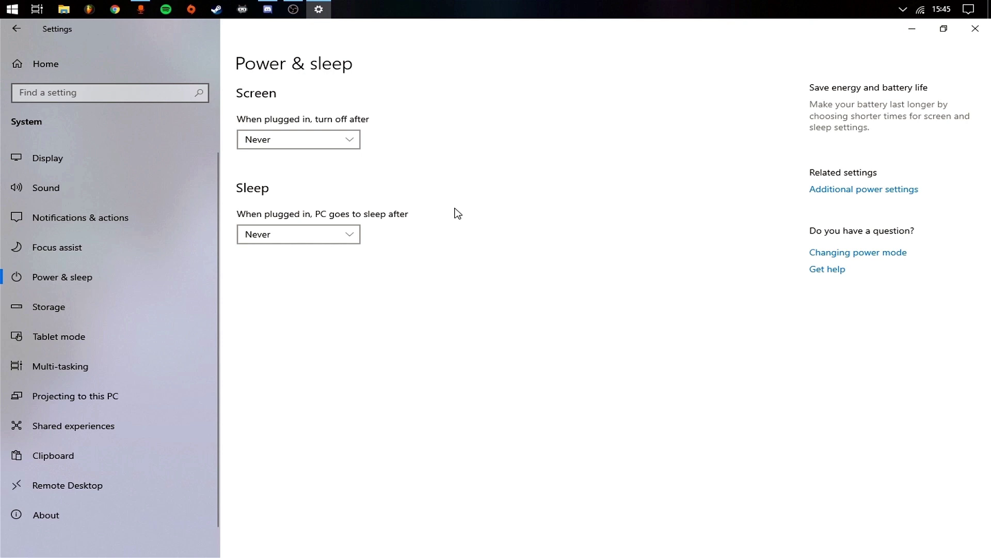
pyautogui.click(336, 147)
pyautogui.click(472, 192)
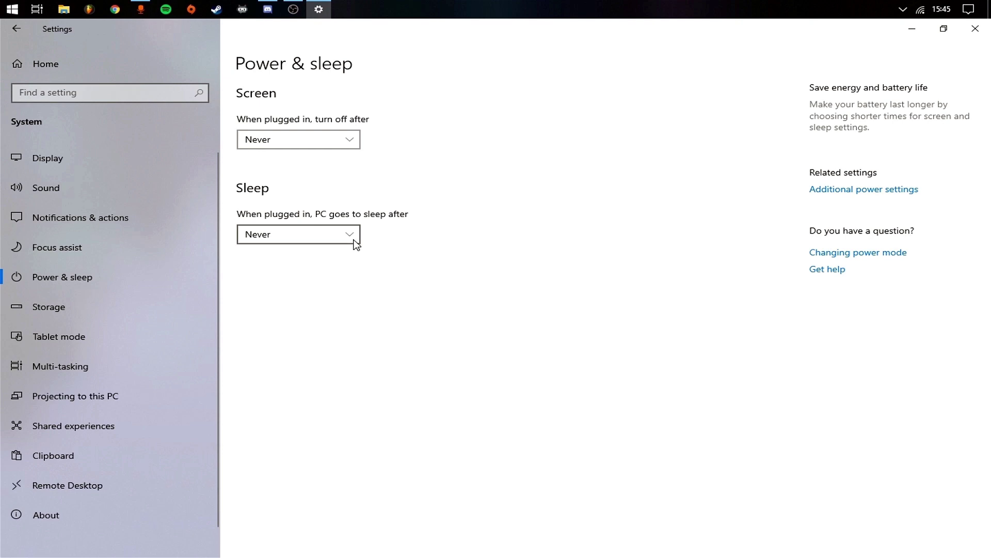
pyautogui.click(328, 234)
pyautogui.click(331, 308)
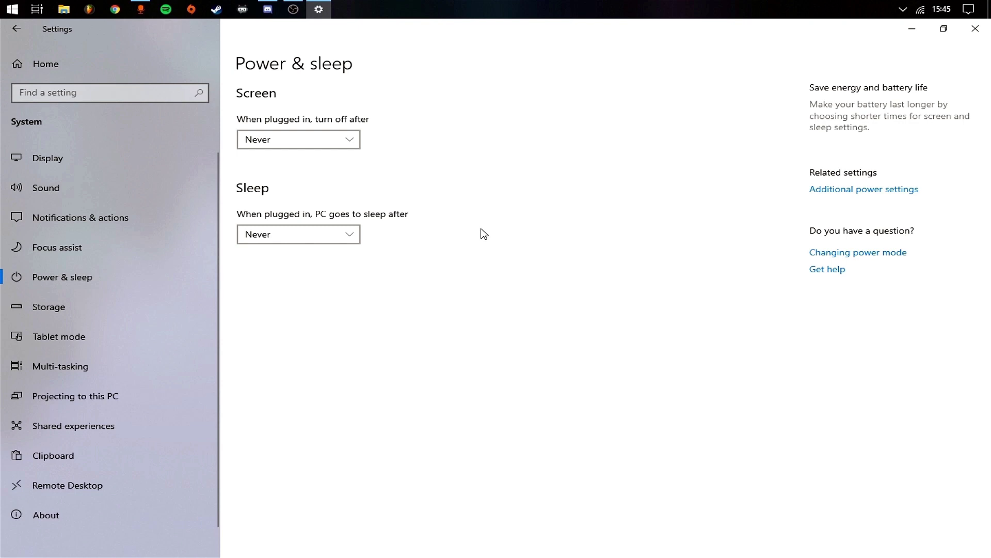
pyautogui.click(865, 193)
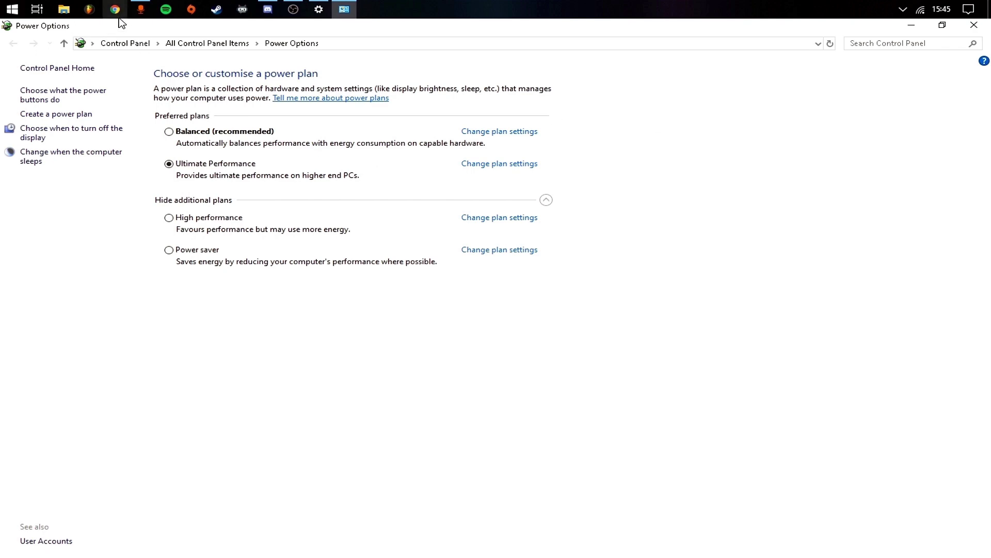
# Switch to Discord and copy the command "powercfg -duplicatescheme e9a42b02-d5df-448d-aa00-03f14749eb61" from the direct message conversation that contains it.
pyautogui.click(268, 9)
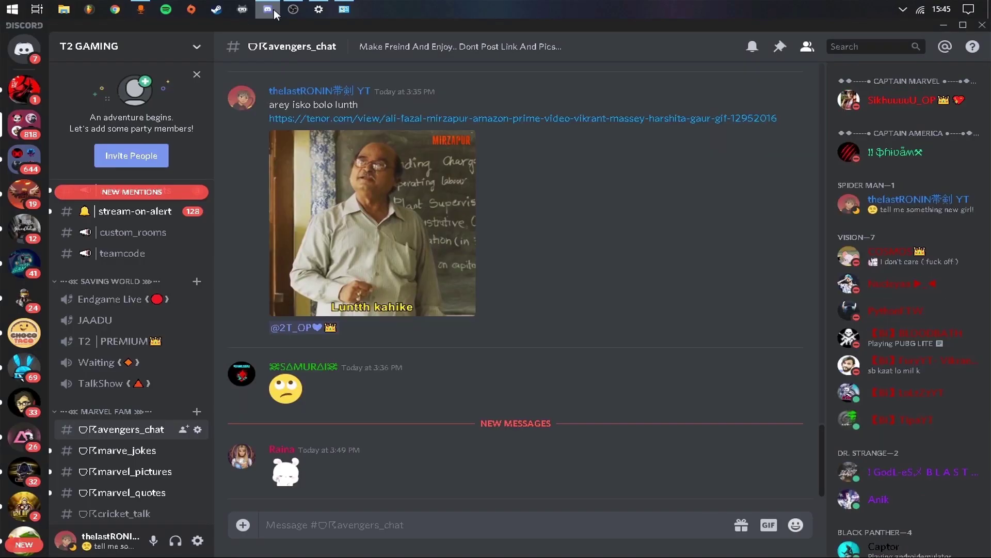
pyautogui.click(24, 49)
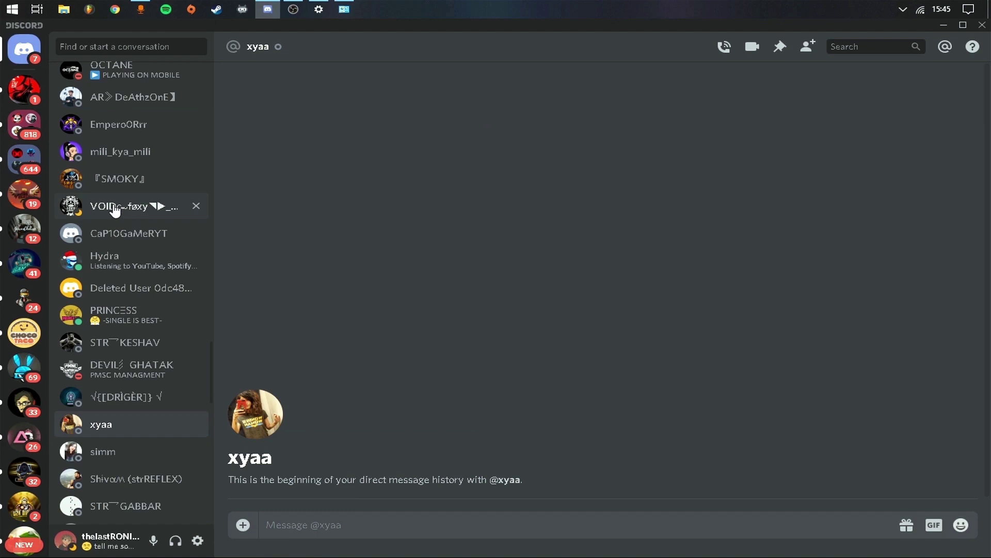
pyautogui.click(93, 172)
pyautogui.scroll(10, 134, 153)
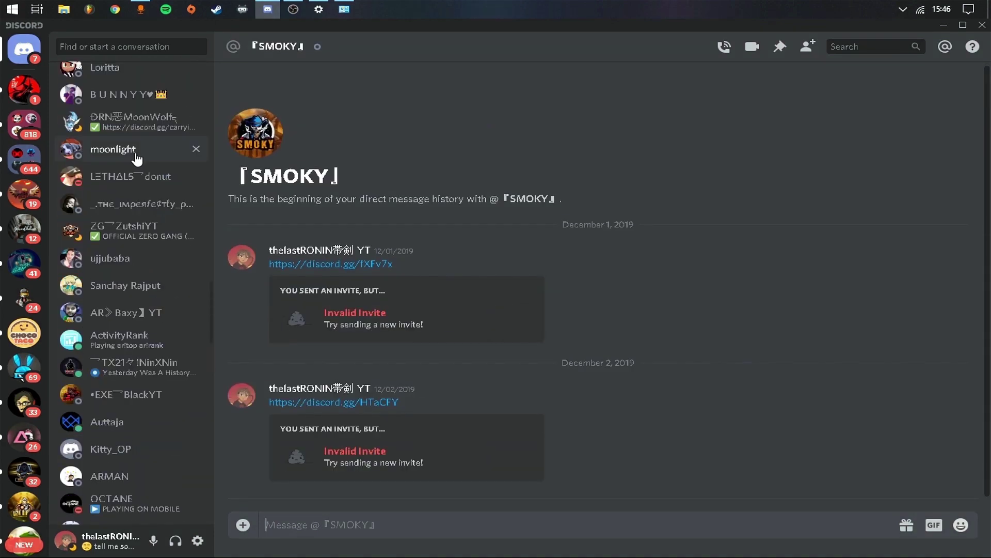
pyautogui.scroll(15, 132, 159)
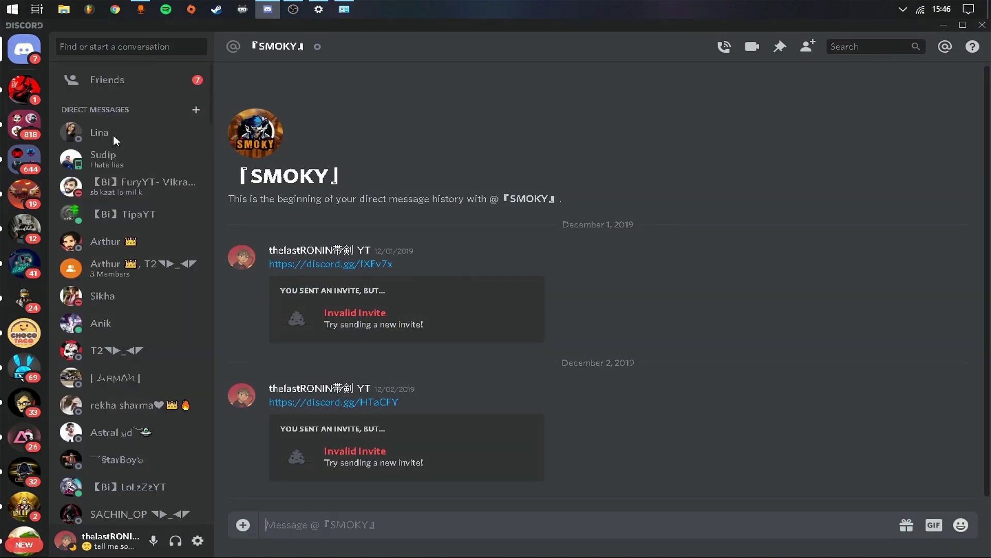
pyautogui.click(126, 213)
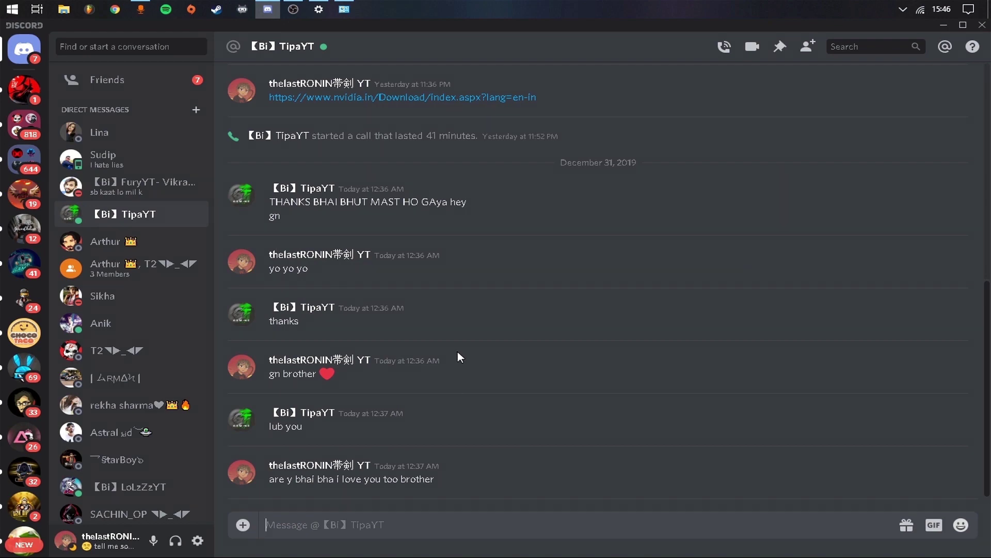
pyautogui.scroll(5, 457, 355)
pyautogui.scroll(-2, 460, 352)
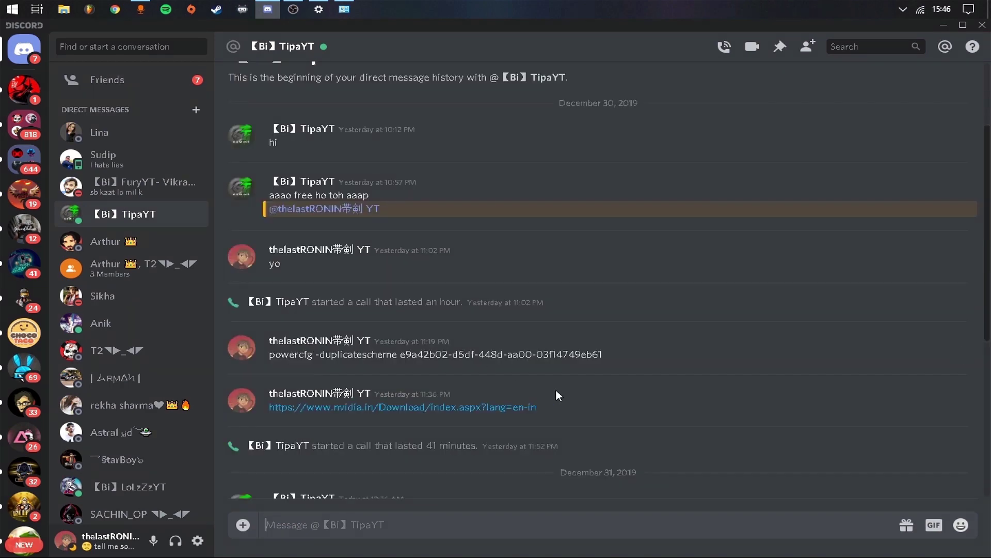
pyautogui.moveTo(614, 358); pyautogui.dragTo(268, 356)
pyautogui.hotkey('ctrl', 'c')
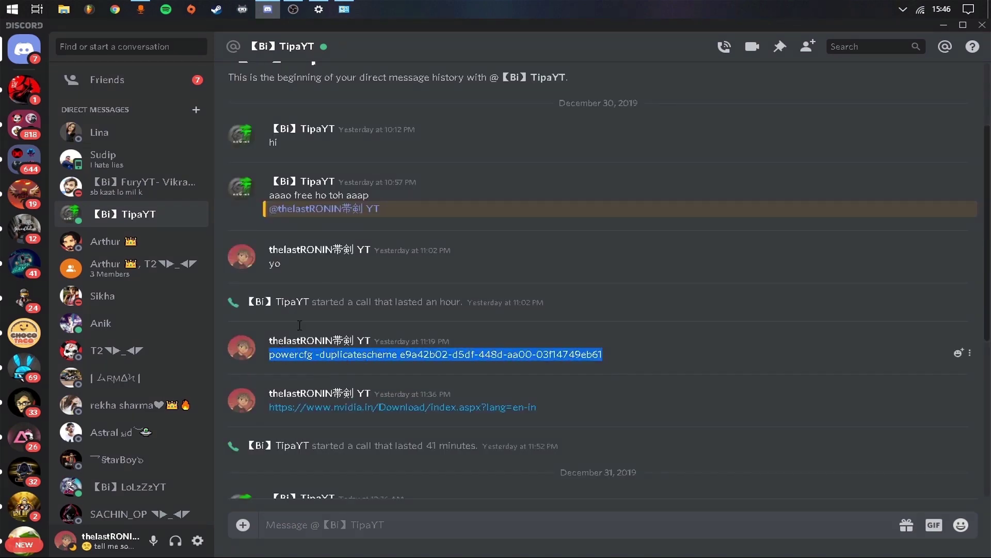
# Return to the Power Options window and open a Command Prompt by running cmd.
pyautogui.click(307, 7)
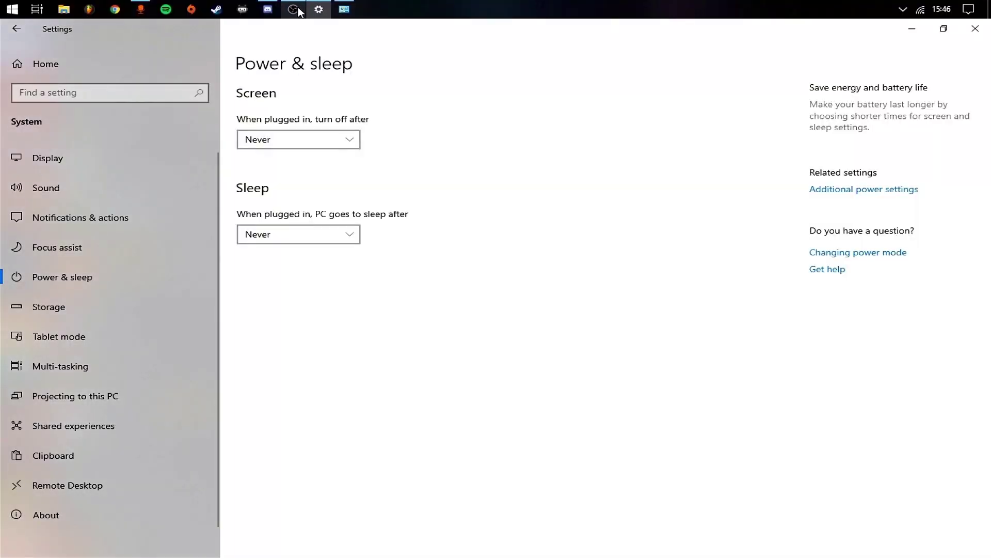
pyautogui.click(297, 10)
pyautogui.click(297, 10)
pyautogui.press('super+r')
pyautogui.click(319, 8)
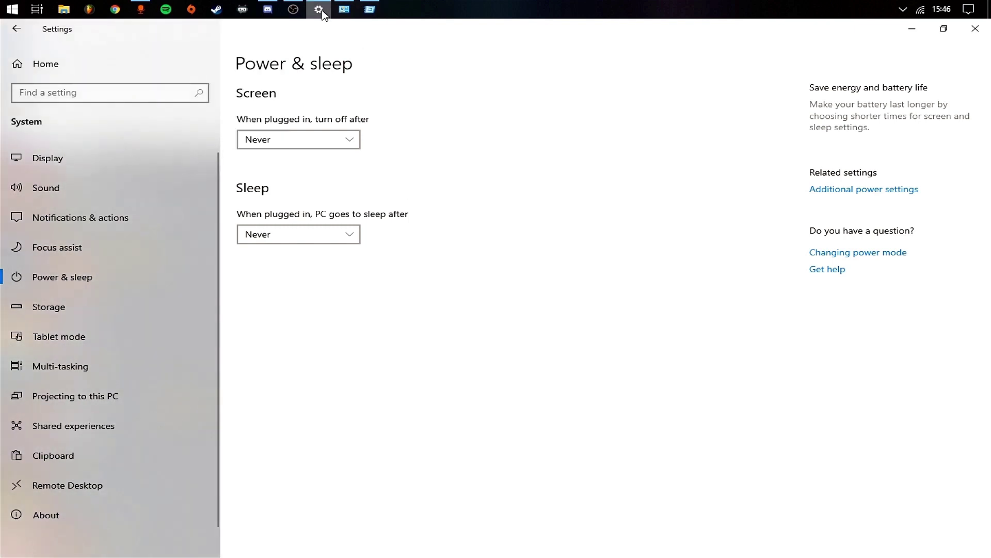
pyautogui.click(342, 11)
pyautogui.press('super+r')
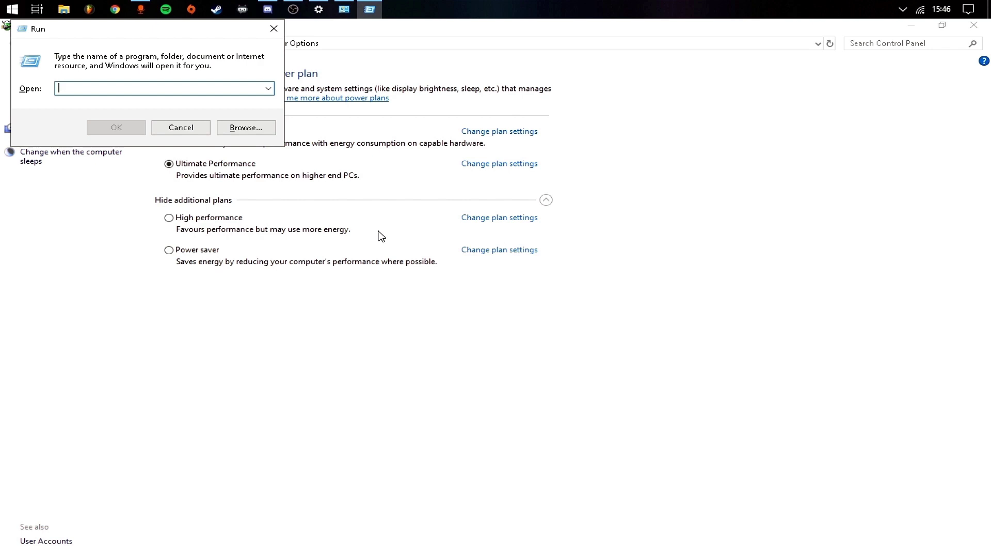
pyautogui.write('cmd')
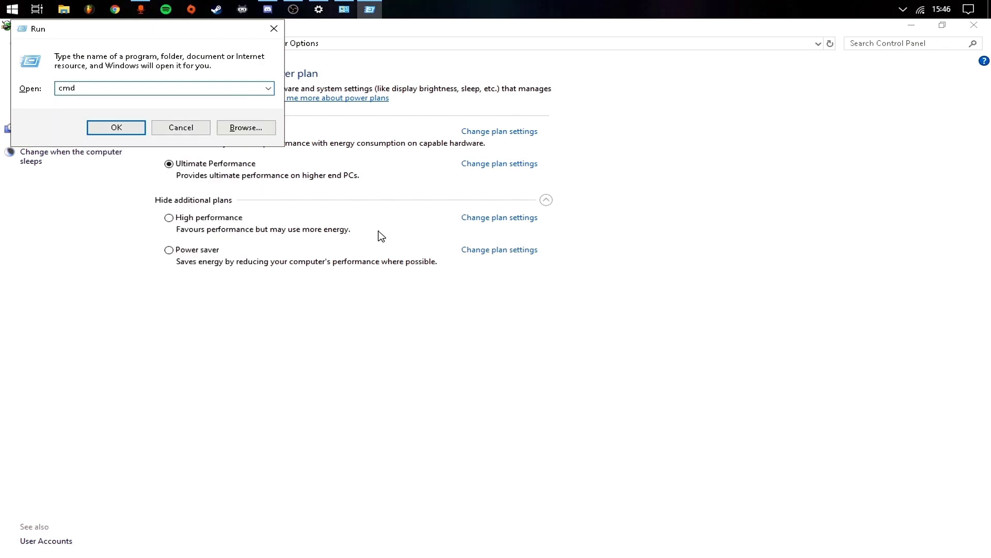
pyautogui.press('Return')
# Execute the copied powercfg -duplicatescheme command in the Command Prompt to add the Ultimate Performance power plan.
pyautogui.moveTo(303, 85); pyautogui.dragTo(591, 159)
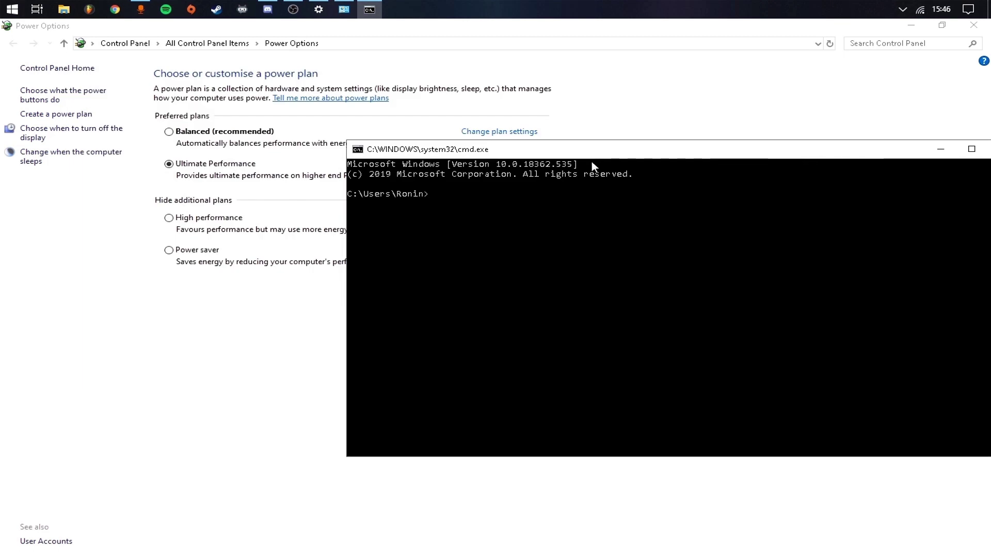
pyautogui.hotkey('ctrl', 'v')
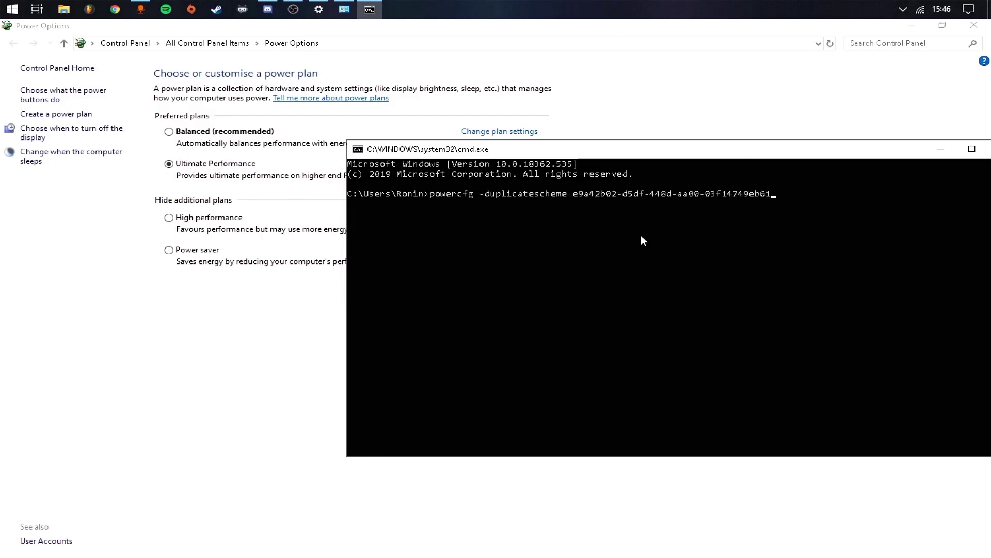
pyautogui.press('Return')
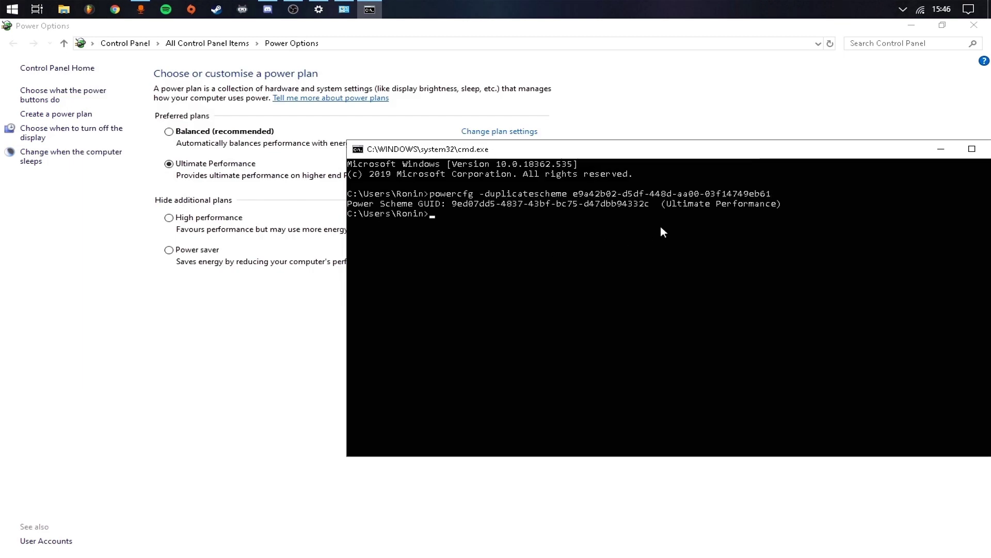
# Close the Command Prompt and reopen Power Options from All Control Panel Items to reload the list of power plans.
pyautogui.moveTo(729, 160); pyautogui.dragTo(400, 160)
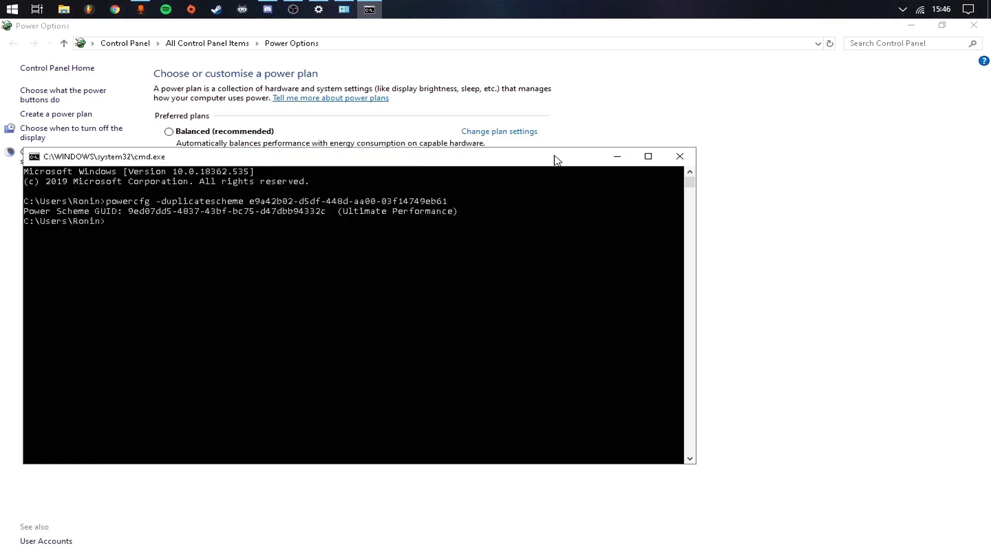
pyautogui.click(679, 156)
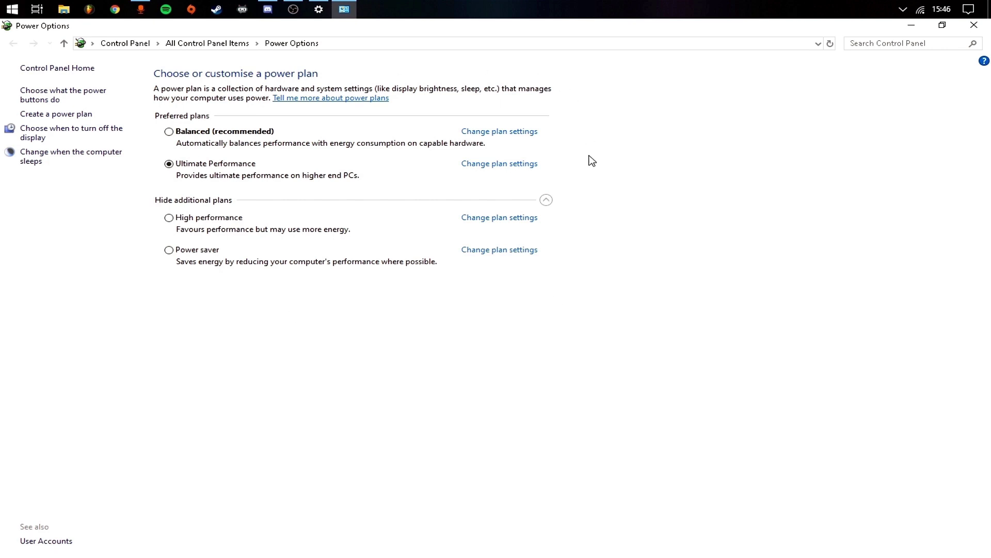
pyautogui.click(185, 46)
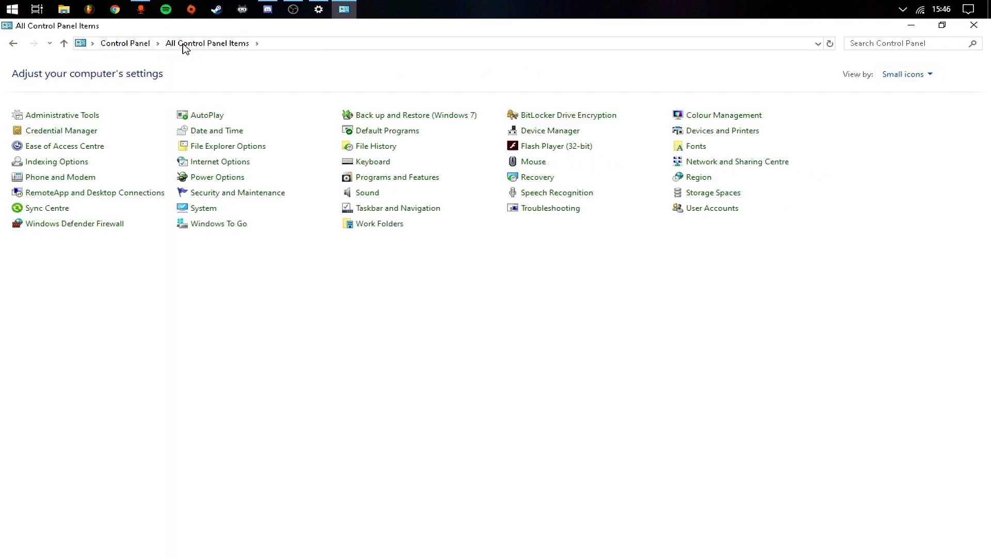
pyautogui.click(200, 180)
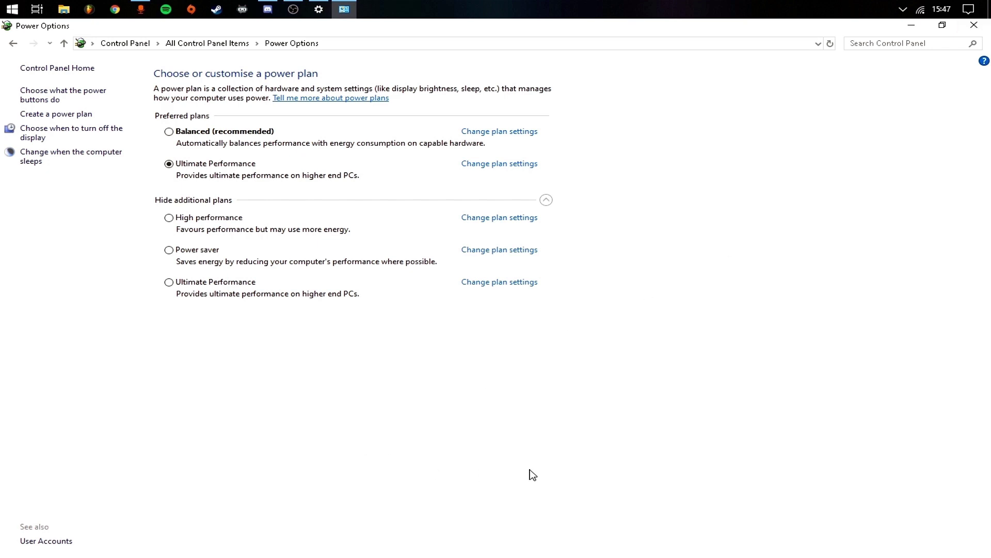
pyautogui.click(489, 282)
pyautogui.click(353, 216)
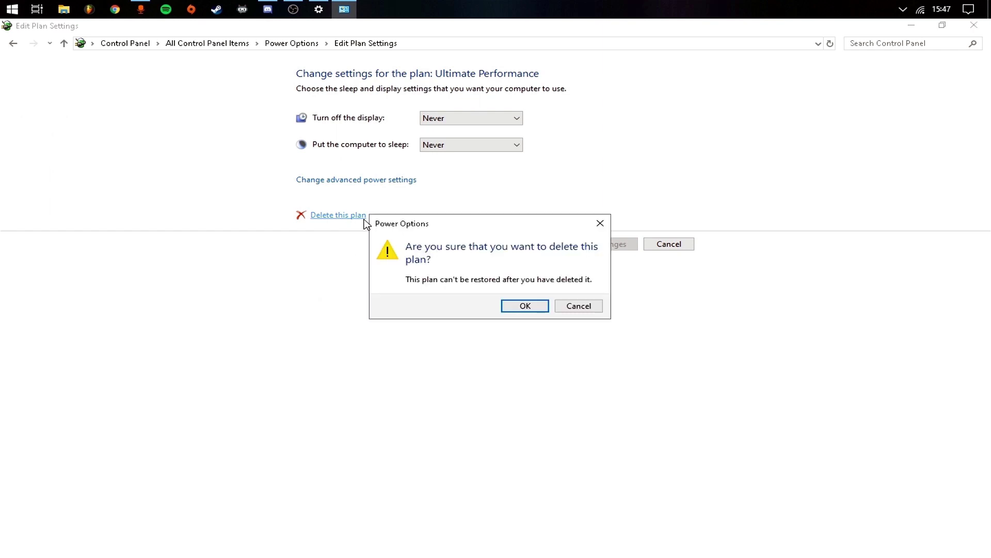
pyautogui.click(578, 306)
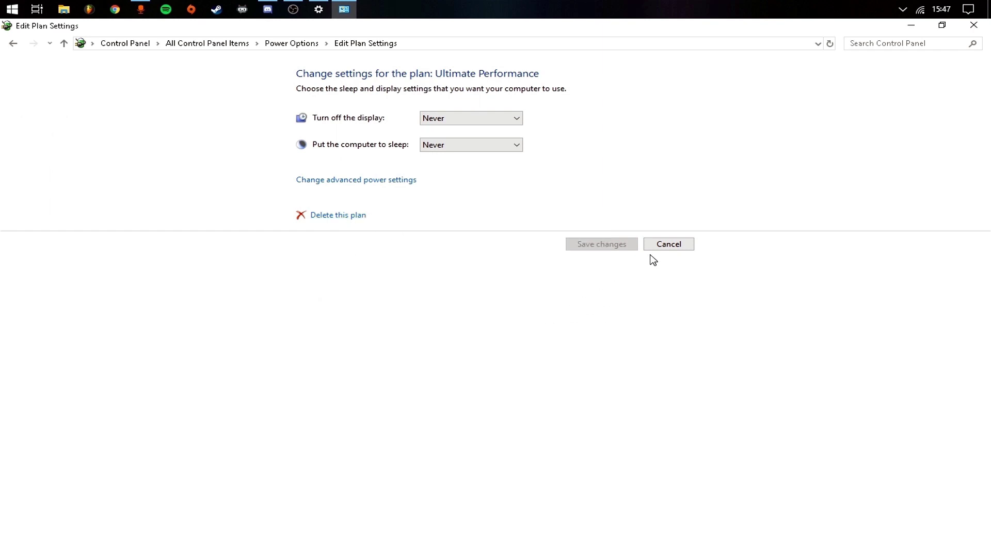
pyautogui.click(658, 245)
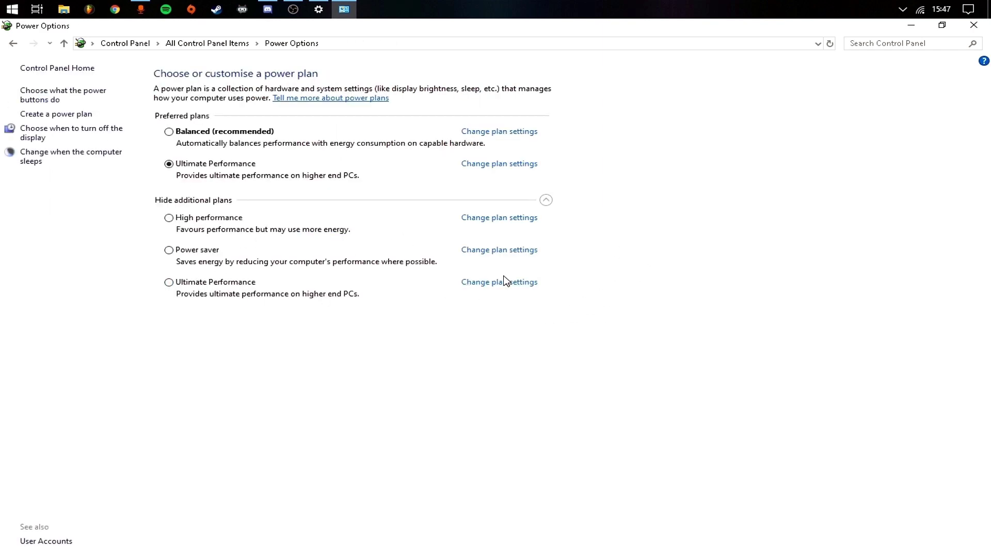
# Delete the duplicate Ultimate Performance plan listed among the additional power plans.
pyautogui.click(473, 283)
pyautogui.click(361, 217)
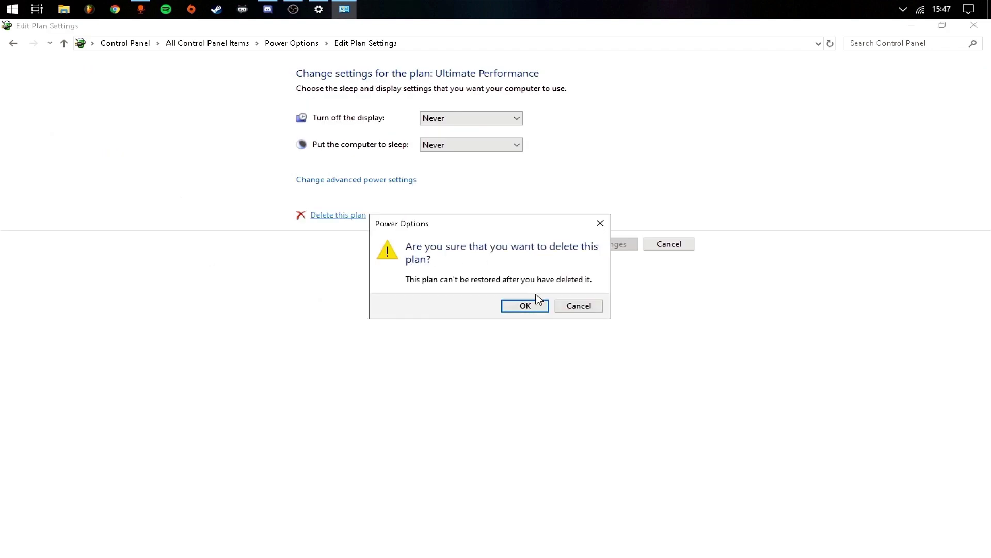
pyautogui.click(535, 307)
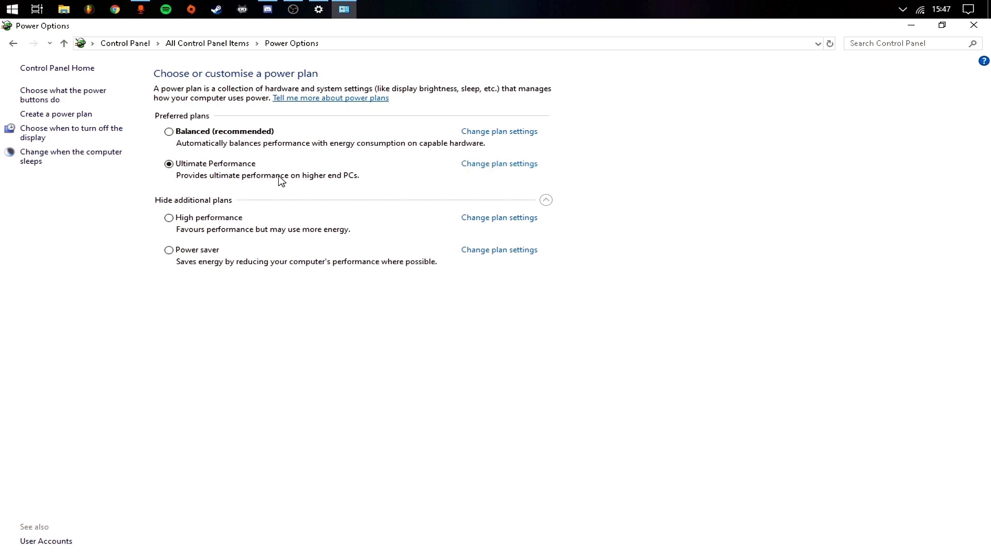
pyautogui.click(535, 203)
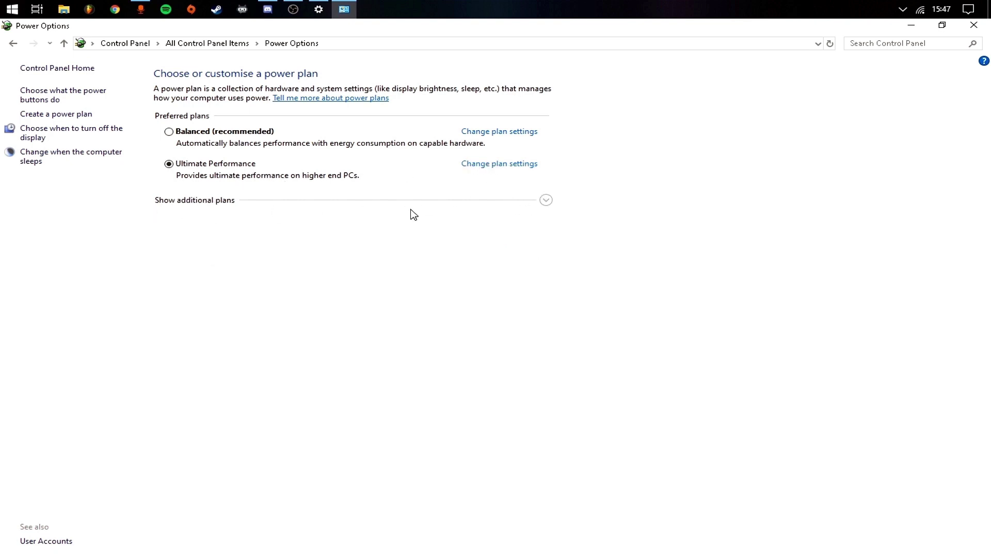
pyautogui.click(209, 202)
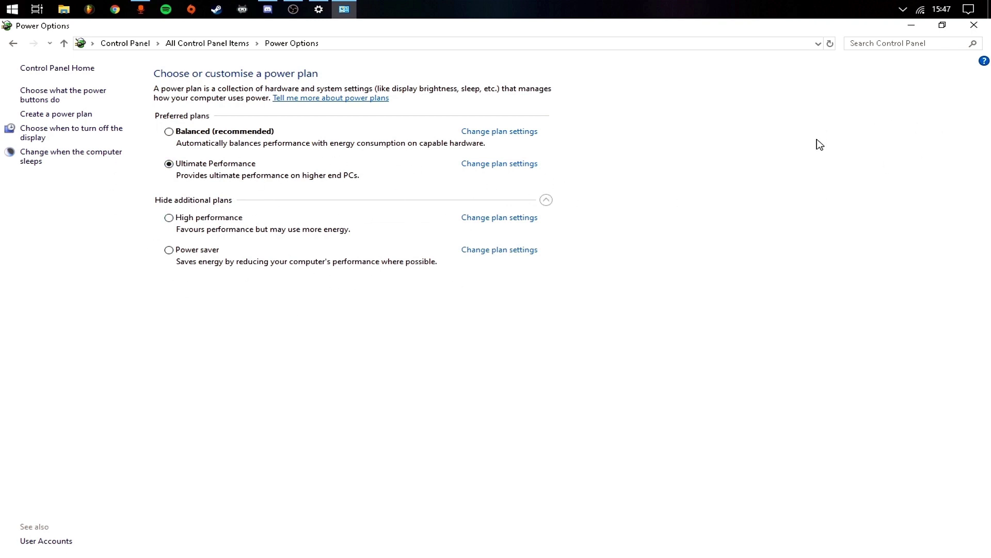
# Close the Power Options window and review the Storage page in the System settings.
pyautogui.click(973, 25)
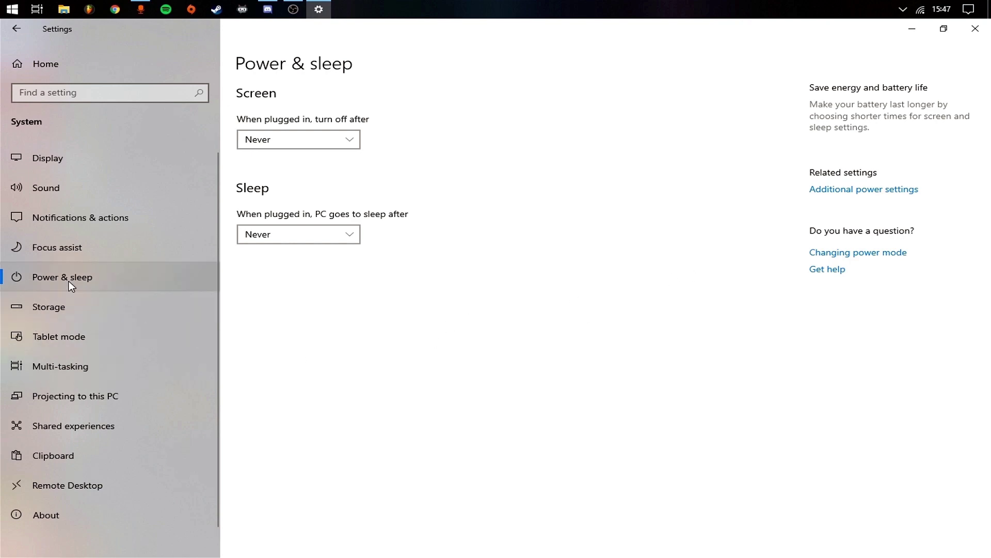
pyautogui.click(83, 316)
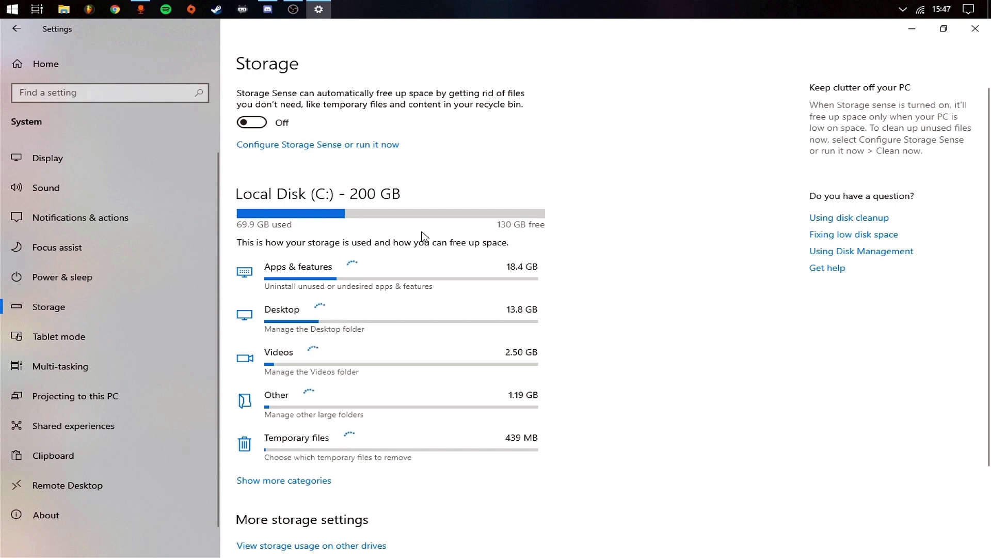
pyautogui.scroll(-3, 363, 257)
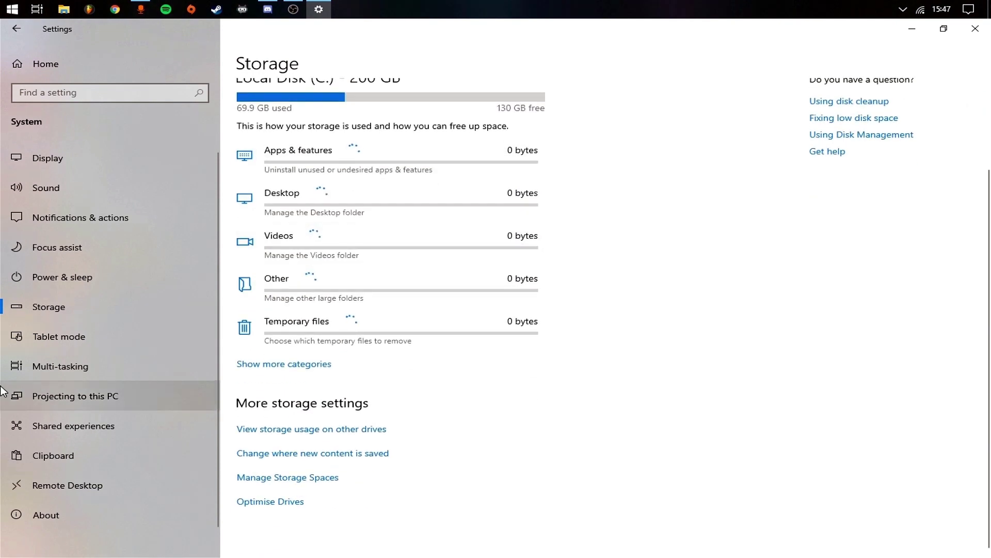
# Set Tablet mode to "Use desktop mode" at sign-in and "Don't ask me and don't switch" for automatic switching.
pyautogui.click(53, 345)
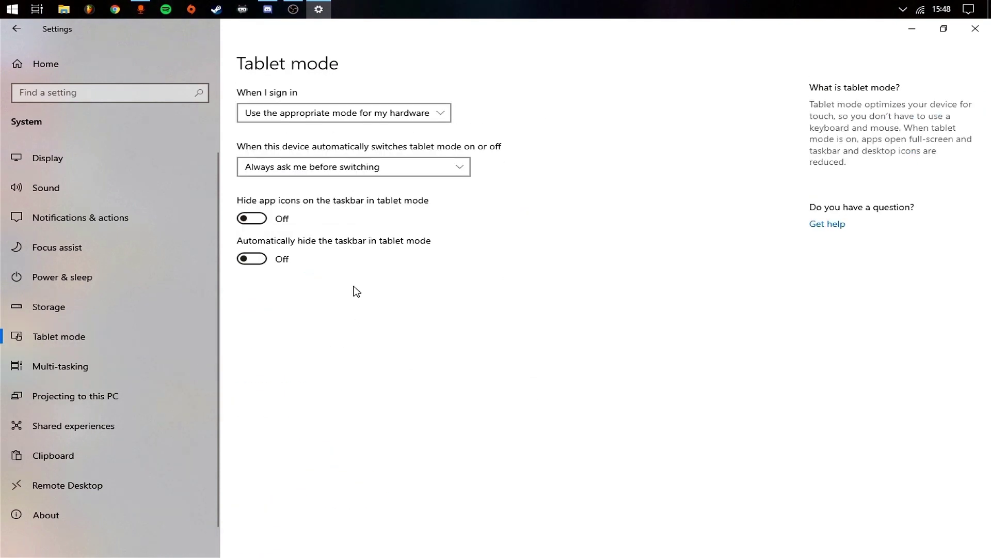
pyautogui.click(316, 119)
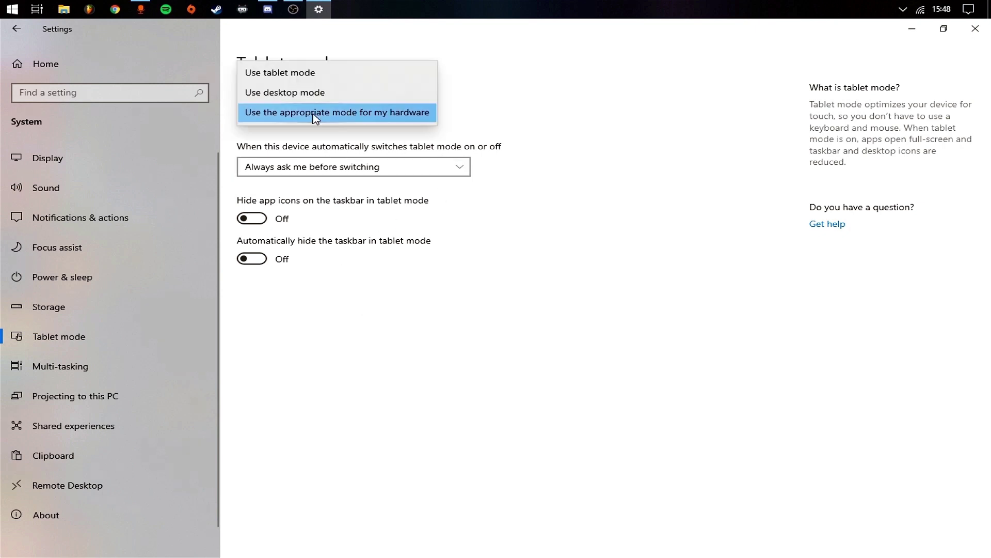
pyautogui.click(317, 94)
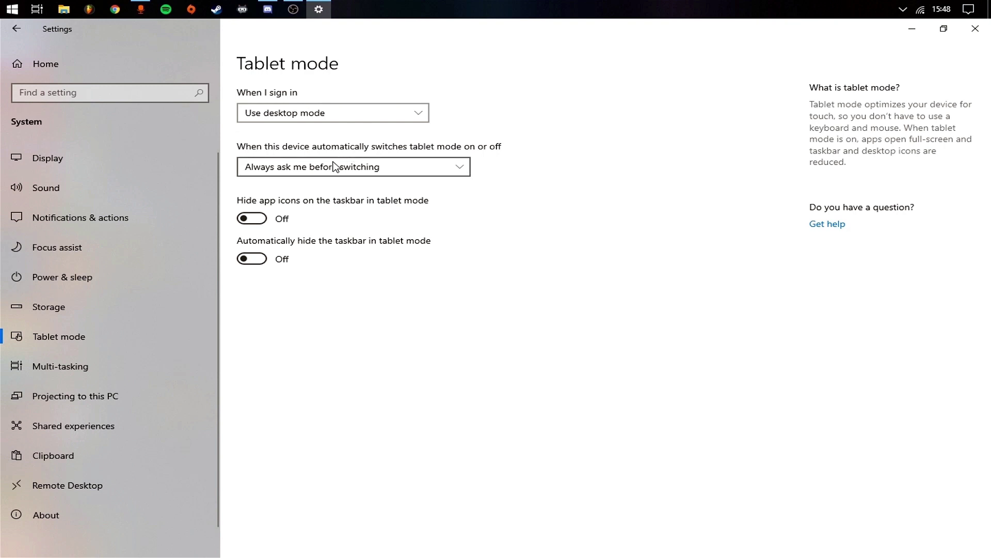
pyautogui.click(326, 118)
pyautogui.click(326, 118)
pyautogui.click(354, 177)
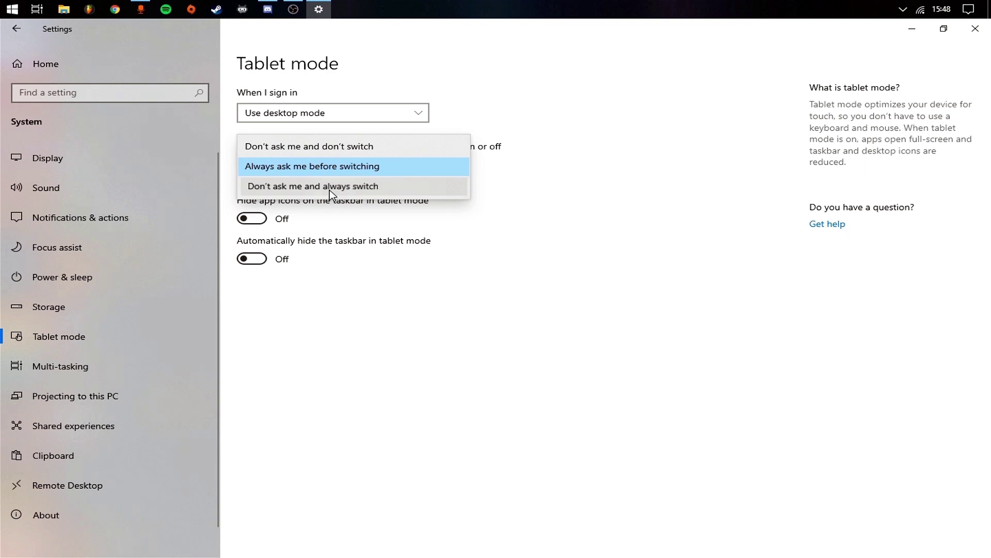
pyautogui.click(341, 151)
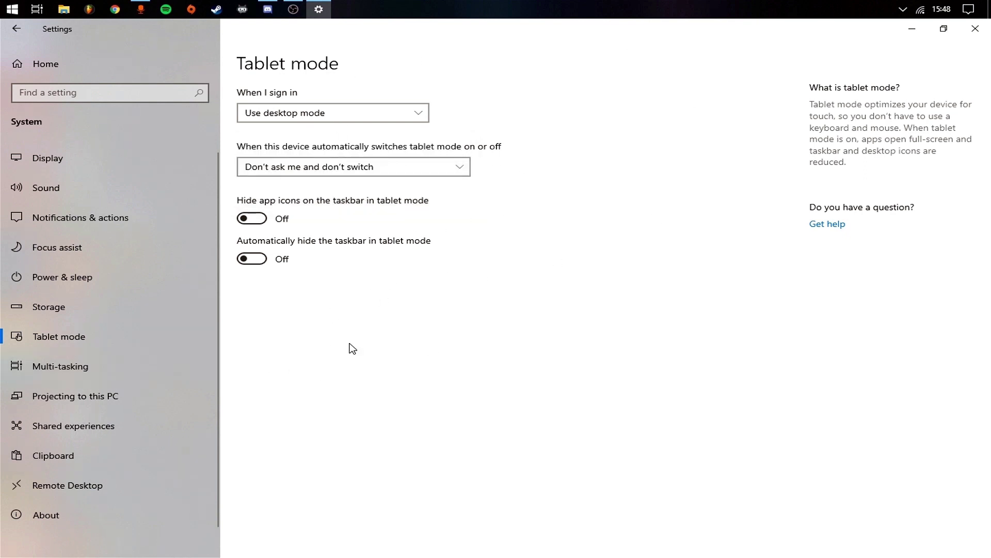
# Review the Multi-tasking, Projecting to this PC, Shared experiences, Clipboard and Remote Desktop settings.
pyautogui.click(84, 369)
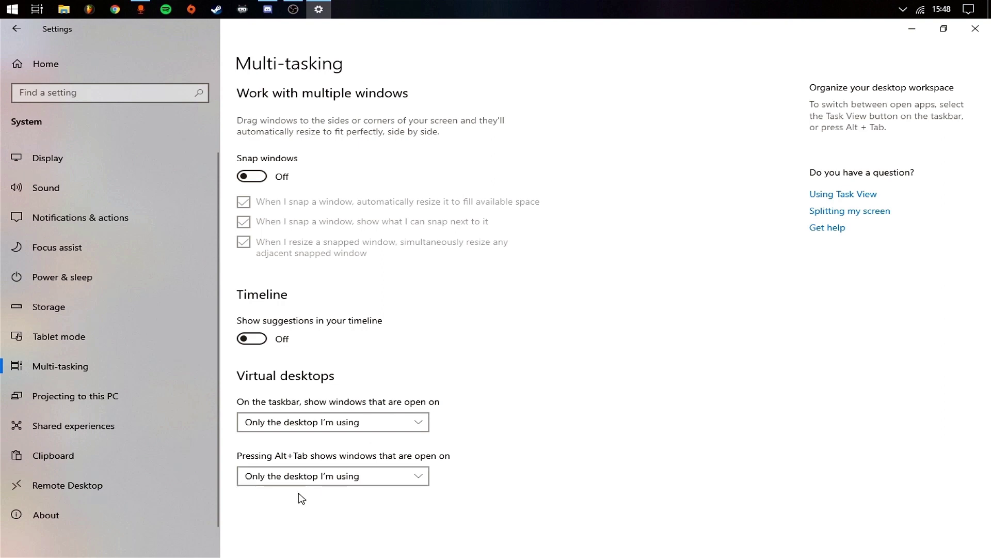
pyautogui.click(77, 397)
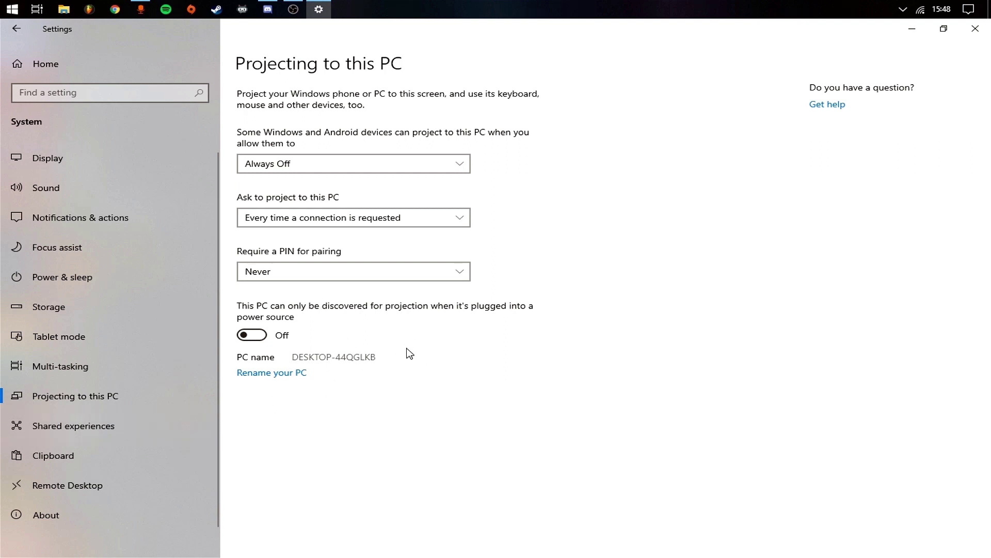
pyautogui.click(147, 431)
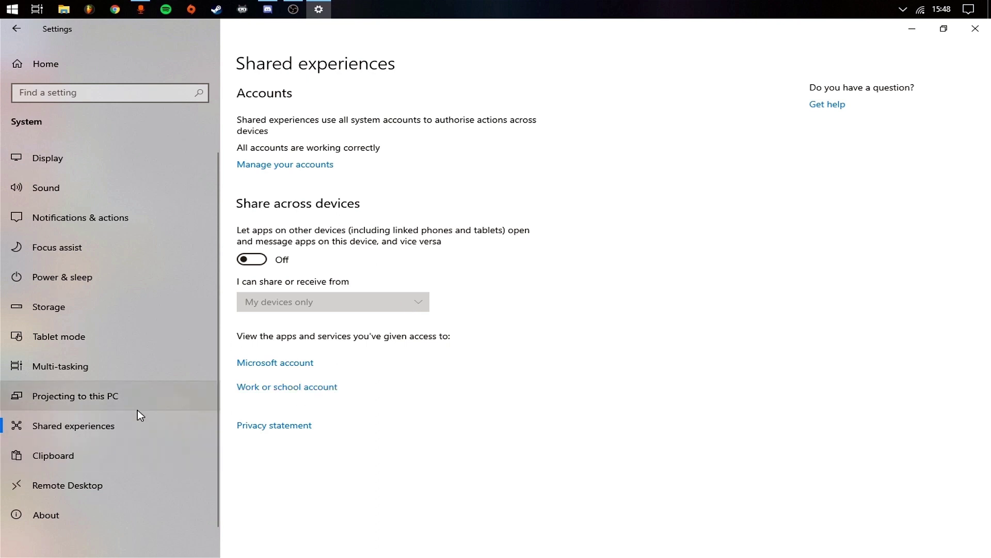
pyautogui.click(83, 452)
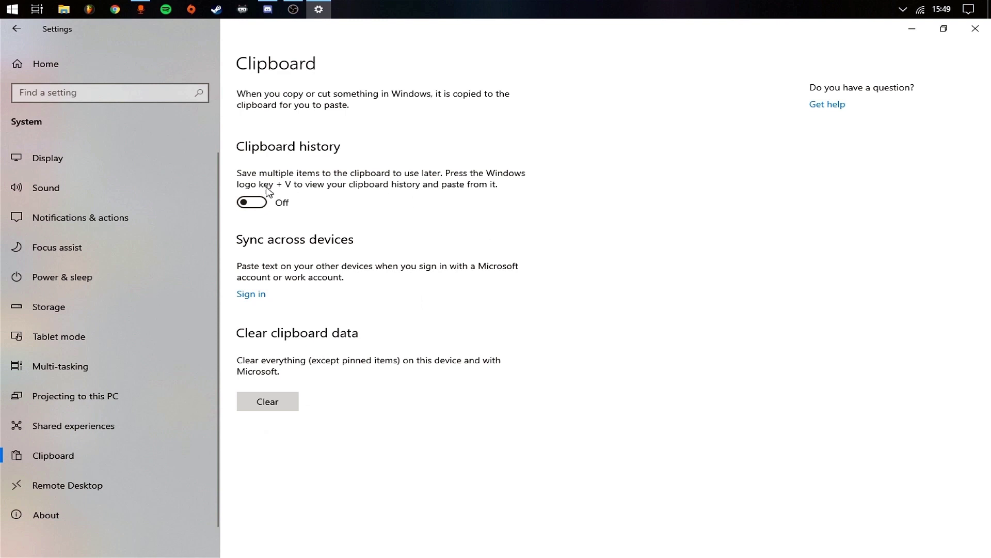
pyautogui.click(100, 489)
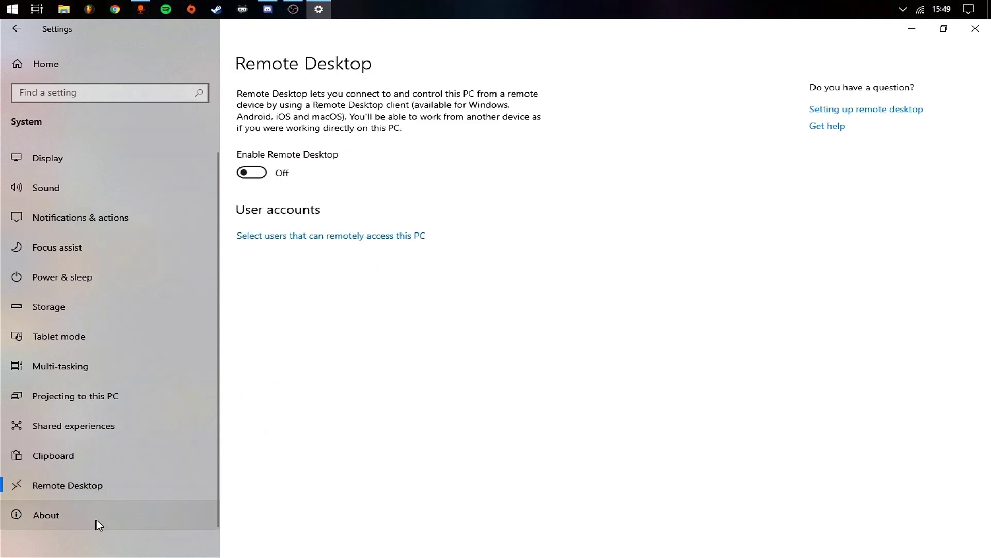
# Open the Optional features list from the Apps settings.
pyautogui.click(44, 66)
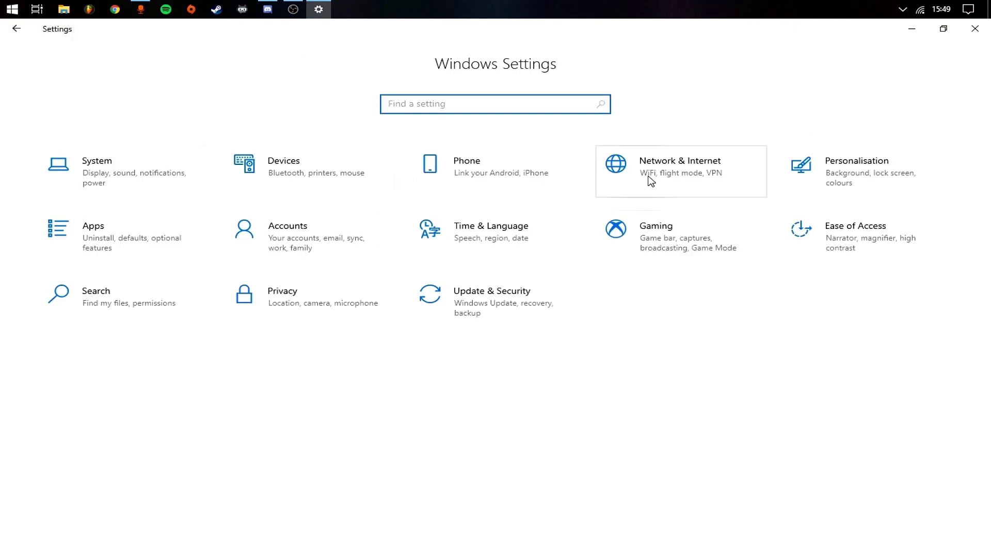
pyautogui.click(66, 245)
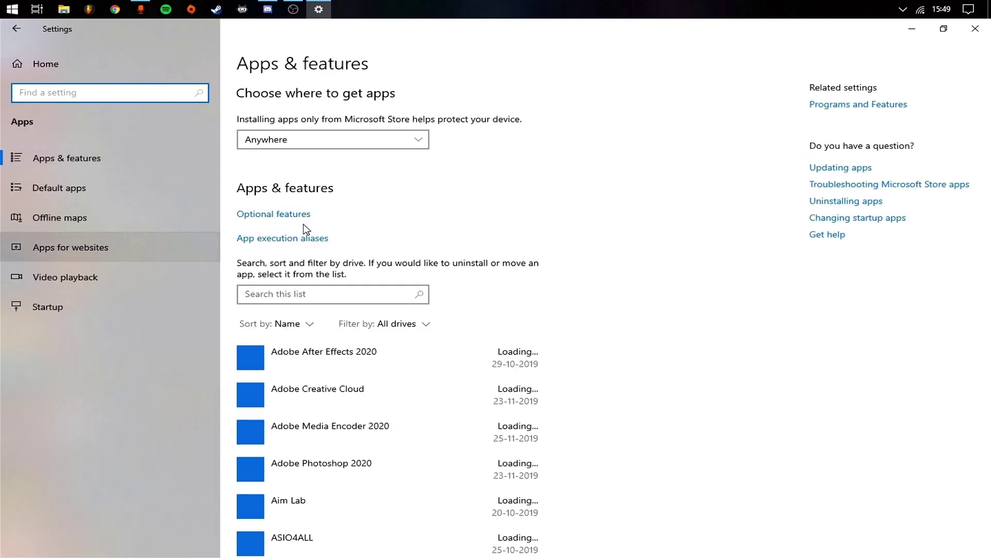
pyautogui.click(271, 215)
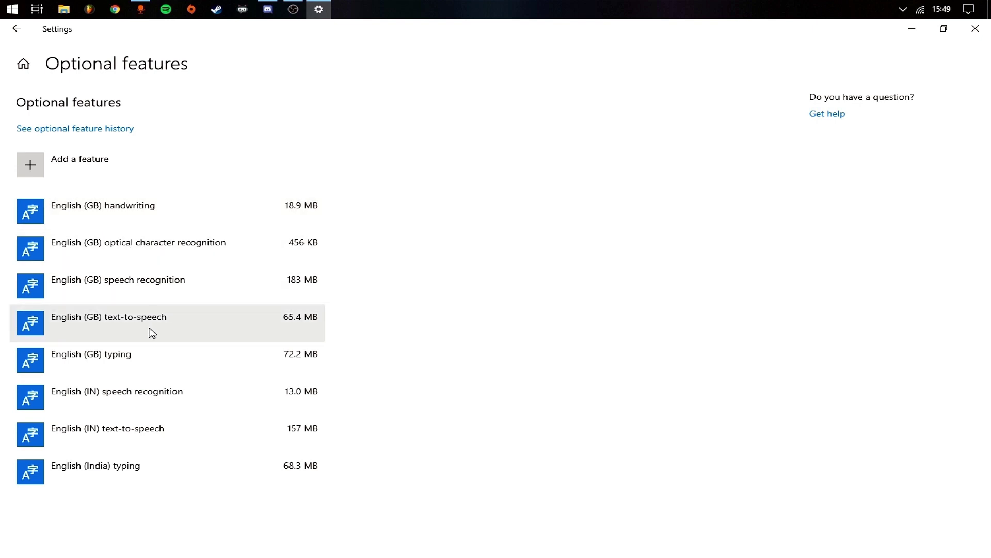
# Examine the details of the installed English (GB), English (IN) and English (India) optional features by expanding their entries.
pyautogui.click(150, 493)
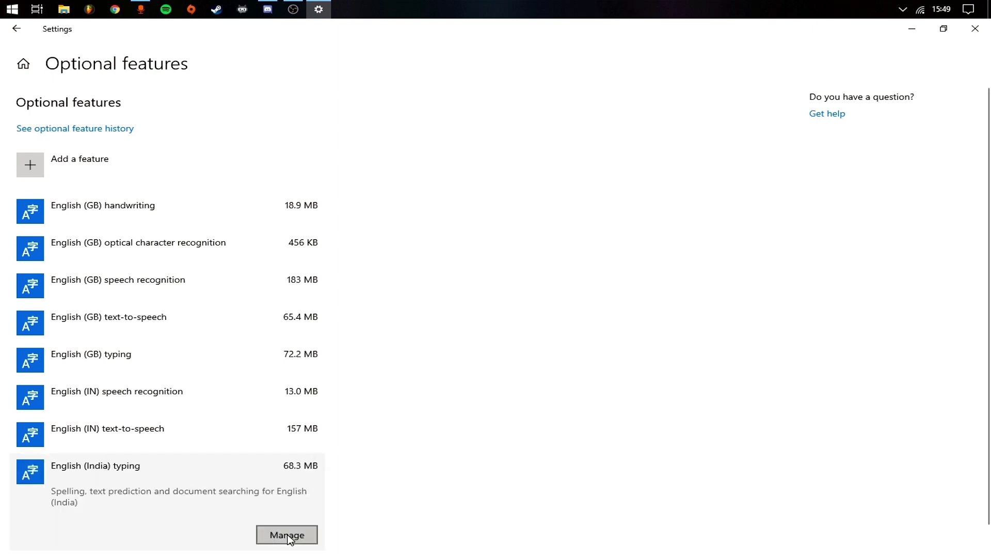
pyautogui.scroll(-1, 291, 534)
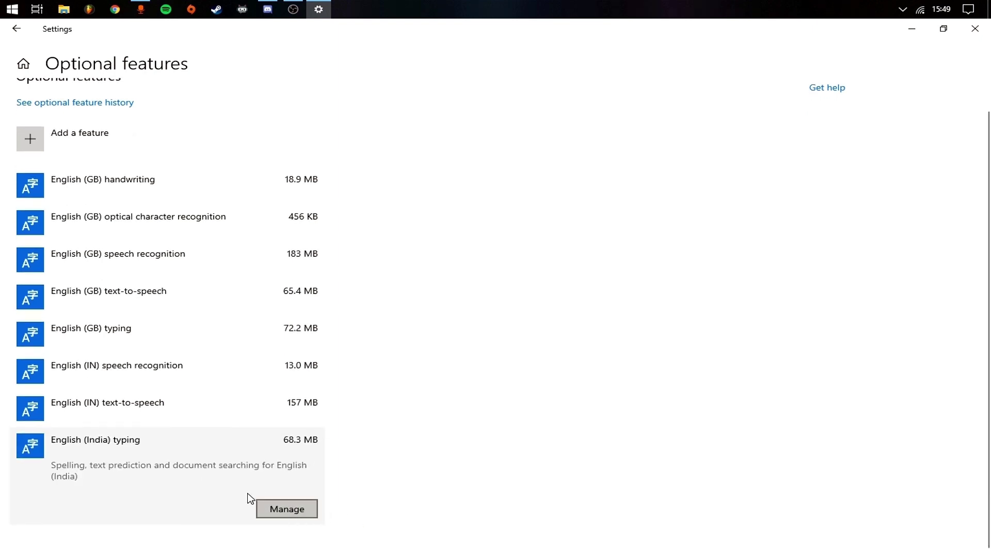
pyautogui.click(136, 406)
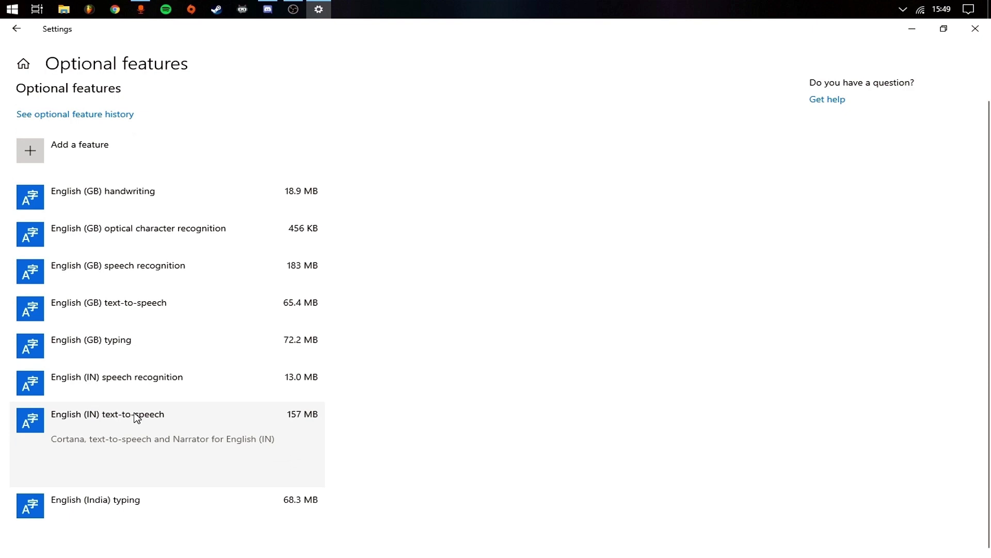
pyautogui.click(145, 378)
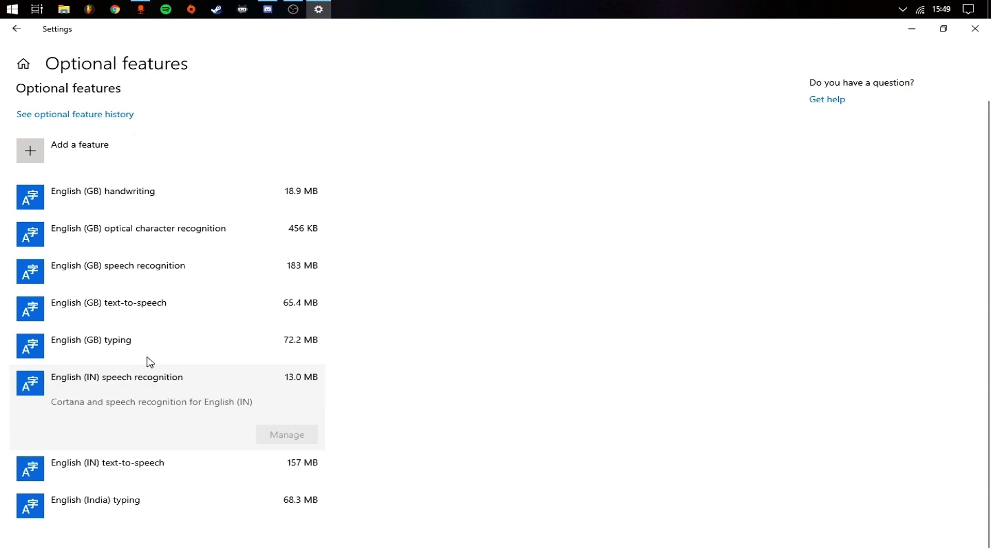
pyautogui.click(152, 311)
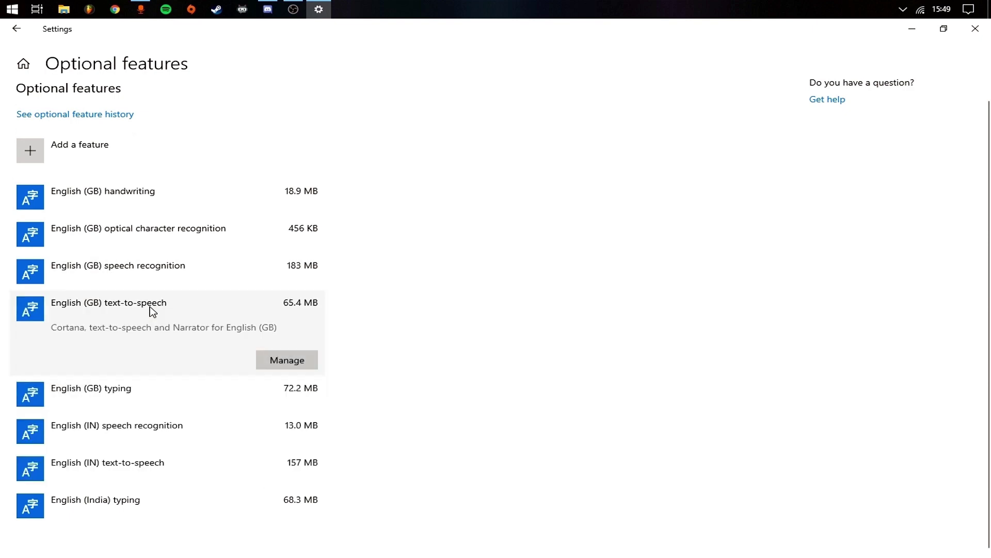
pyautogui.click(160, 281)
pyautogui.click(156, 238)
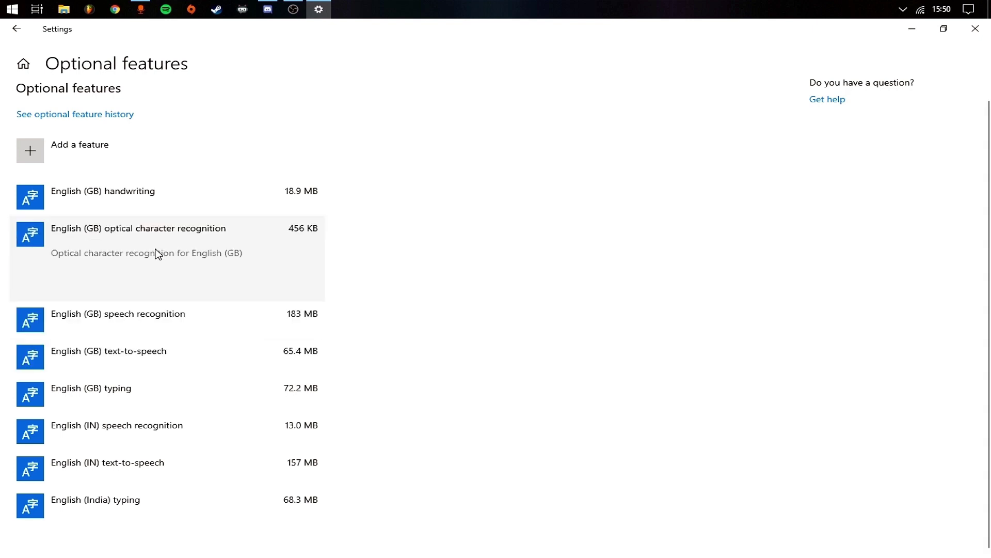
pyautogui.click(157, 196)
pyautogui.click(164, 407)
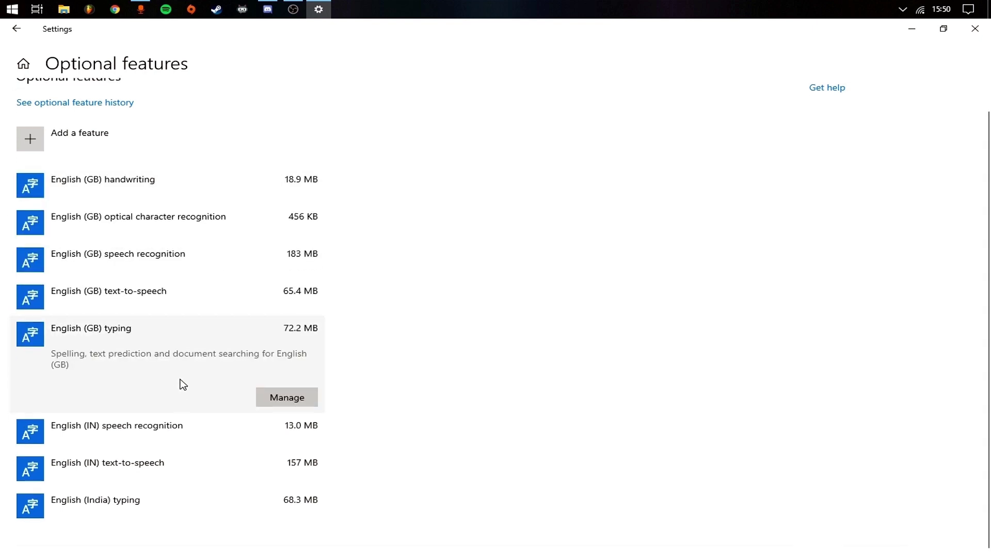
pyautogui.click(157, 498)
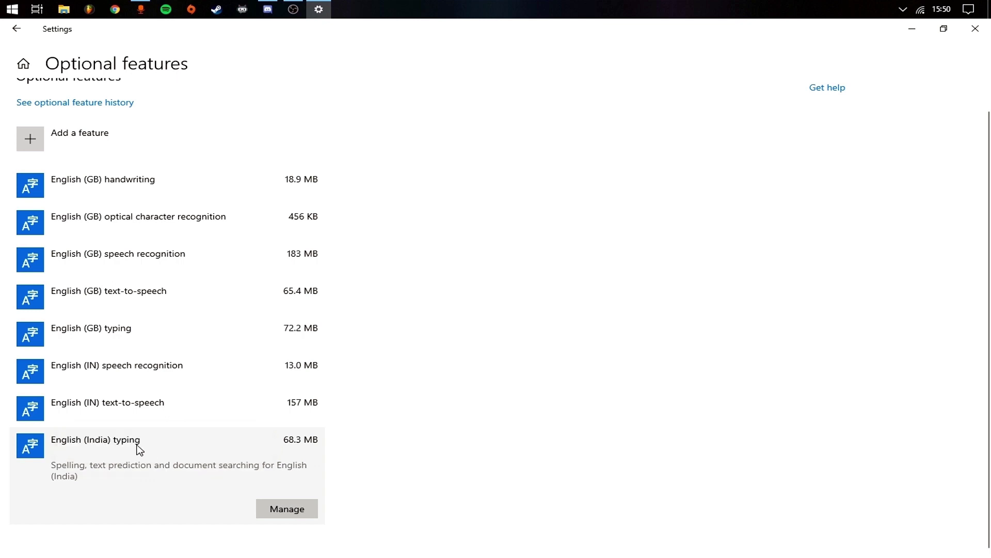
pyautogui.click(84, 406)
pyautogui.click(115, 379)
pyautogui.click(121, 344)
pyautogui.click(150, 310)
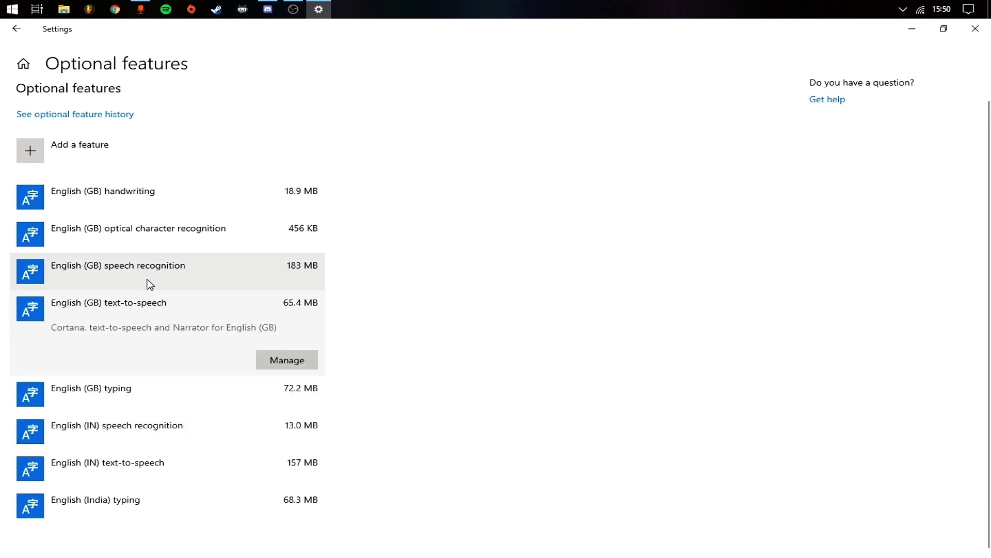
pyautogui.click(149, 281)
pyautogui.click(245, 233)
pyautogui.click(149, 204)
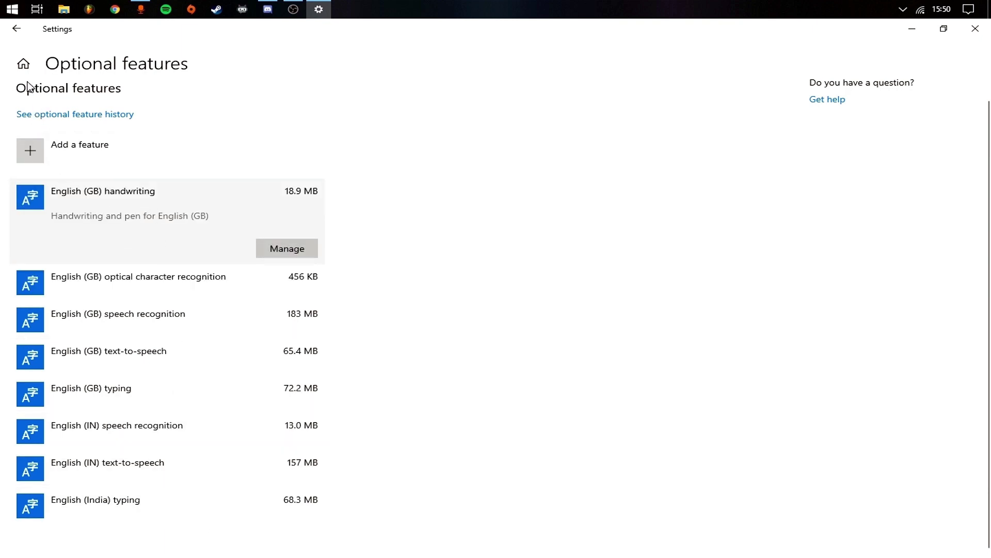
# Return to the Apps & features list and check the uninstall options for Your Phone and Xbox Game Bar.
pyautogui.click(16, 29)
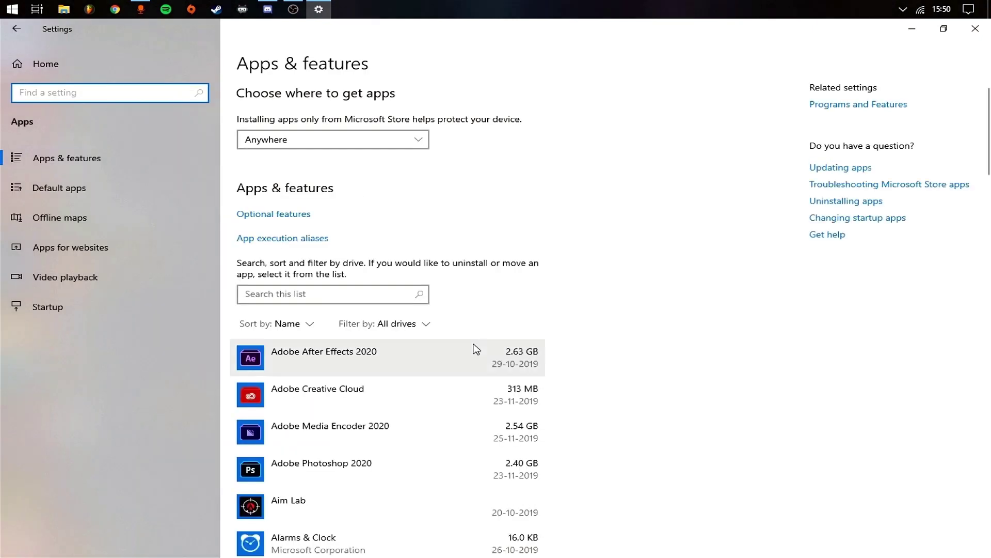
pyautogui.scroll(-5, 407, 327)
pyautogui.scroll(5, 407, 327)
pyautogui.scroll(-20, 408, 325)
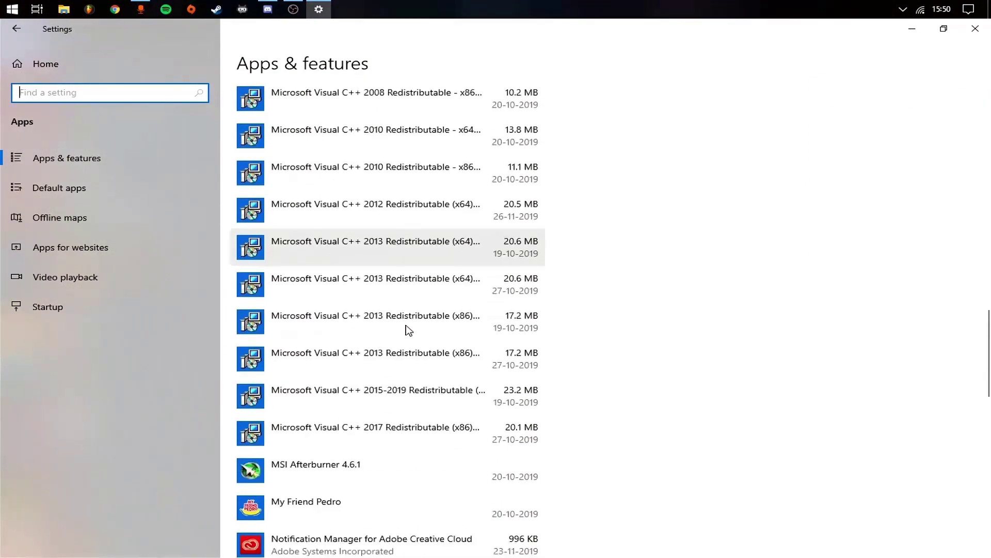
pyautogui.scroll(-15, 403, 372)
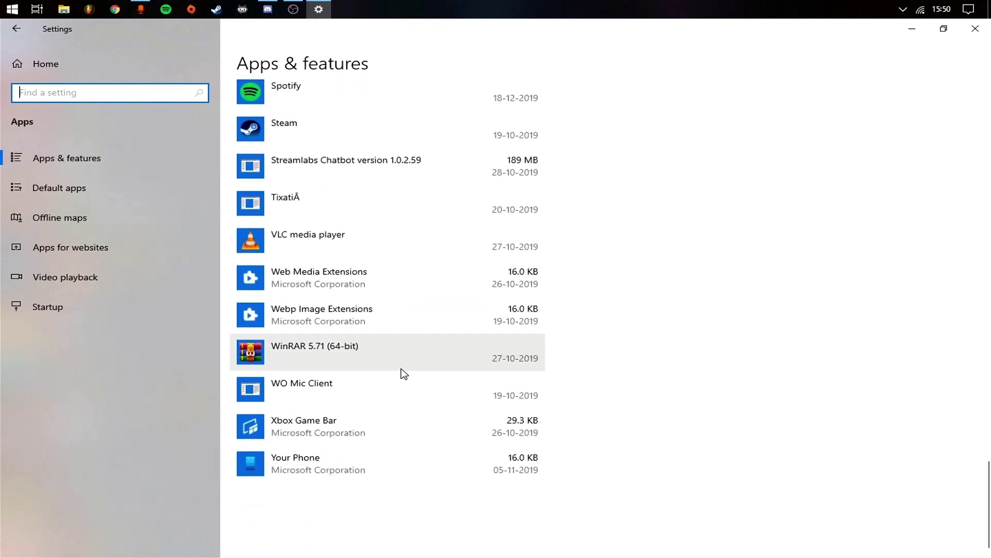
pyautogui.click(355, 470)
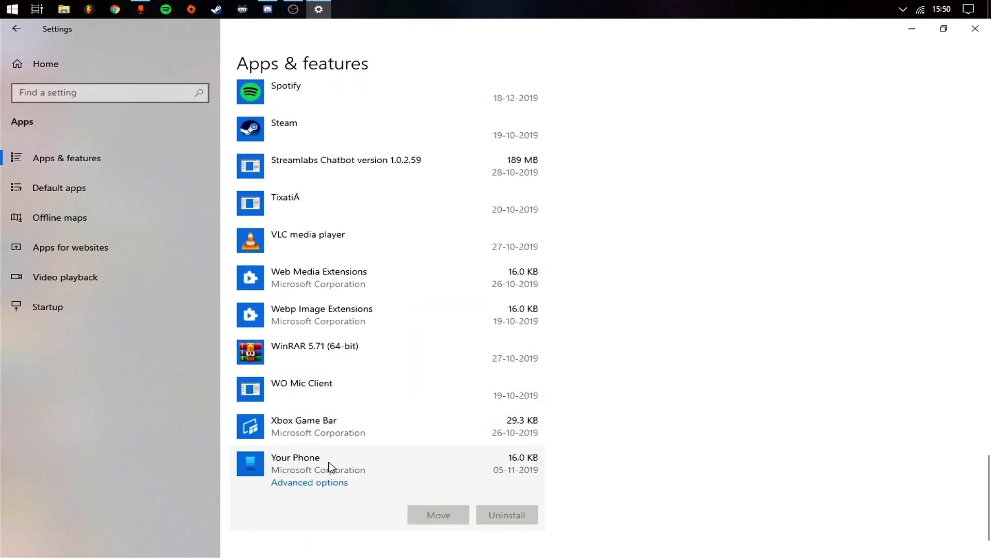
pyautogui.click(341, 436)
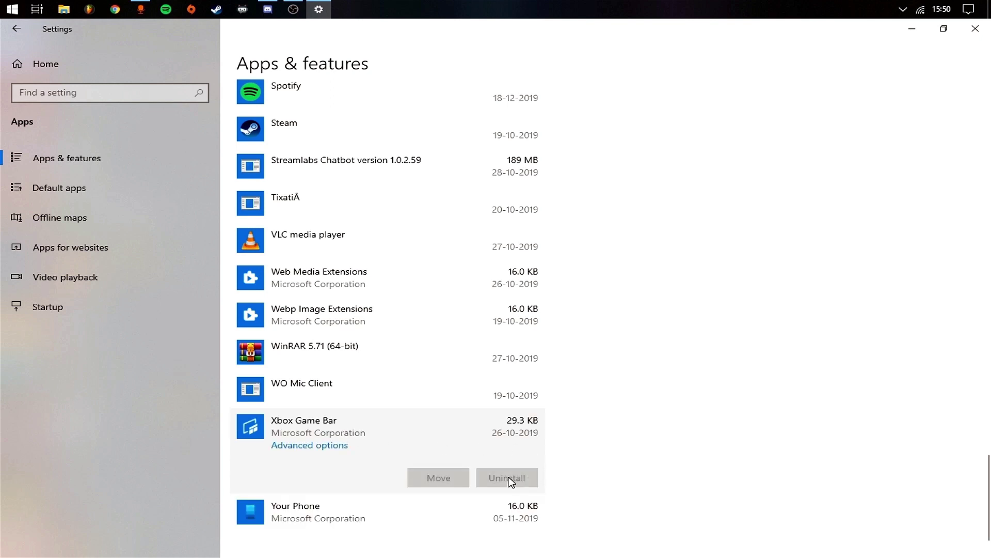
pyautogui.scroll(-1, 480, 454)
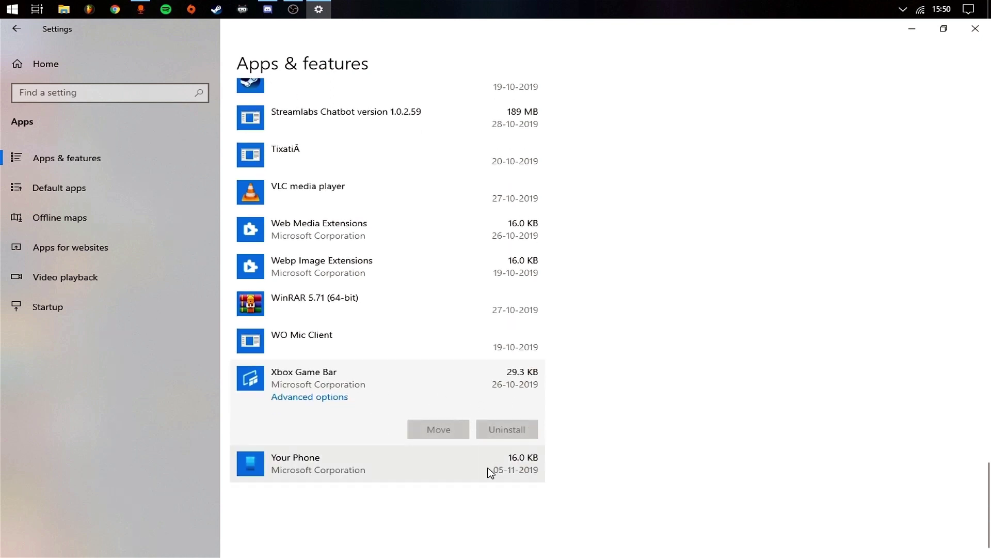
pyautogui.click(463, 475)
# Compare the uninstall options of WO Mic Client and Web Media Extensions with those of Your Phone and Xbox Game Bar.
pyautogui.click(390, 347)
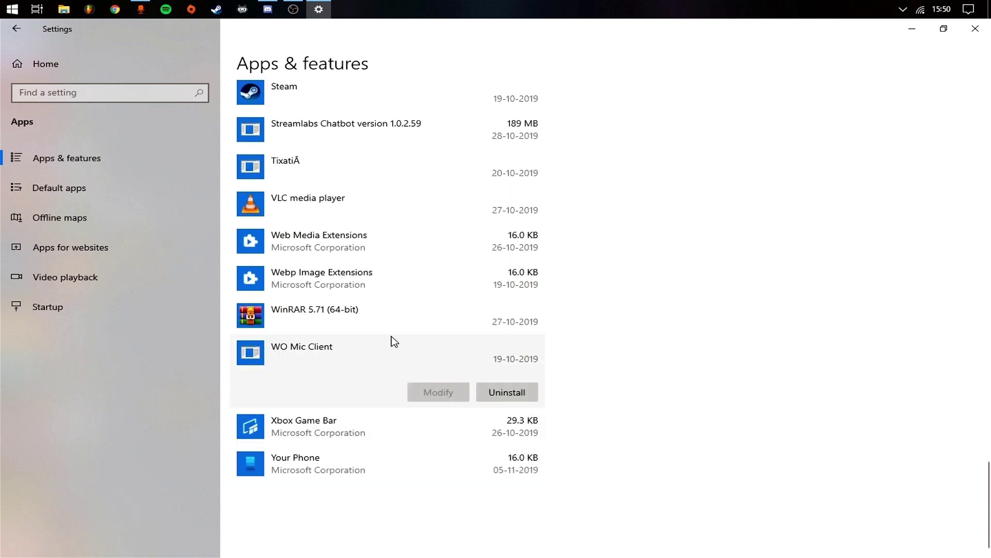
pyautogui.click(386, 332)
pyautogui.click(419, 278)
pyautogui.click(398, 250)
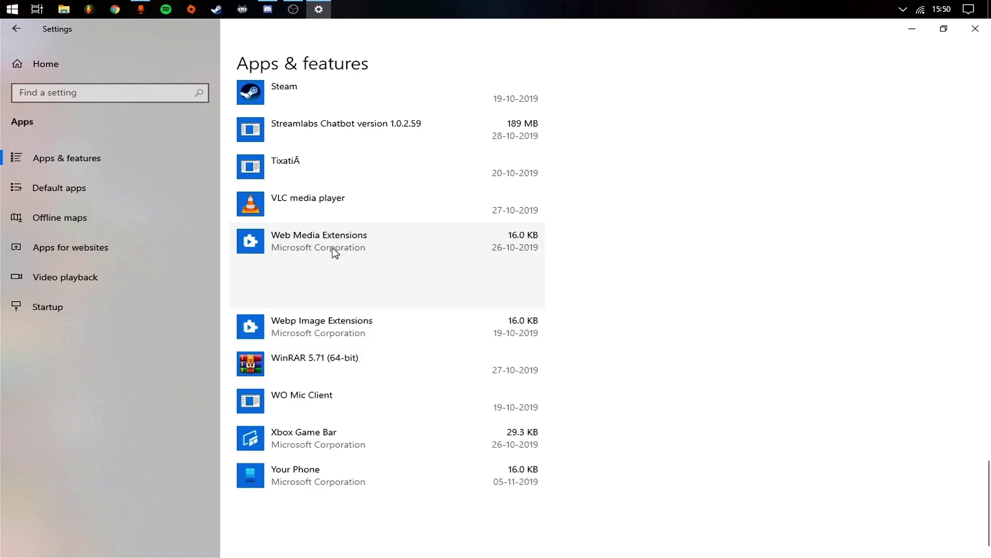
pyautogui.scroll(2, 370, 302)
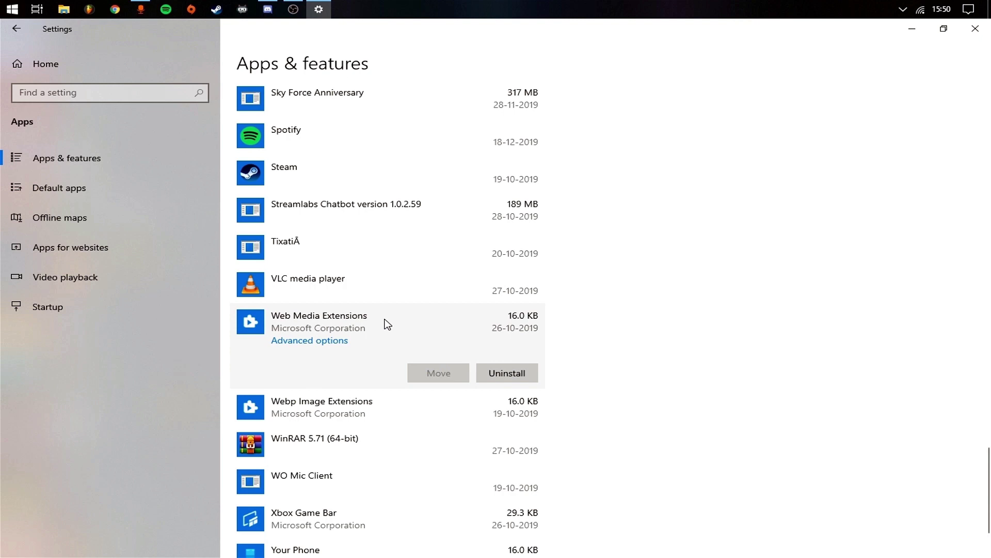
pyautogui.scroll(-2, 388, 325)
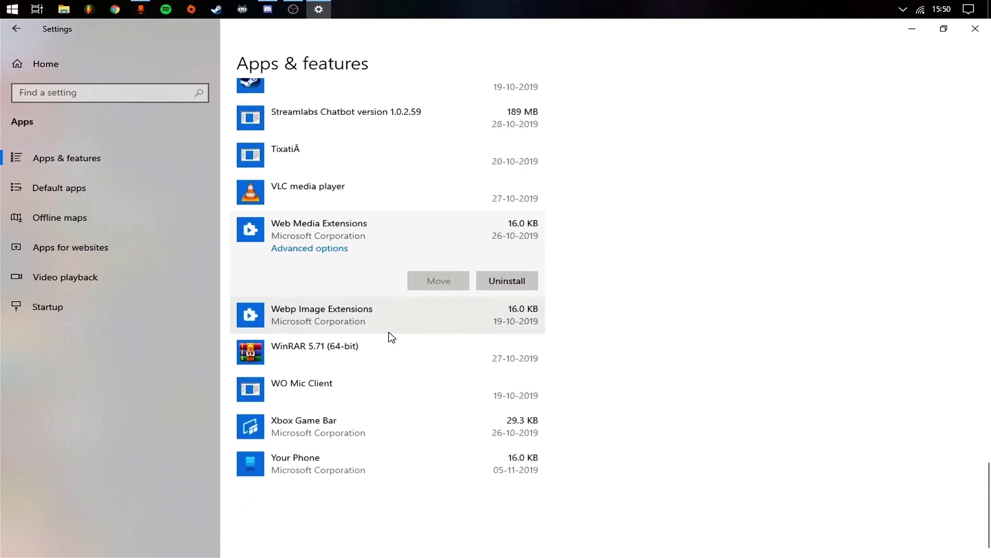
pyautogui.click(371, 466)
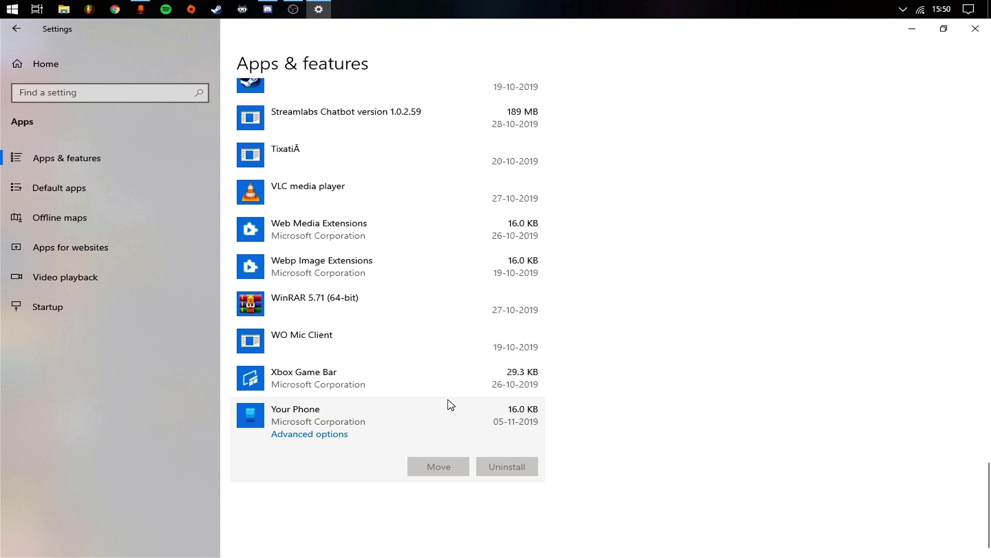
pyautogui.click(396, 388)
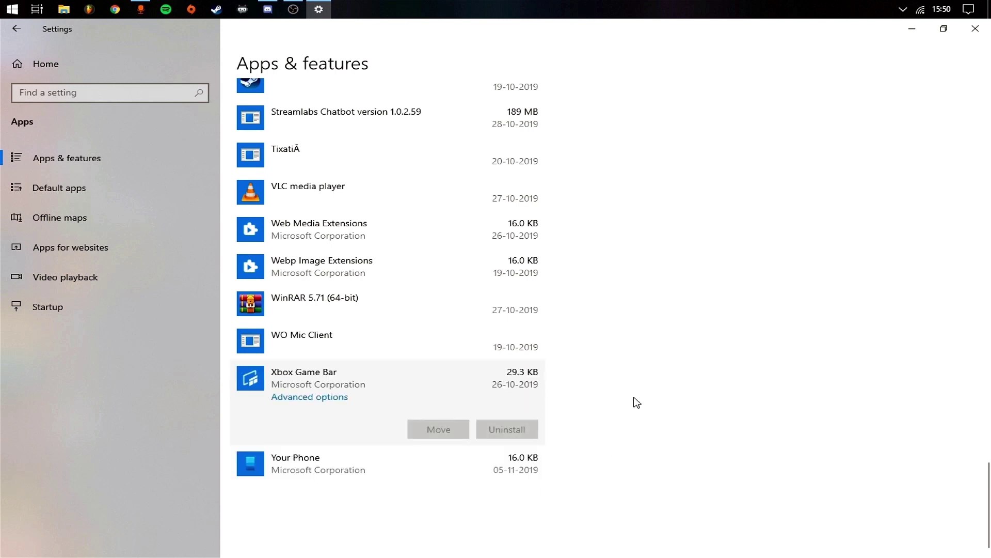
# Look through the installed apps and check the uninstall options for Microsoft Photos, Maps and Get Help.
pyautogui.scroll(5, 533, 377)
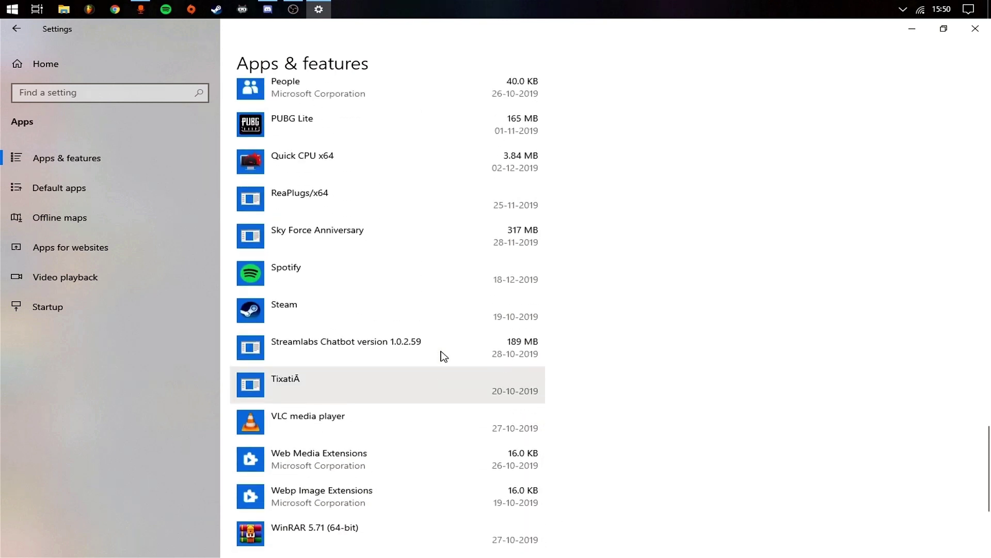
pyautogui.scroll(3, 381, 397)
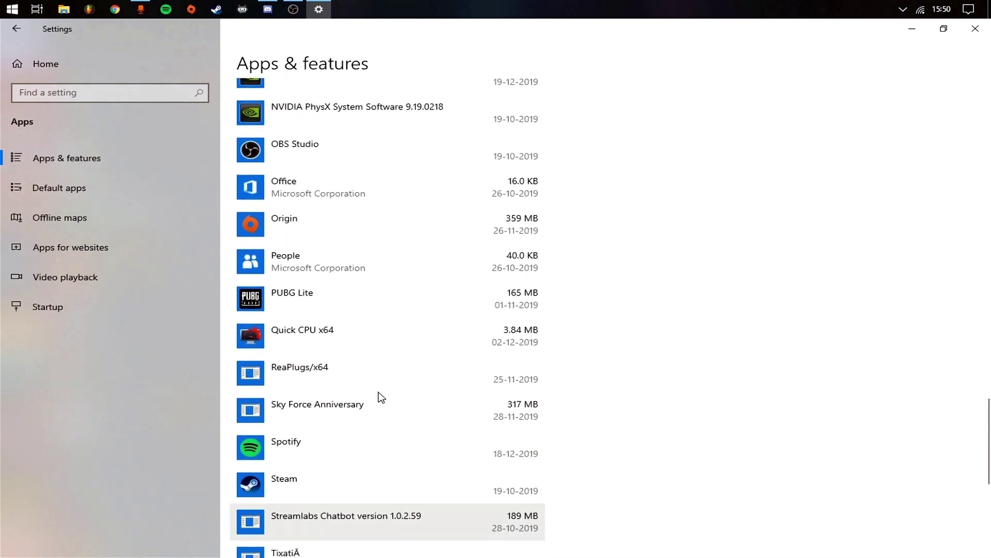
pyautogui.scroll(-2, 387, 394)
pyautogui.scroll(2, 392, 396)
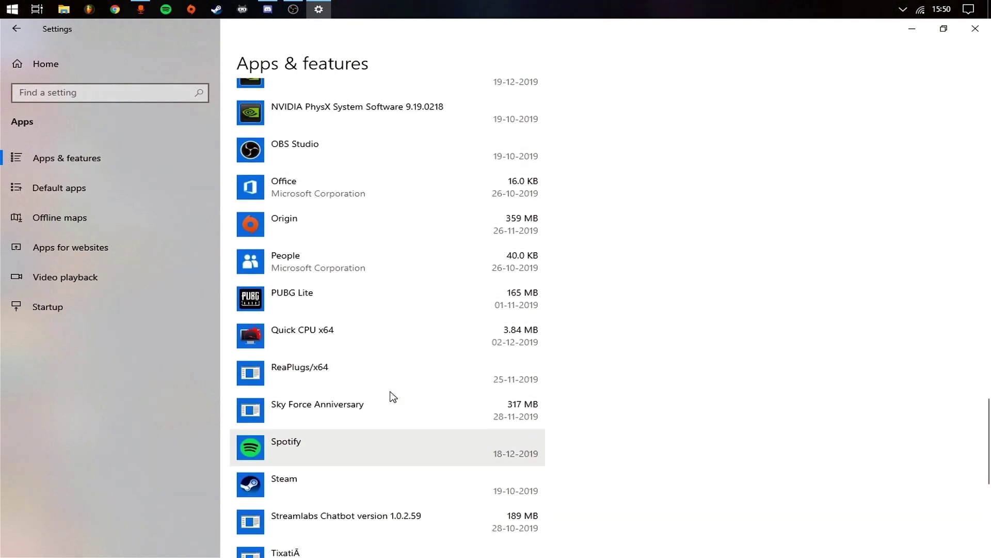
pyautogui.scroll(4, 370, 400)
pyautogui.click(359, 416)
pyautogui.scroll(8, 398, 404)
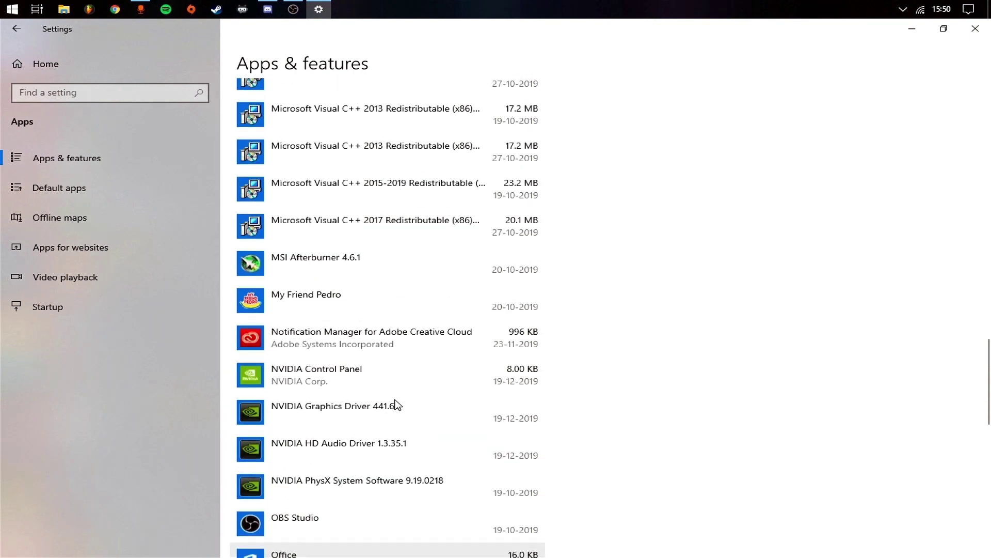
pyautogui.scroll(13, 399, 376)
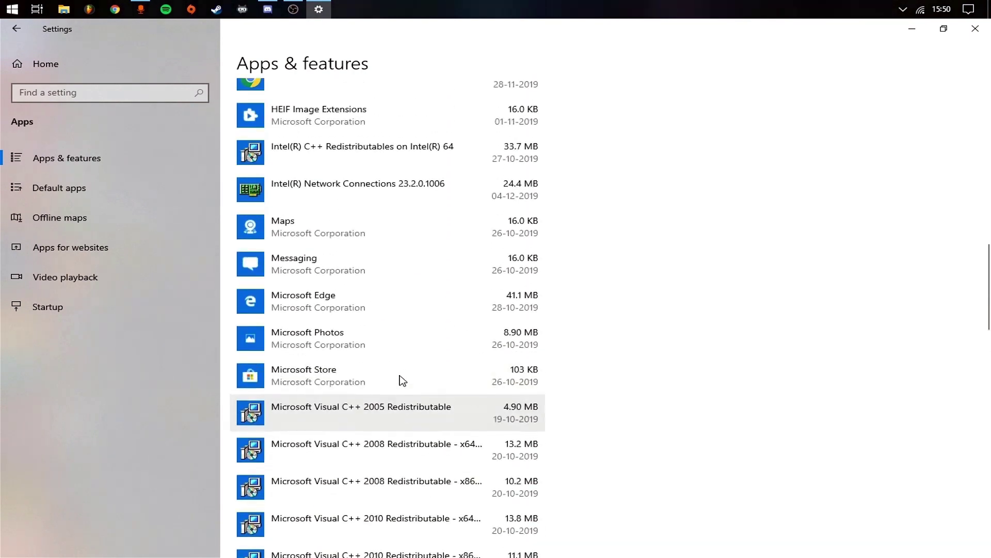
pyautogui.click(328, 355)
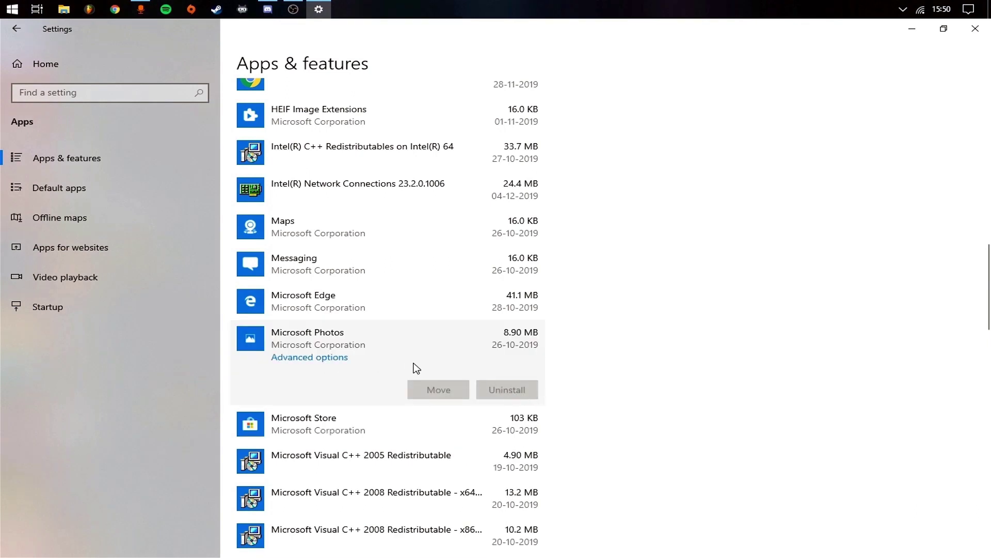
pyautogui.click(363, 309)
pyautogui.click(342, 284)
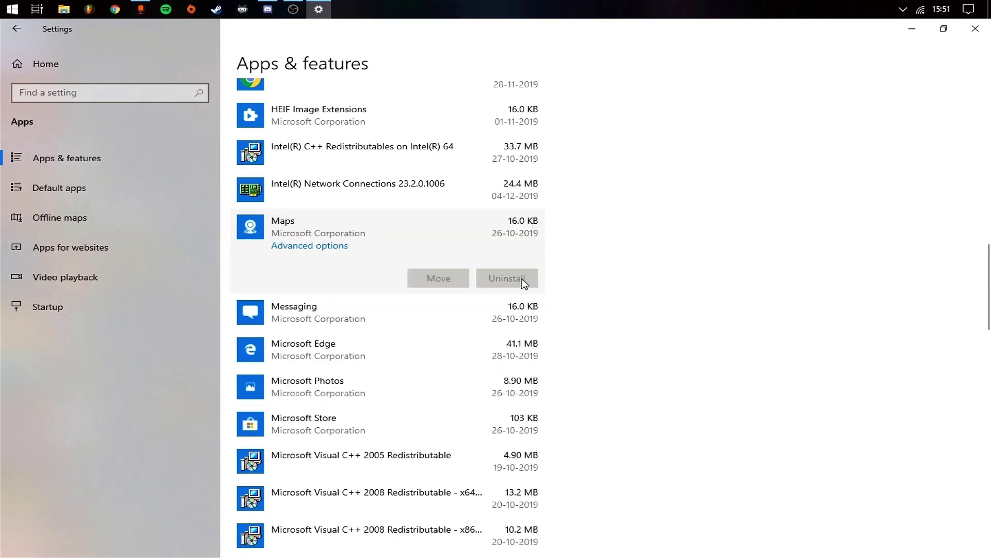
pyautogui.scroll(5, 534, 294)
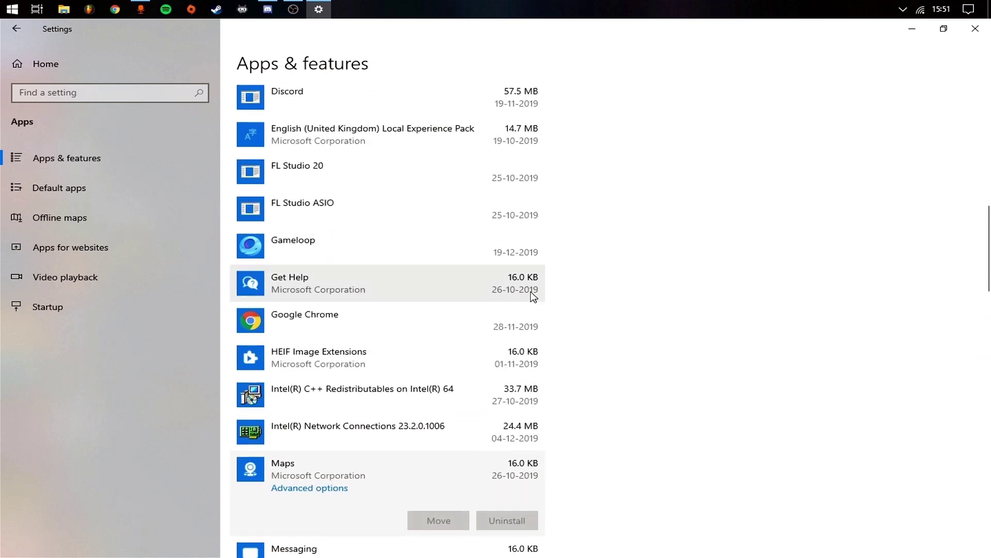
pyautogui.click(347, 292)
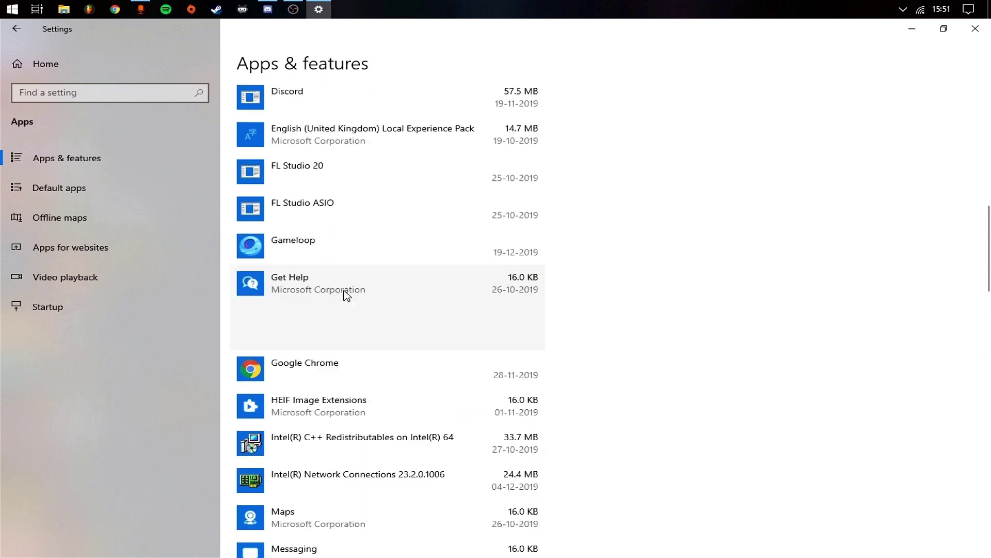
# Check the uninstall options for App Installer and Your Phone, and look over the rest of the installed apps list.
pyautogui.scroll(5, 406, 279)
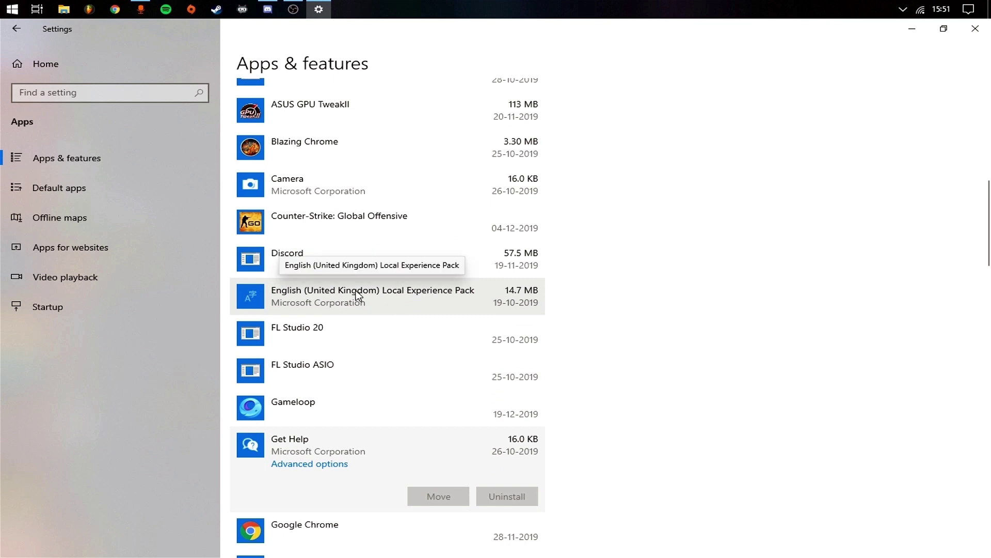
pyautogui.scroll(5, 346, 287)
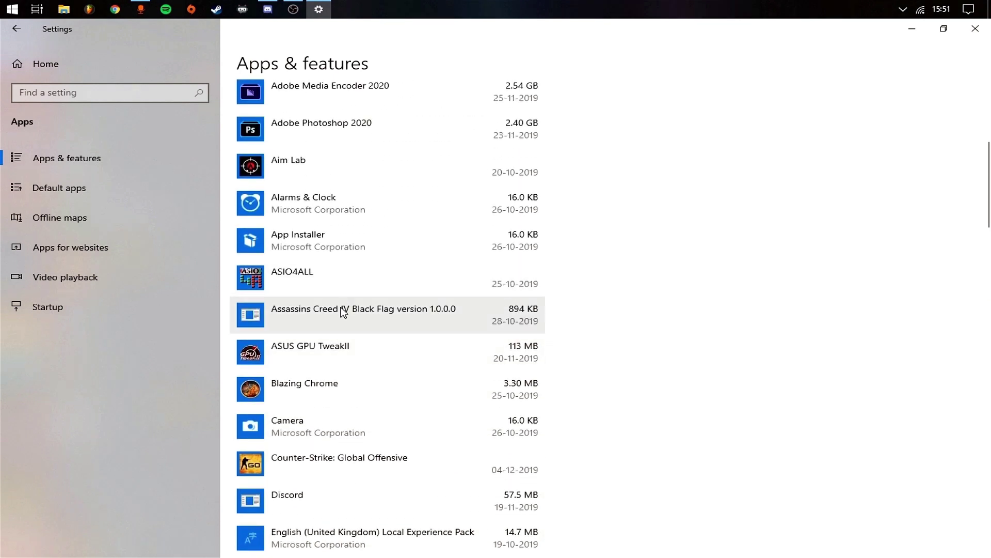
pyautogui.scroll(4, 341, 314)
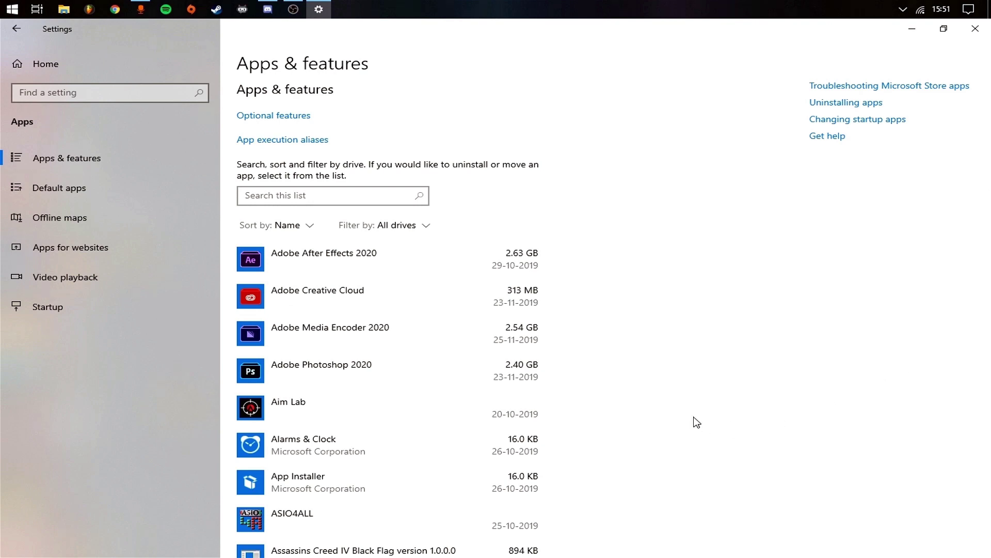
pyautogui.click(405, 473)
pyautogui.scroll(-4, 464, 437)
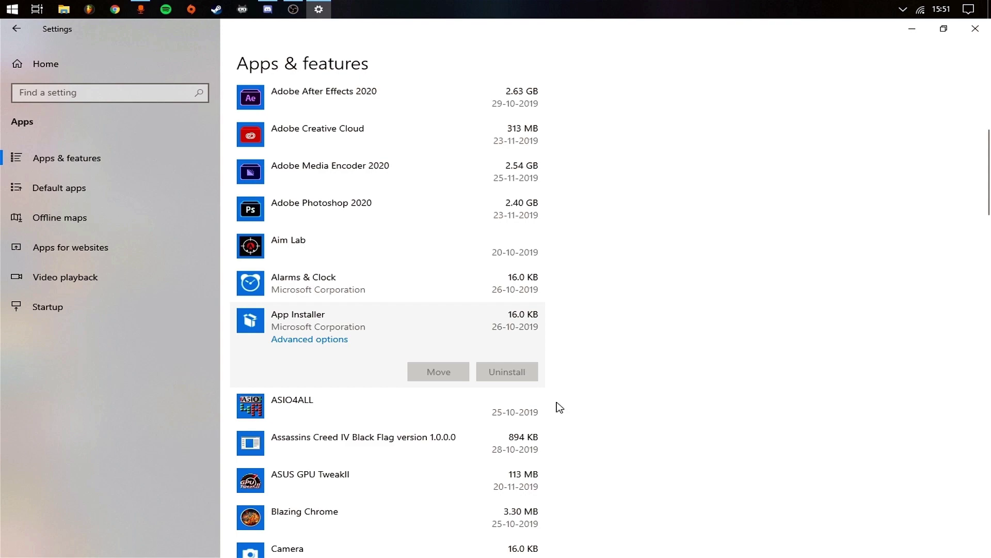
pyautogui.scroll(-20, 545, 408)
pyautogui.scroll(-8, 539, 395)
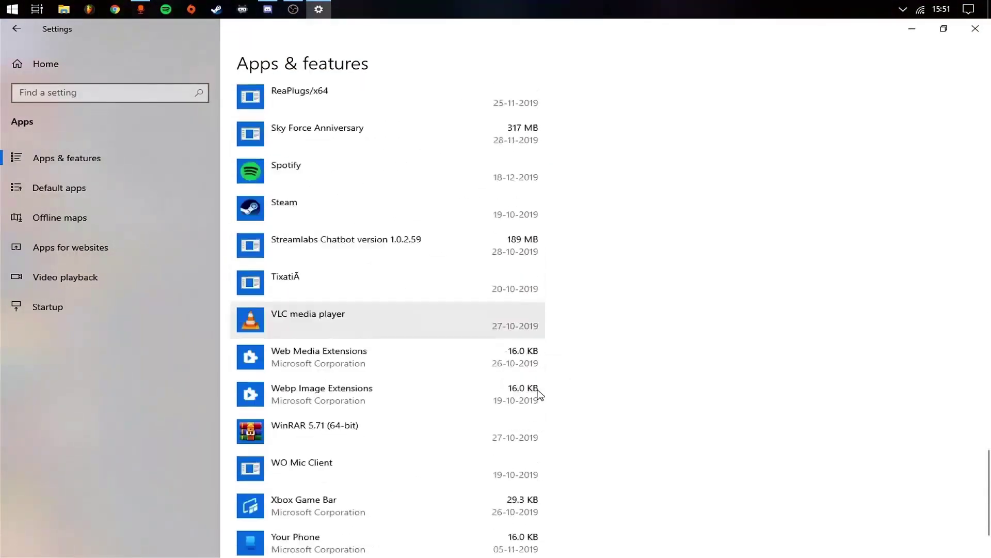
pyautogui.click(405, 481)
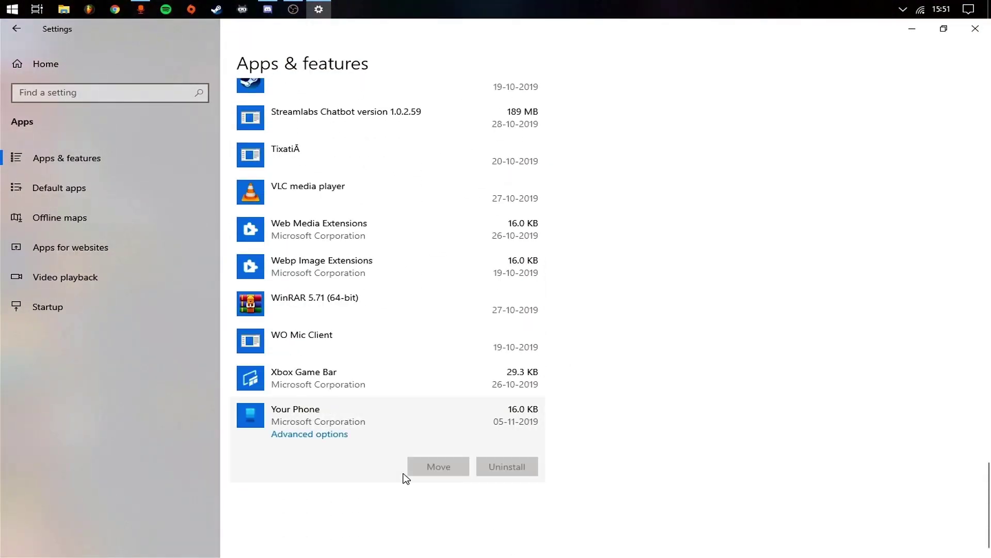
pyautogui.scroll(15, 392, 449)
pyautogui.scroll(20, 400, 447)
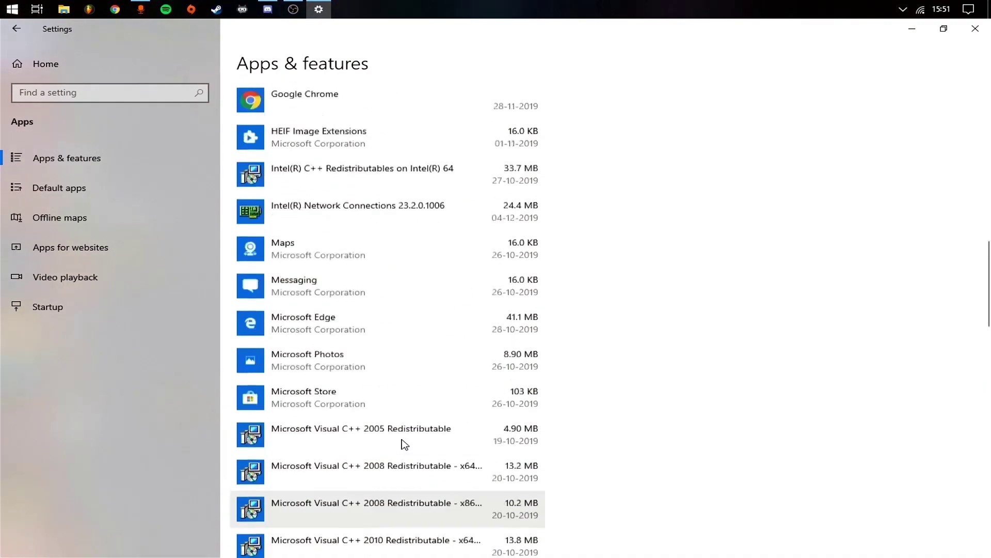
pyautogui.scroll(5, 405, 444)
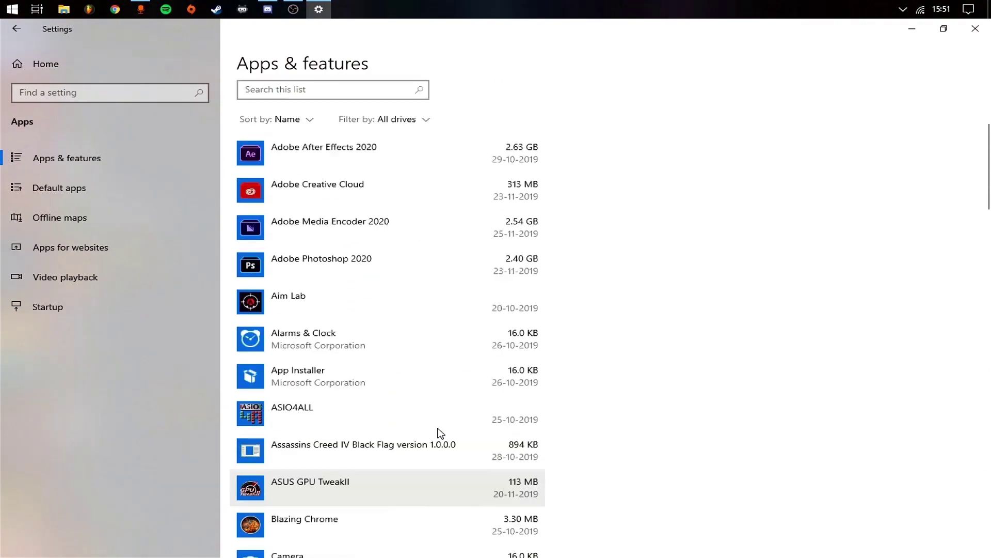
# View the Default apps settings, and open the Offline maps settings.
pyautogui.click(74, 192)
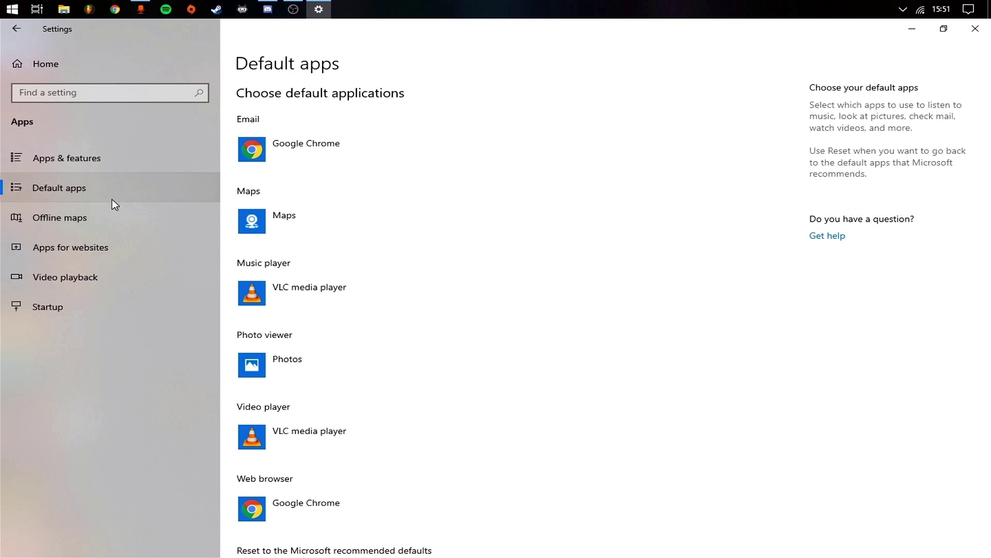
pyautogui.click(108, 215)
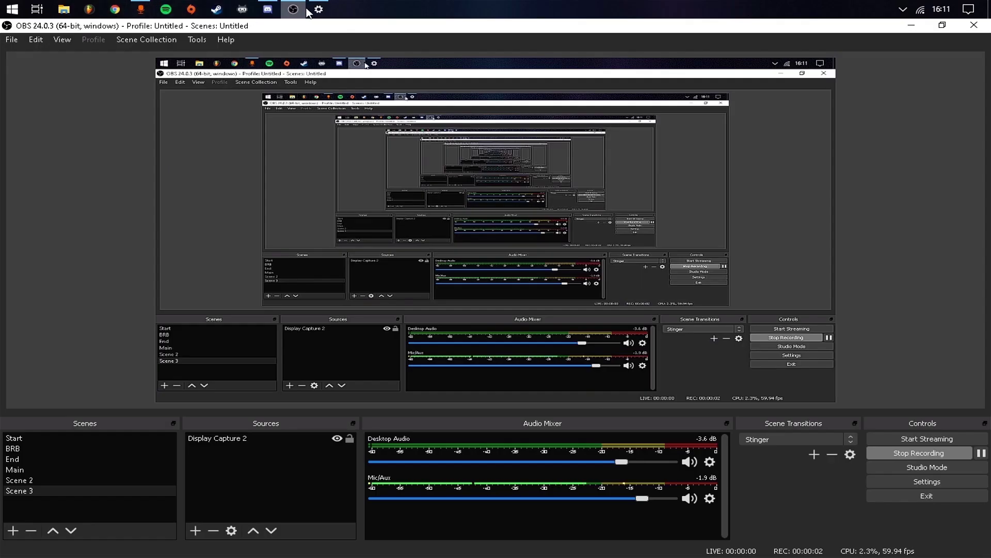
# Switch back to the Settings window and delete all downloaded offline maps.
pyautogui.click(311, 11)
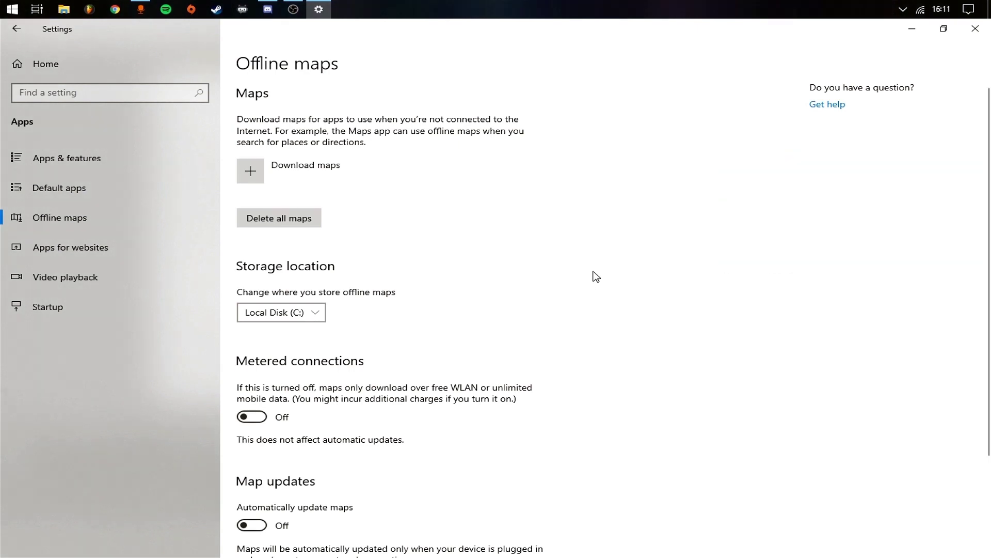
pyautogui.click(308, 222)
pyautogui.click(361, 193)
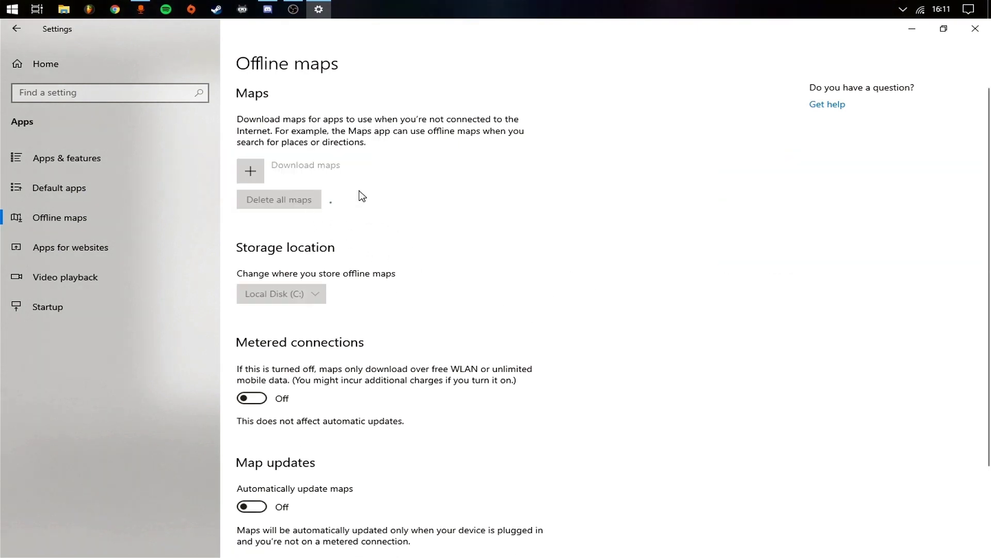
# Review the Offline maps settings for storage location, metered connections and automatic map updates.
pyautogui.click(129, 199)
pyautogui.click(149, 214)
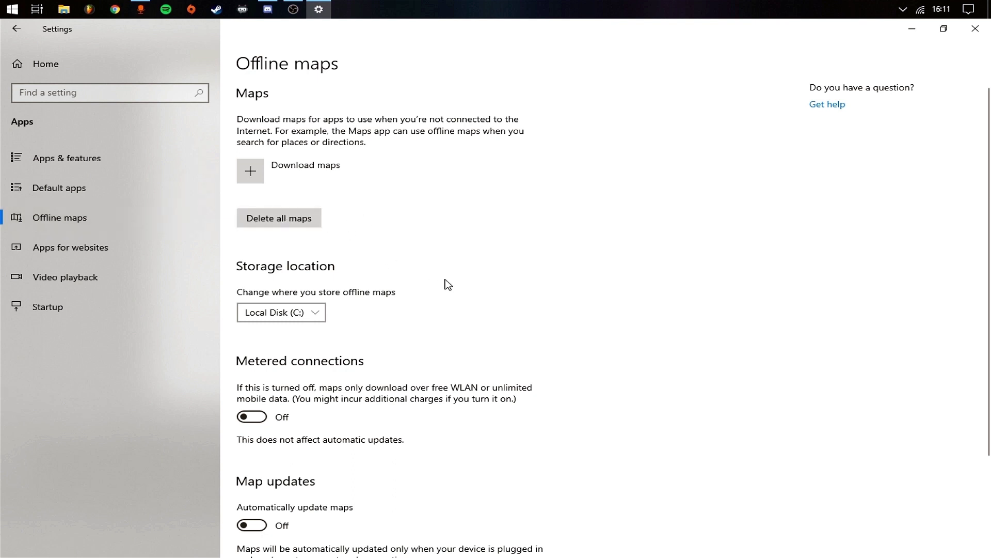
pyautogui.scroll(-3, 448, 285)
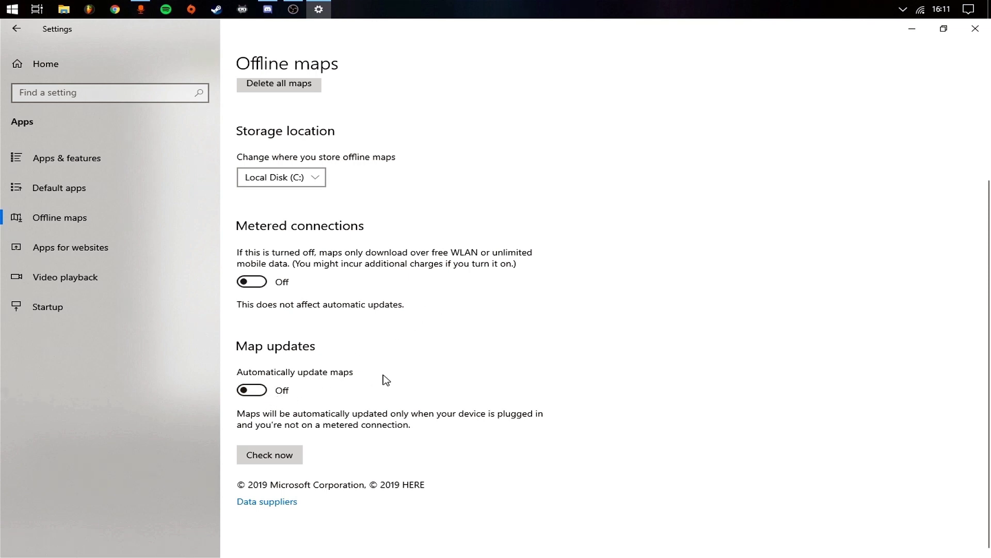
# Look over the Apps for websites and Video playback settings, and check the list of Startup apps.
pyautogui.click(59, 250)
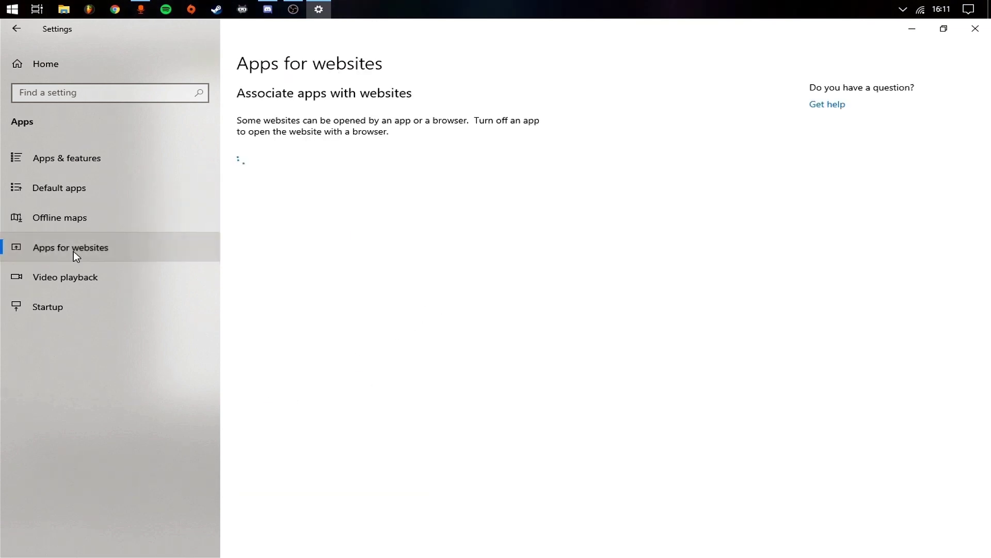
pyautogui.click(103, 279)
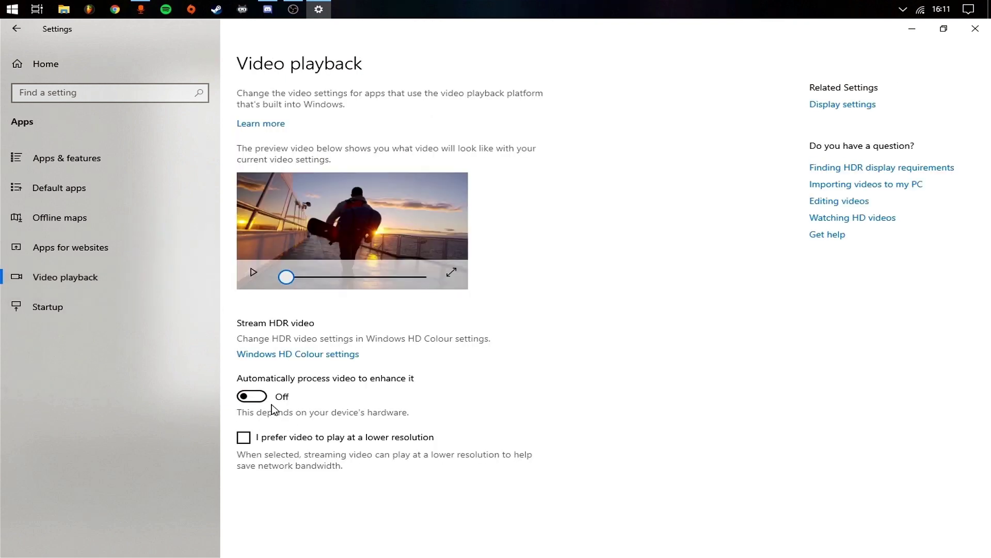
pyautogui.click(108, 314)
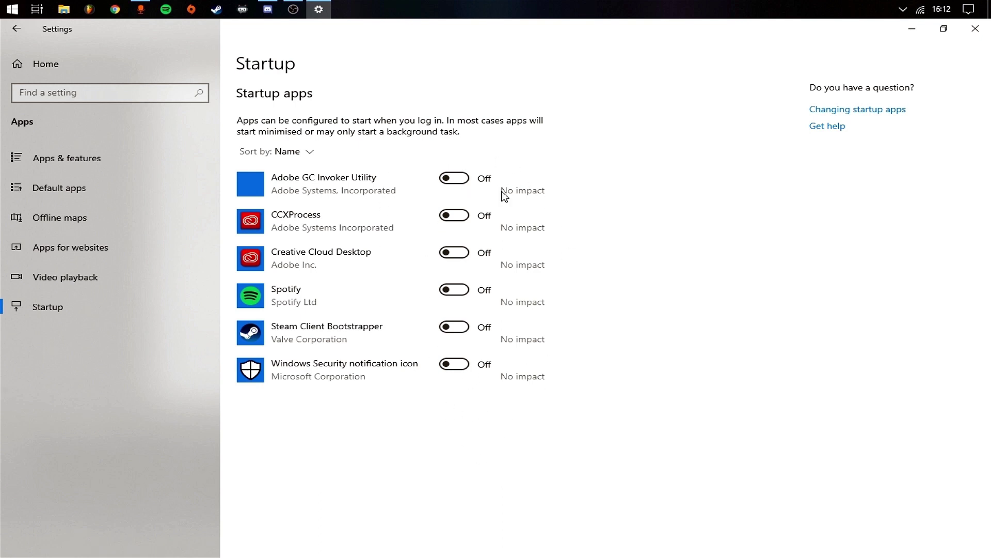
# Return to the Settings home page and open the Accounts settings.
pyautogui.click(70, 77)
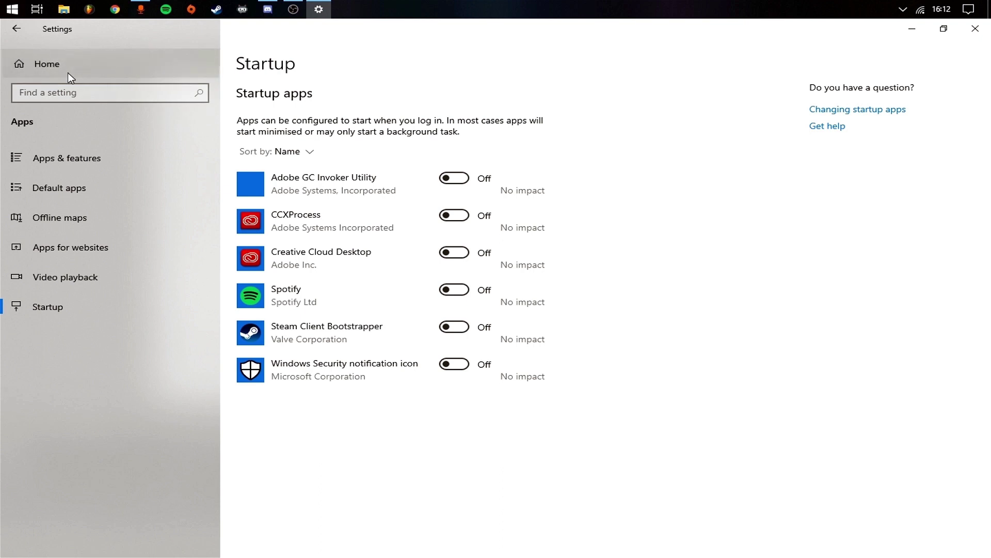
pyautogui.click(71, 77)
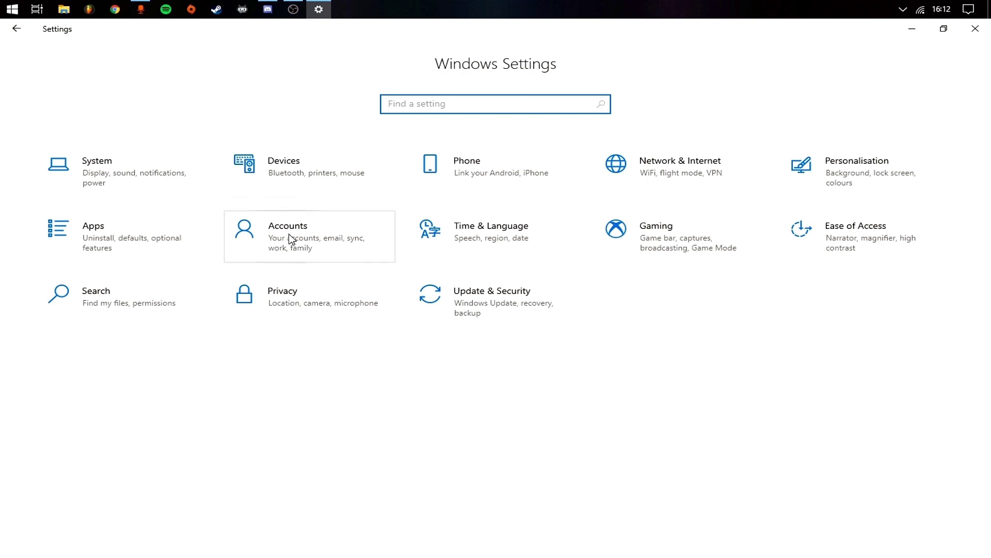
pyautogui.click(322, 238)
# Go back to the Settings home page and review the Gaming settings for Game bar, Captures and Game Mode.
pyautogui.click(12, 71)
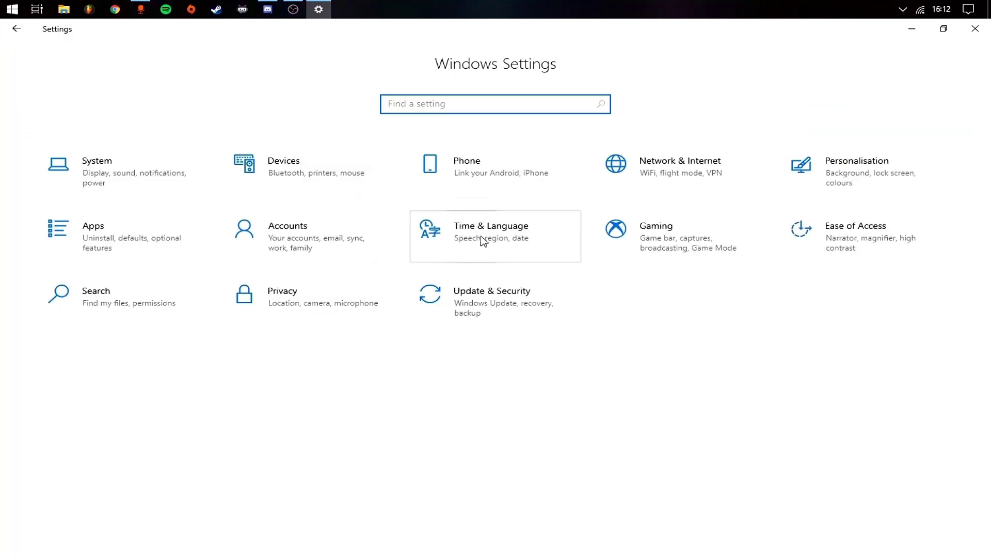
pyautogui.click(678, 241)
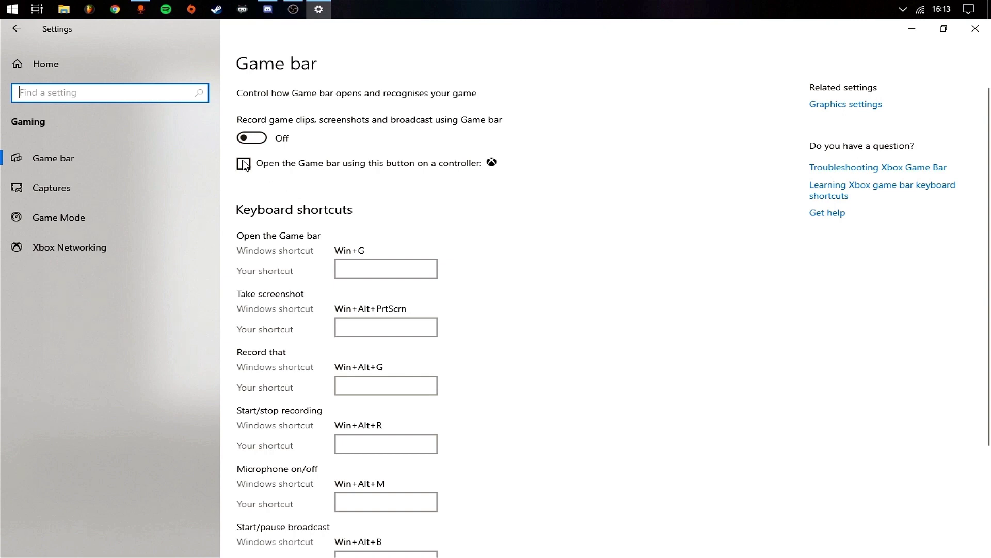
pyautogui.scroll(-3, 308, 214)
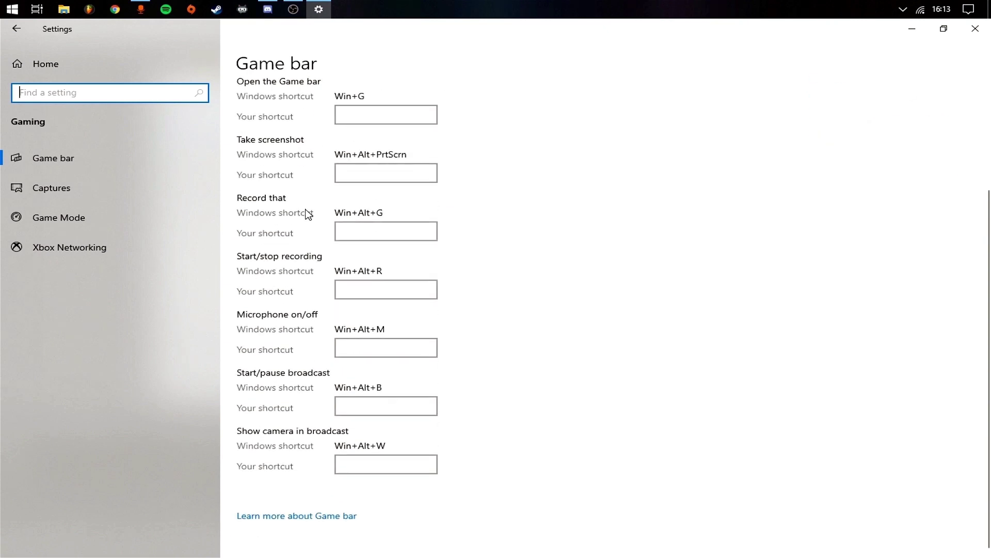
pyautogui.click(93, 188)
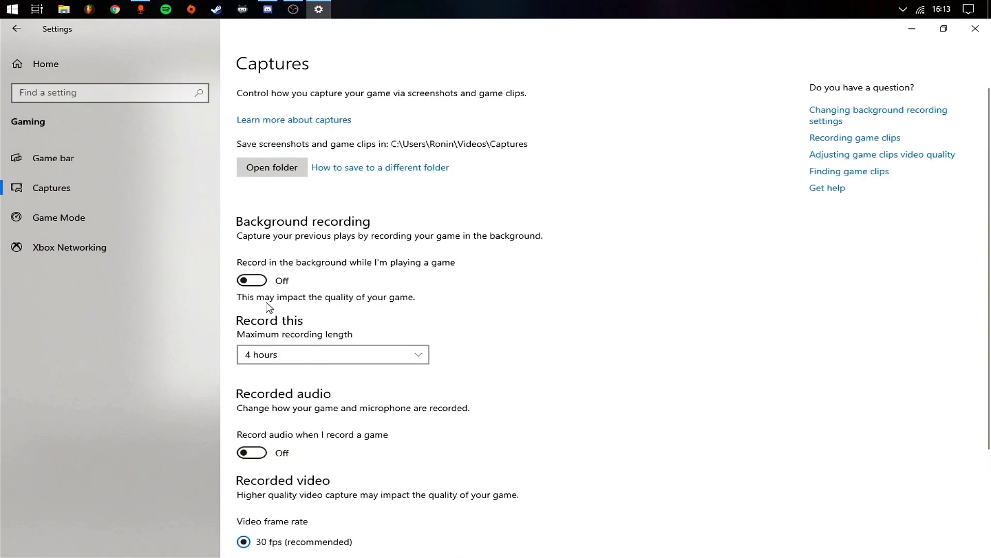
pyautogui.scroll(-3, 268, 306)
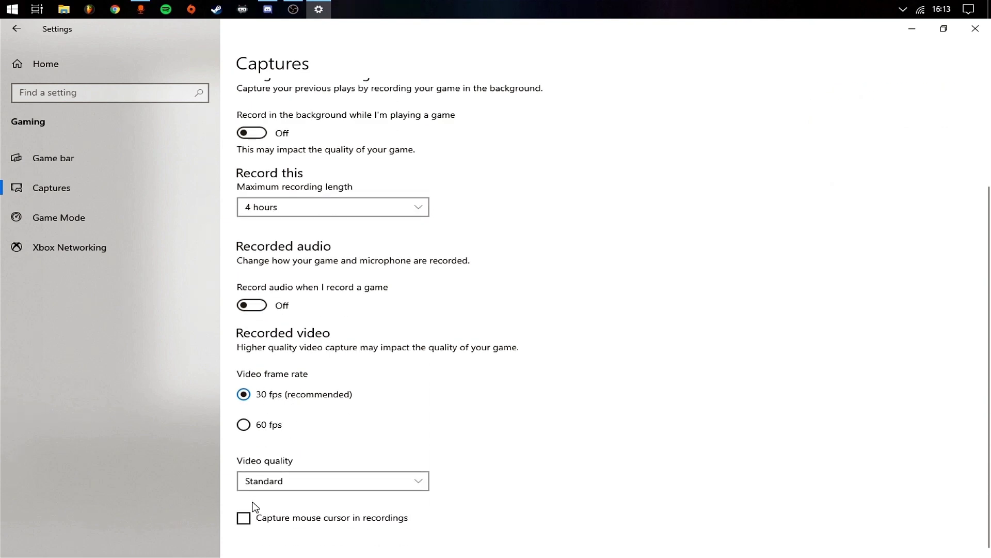
pyautogui.scroll(3, 377, 303)
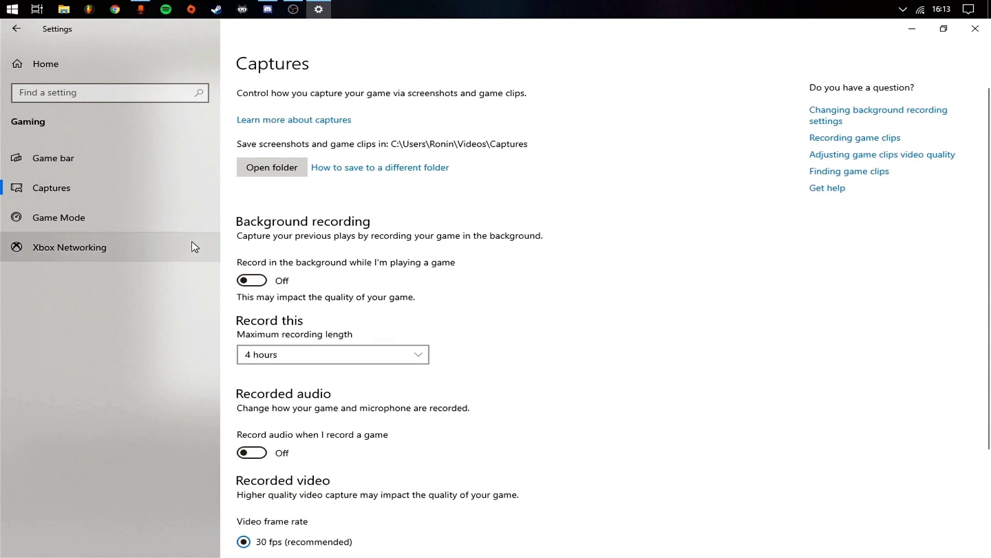
pyautogui.click(56, 218)
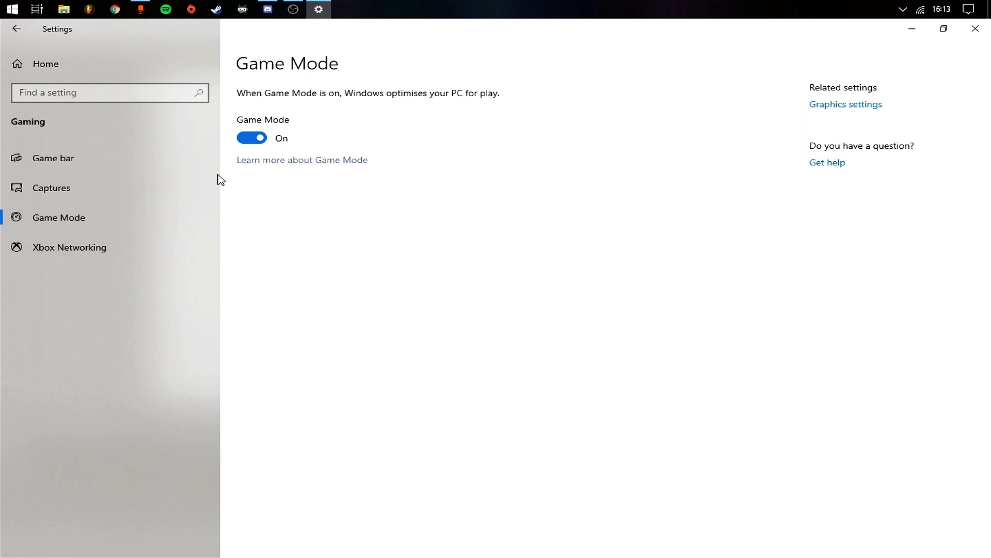
pyautogui.click(94, 174)
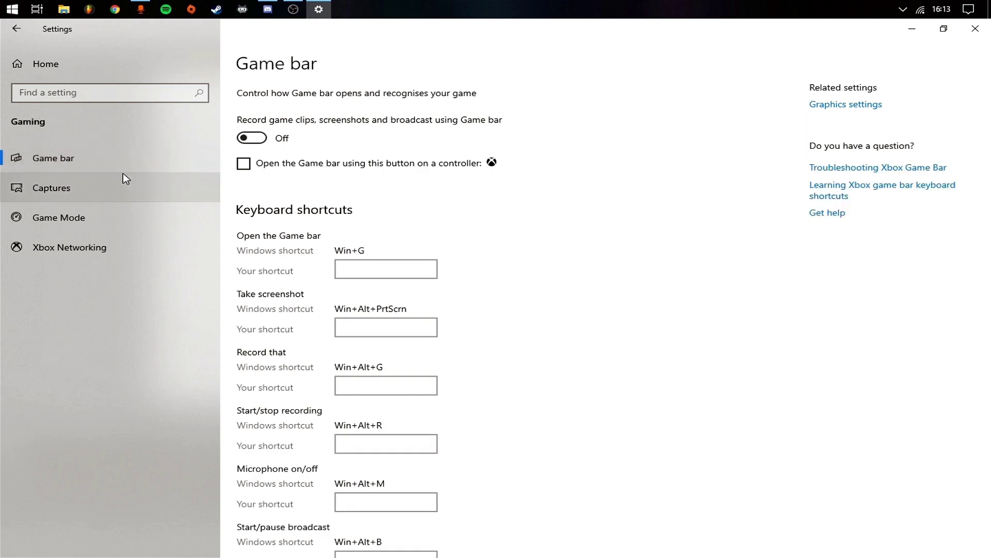
# Open the Graphics settings, browse the txgameassistant ui folder for a classic app, and cancel the file selection.
pyautogui.click(836, 108)
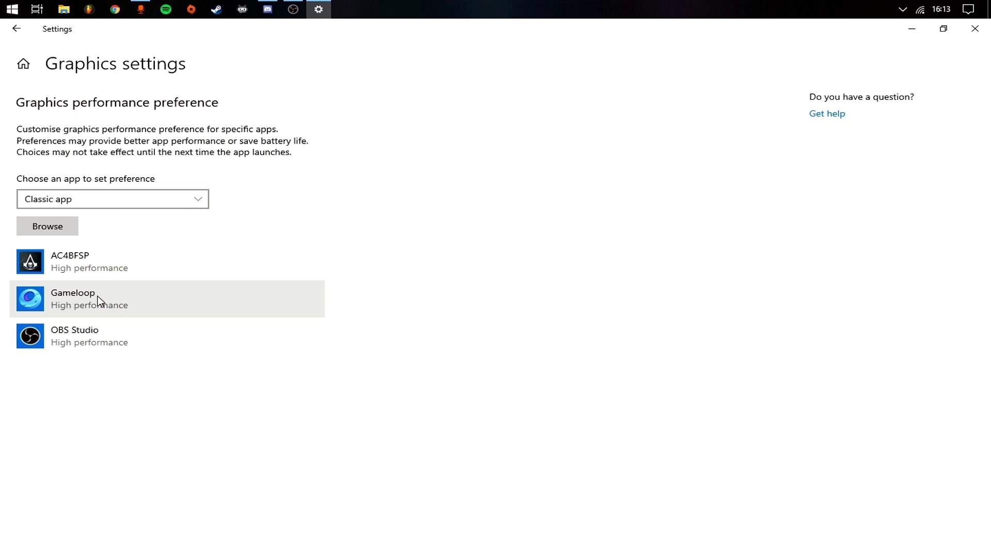
pyautogui.click(60, 228)
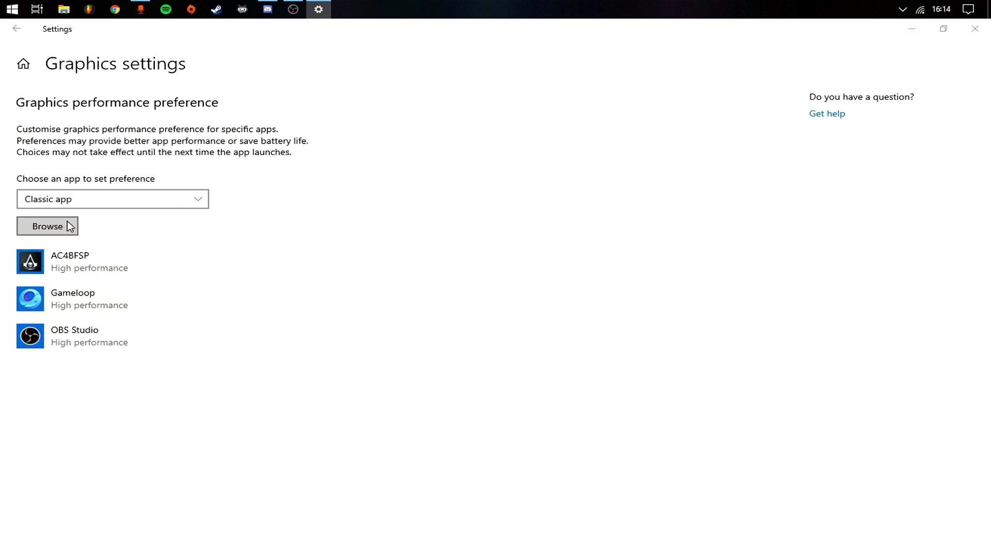
pyautogui.scroll(-4, 197, 206)
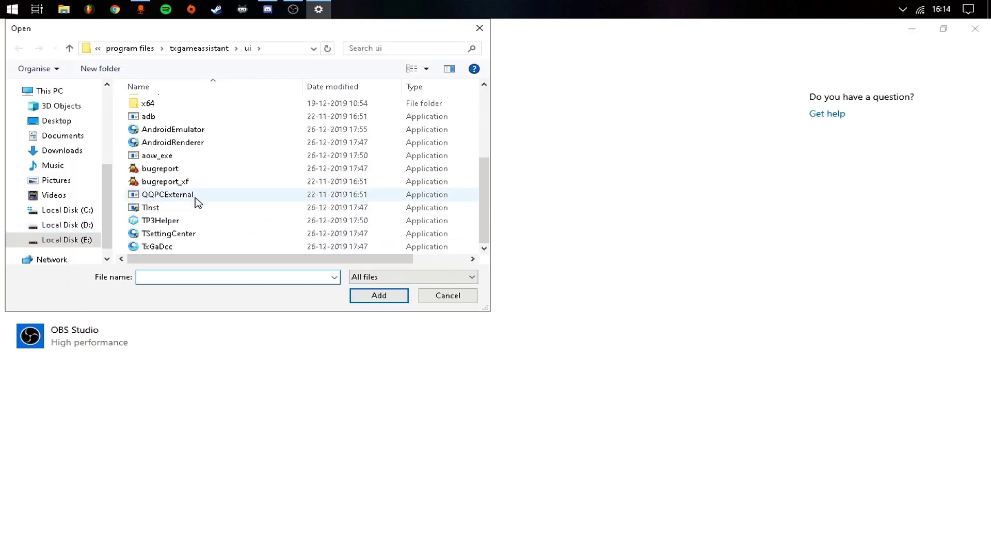
pyautogui.scroll(4, 195, 199)
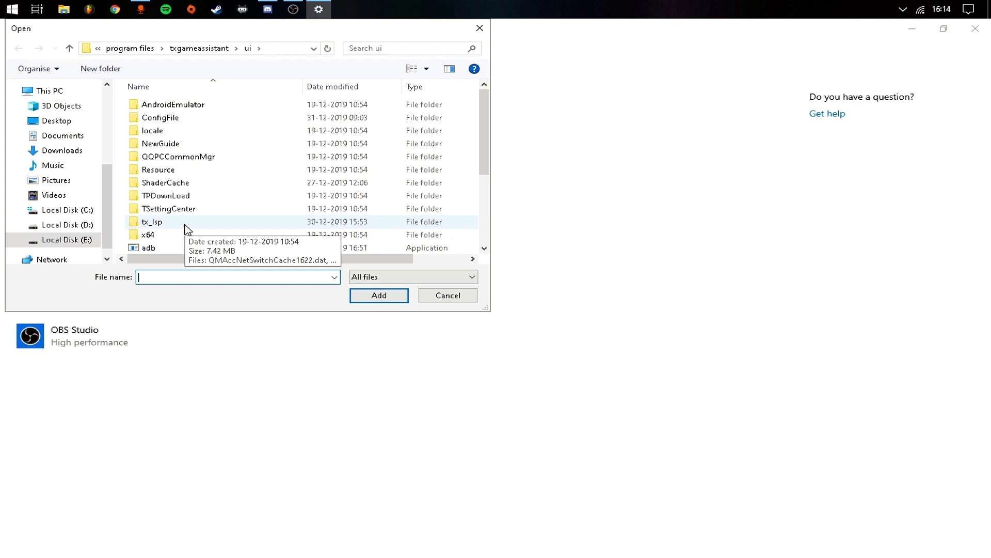
pyautogui.scroll(-2, 194, 227)
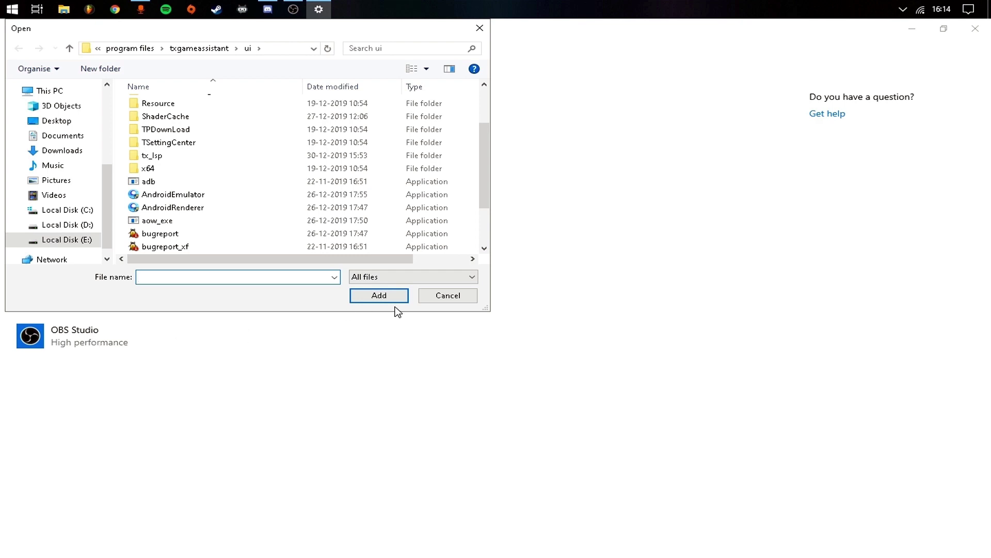
pyautogui.click(433, 299)
# Check the graphics preference options for OBS Studio, and cancel without changing them.
pyautogui.click(117, 339)
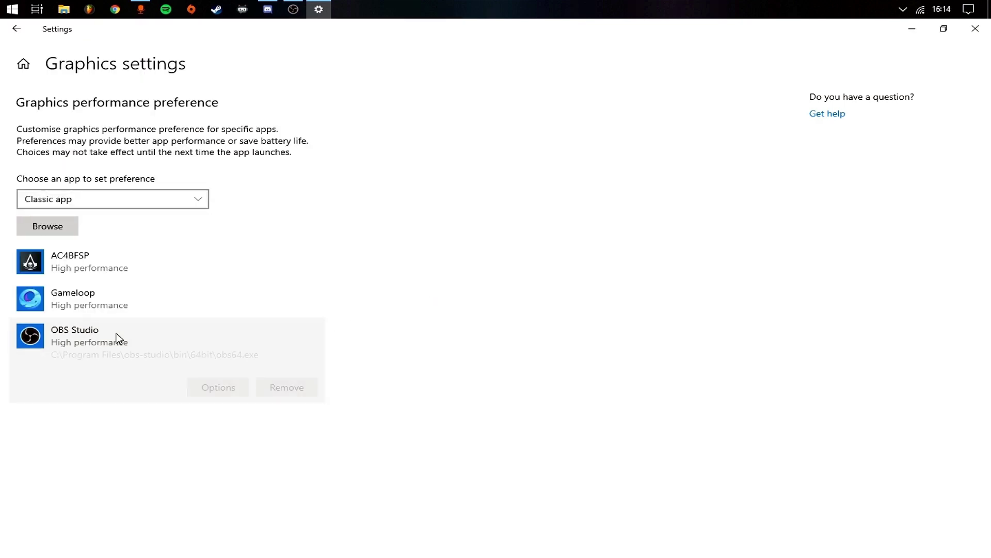
pyautogui.click(217, 388)
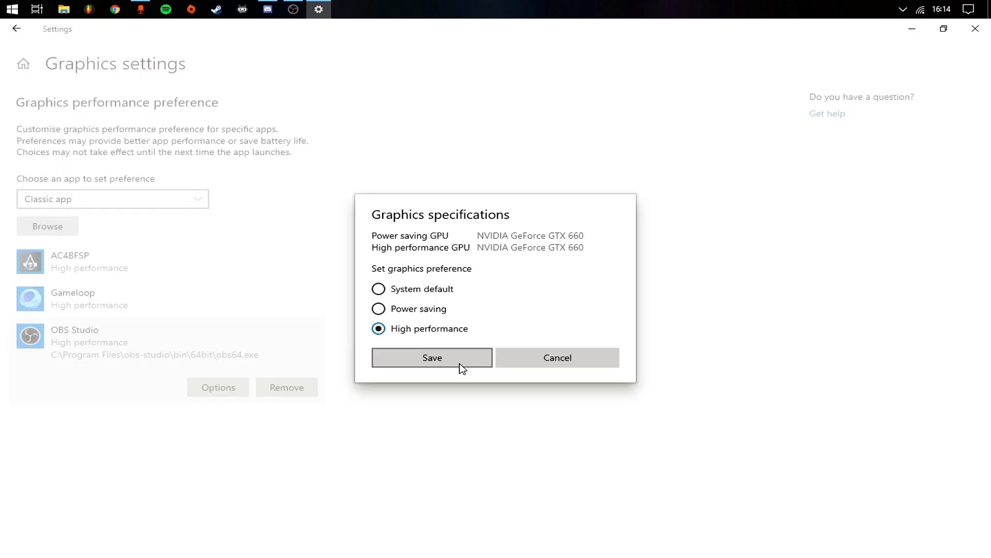
pyautogui.click(540, 361)
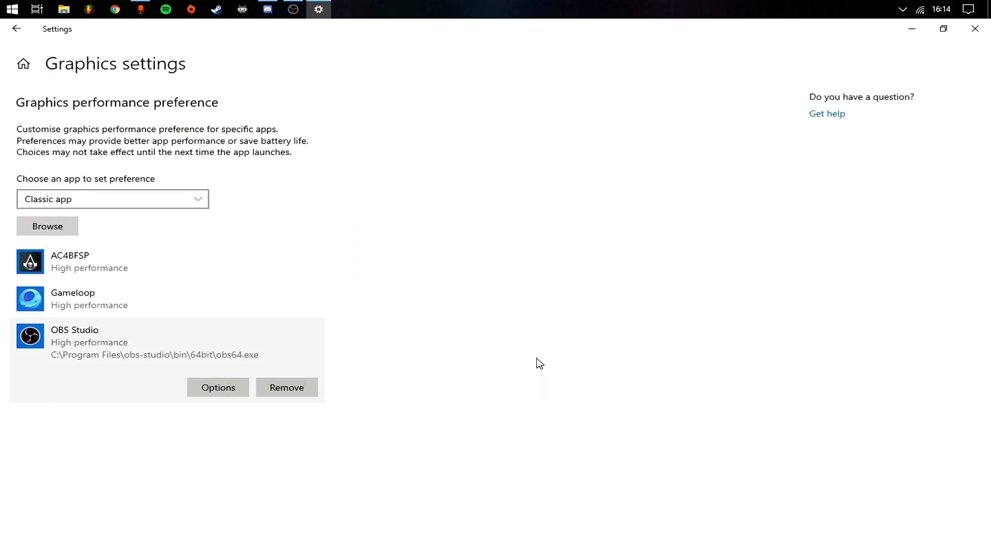
# Add the AndroidEmulator application from the txgameassistant ui folder to the graphics performance preference list.
pyautogui.click(61, 229)
pyautogui.scroll(-3, 264, 212)
pyautogui.scroll(3, 264, 212)
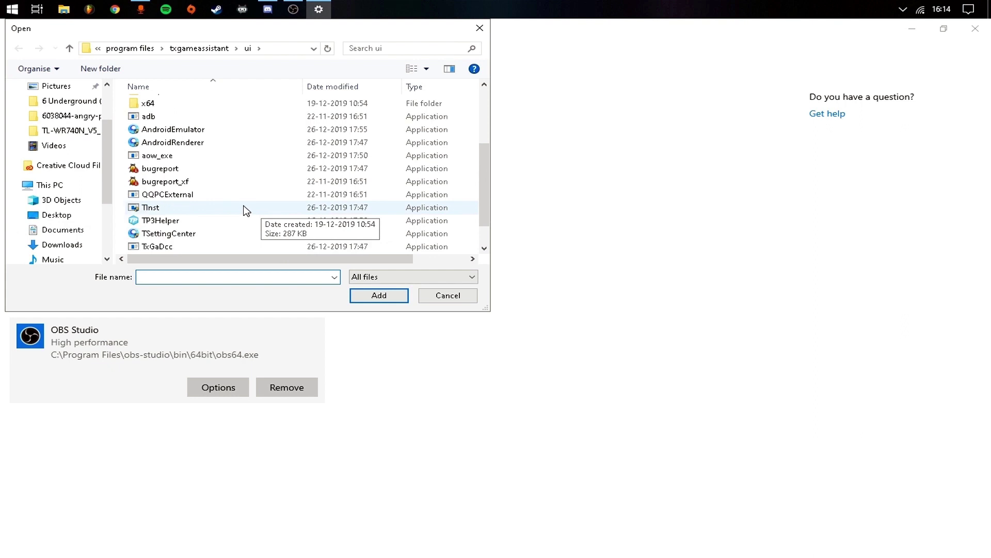
pyautogui.scroll(-2, 246, 210)
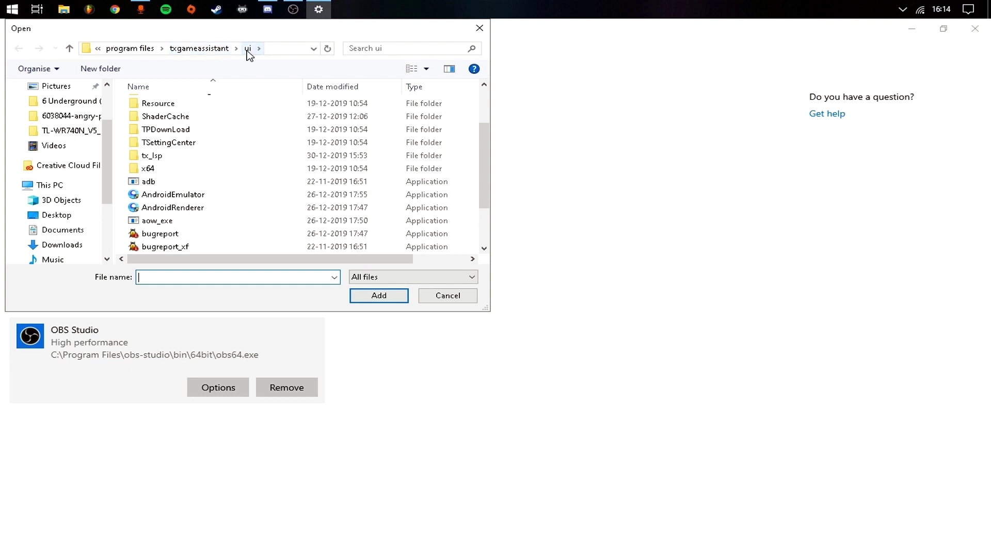
pyautogui.click(175, 196)
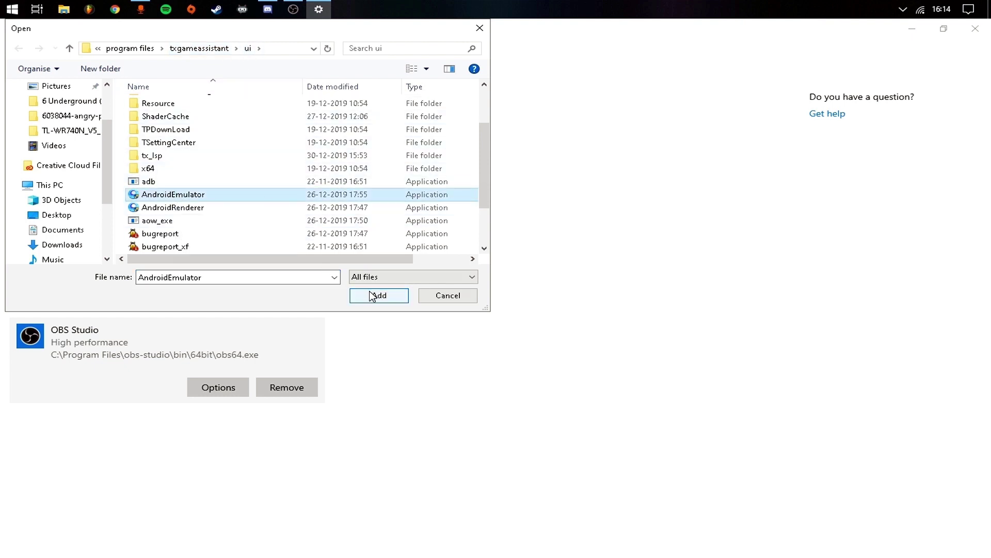
pyautogui.click(388, 295)
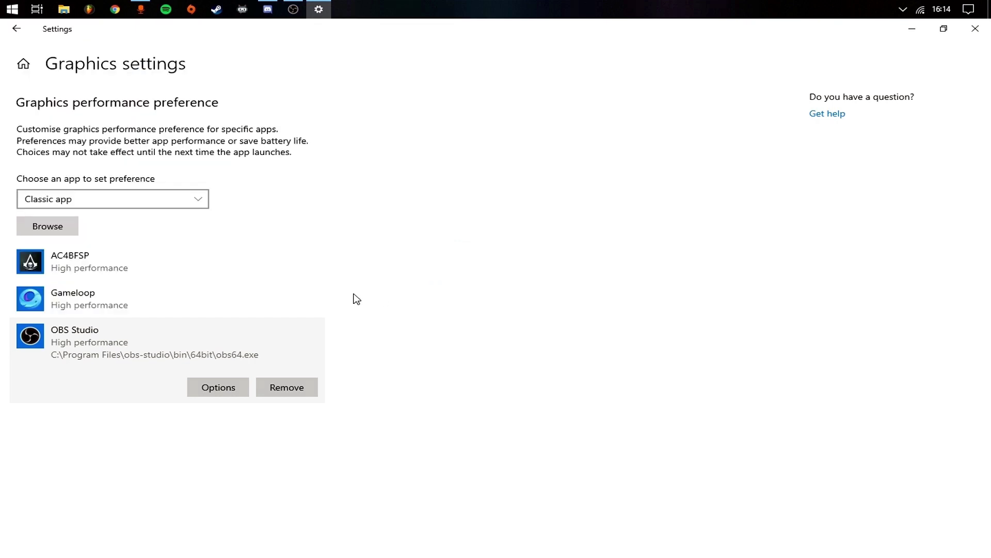
# Check the graphics preference options for Gameloop, cancel them, and expand the AC4BFSP entry.
pyautogui.click(120, 310)
pyautogui.click(215, 345)
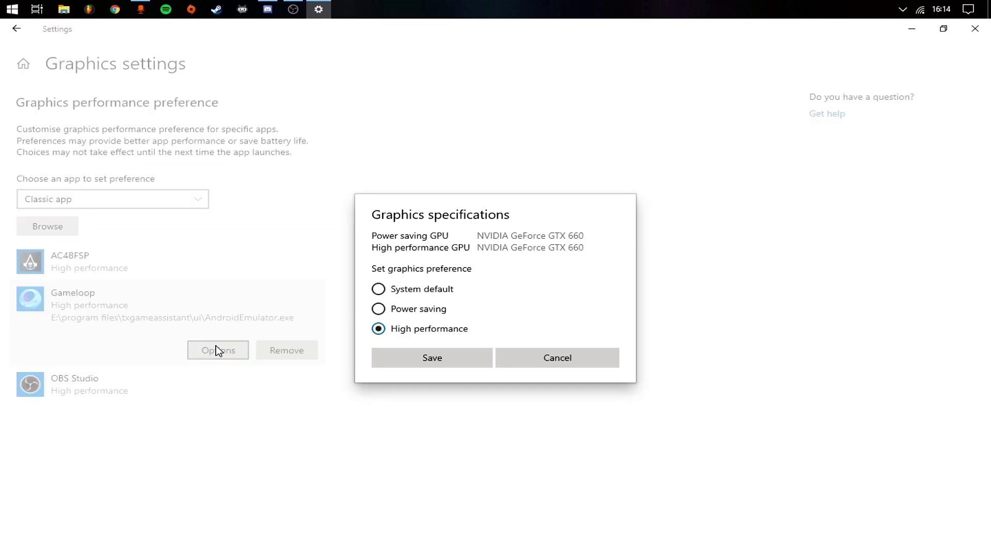
pyautogui.click(551, 361)
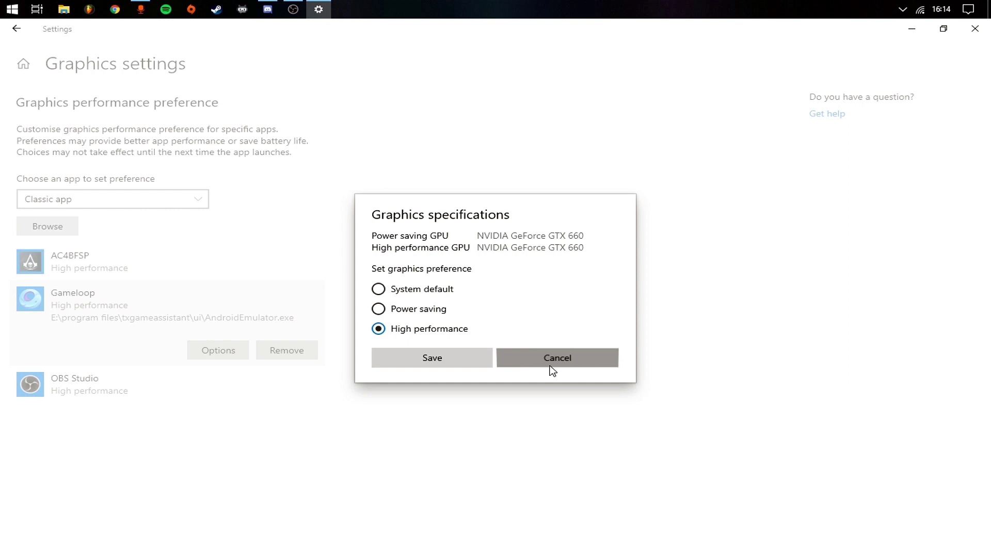
pyautogui.click(86, 279)
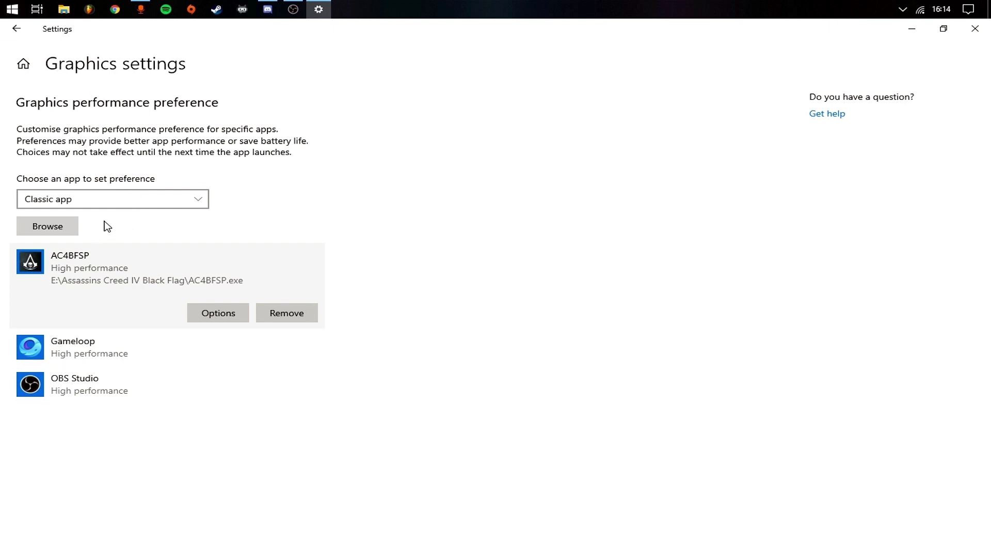
# Leave the Graphics settings and review the Ease of Access Display settings, down to the options for simplifying and personalising Windows.
pyautogui.click(17, 28)
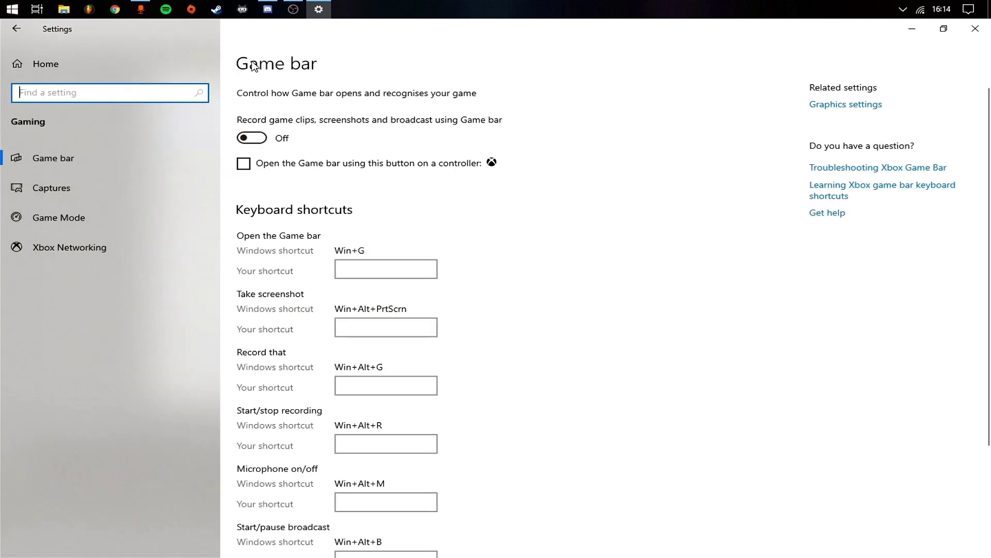
pyautogui.click(110, 71)
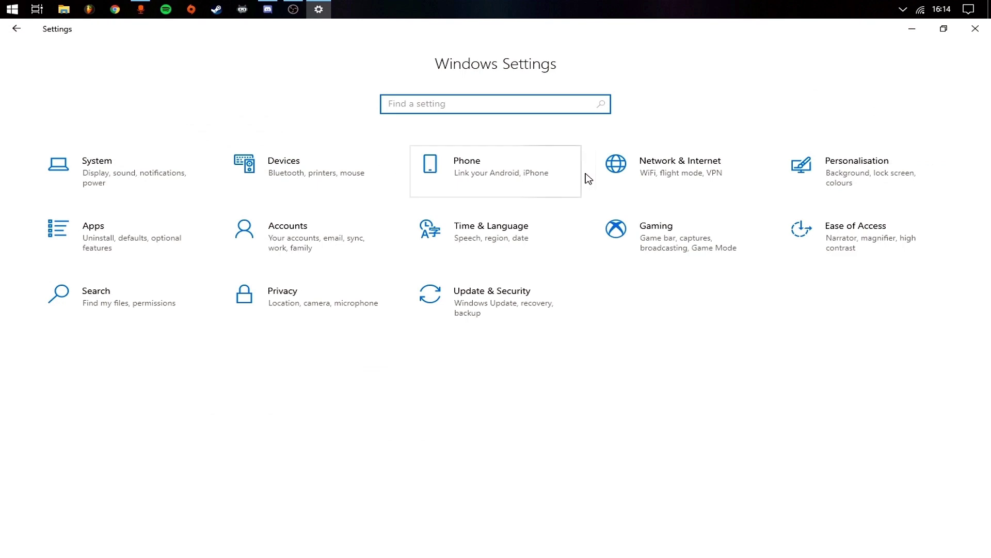
pyautogui.click(845, 238)
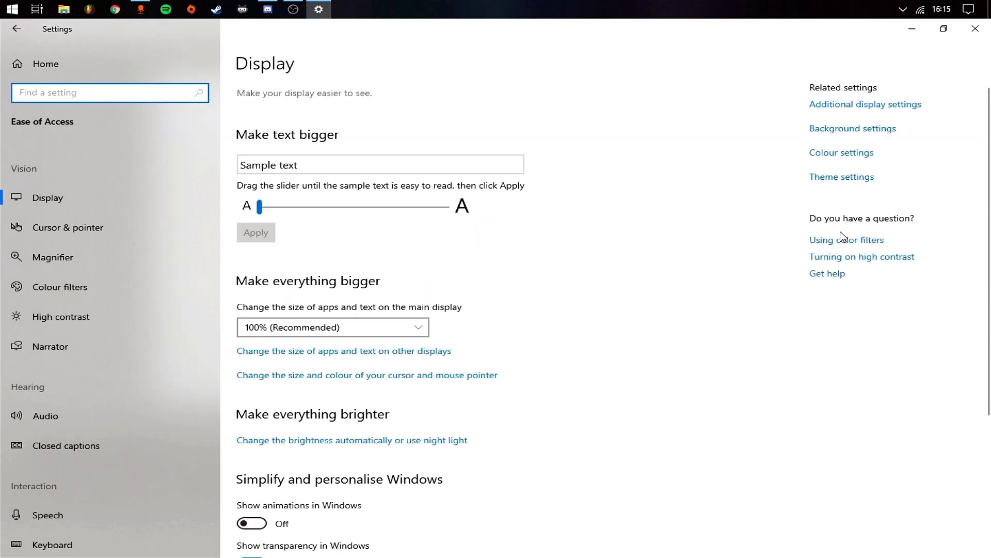
pyautogui.scroll(-4, 602, 288)
pyautogui.scroll(-2, 3, 253)
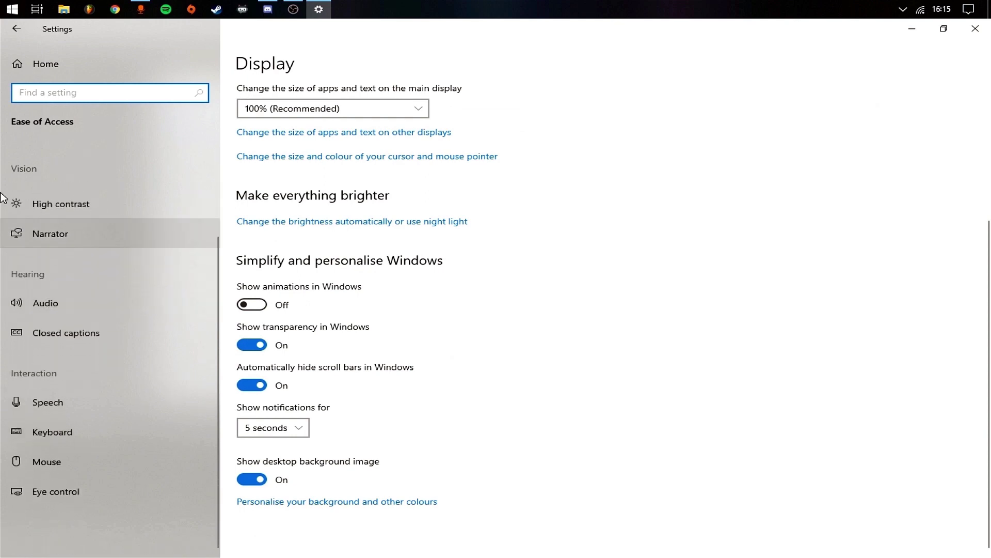
# Return to the Settings home page and review the General and Speech privacy settings.
pyautogui.click(15, 64)
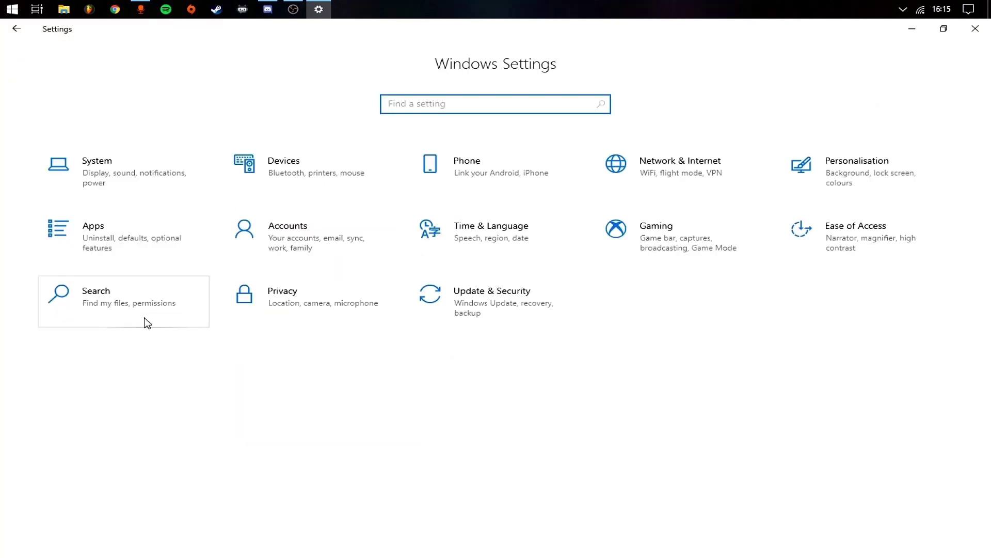
pyautogui.click(313, 305)
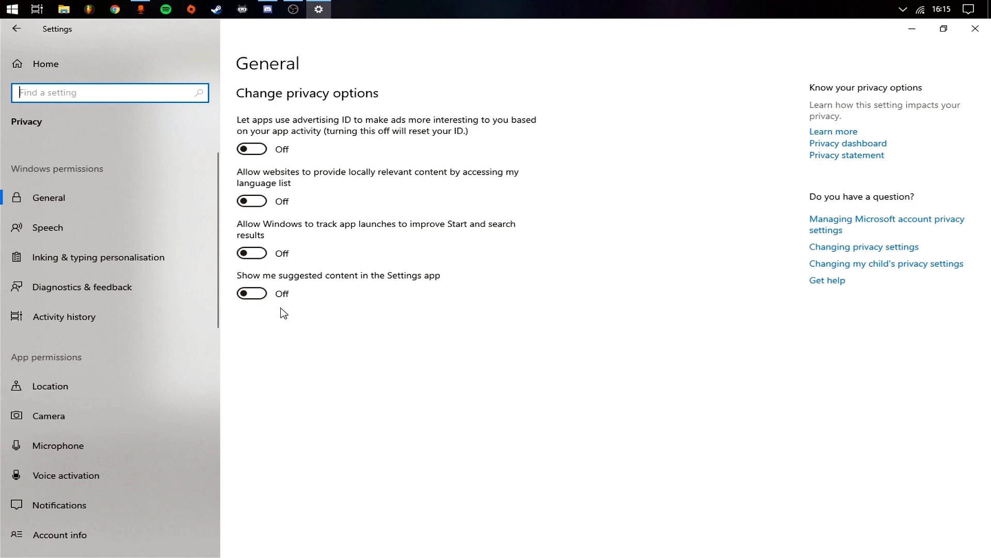
pyautogui.click(89, 234)
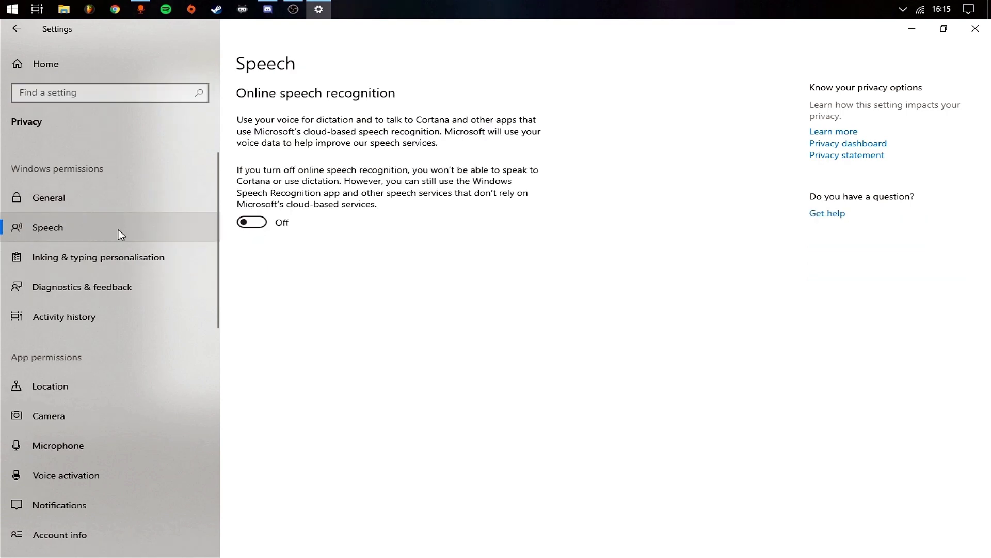
# Check Inking & typing personalisation, and delete the diagnostic data Microsoft has collected about this device under Diagnostics & feedback.
pyautogui.click(66, 261)
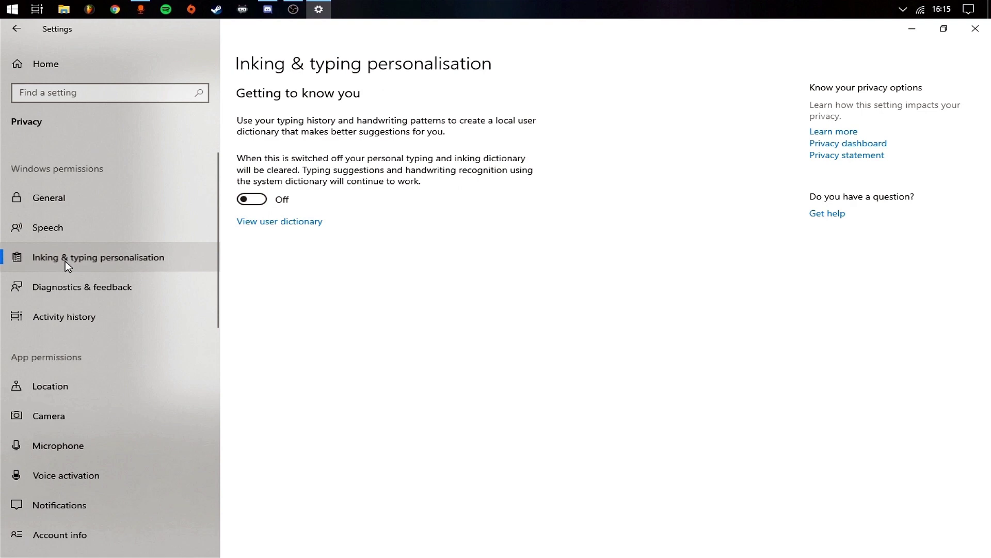
pyautogui.click(81, 290)
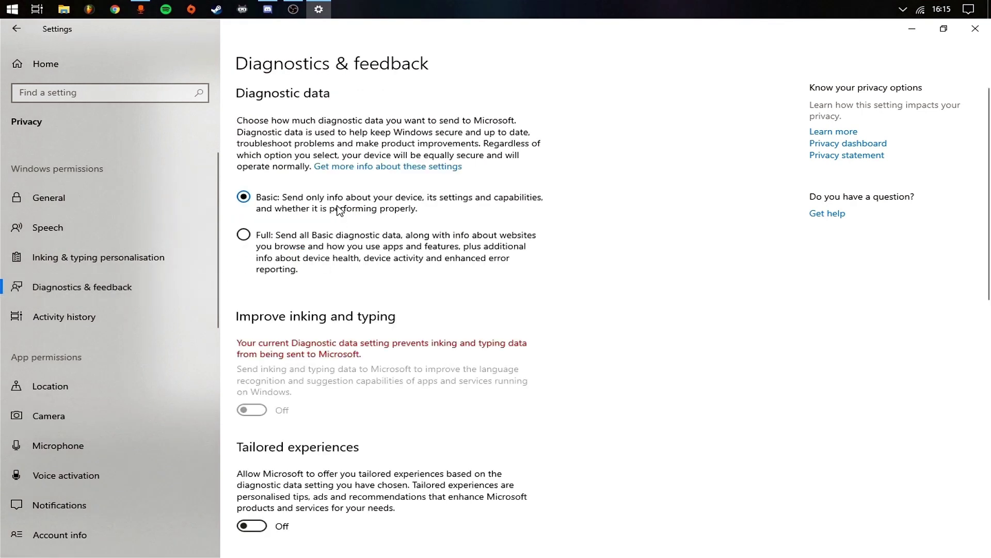
pyautogui.scroll(-10, 338, 209)
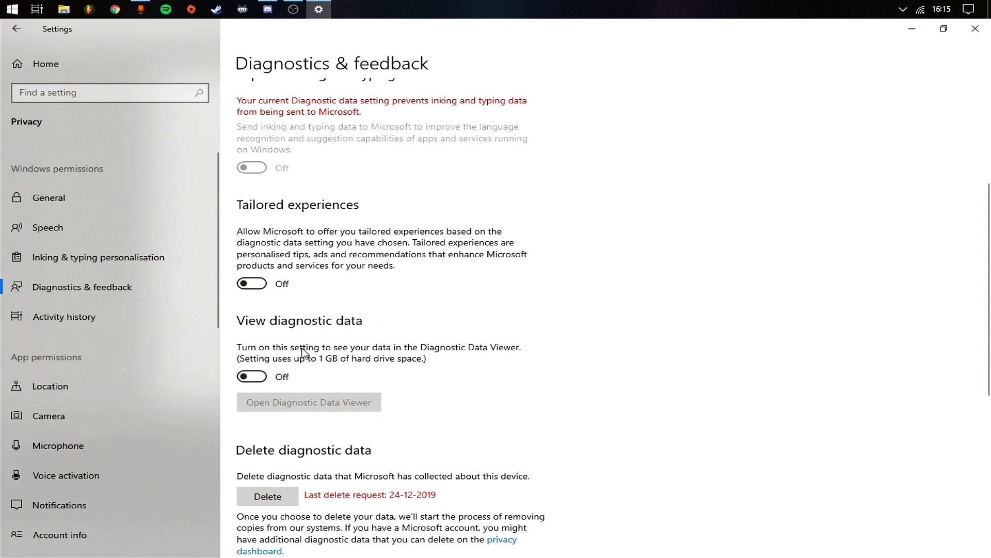
pyautogui.click(271, 250)
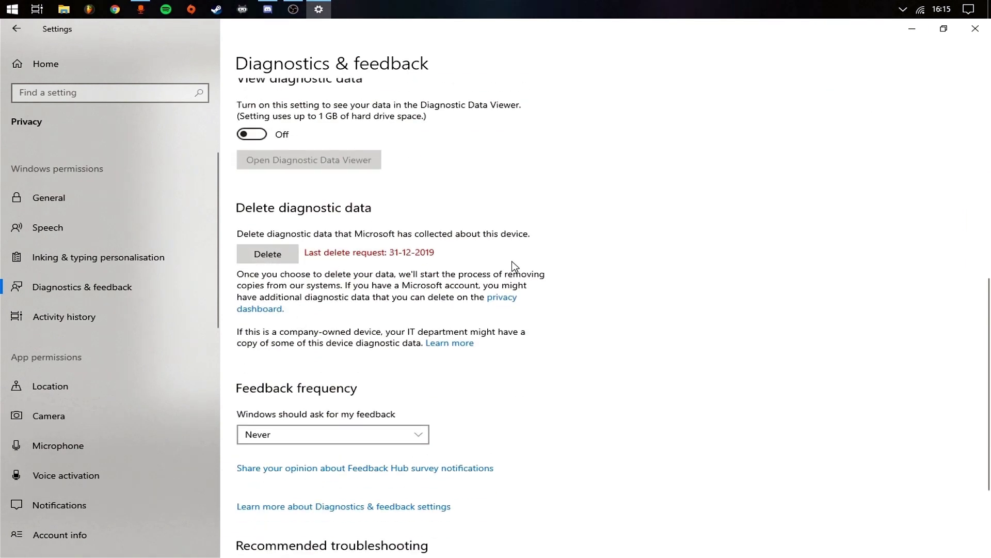
# Check the feedback frequency options under Diagnostics & feedback and dismiss them without changing the selection.
pyautogui.scroll(-3, 594, 284)
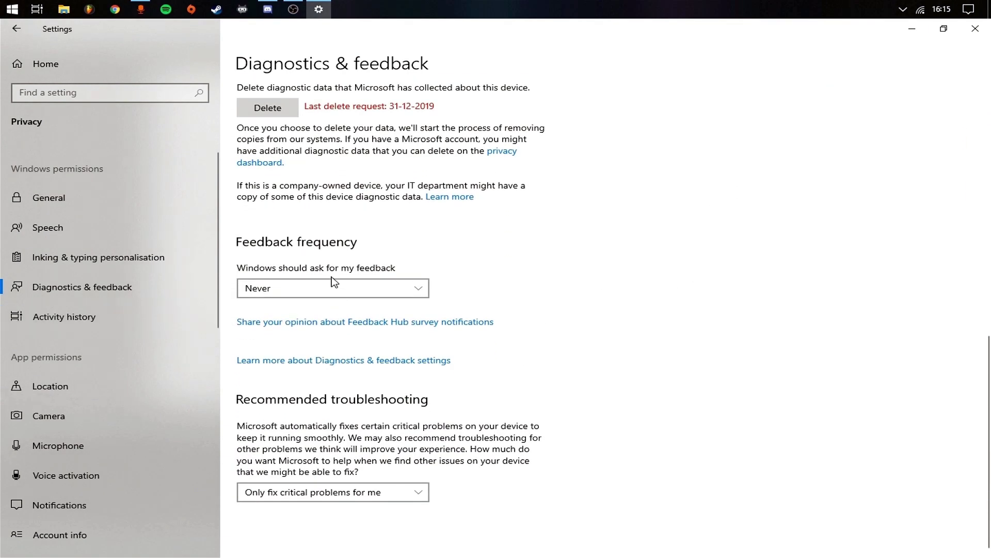
pyautogui.click(332, 288)
pyautogui.click(528, 277)
# Clear the activity history in the Privacy settings.
pyautogui.click(86, 309)
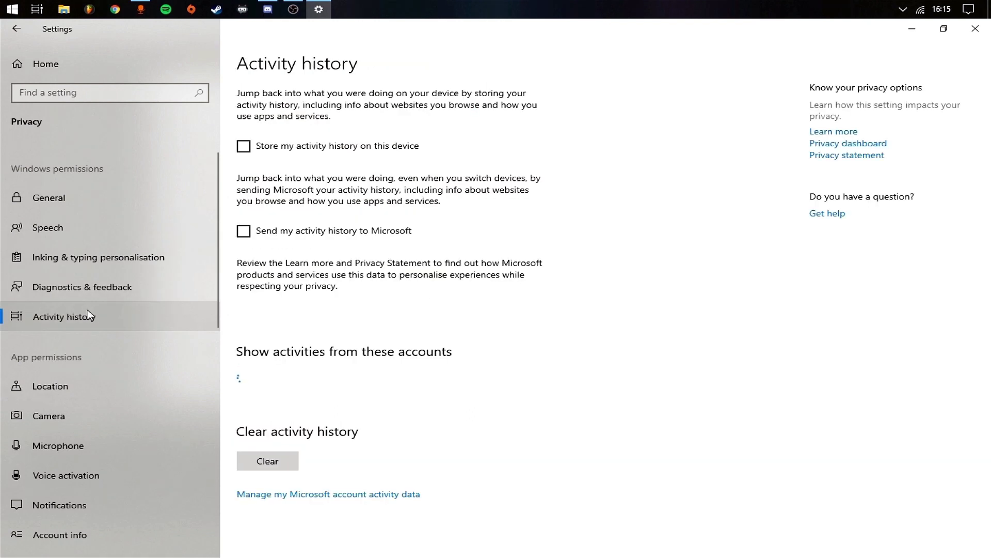
pyautogui.click(273, 458)
pyautogui.click(242, 434)
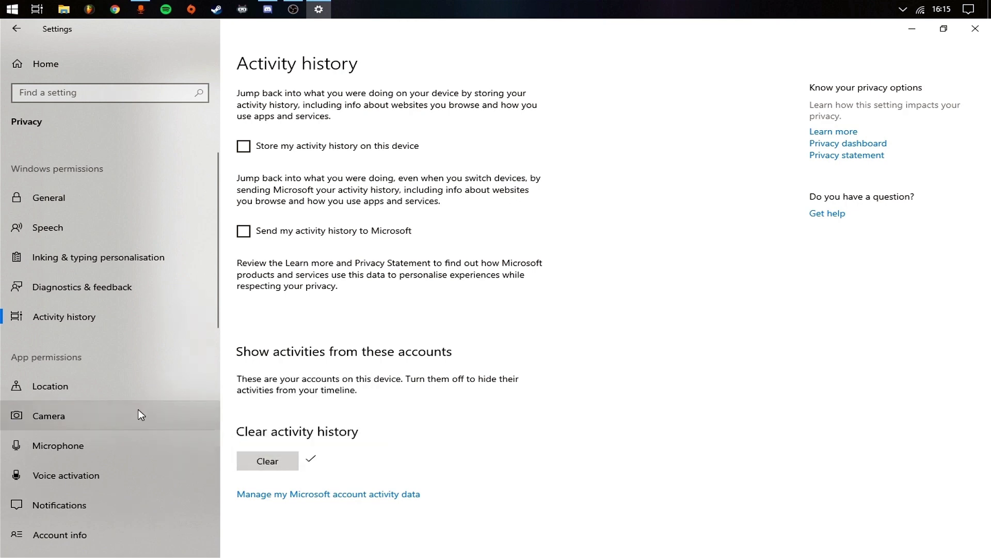
# Clear the location history on this device and check which apps can access the precise location.
pyautogui.click(88, 396)
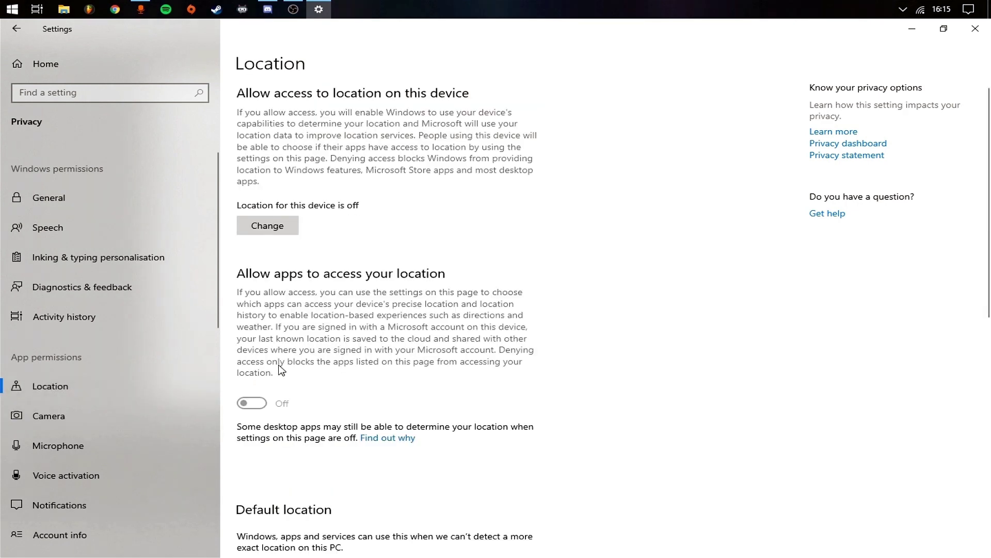
pyautogui.scroll(-6, 281, 370)
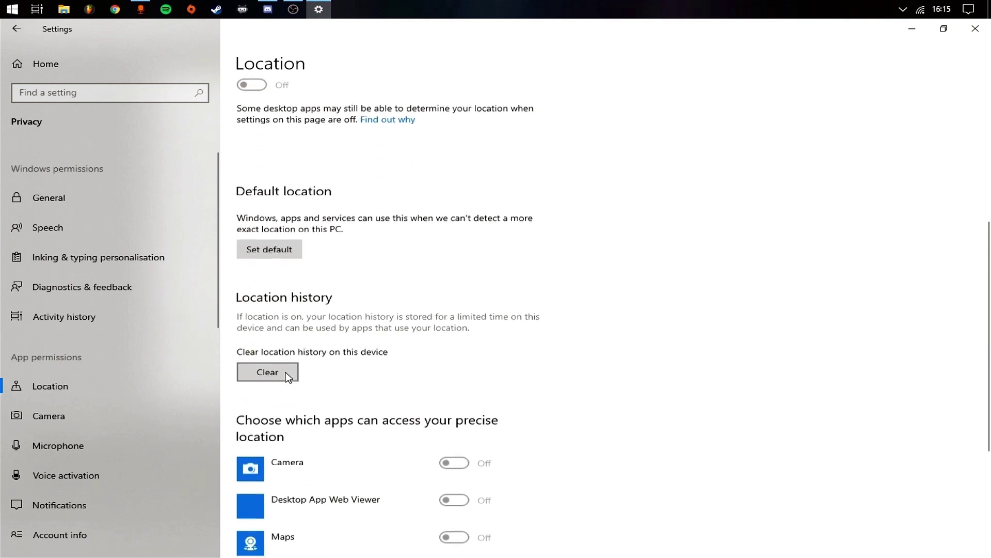
pyautogui.click(278, 373)
pyautogui.scroll(-4, 356, 377)
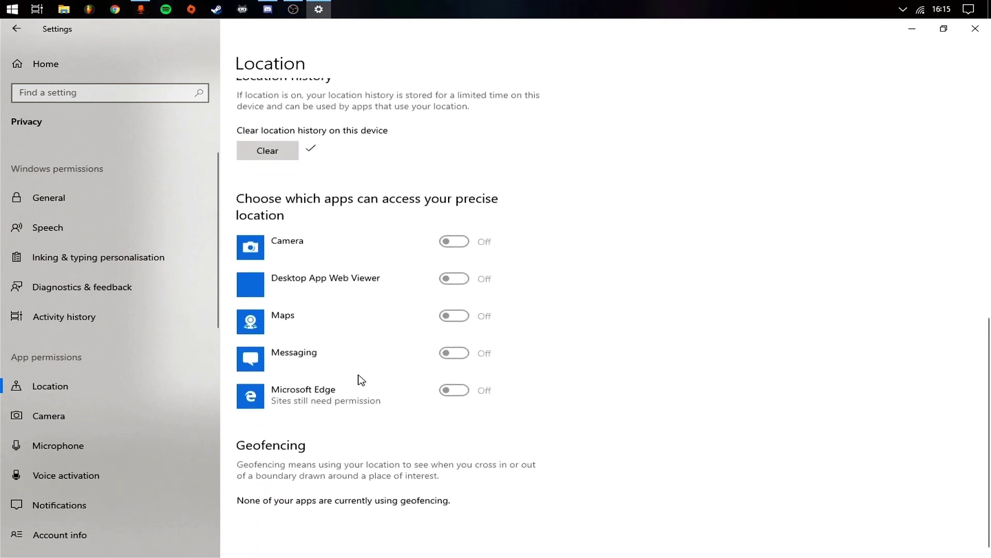
# Review the Camera and Notifications app permissions, including the switch that lets apps access notifications, leaving it off.
pyautogui.click(79, 411)
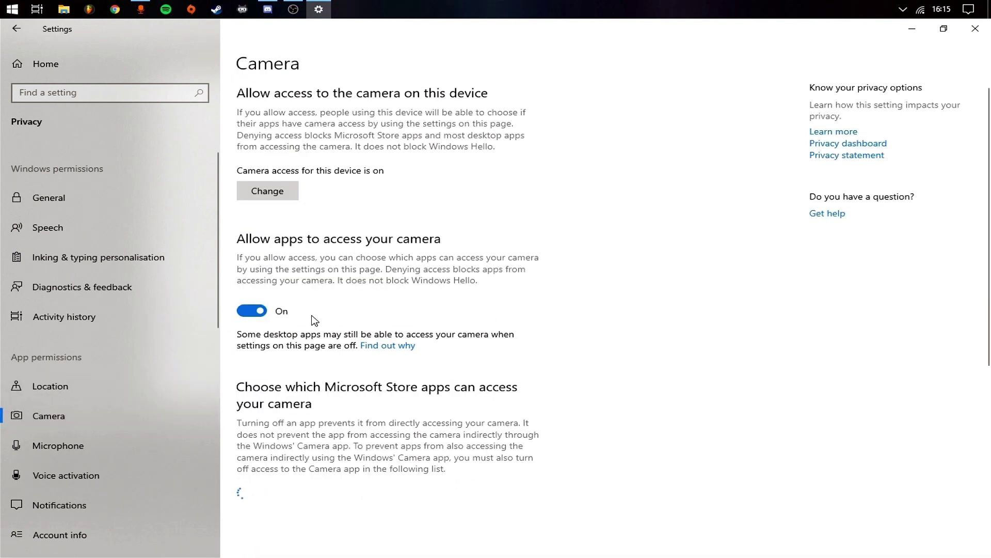
pyautogui.scroll(-2, 72, 429)
pyautogui.scroll(-3, 71, 433)
pyautogui.click(65, 322)
pyautogui.scroll(-1, 62, 361)
pyautogui.scroll(-1, 62, 351)
pyautogui.click(63, 320)
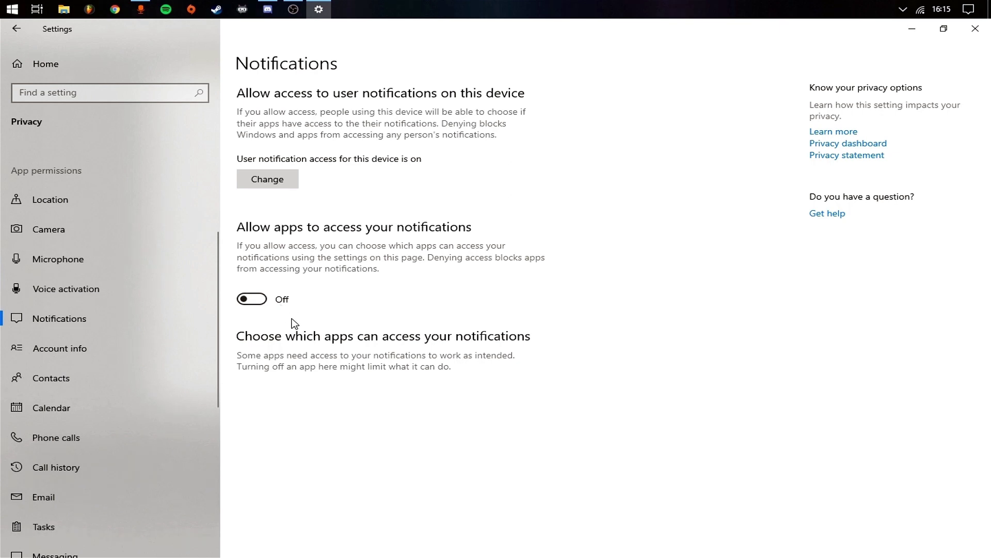
pyautogui.click(253, 299)
pyautogui.click(253, 299)
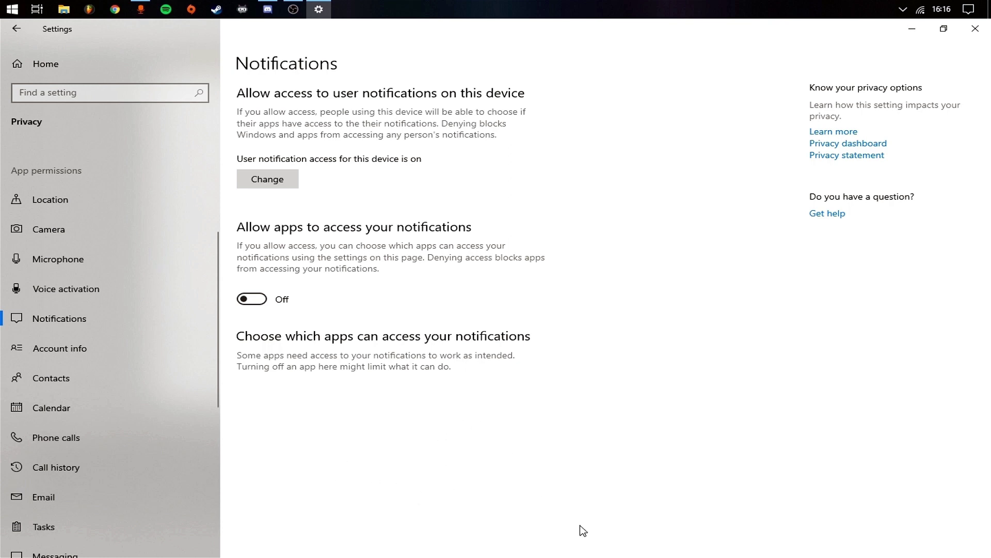
# Review the app permissions for account info, contacts, calendar, phone calls and call history.
pyautogui.click(123, 352)
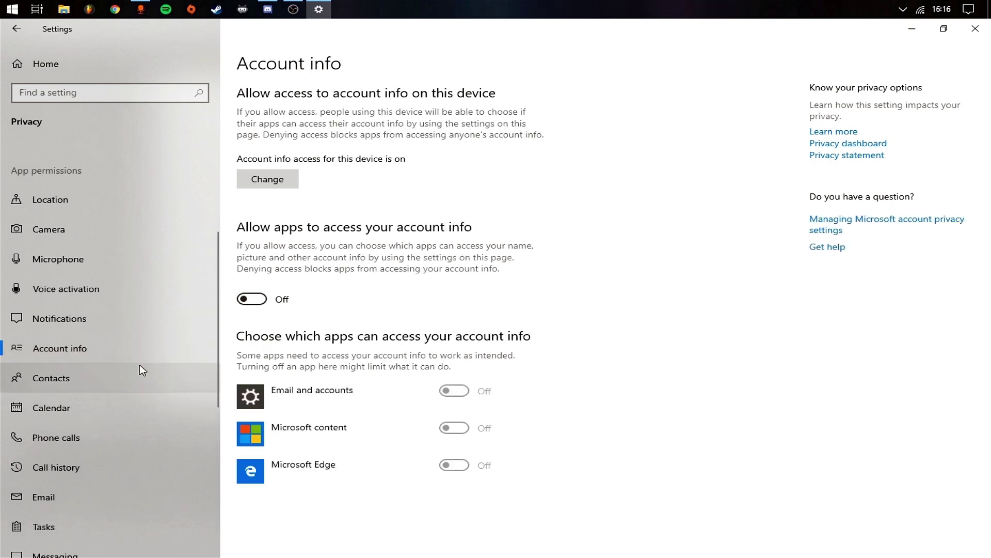
pyautogui.click(161, 380)
pyautogui.click(160, 358)
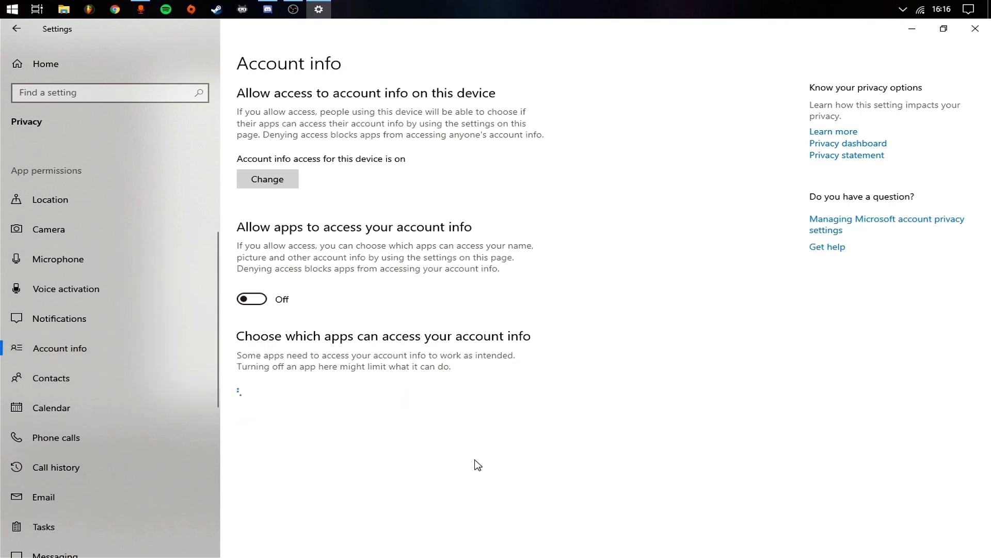
pyautogui.click(161, 377)
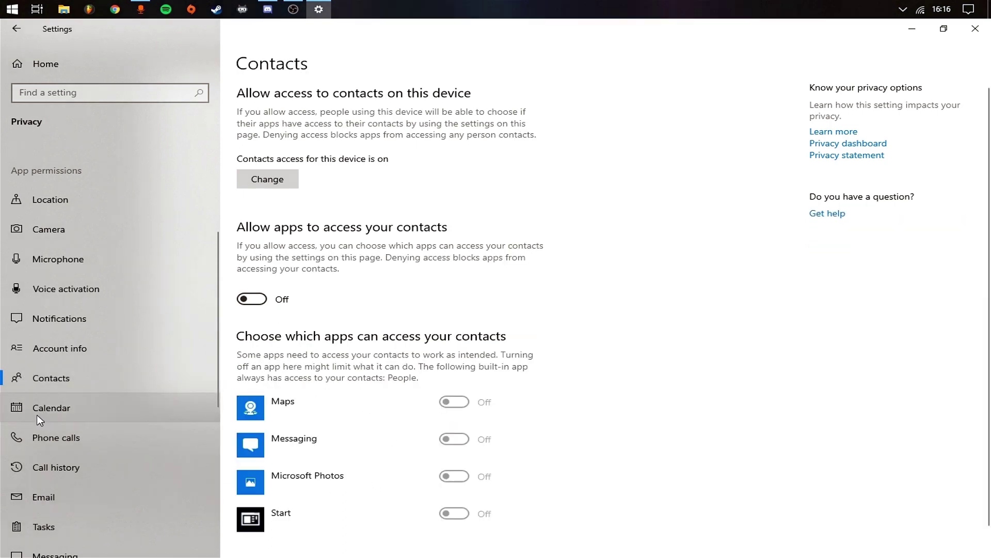
pyautogui.click(77, 408)
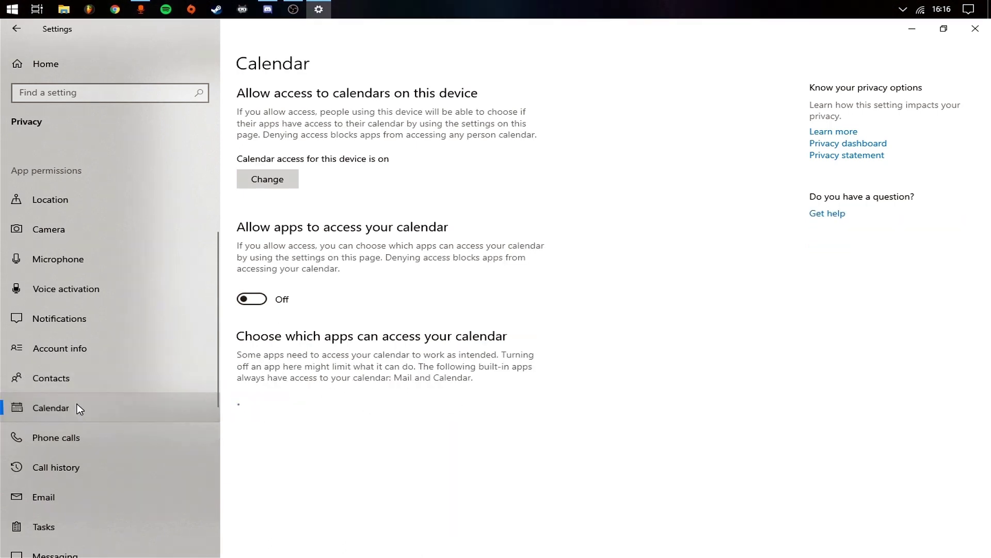
pyautogui.click(108, 436)
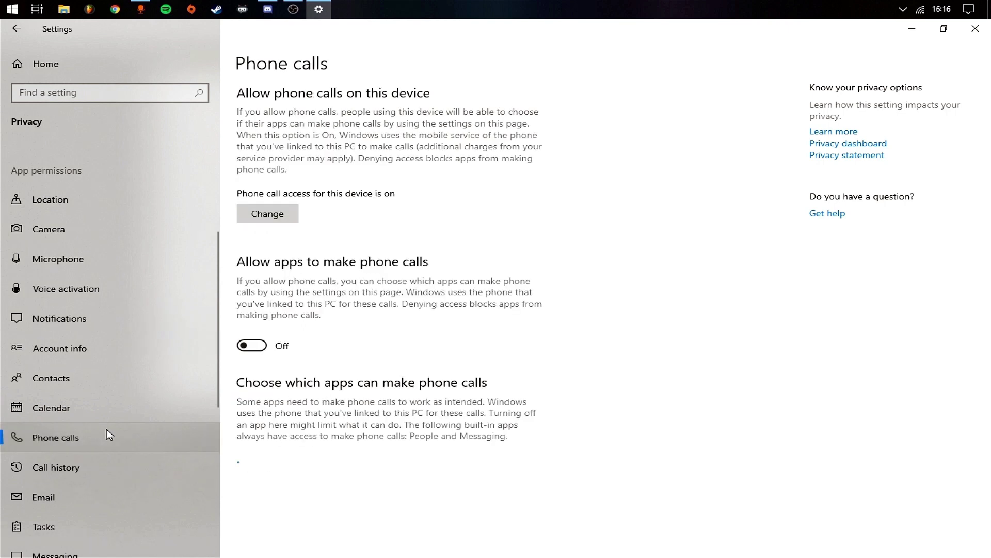
pyautogui.click(115, 465)
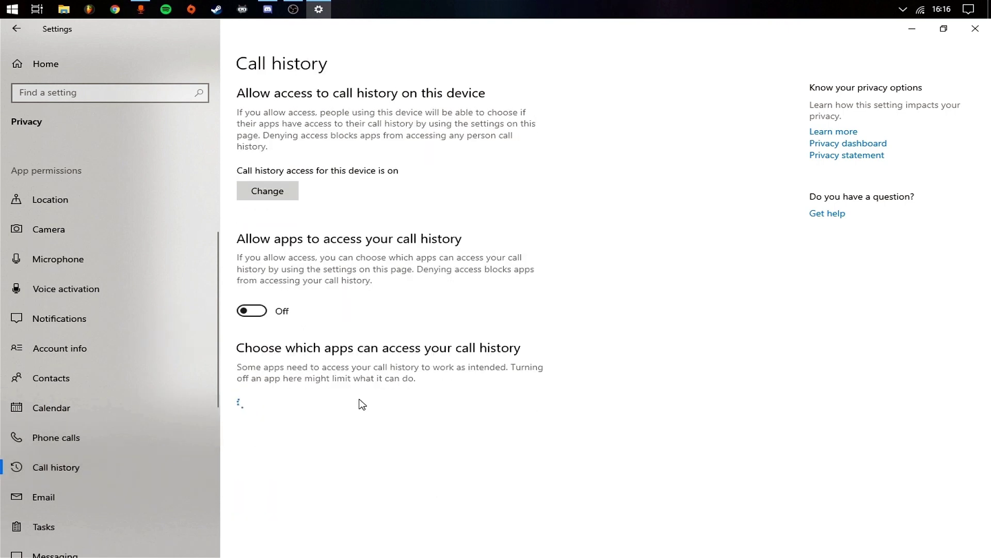
# Review the app permissions for email, tasks and messaging.
pyautogui.scroll(-3, 86, 471)
pyautogui.click(88, 436)
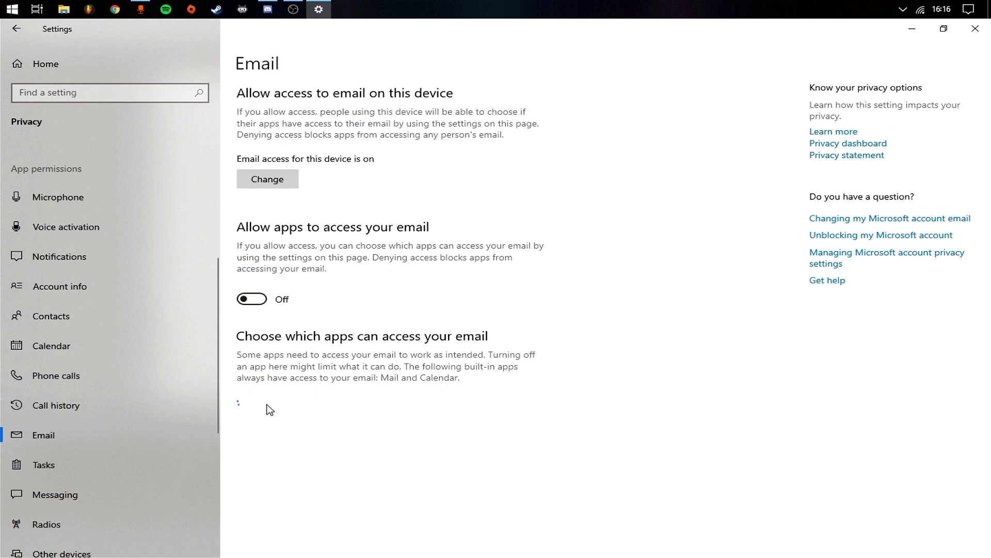
pyautogui.click(80, 474)
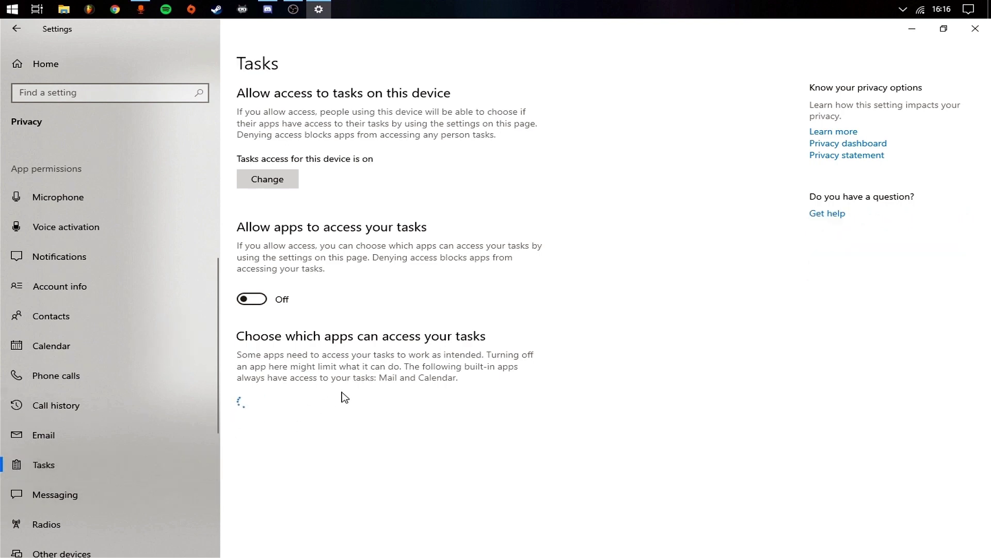
pyautogui.click(103, 491)
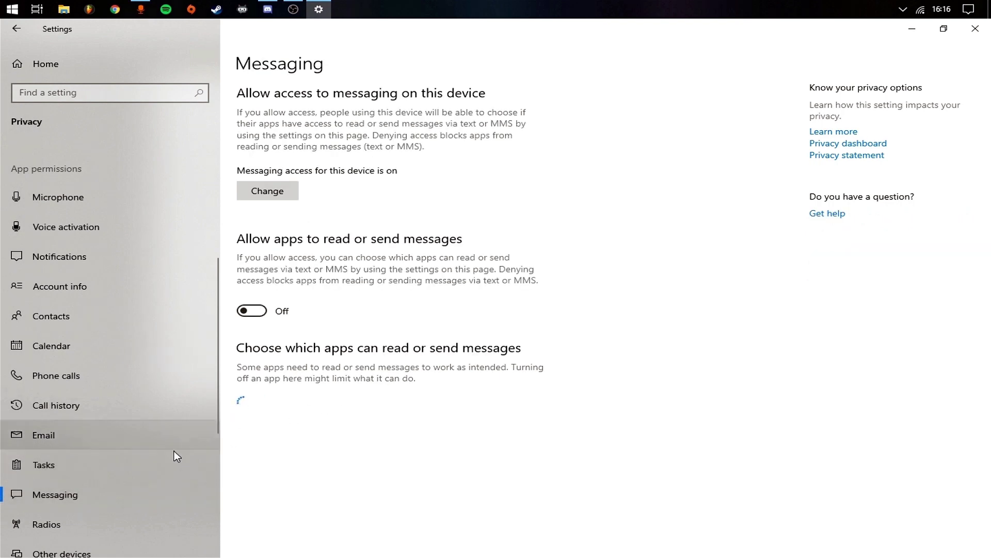
# Turn off apps' permission to control device radios and check the Other devices permissions.
pyautogui.click(64, 516)
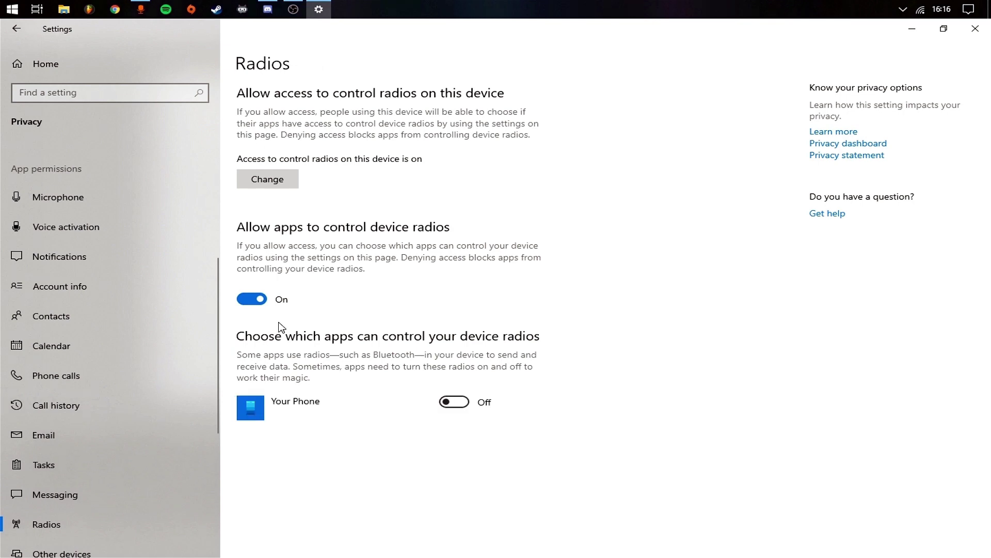
pyautogui.click(268, 300)
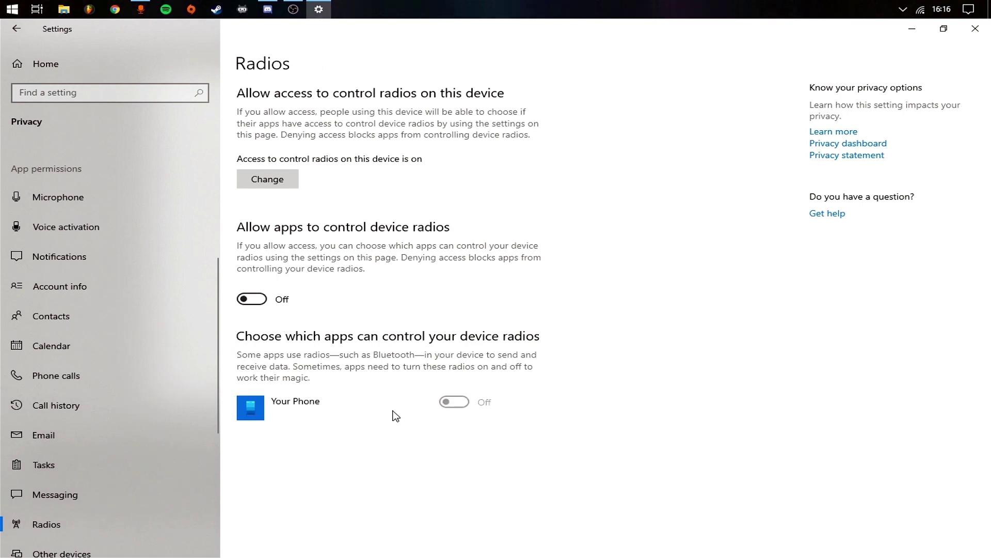
pyautogui.scroll(-2, 160, 408)
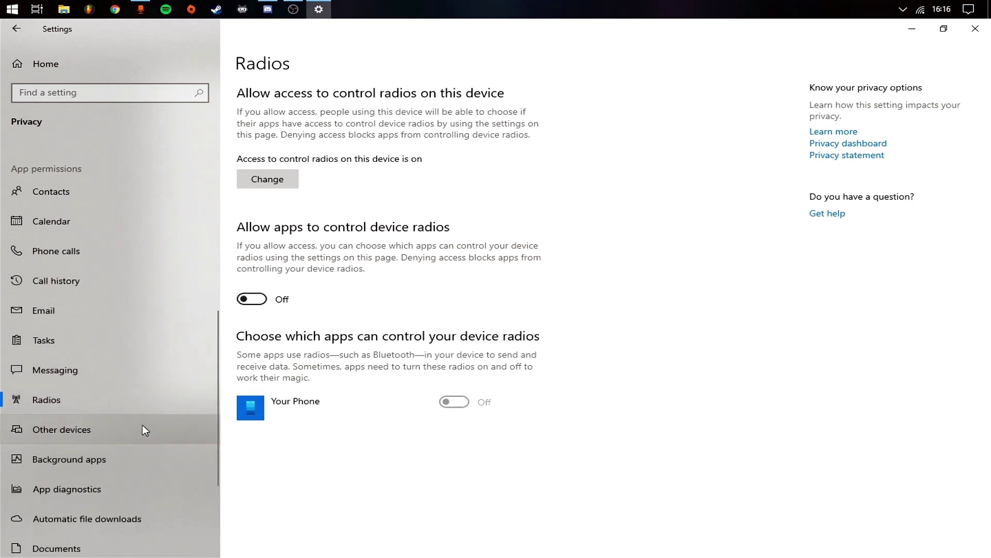
pyautogui.click(113, 430)
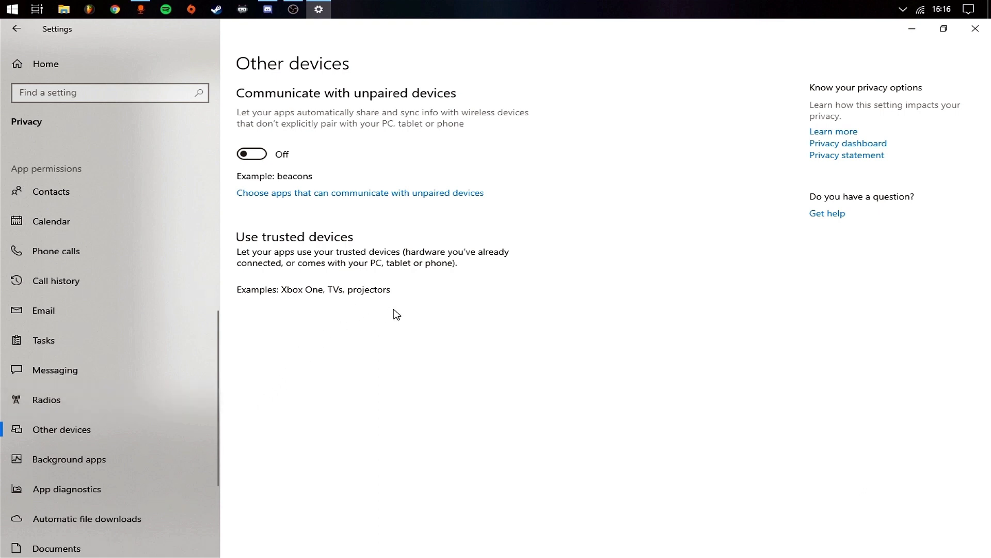
# Open the Background apps permissions and look through the list of apps that can run in the background.
pyautogui.click(147, 454)
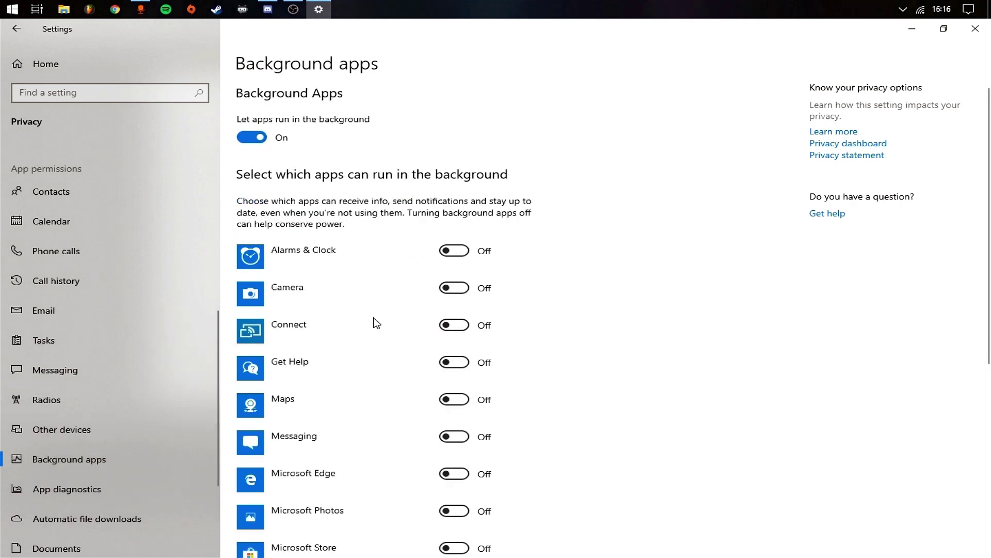
pyautogui.scroll(-6, 374, 321)
pyautogui.scroll(8, 376, 321)
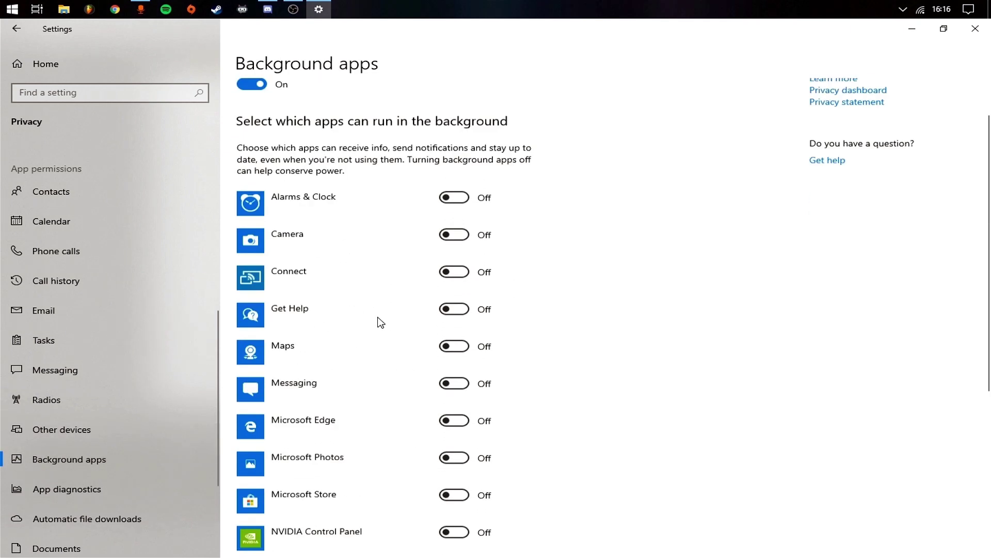
# Try turning off background running for all apps, check the app list, and turn it back on.
pyautogui.click(252, 139)
pyautogui.scroll(-7, 336, 332)
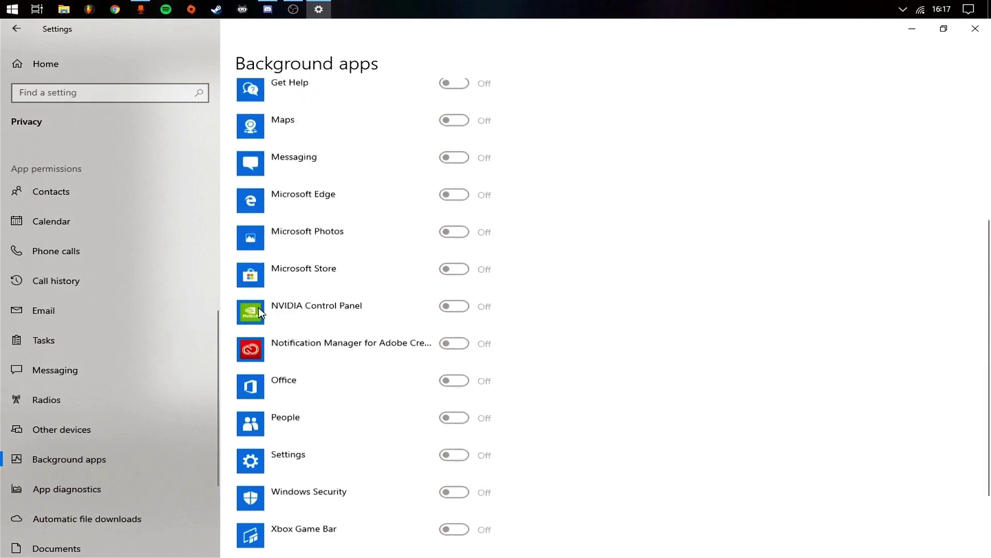
pyautogui.scroll(7, 339, 335)
pyautogui.click(252, 137)
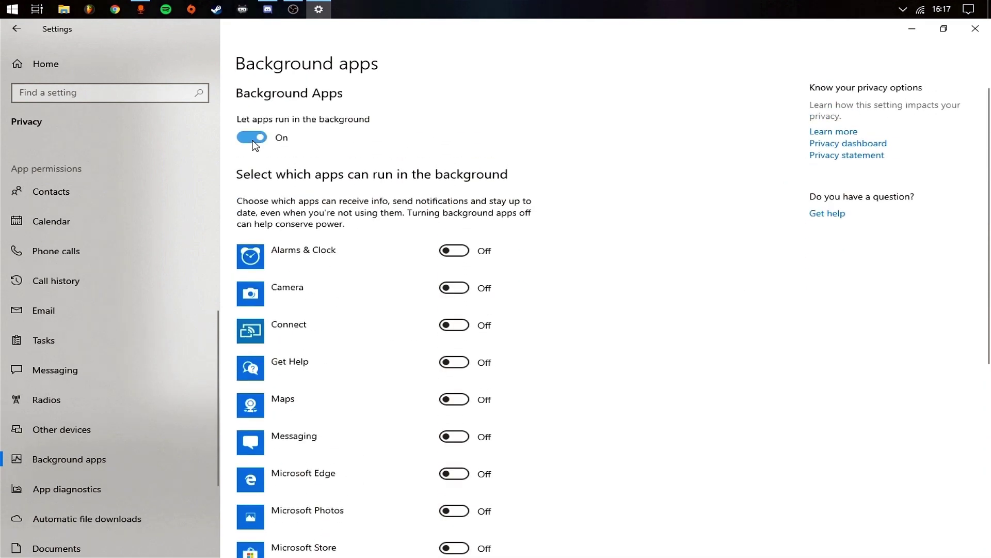
# Examine the individual background switches of all apps in the list, from Alarms & Clock down to Your Phone.
pyautogui.scroll(-6, 408, 408)
pyautogui.scroll(-1, 417, 405)
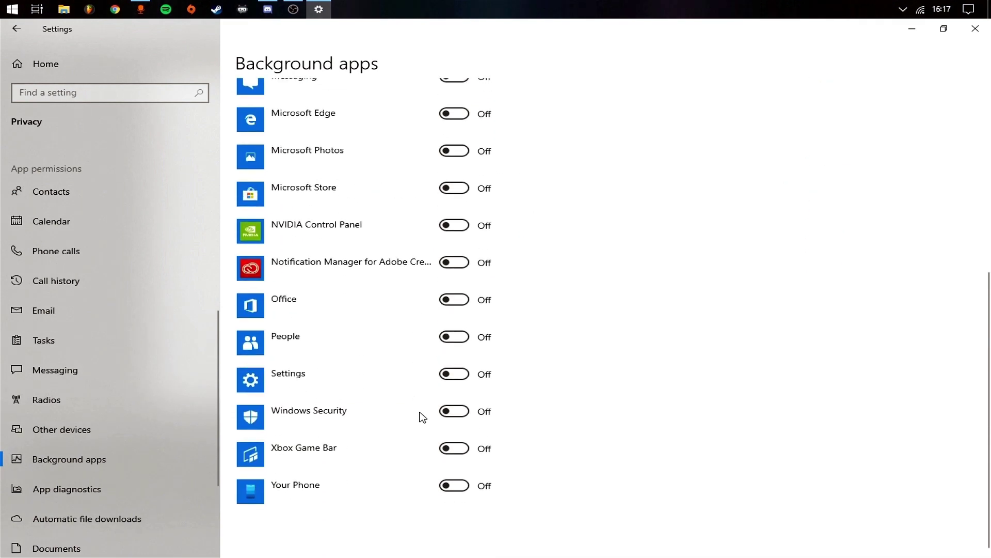
pyautogui.scroll(4, 420, 415)
pyautogui.scroll(4, 420, 415)
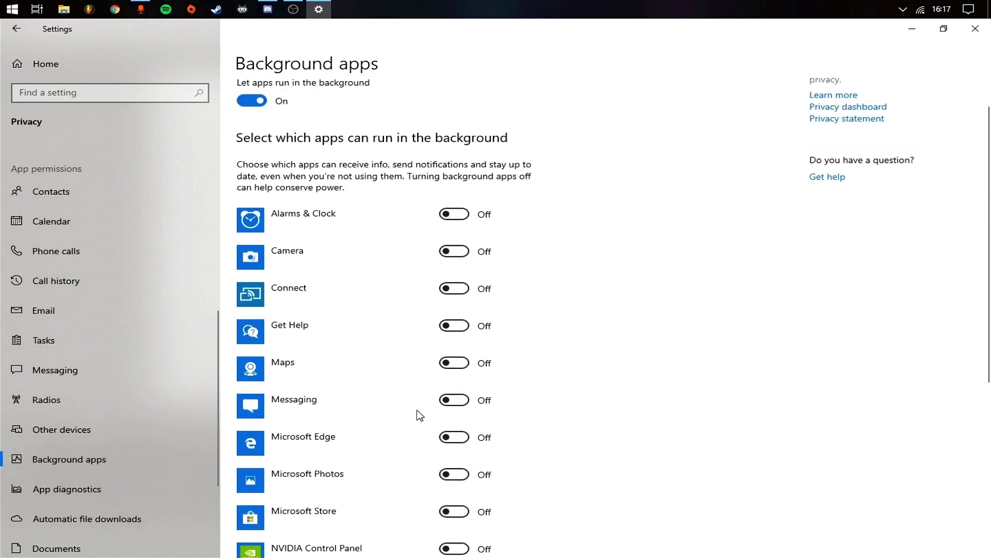
pyautogui.scroll(-6, 420, 415)
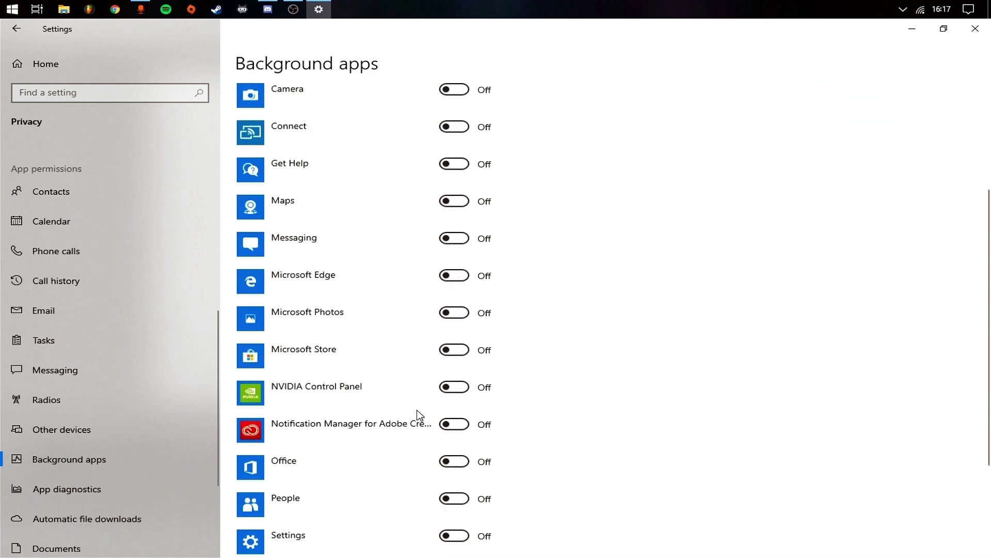
pyautogui.scroll(5, 420, 415)
pyautogui.scroll(3, 419, 414)
pyautogui.scroll(-7, 418, 413)
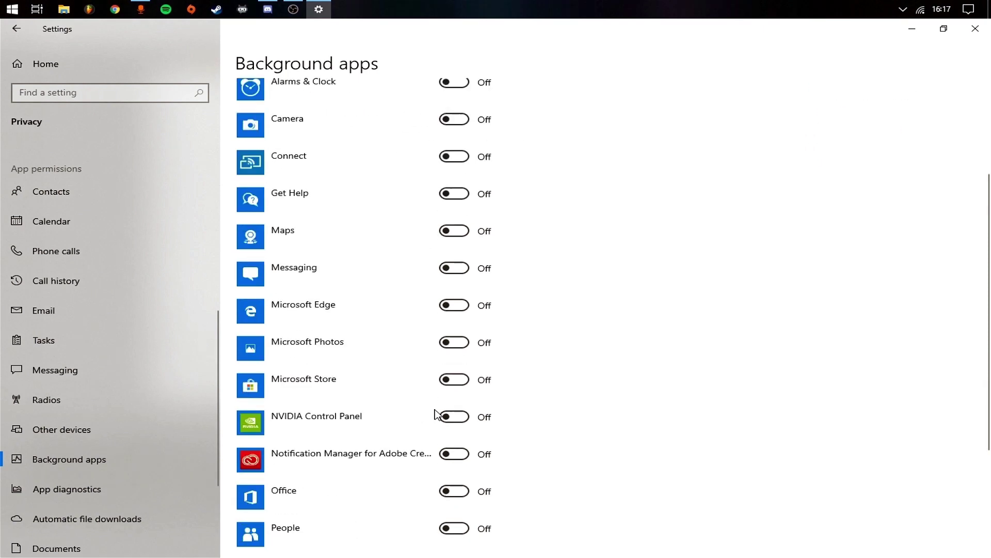
pyautogui.scroll(6, 511, 412)
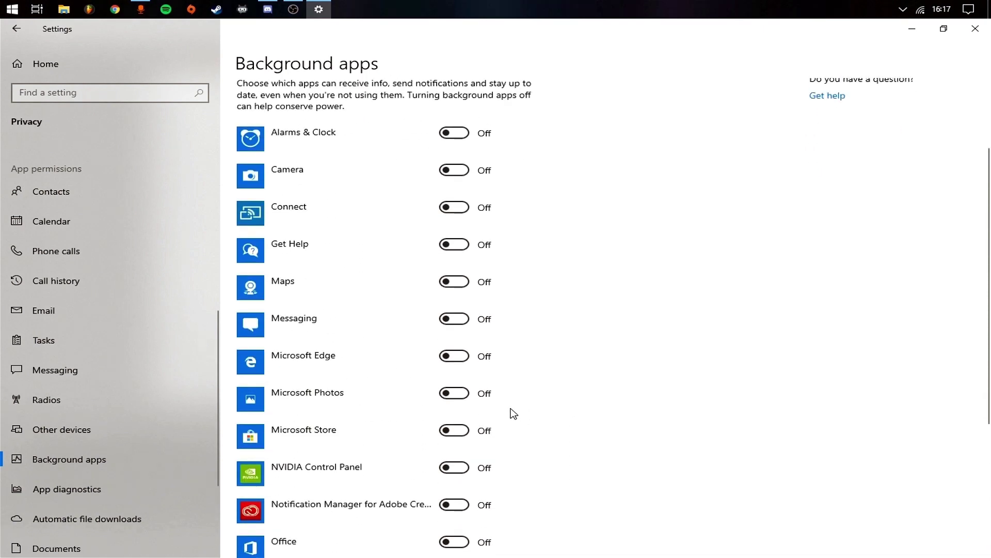
# Review the individual background app switches and turn off background running for all apps.
pyautogui.scroll(-2, 511, 412)
pyautogui.scroll(-1, 513, 413)
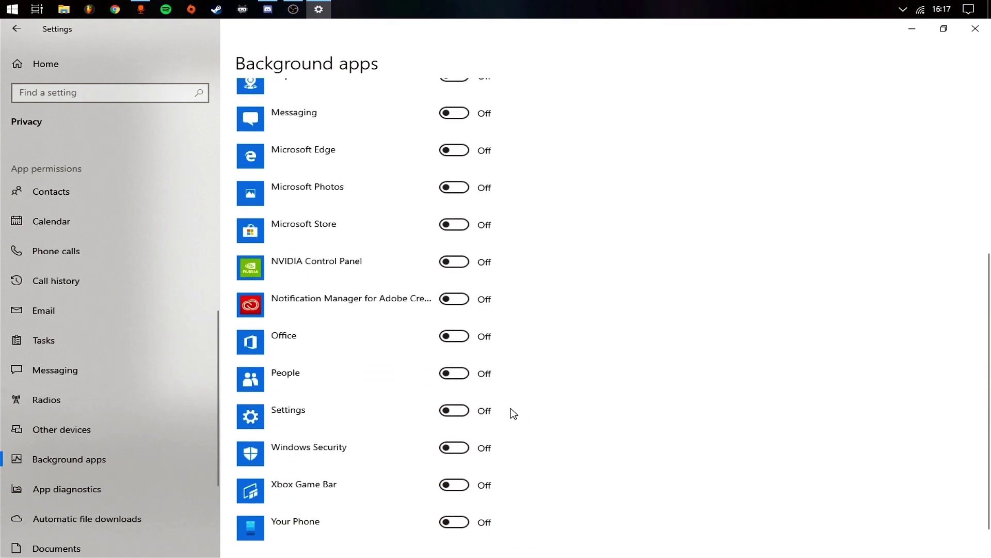
pyautogui.scroll(9, 522, 405)
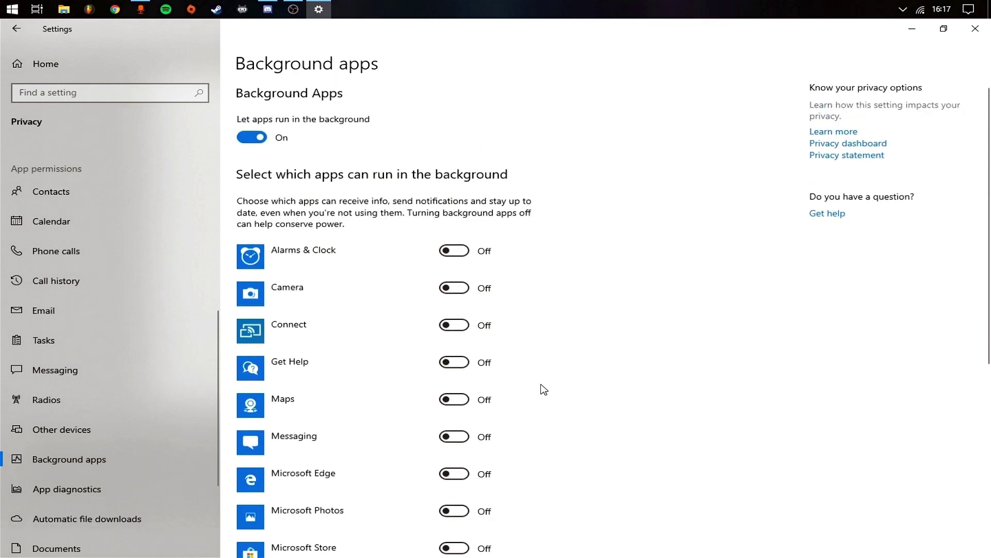
pyautogui.scroll(-10, 542, 390)
pyautogui.scroll(8, 542, 390)
pyautogui.scroll(-4, 465, 364)
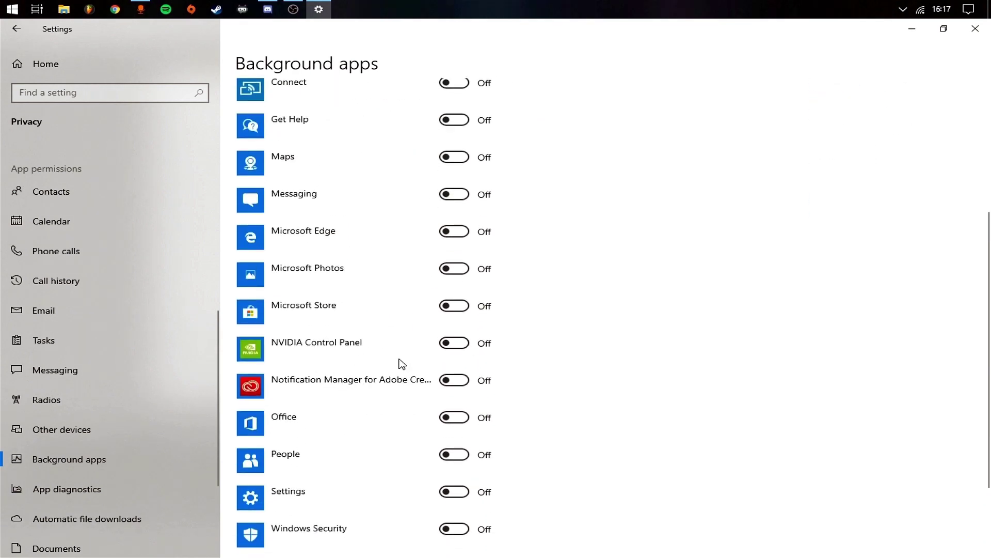
pyautogui.scroll(6, 402, 364)
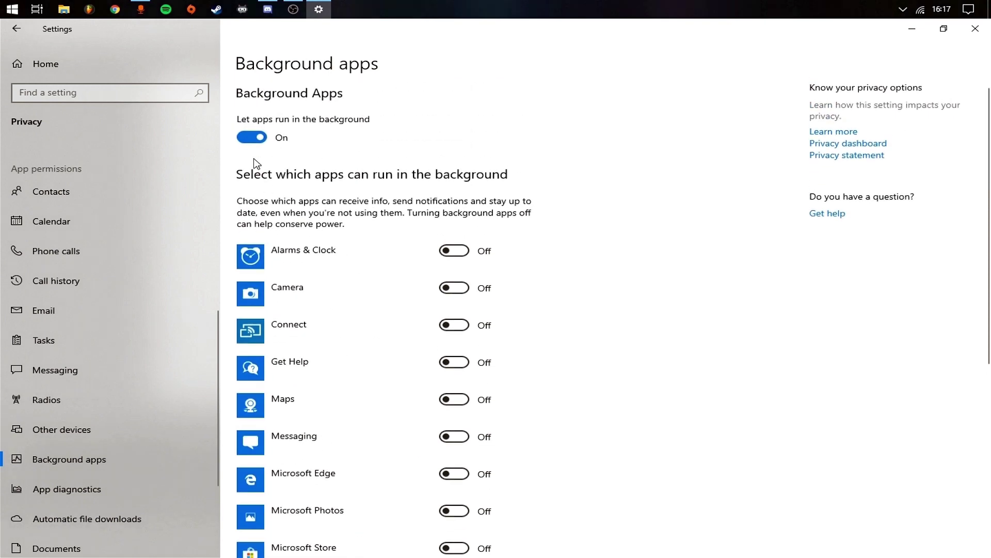
pyautogui.click(249, 140)
pyautogui.scroll(-6, 363, 319)
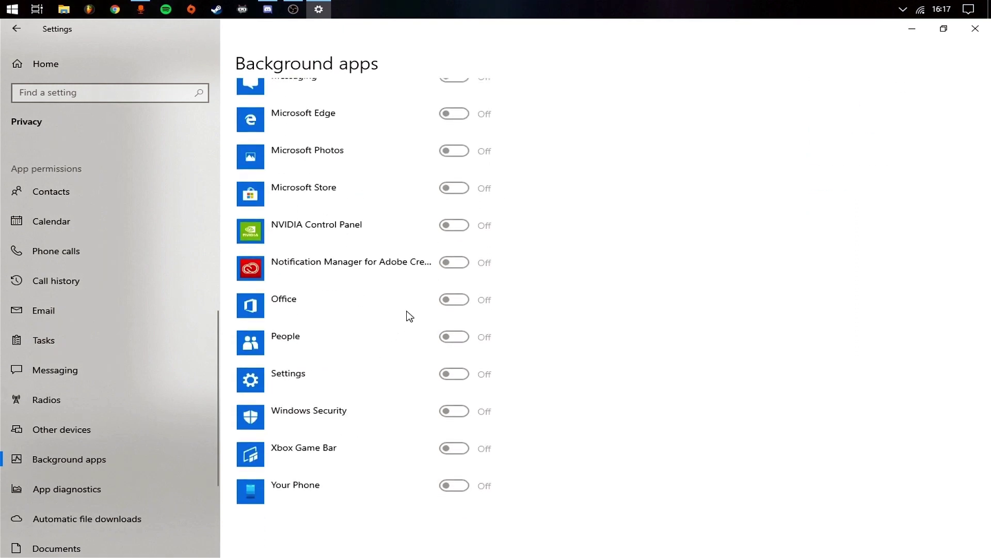
# Check the App diagnostics, Automatic file downloads, Documents, Pictures, Videos and File system permission pages.
pyautogui.scroll(-5, 67, 478)
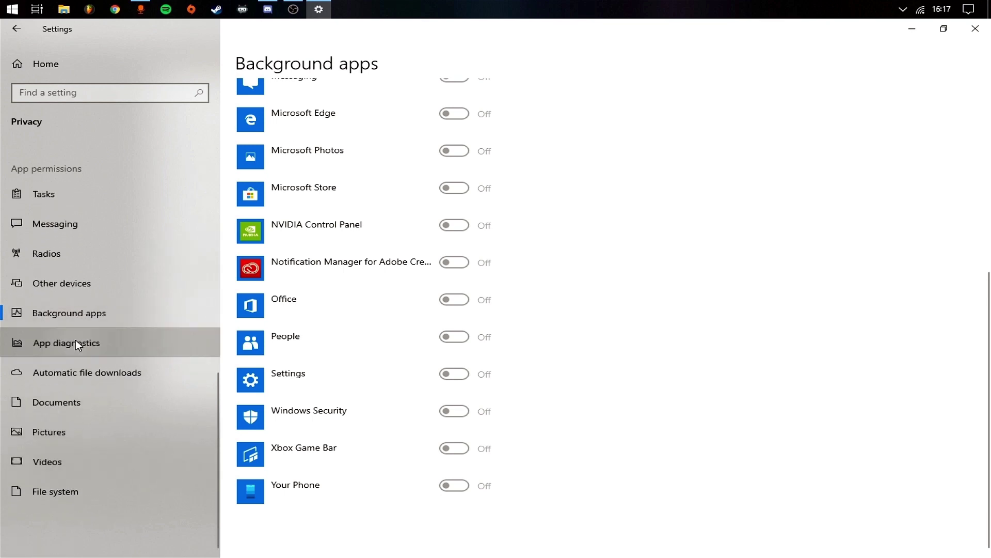
pyautogui.click(76, 341)
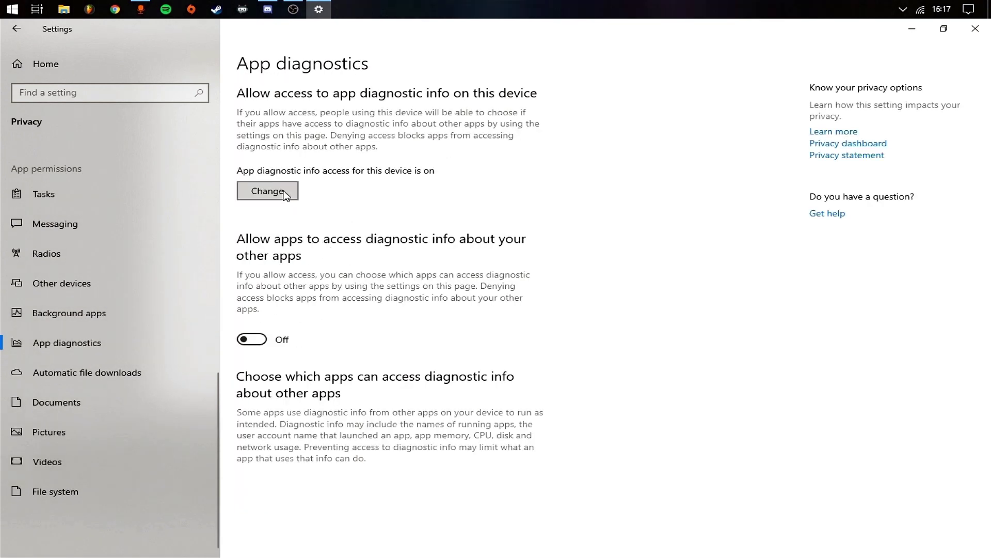
pyautogui.click(62, 373)
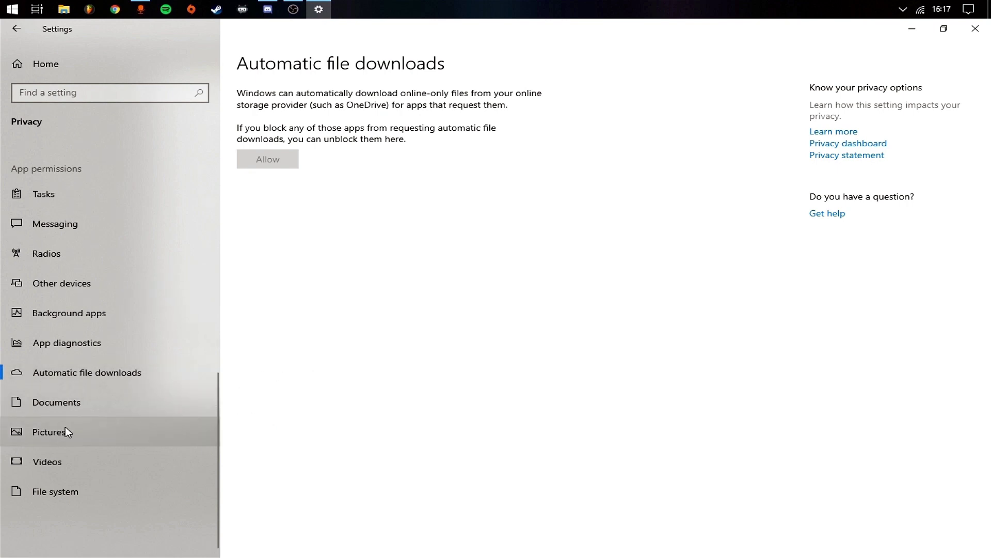
pyautogui.click(80, 410)
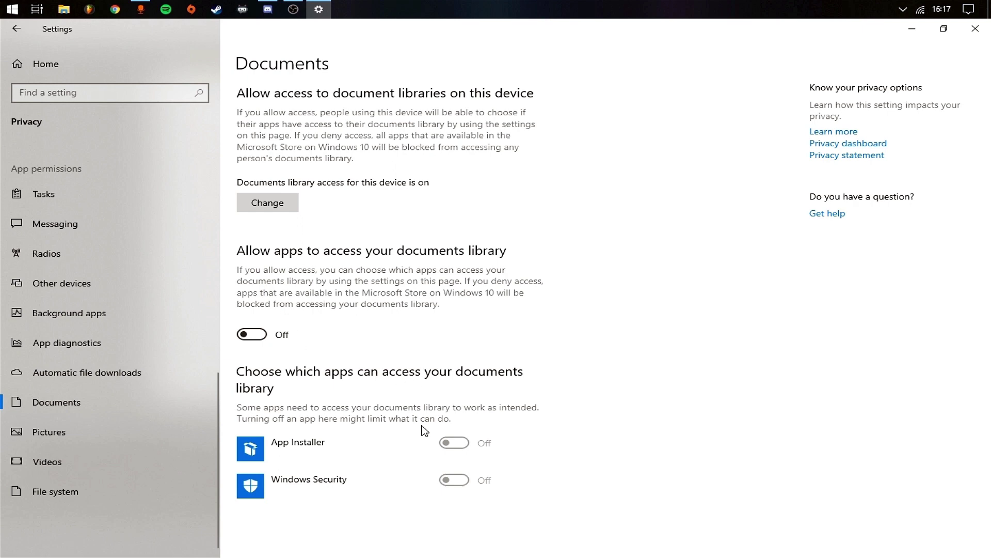
pyautogui.click(84, 433)
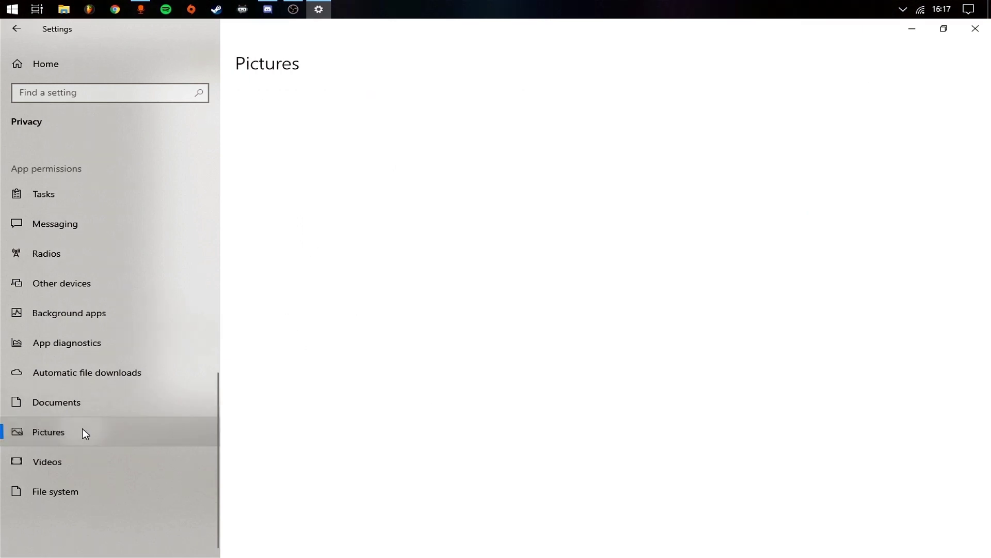
pyautogui.click(79, 462)
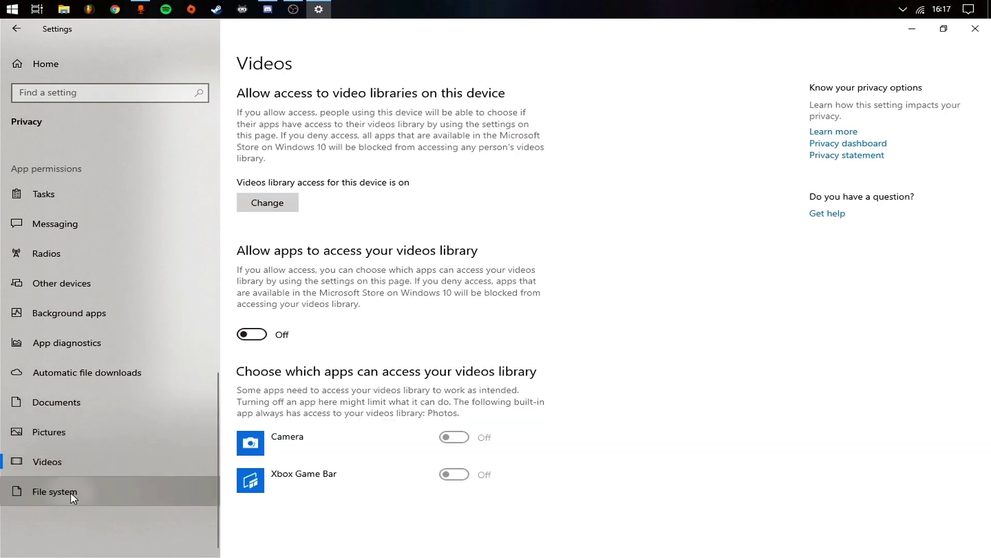
pyautogui.click(70, 493)
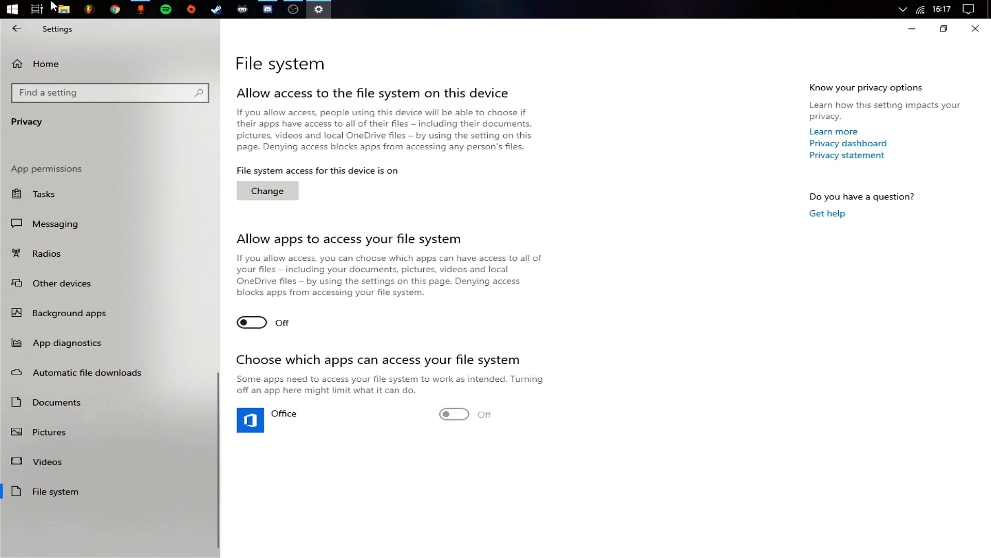
# Check the Windows Update page under Update & Security, return to the main Settings page and close Settings.
pyautogui.click(46, 63)
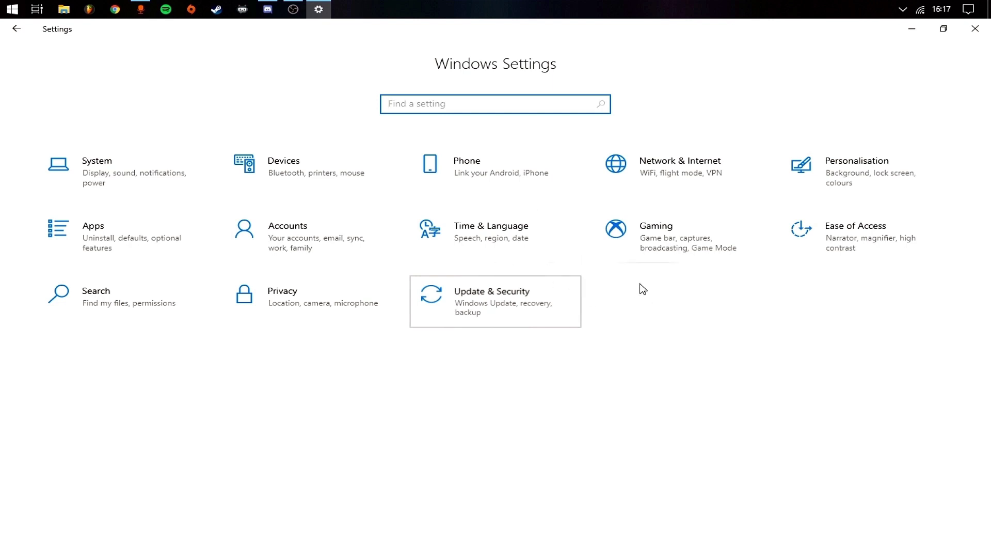
pyautogui.press('Return')
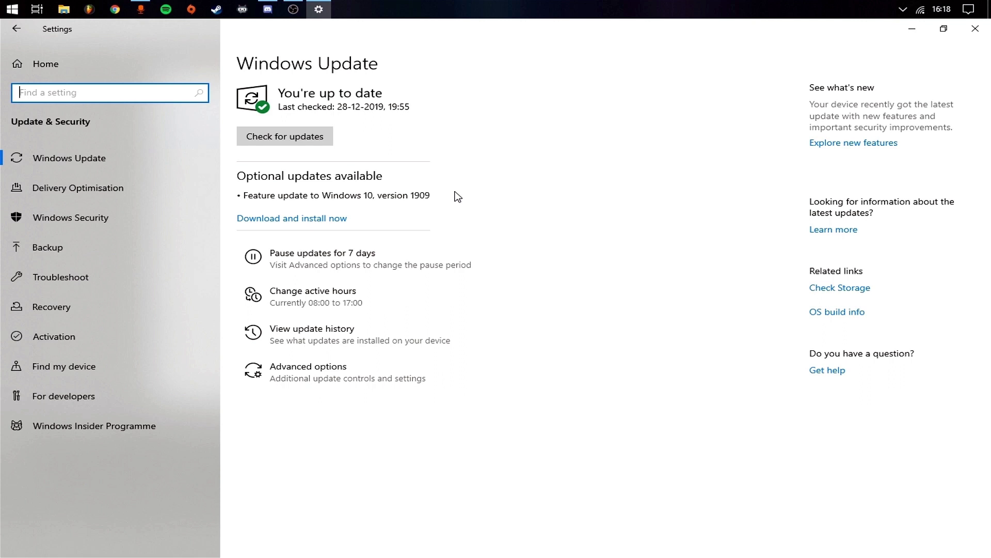
pyautogui.click(977, 30)
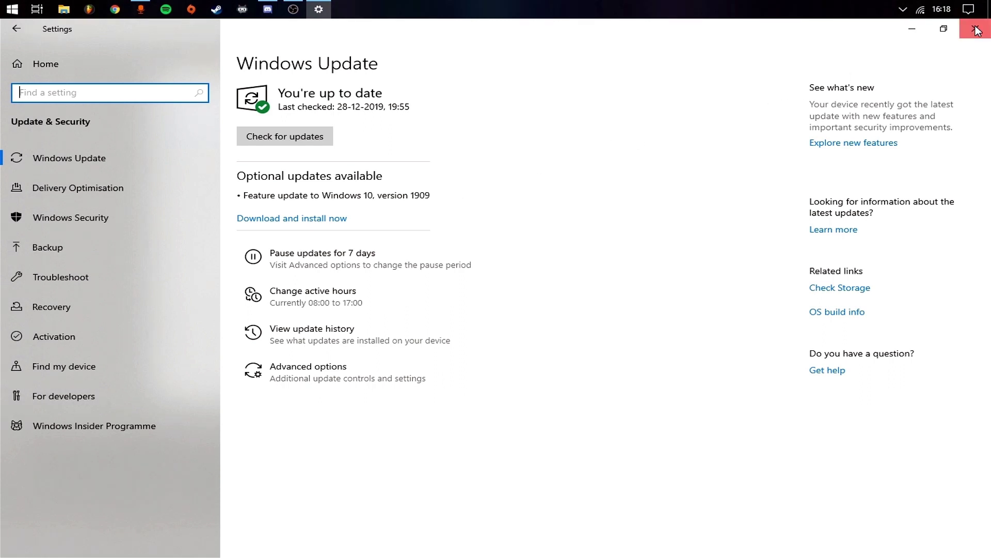
pyautogui.click(72, 66)
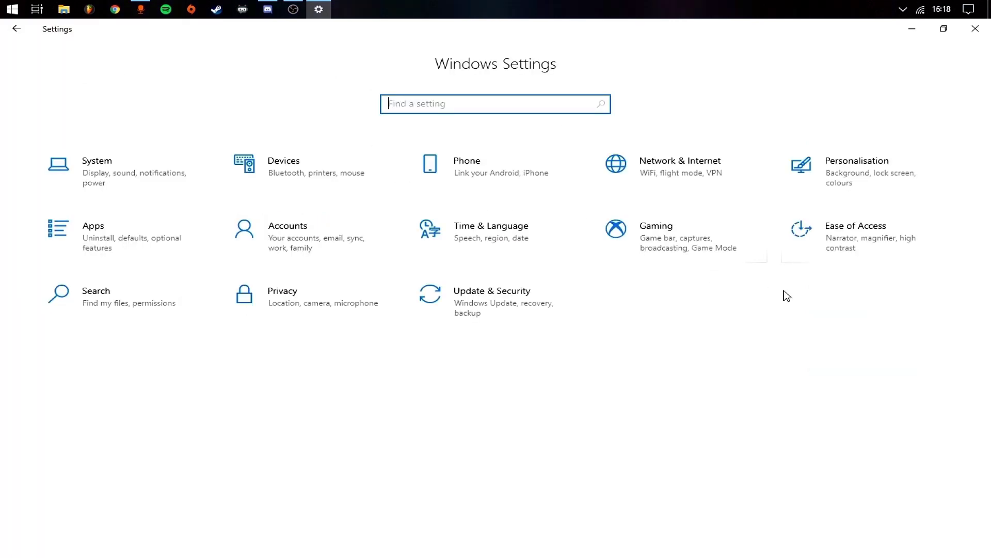
pyautogui.click(975, 29)
pyautogui.click(973, 24)
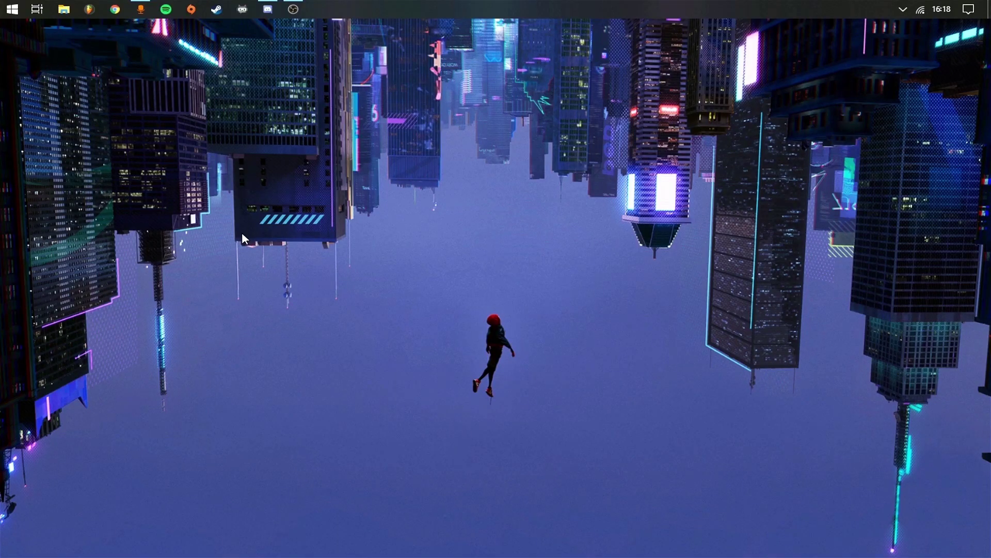
pyautogui.click(11, 9)
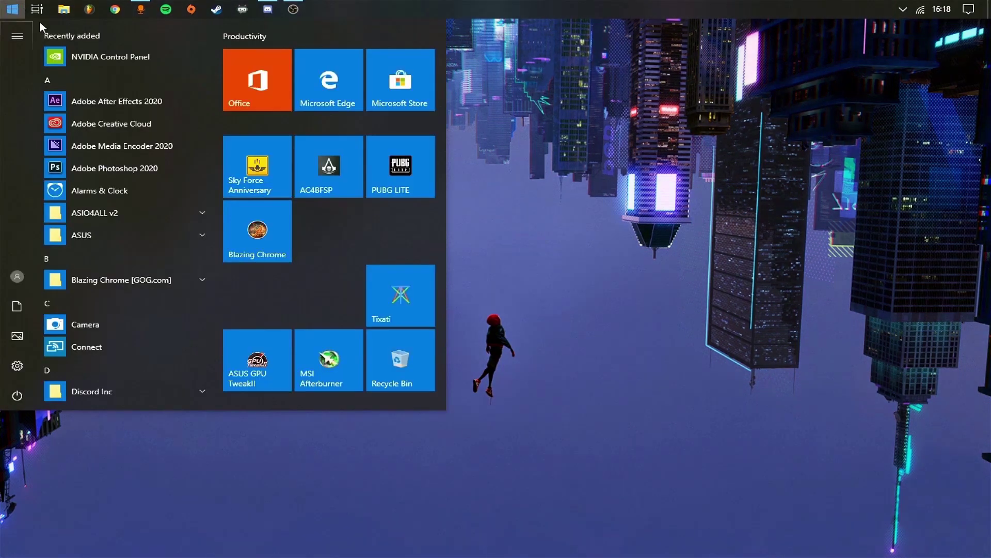
pyautogui.click(662, 341)
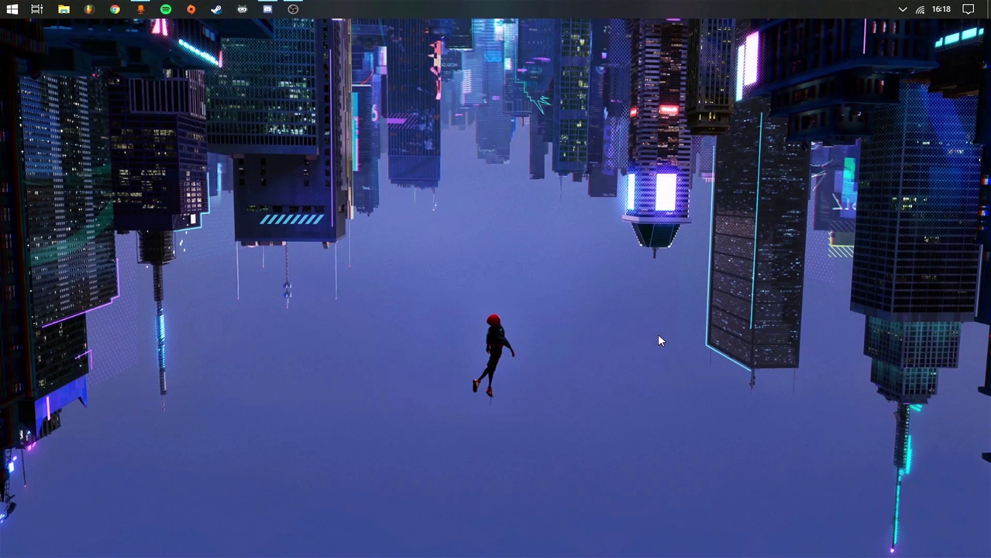
pyautogui.press('super')
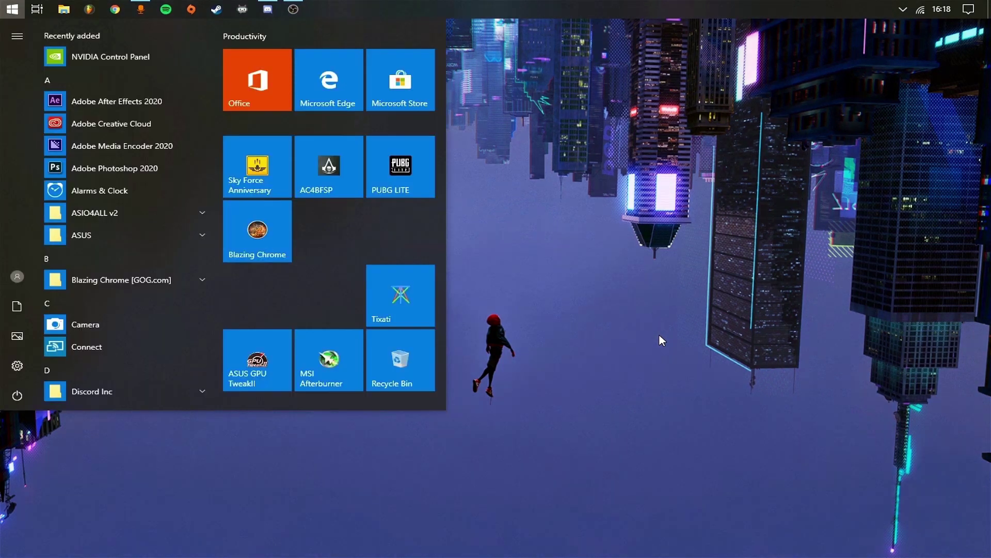
pyautogui.click(660, 330)
# Try to launch NVIDIA Control Panel from the recently added apps and check the hidden tray icons.
pyautogui.click(6, 5)
pyautogui.click(75, 57)
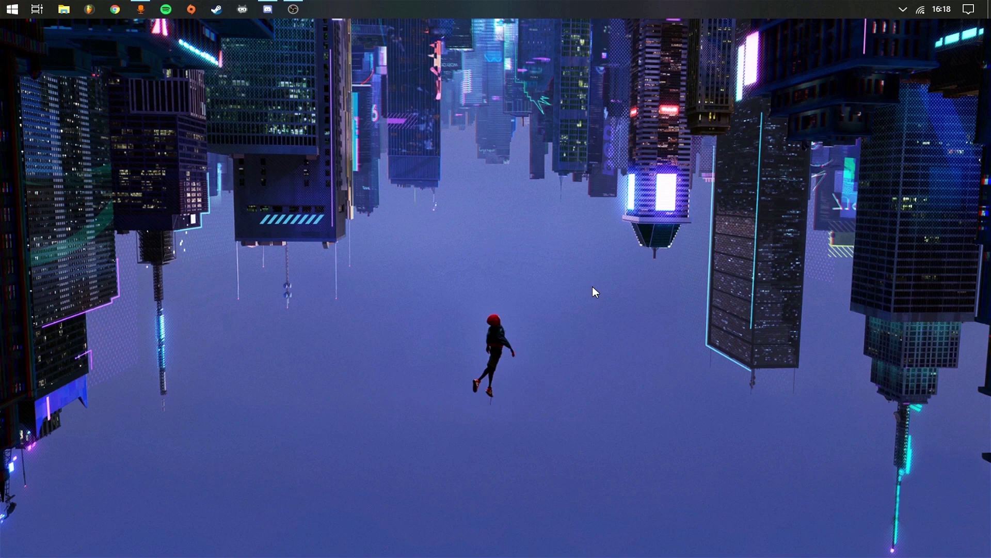
pyautogui.click(903, 9)
pyautogui.click(903, 9)
# Open the Services console by running the services.msc command.
pyautogui.press('super+r')
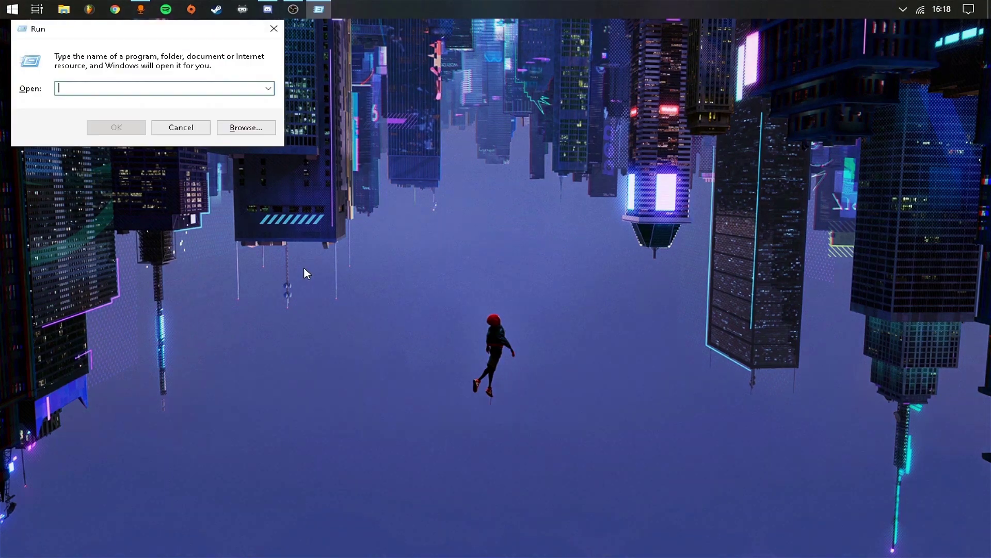
pyautogui.write('services.msc')
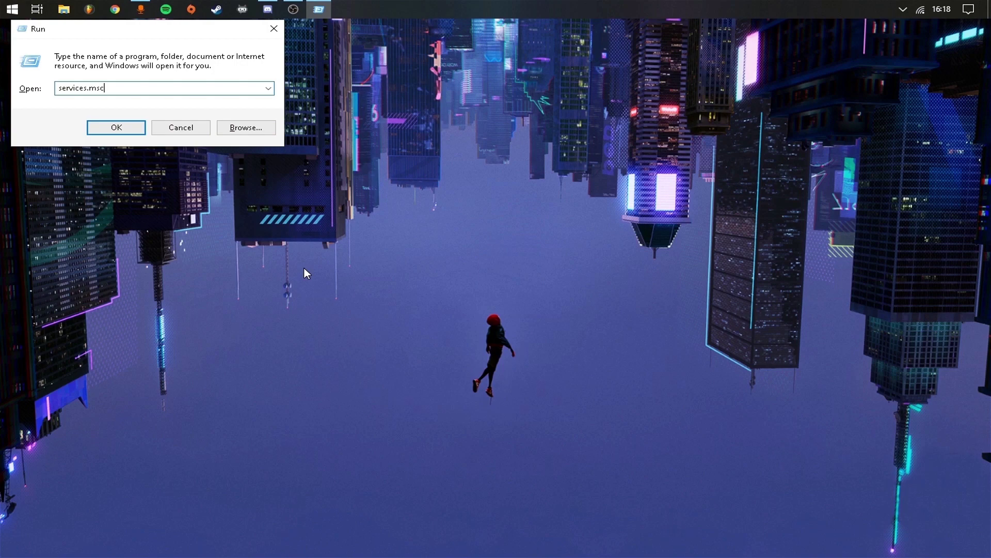
pyautogui.press('Return')
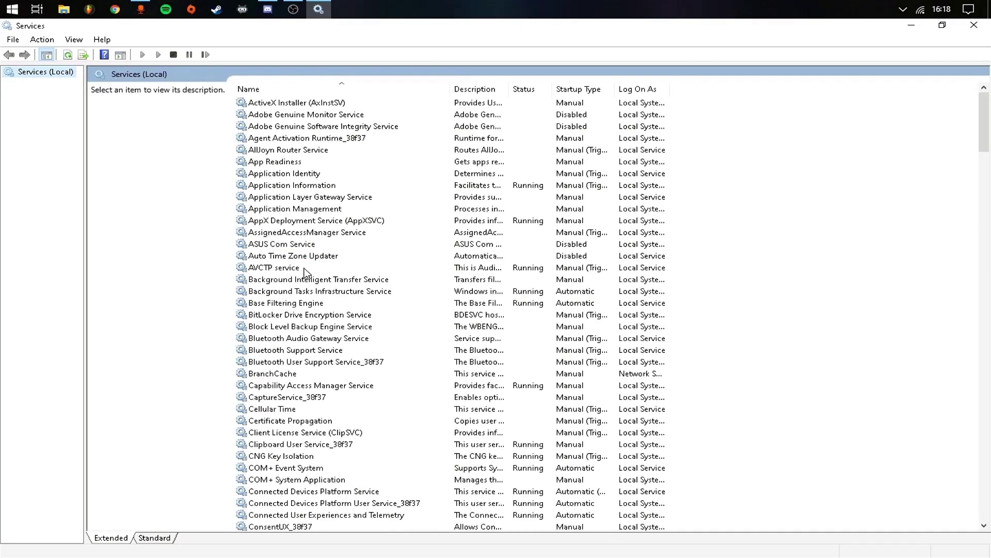
# Find the NVIDIA Display Container LS service in the services list and start it.
pyautogui.click(305, 309)
pyautogui.write('nv')
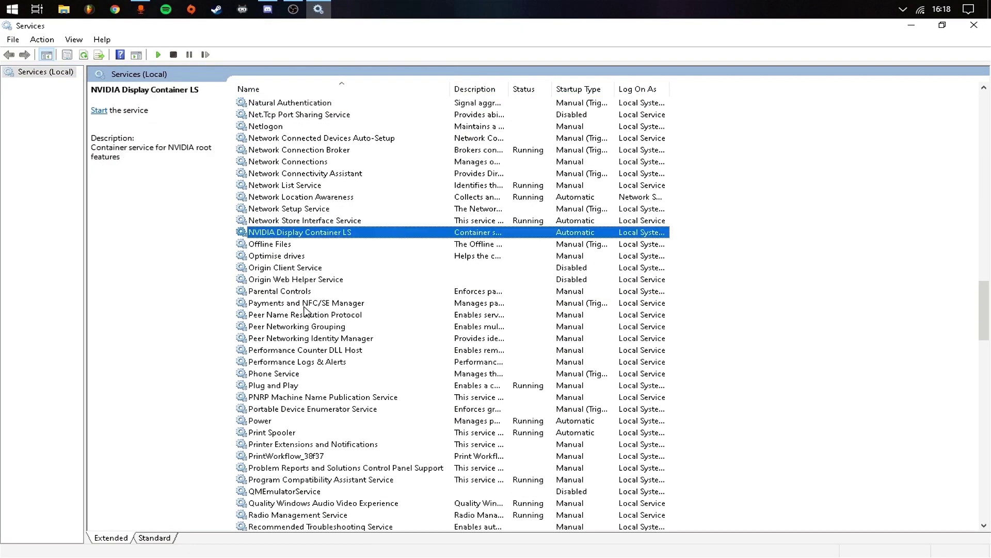
pyautogui.rightClick(298, 237)
pyautogui.click(320, 248)
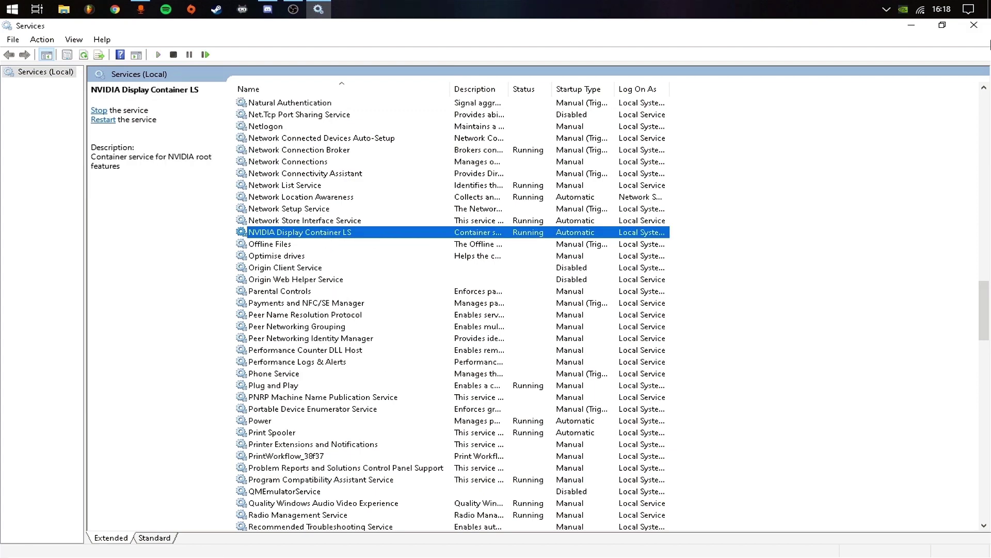
# Close the Services window, then open NVIDIA Control Panel and maximise its window.
pyautogui.click(974, 25)
pyautogui.rightClick(906, 10)
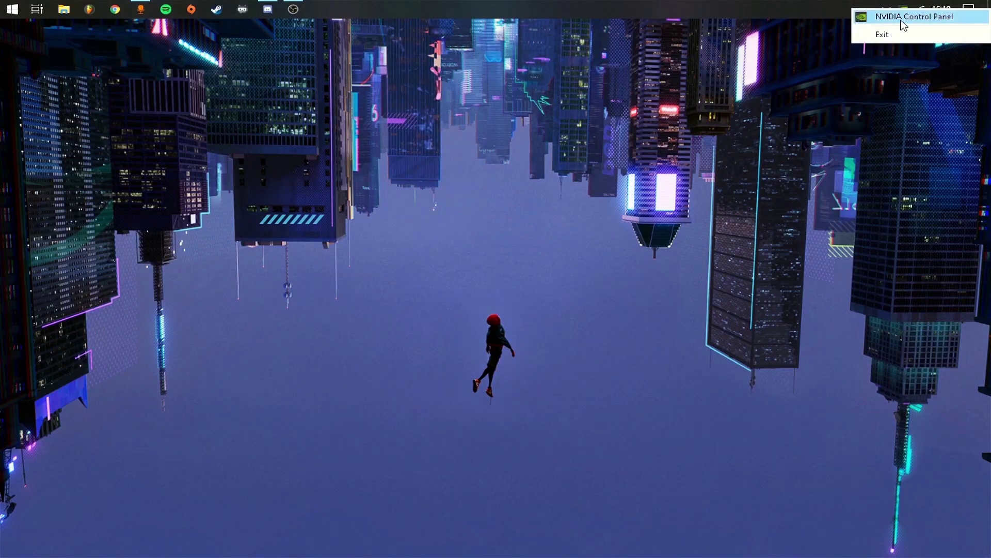
pyautogui.click(905, 19)
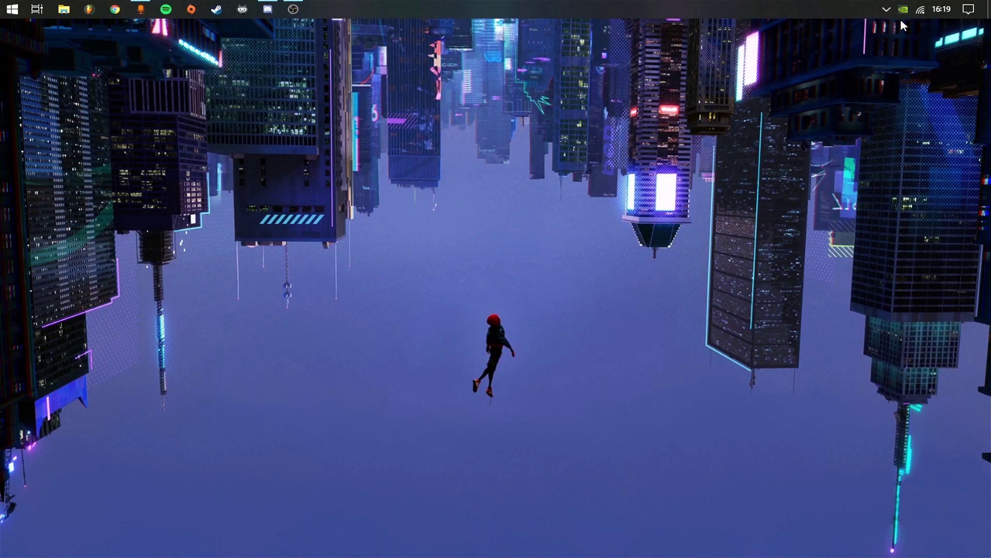
pyautogui.rightClick(587, 5)
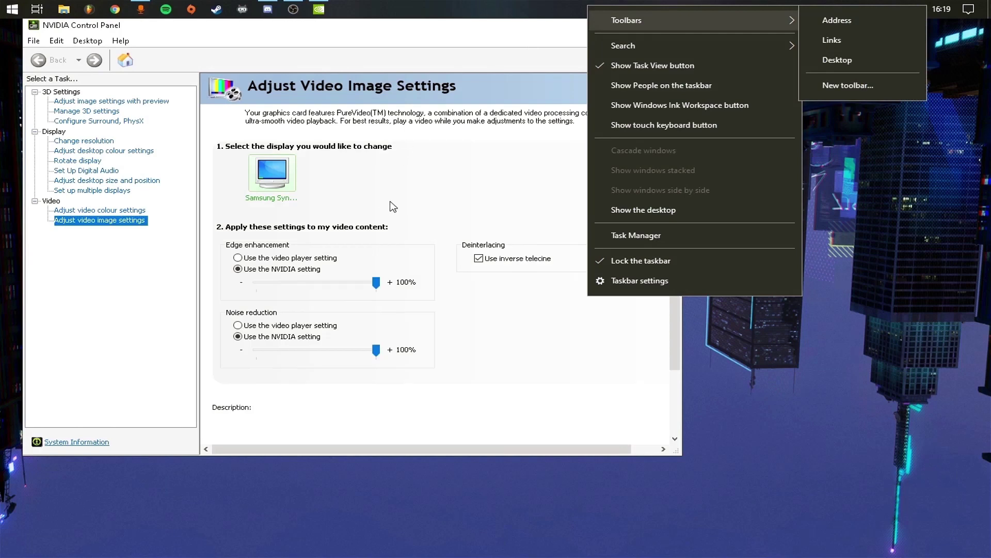
pyautogui.click(635, 25)
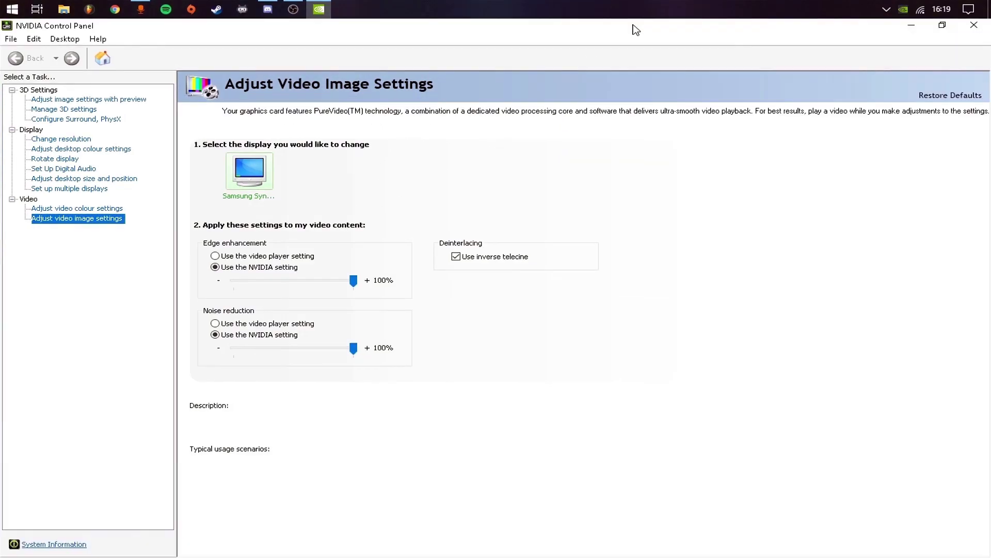
# Set the image settings with preview to use the advanced 3D image settings and go to the Manage 3D Settings page.
pyautogui.click(96, 100)
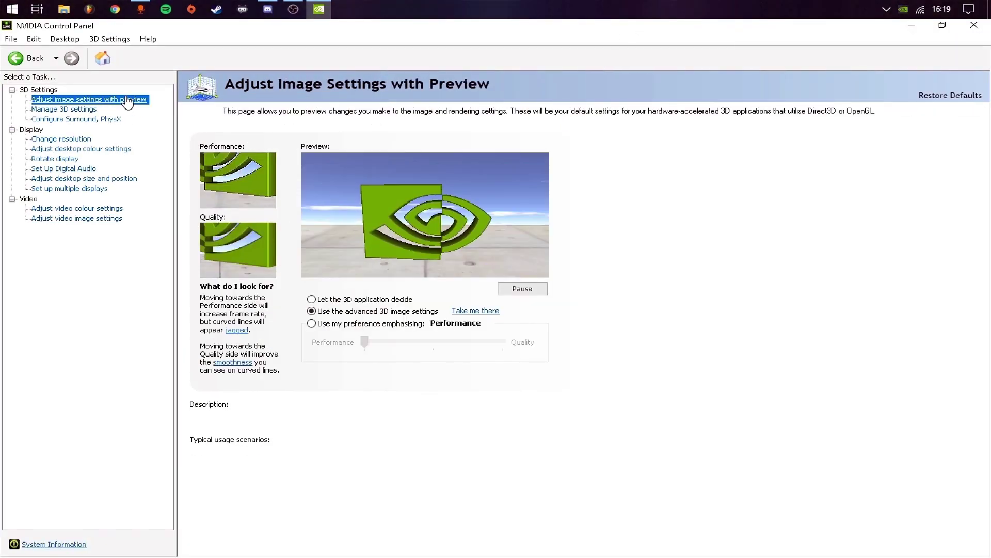
pyautogui.click(312, 323)
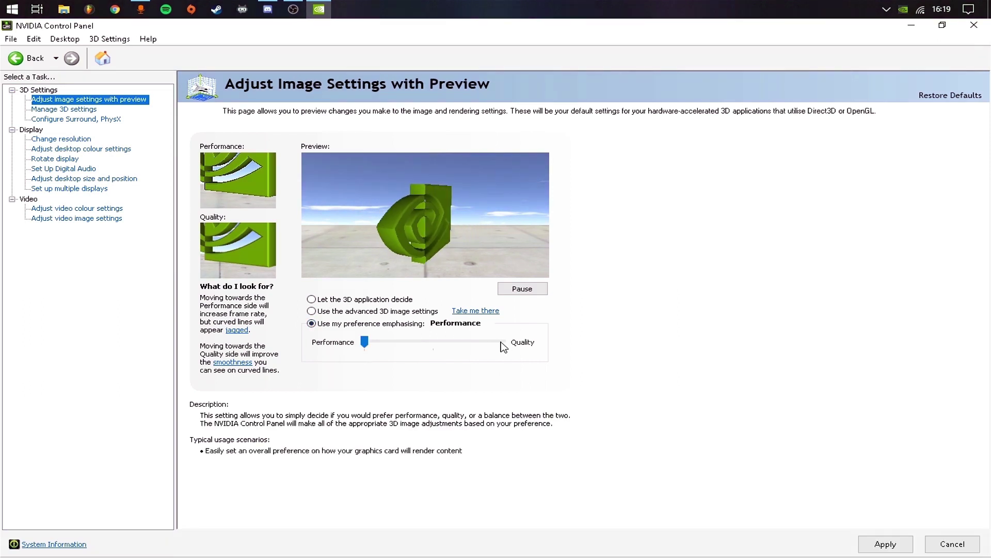
pyautogui.moveTo(364, 342); pyautogui.dragTo(333, 358)
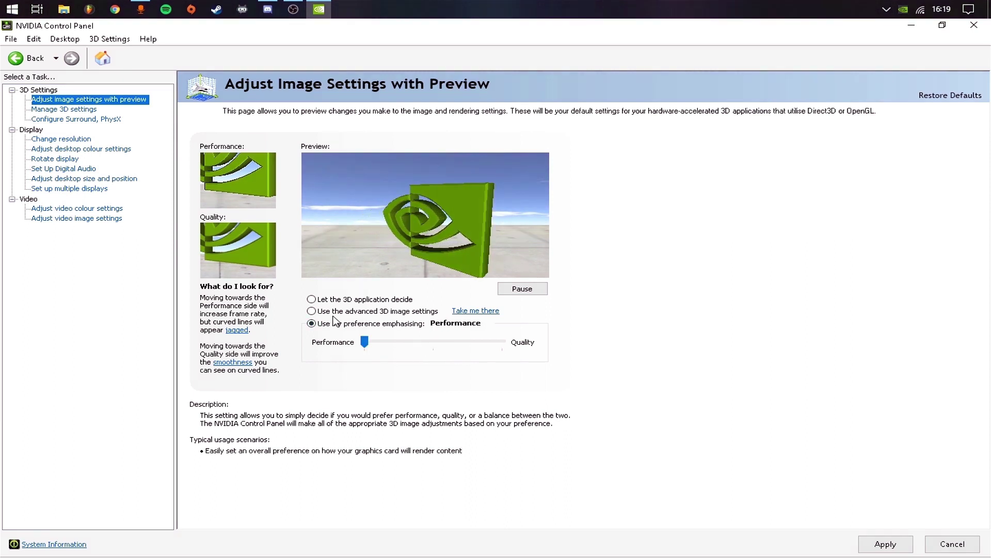
pyautogui.click(312, 312)
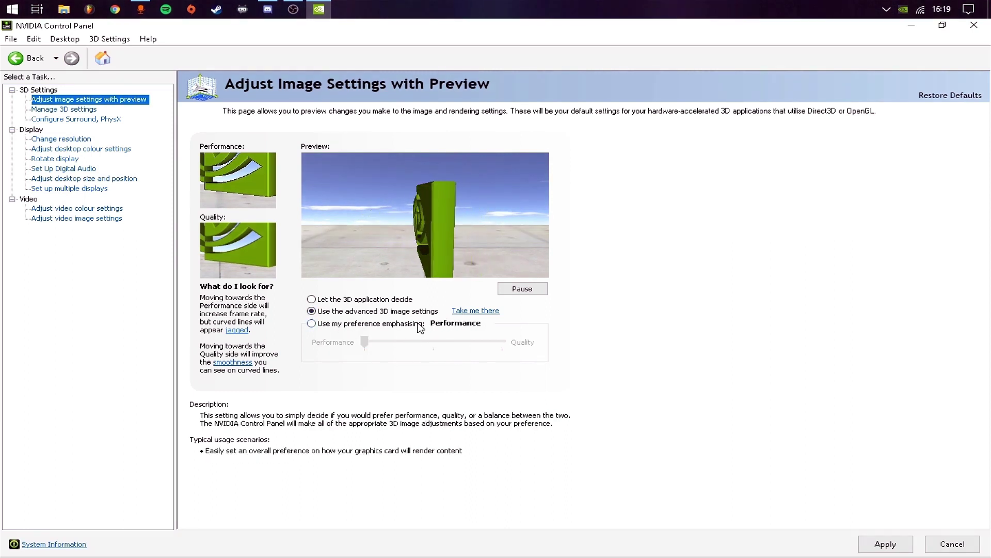
pyautogui.click(472, 312)
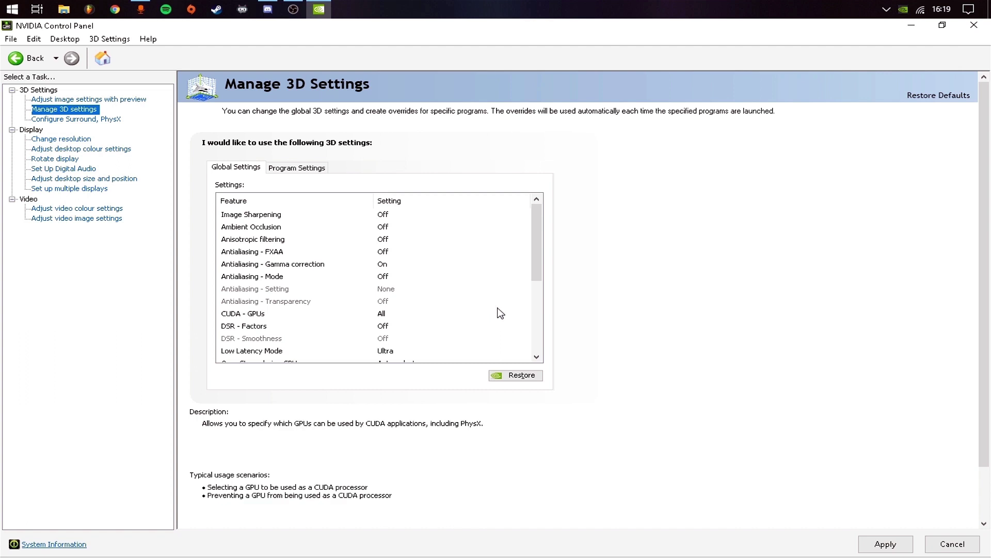
# Examine the Image Sharpening feature and look through the whole list of global 3D settings.
pyautogui.click(312, 217)
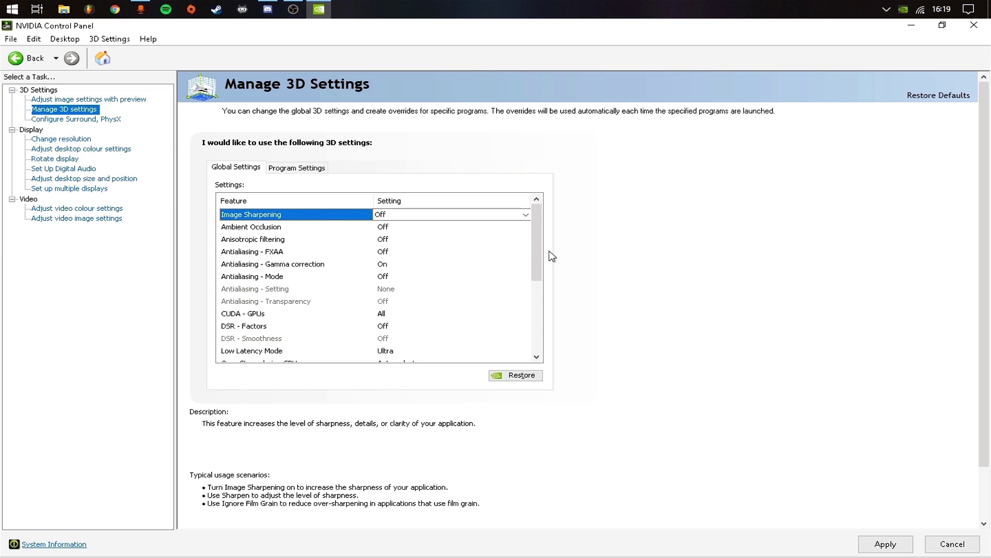
pyautogui.moveTo(537, 252); pyautogui.dragTo(542, 219)
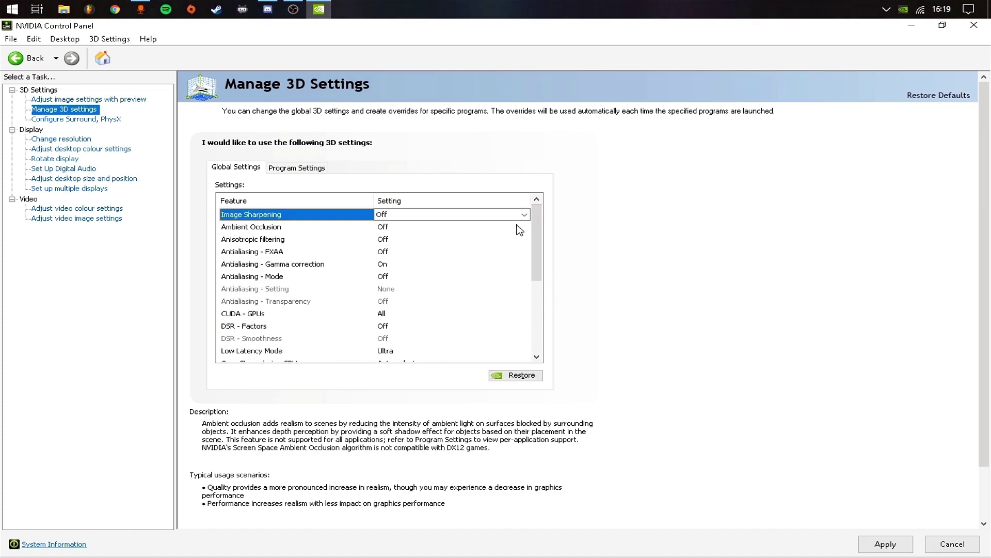
pyautogui.click(337, 227)
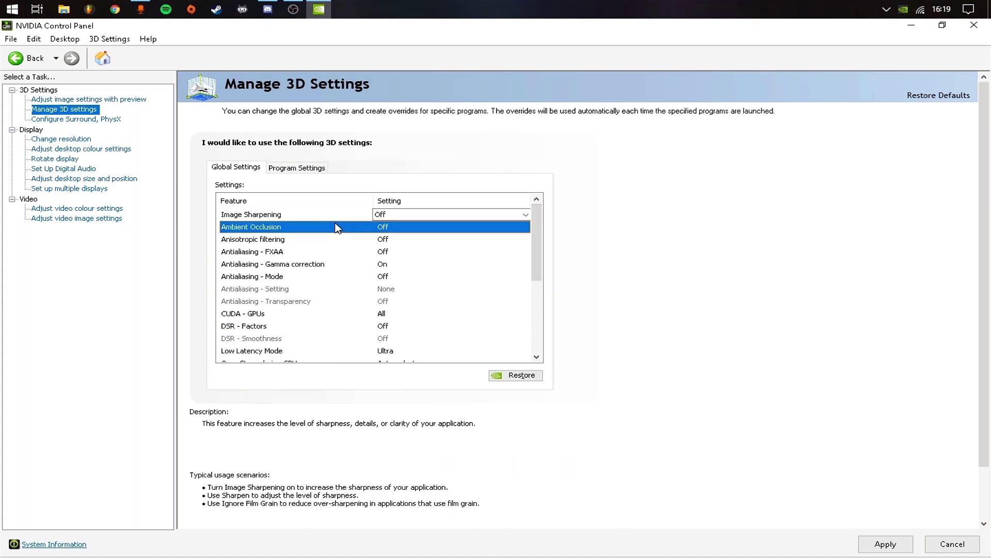
pyautogui.click(337, 217)
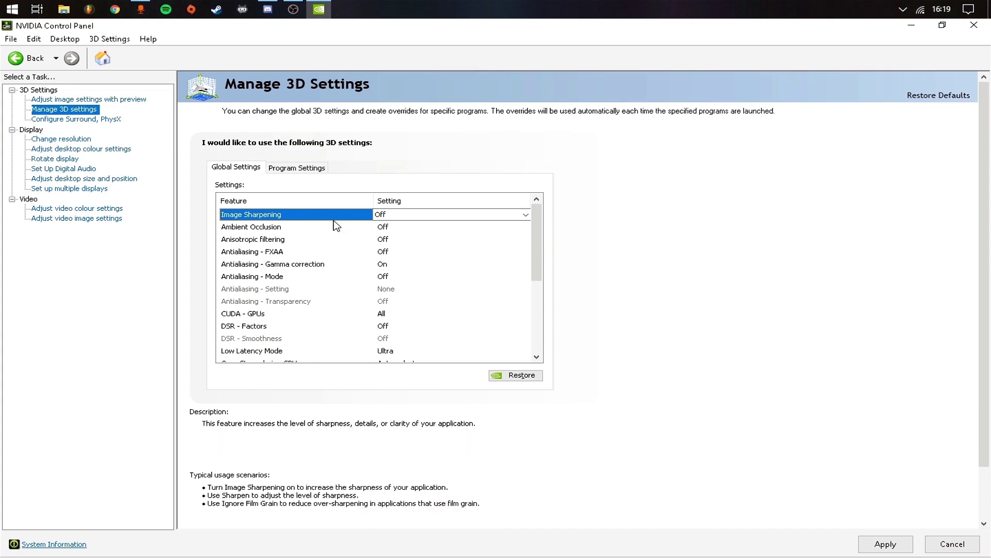
pyautogui.scroll(-4, 307, 331)
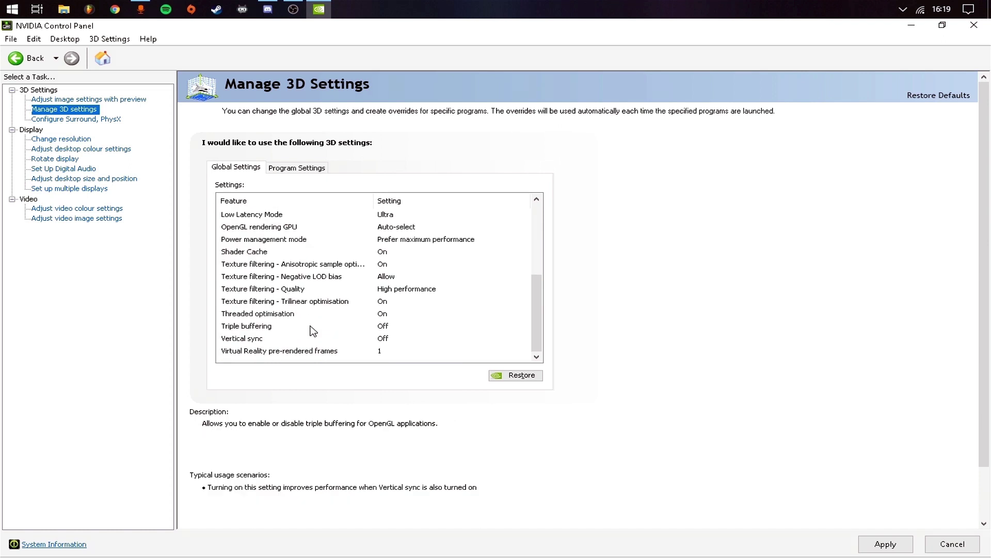
pyautogui.scroll(4, 317, 327)
pyautogui.scroll(-3, 321, 325)
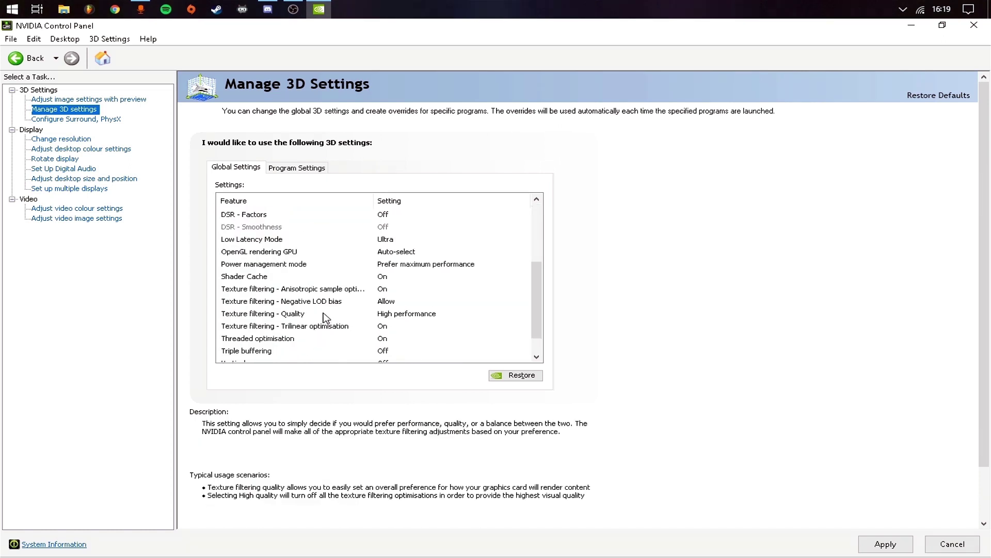
pyautogui.scroll(-1, 324, 323)
pyautogui.scroll(4, 325, 320)
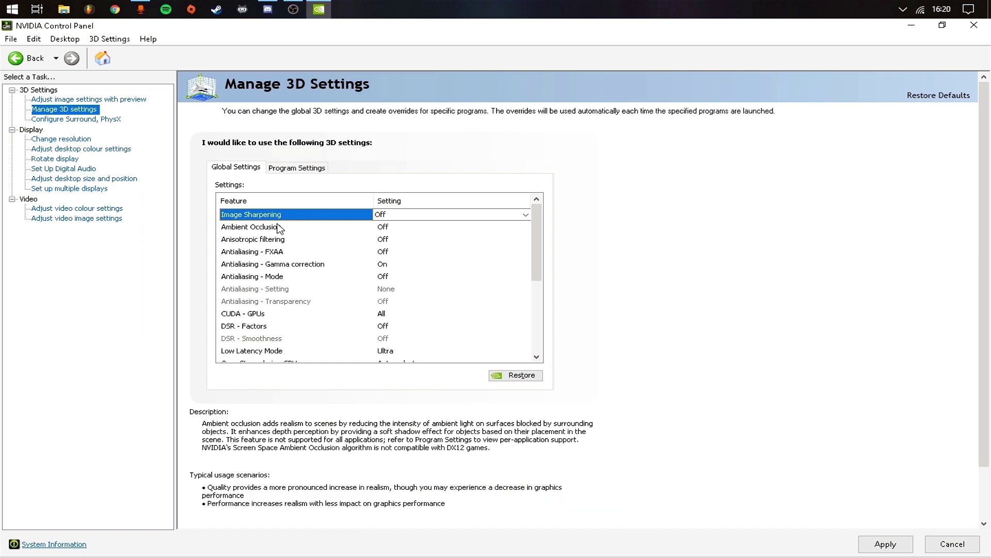
# Check the global settings for Ambient Occlusion, Anisotropic filtering and CUDA - GPUs.
pyautogui.click(251, 229)
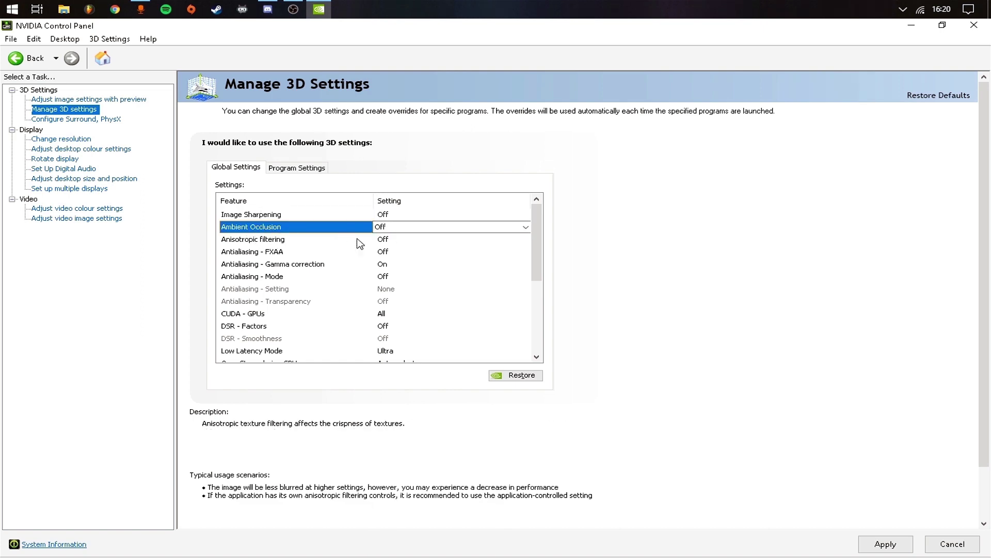
pyautogui.click(265, 242)
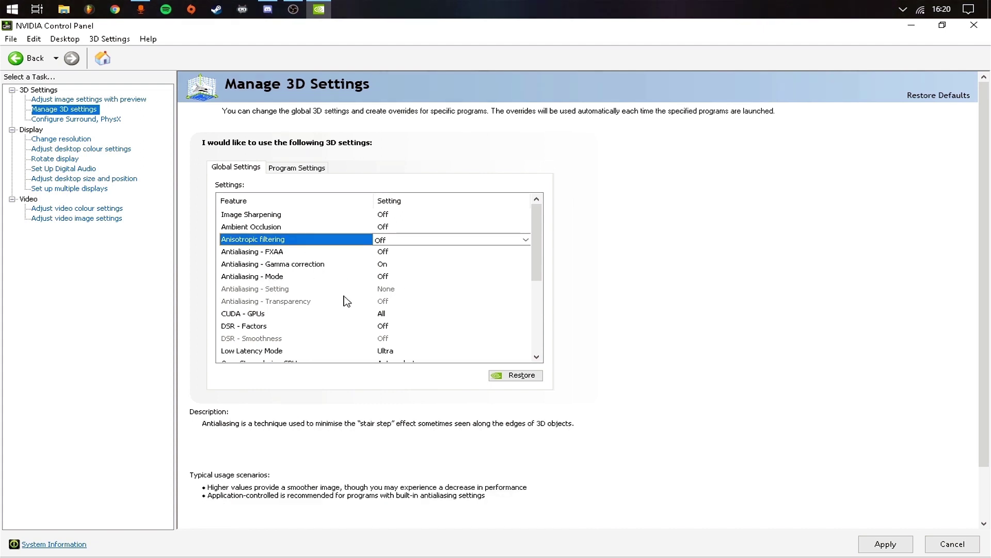
pyautogui.click(392, 319)
pyautogui.click(403, 316)
pyautogui.click(327, 314)
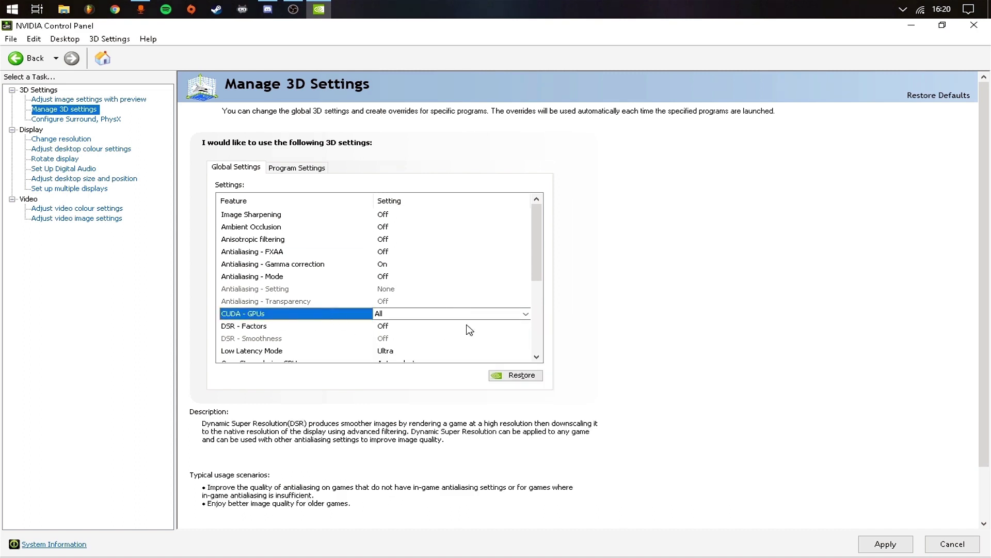
pyautogui.click(401, 316)
pyautogui.click(332, 314)
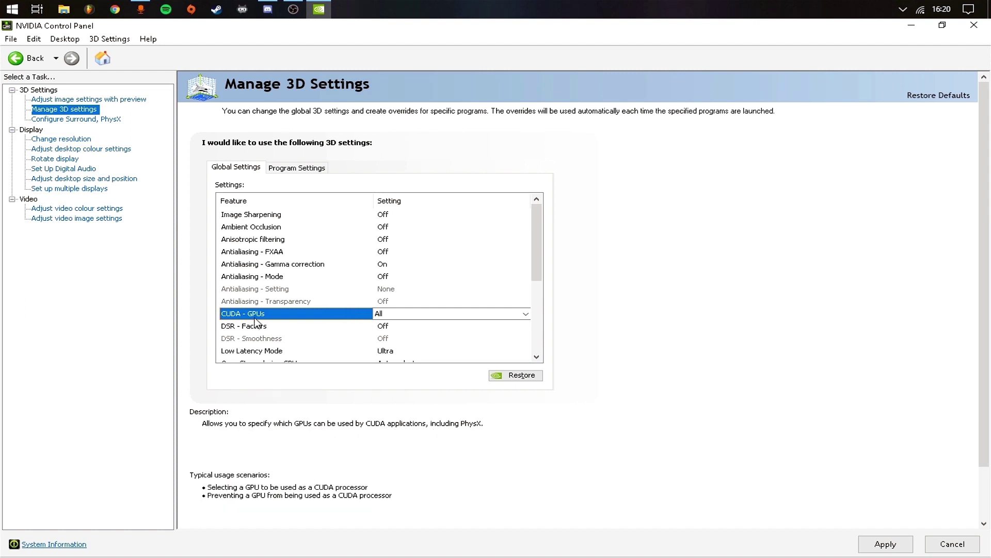
# Check the global Low Latency Mode setting and its available options.
pyautogui.scroll(-1, 310, 328)
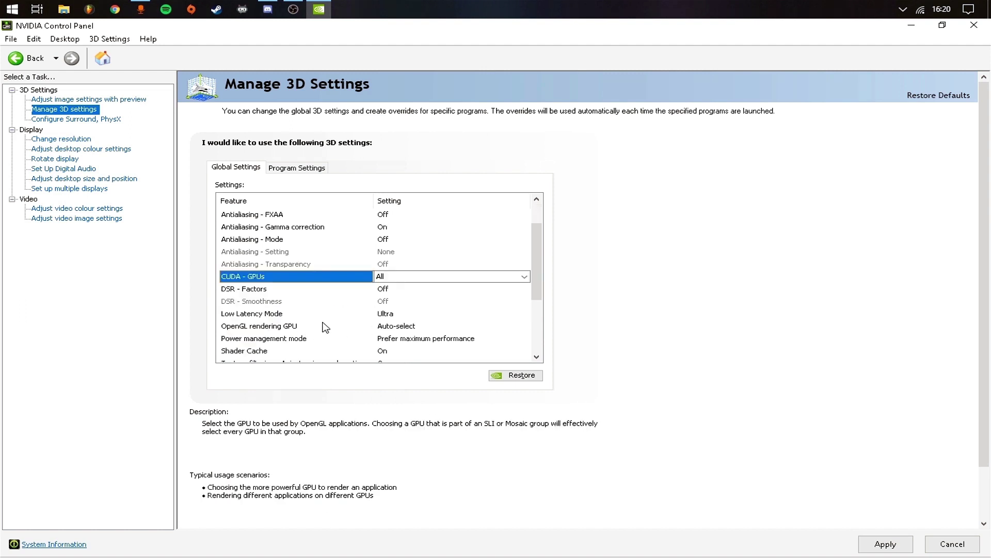
pyautogui.click(292, 317)
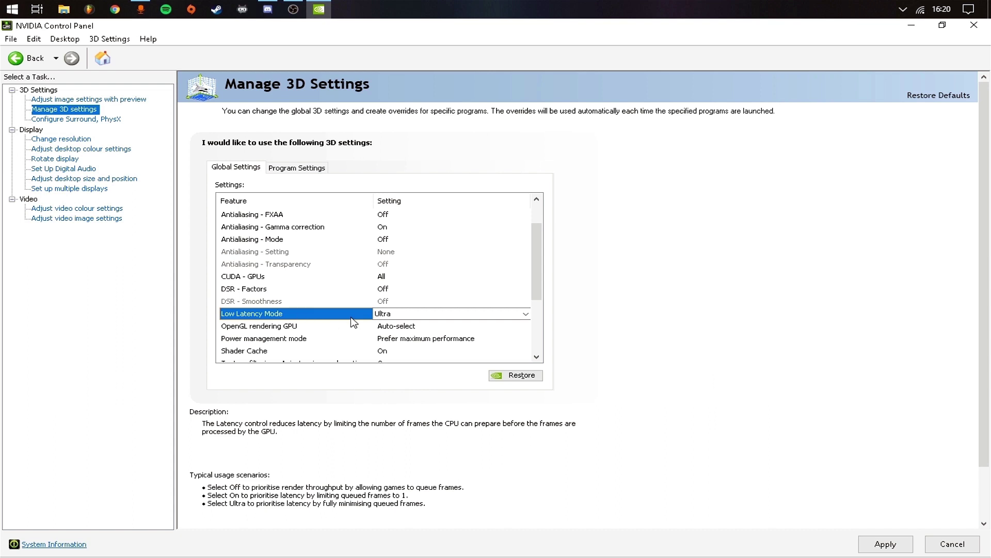
pyautogui.click(400, 317)
pyautogui.click(408, 317)
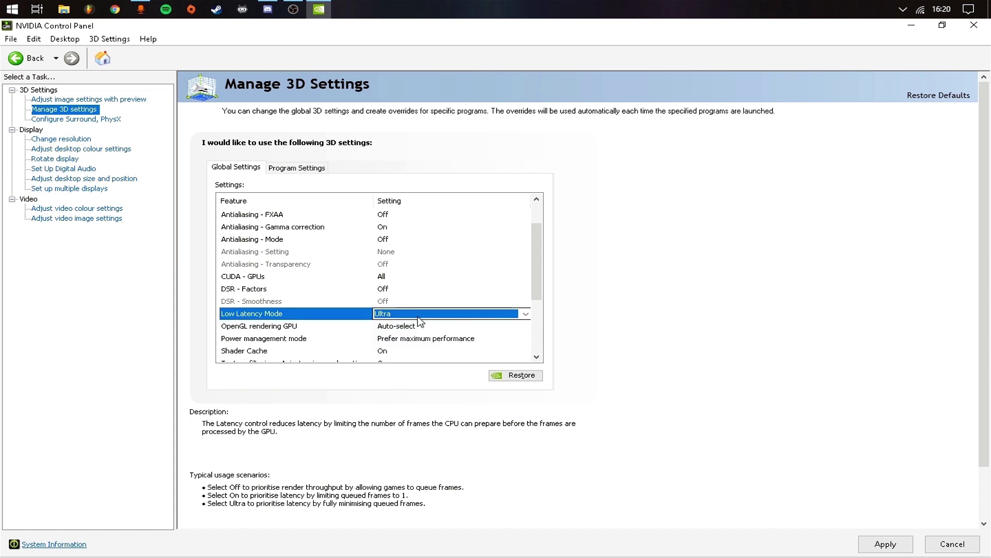
pyautogui.click(334, 313)
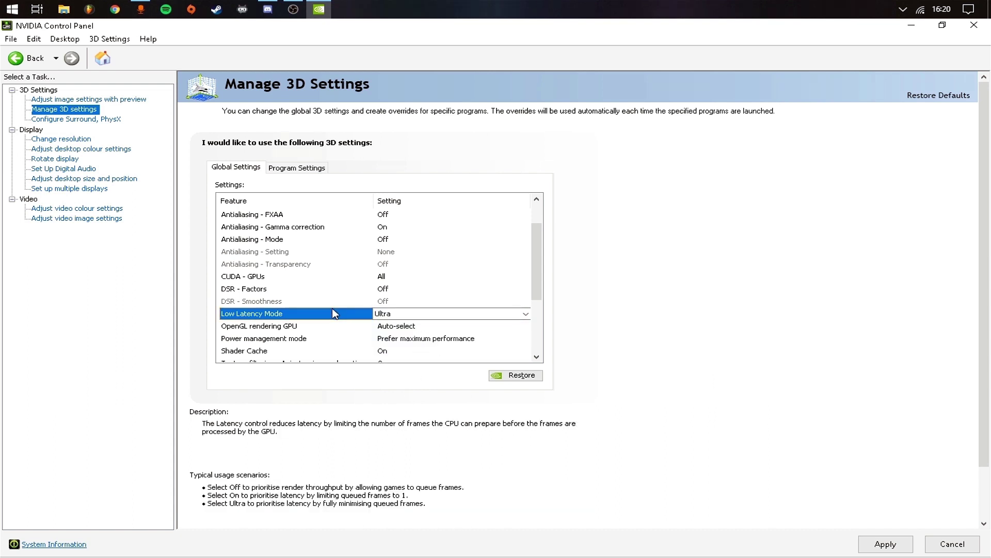
# Check the global OpenGL rendering GPU, Power management mode and Shader Cache settings and the remaining features down to Virtual Reality pre-rendered frames.
pyautogui.click(290, 326)
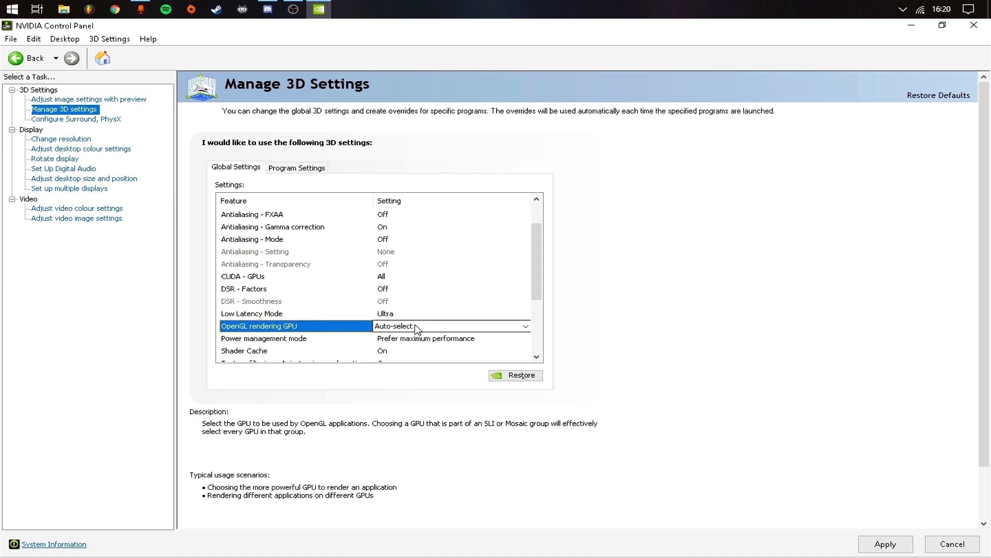
pyautogui.click(281, 352)
pyautogui.click(301, 339)
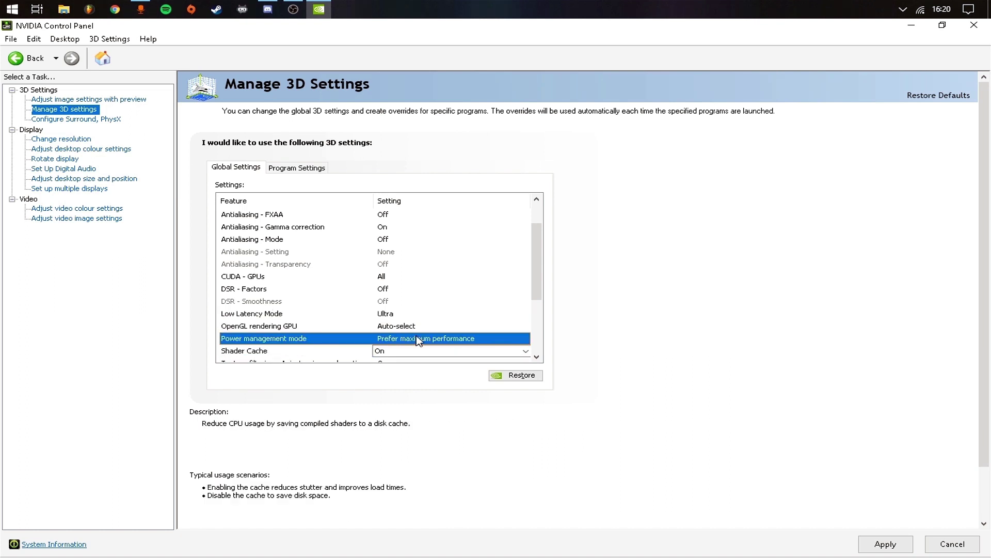
pyautogui.moveTo(537, 292); pyautogui.dragTo(535, 319)
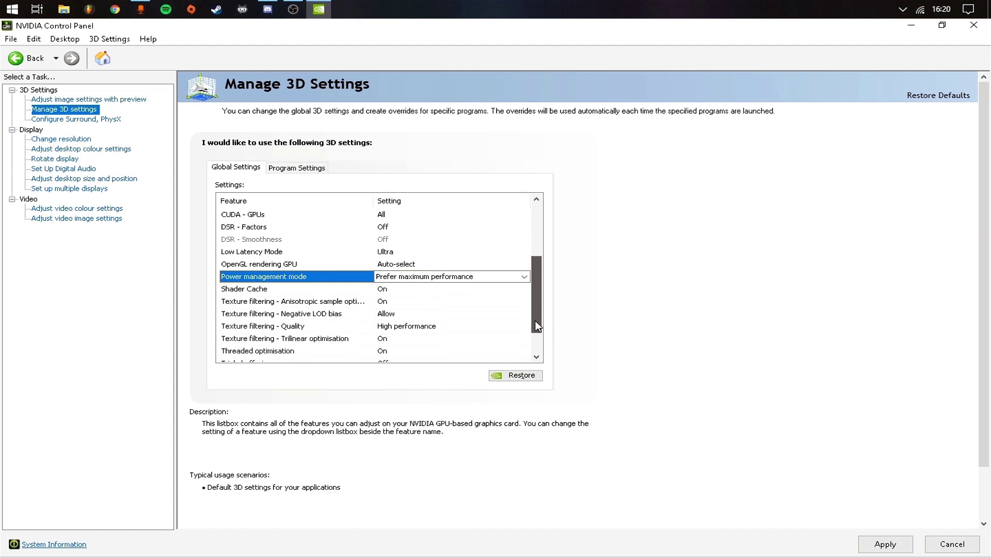
pyautogui.click(254, 290)
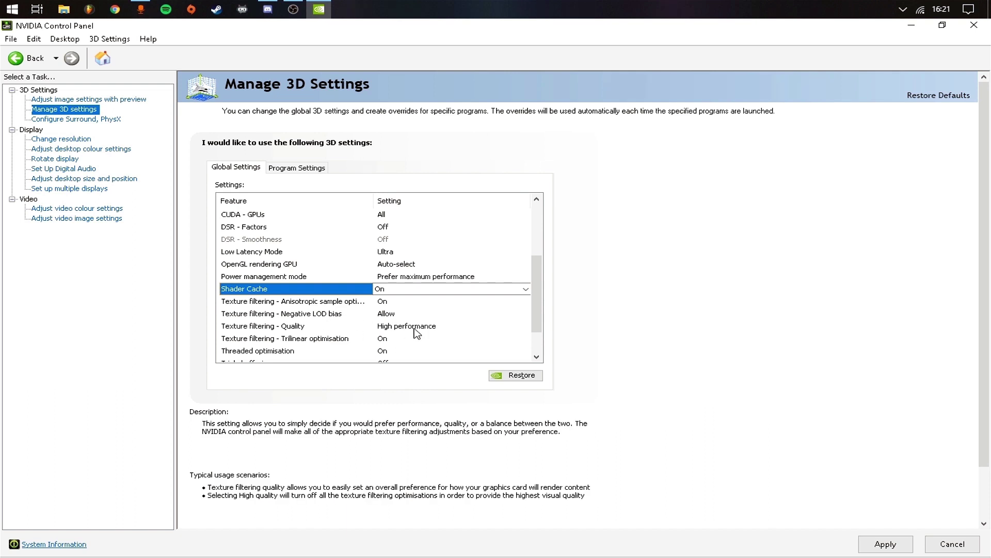
pyautogui.scroll(-2, 538, 323)
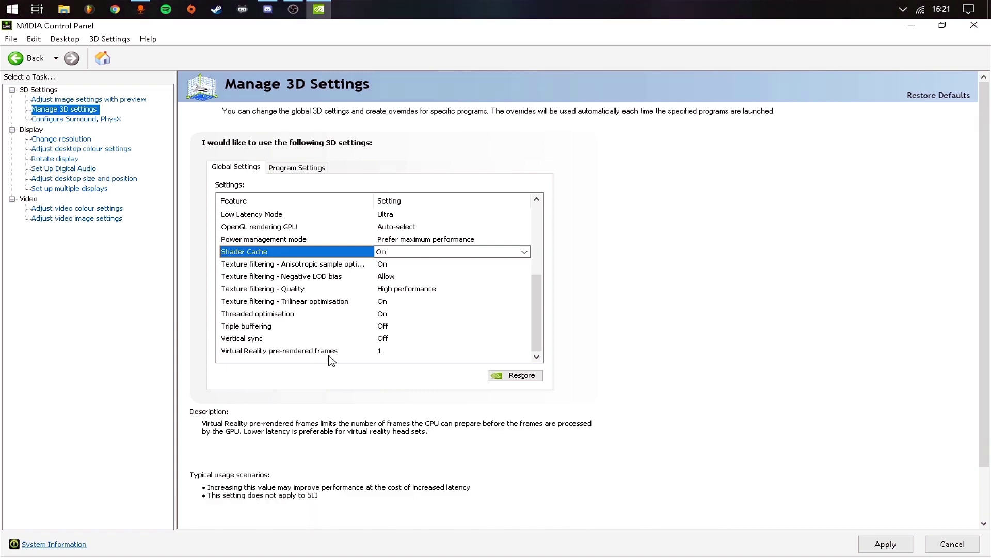
pyautogui.moveTo(540, 346)
pyautogui.mouseDown()
pyautogui.moveTo(546, 278)
pyautogui.moveTo(540, 360)
pyautogui.mouseUp()
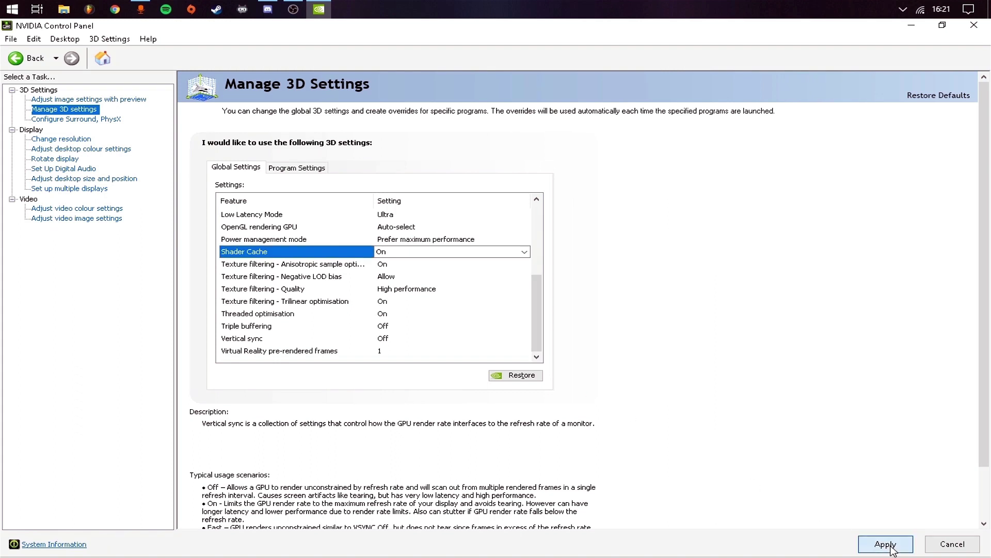
# Open the program-specific 3D settings and look through the list of programs that can be customised.
pyautogui.click(284, 171)
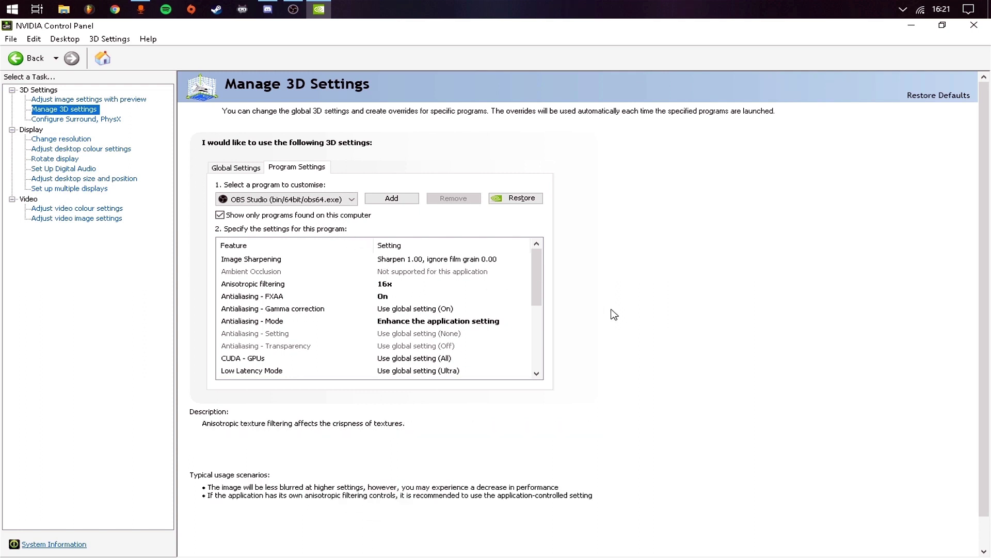
pyautogui.click(306, 199)
pyautogui.click(306, 199)
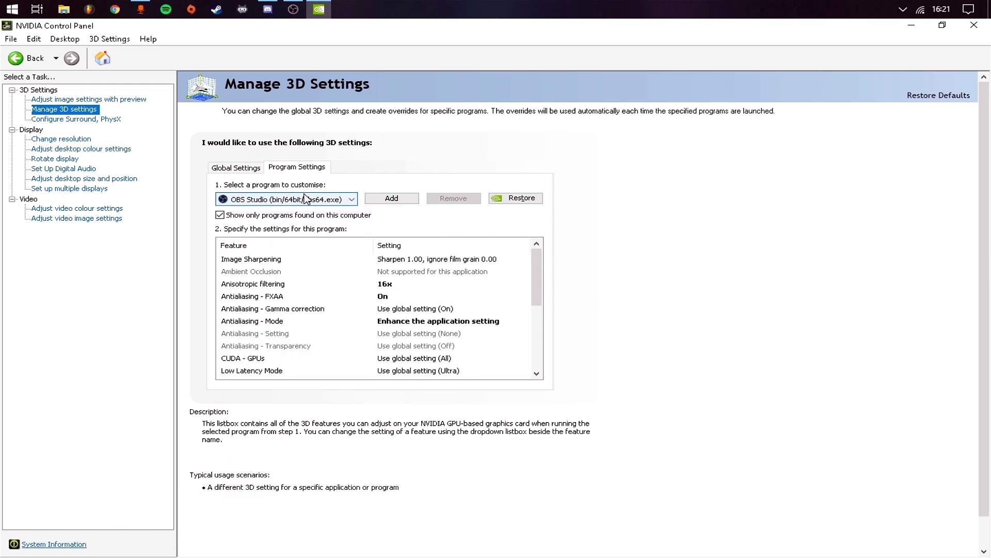
pyautogui.click(305, 199)
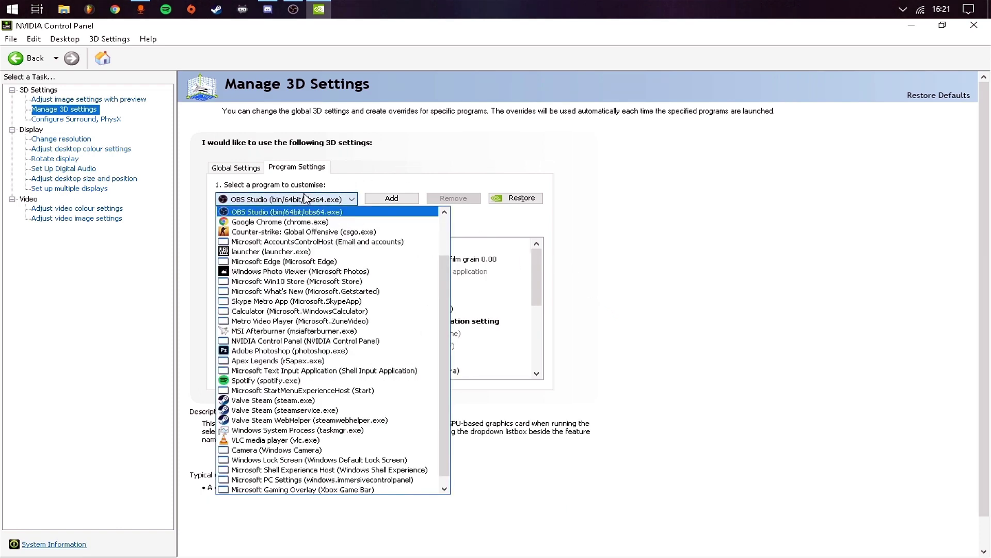
pyautogui.click(572, 255)
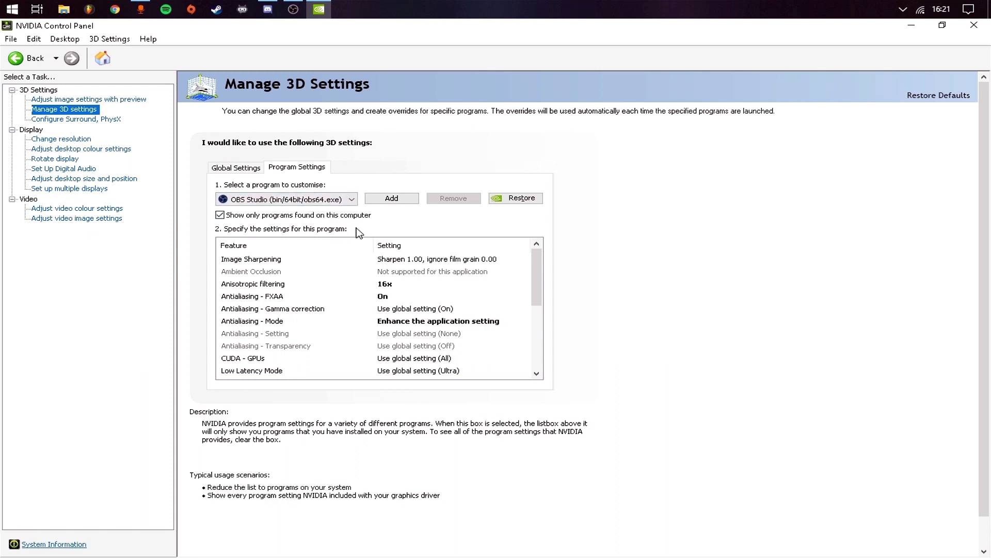
# Set OBS Studio's Image Sharpening to On with sharpen 1.00 and ignore film grain 0.00.
pyautogui.click(354, 262)
pyautogui.click(397, 260)
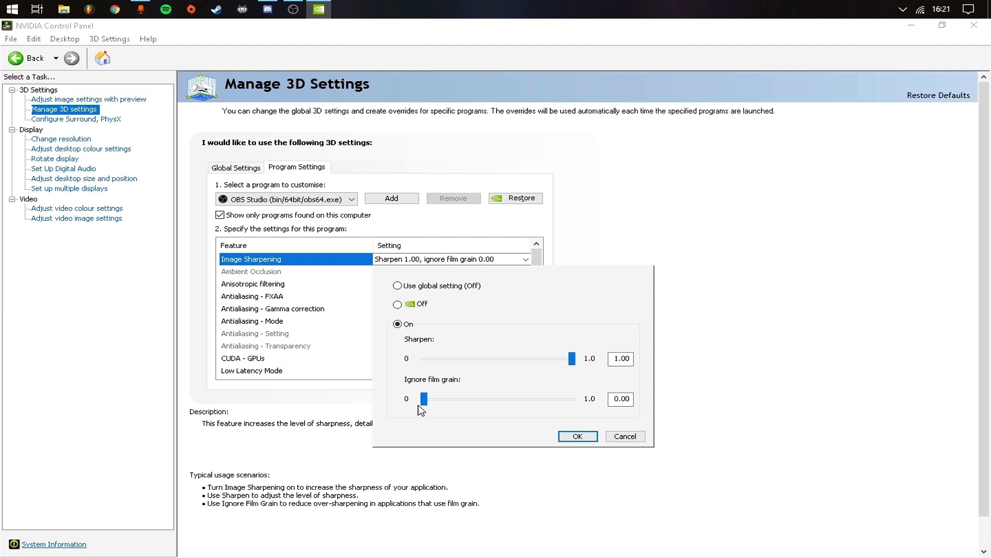
pyautogui.moveTo(575, 363); pyautogui.dragTo(473, 373)
pyautogui.click(462, 362)
pyautogui.moveTo(460, 366); pyautogui.dragTo(586, 377)
pyautogui.click(571, 438)
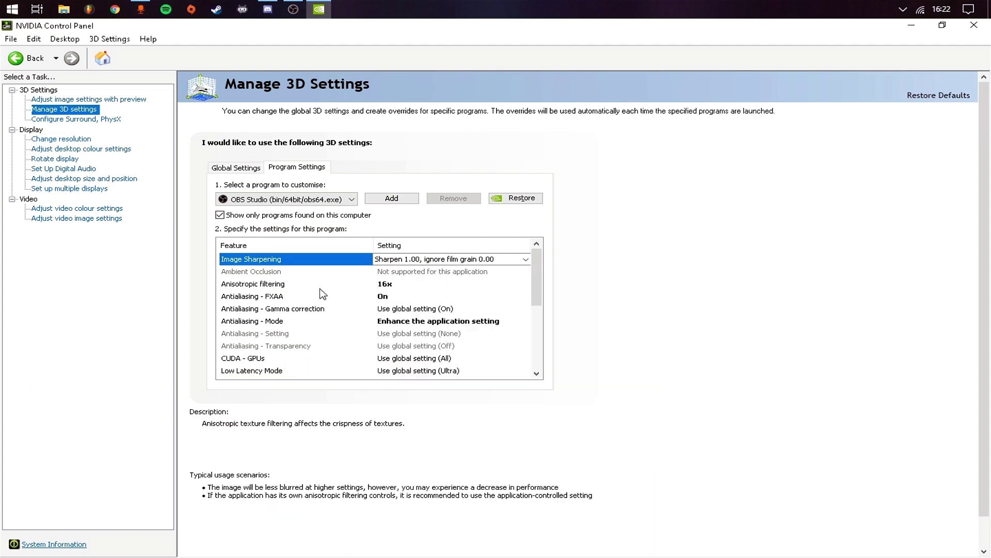
# Review OBS Studio's Anisotropic filtering, FXAA, gamma correction and Antialiasing Mode settings and the remaining features down to Virtual Reality pre-rendered frames.
pyautogui.click(275, 286)
pyautogui.moveTo(358, 298)
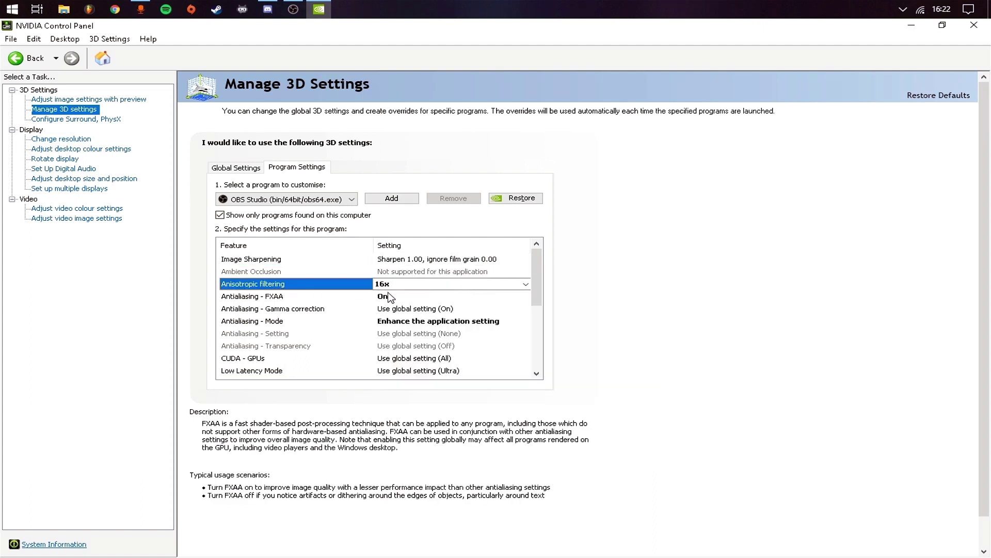
pyautogui.click(269, 298)
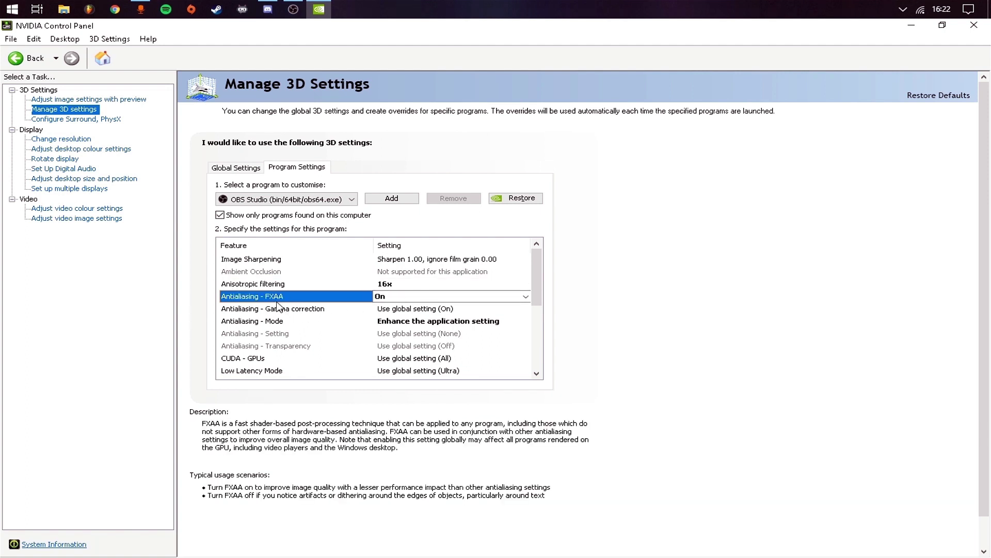
pyautogui.click(297, 311)
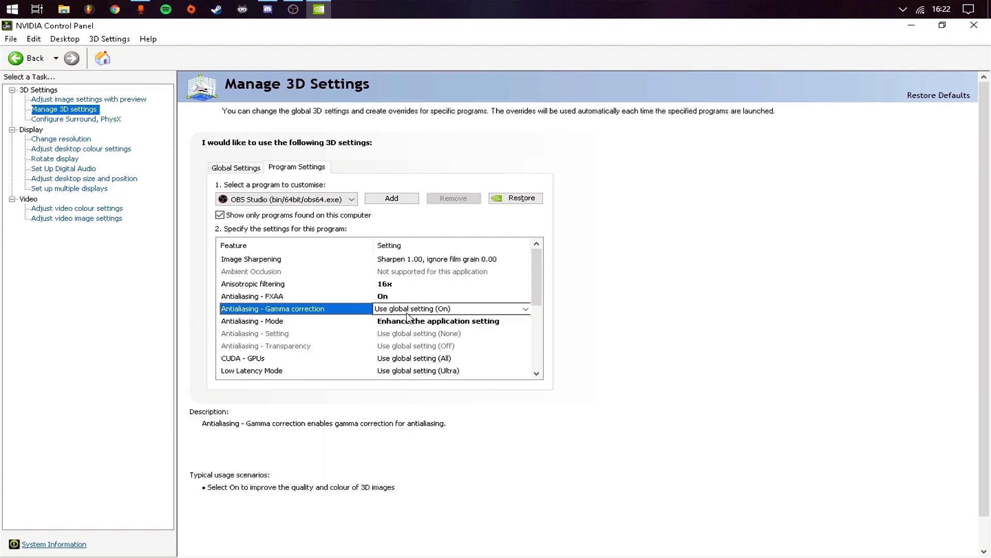
pyautogui.click(304, 323)
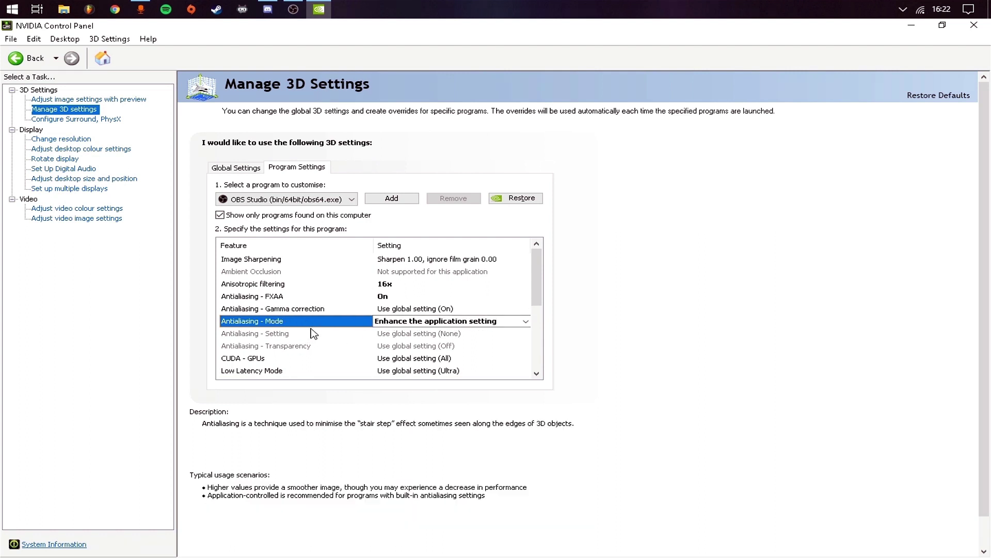
pyautogui.scroll(-1, 288, 345)
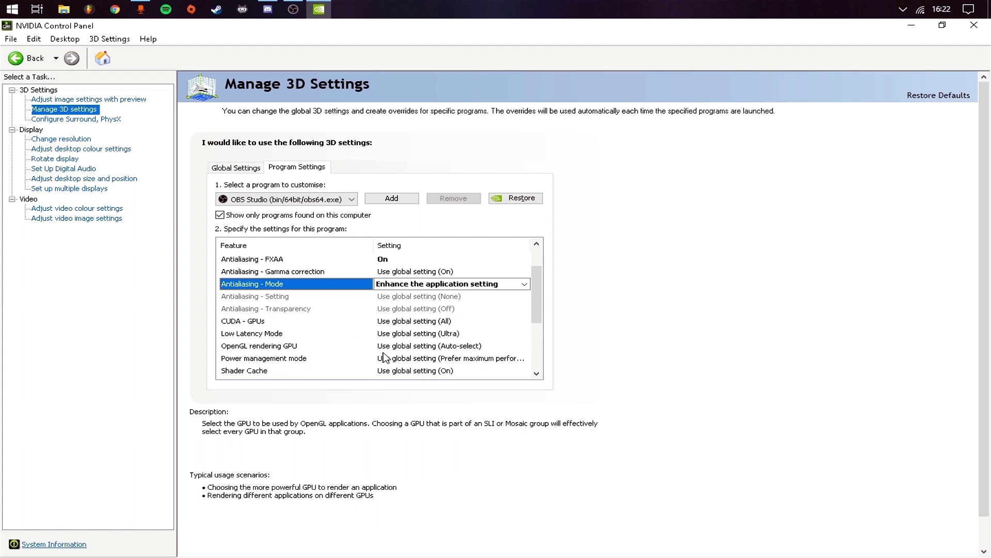
pyautogui.scroll(-1, 423, 348)
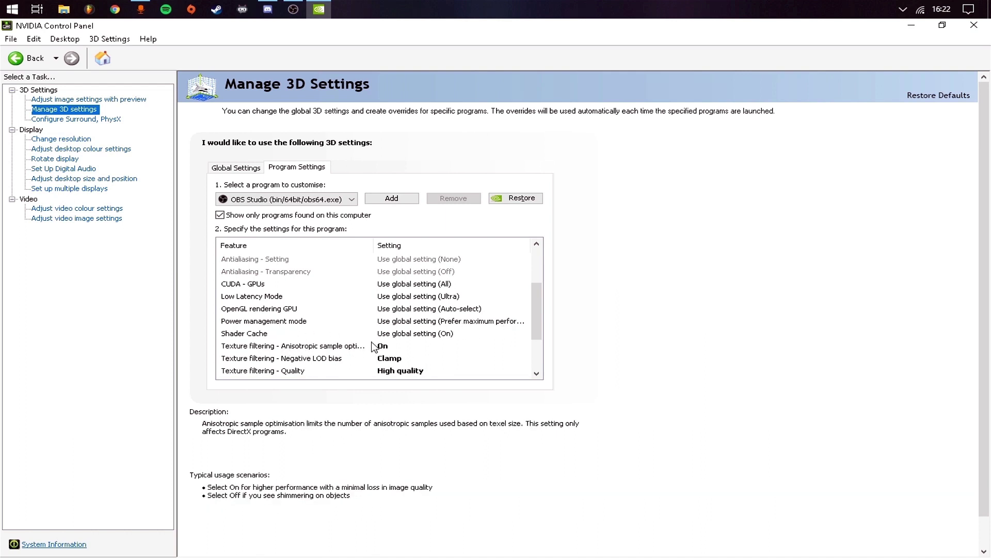
pyautogui.scroll(-2, 336, 346)
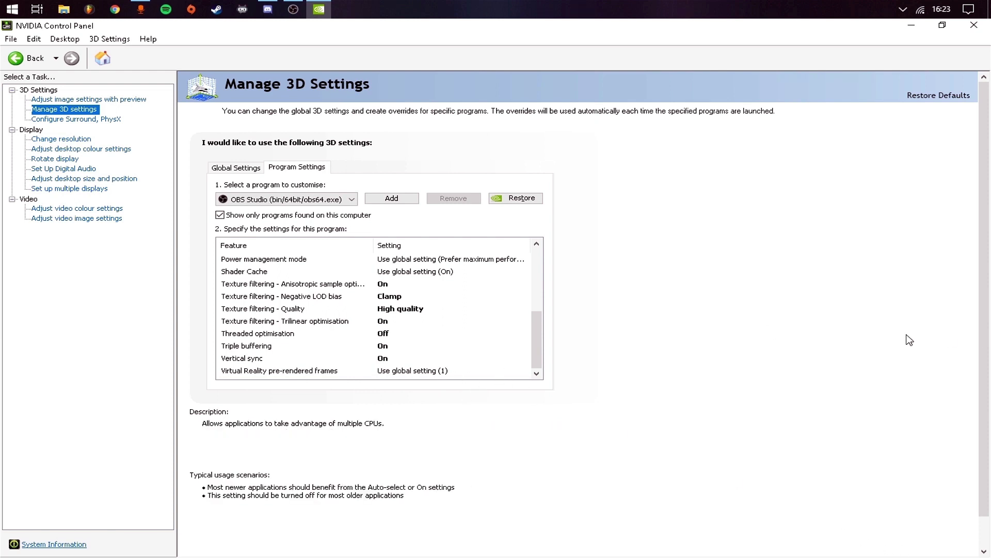
# Look at the list of customisable programs and at the Add dialog with its file browser for other executables.
pyautogui.click(350, 204)
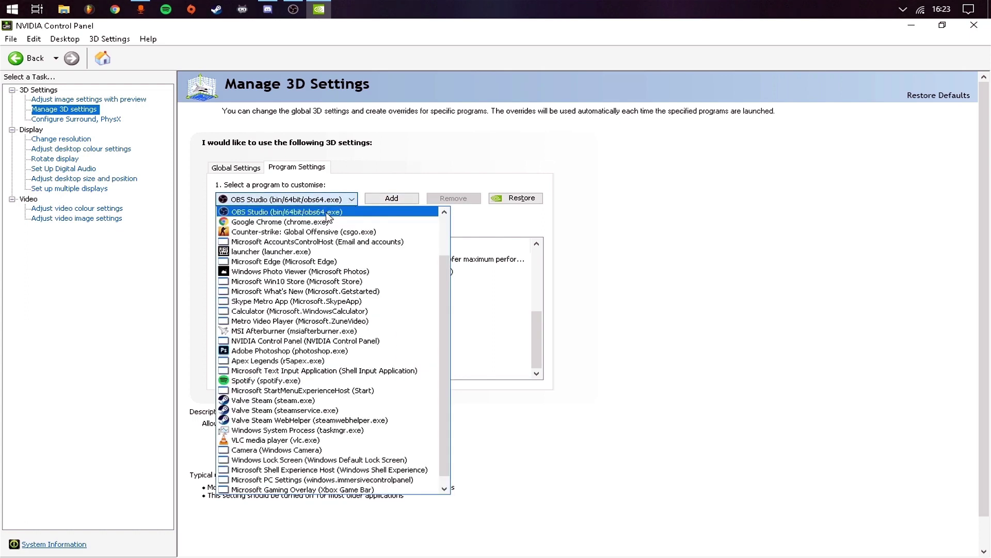
pyautogui.click(394, 174)
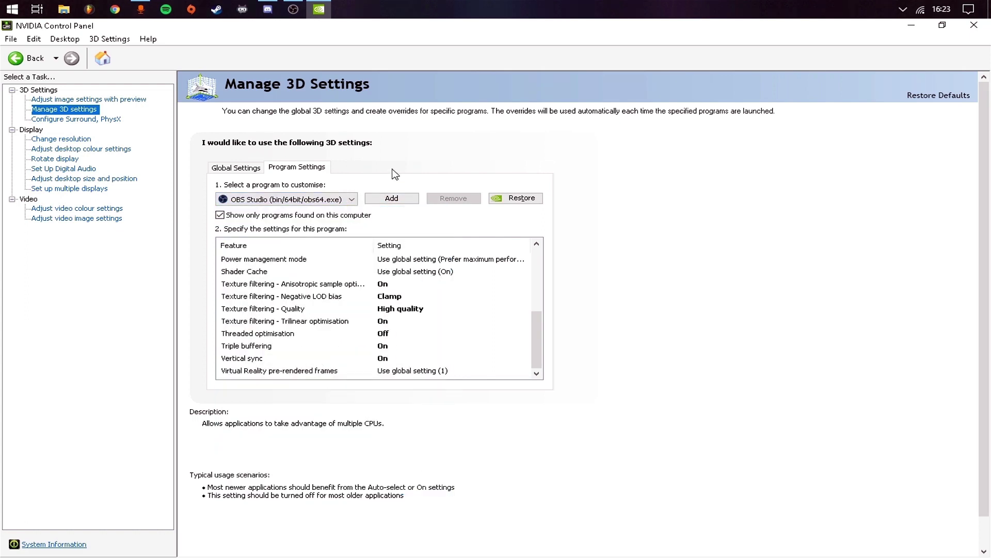
pyautogui.click(410, 201)
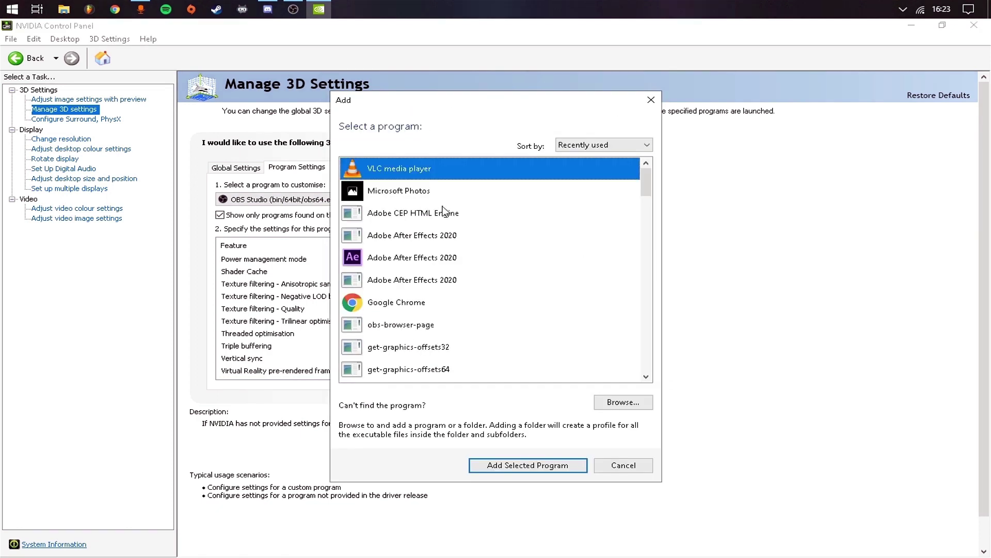
pyautogui.click(623, 402)
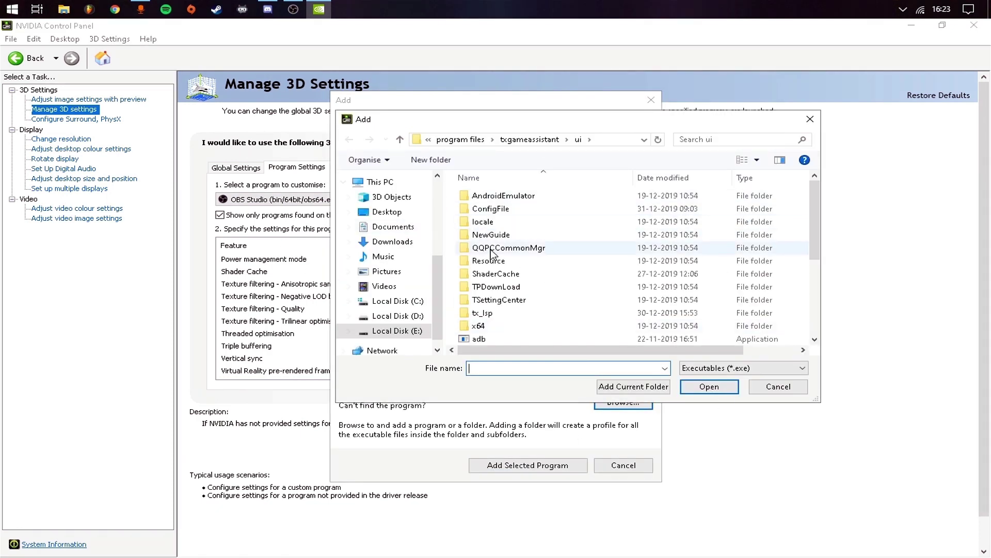
pyautogui.click(776, 388)
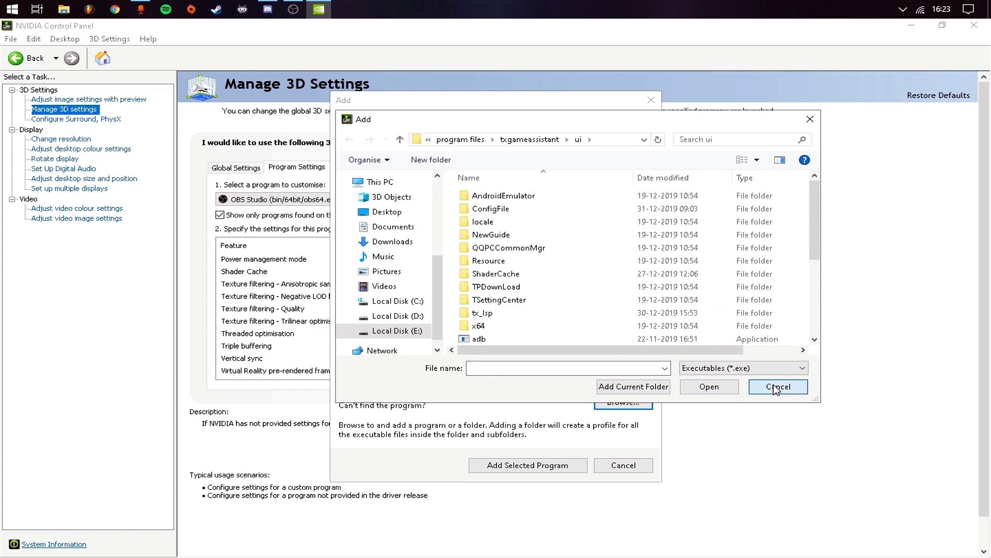
pyautogui.click(612, 463)
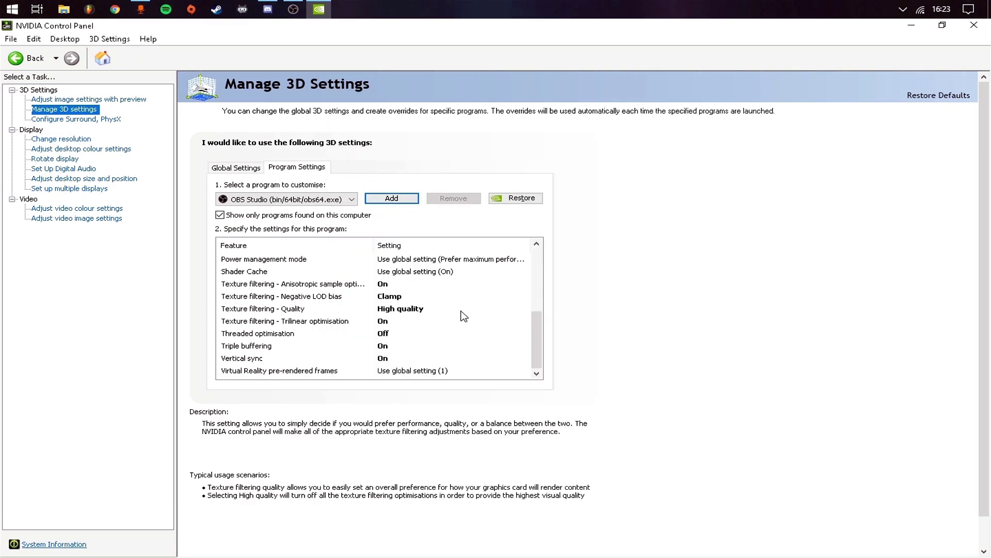
# Select Teng Xun Shou You Zhu Shou (androidemulator.exe) as the program to customise.
pyautogui.click(354, 202)
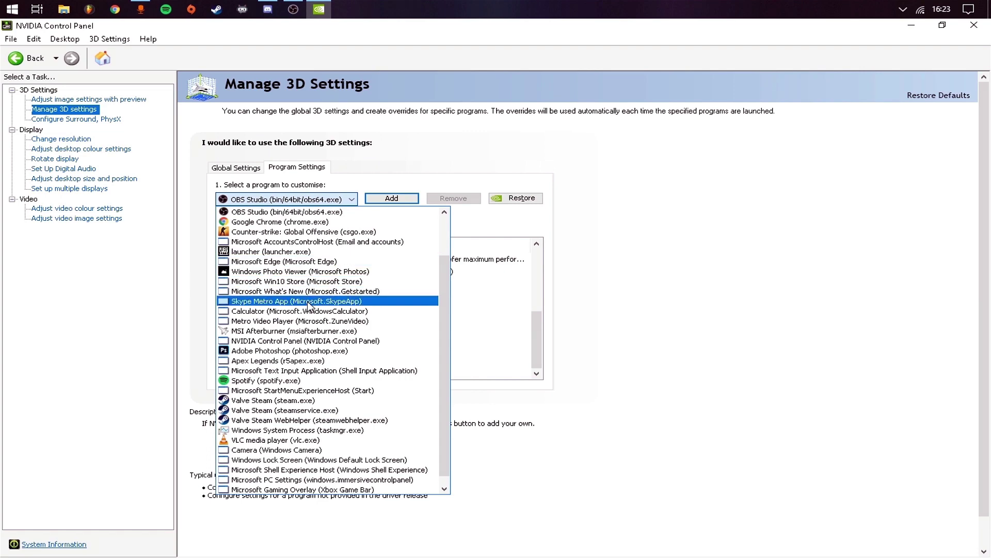
pyautogui.scroll(2, 309, 304)
pyautogui.click(333, 243)
# Try to add the AndroidEmulator executable from the ui folder of txgameassistant as a program to customise.
pyautogui.click(393, 199)
pyautogui.click(623, 402)
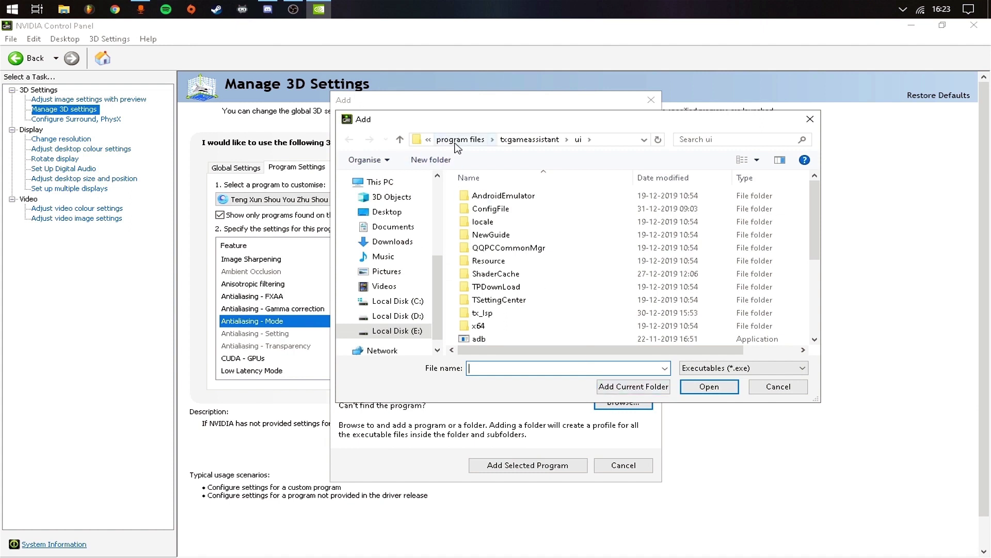
pyautogui.click(457, 140)
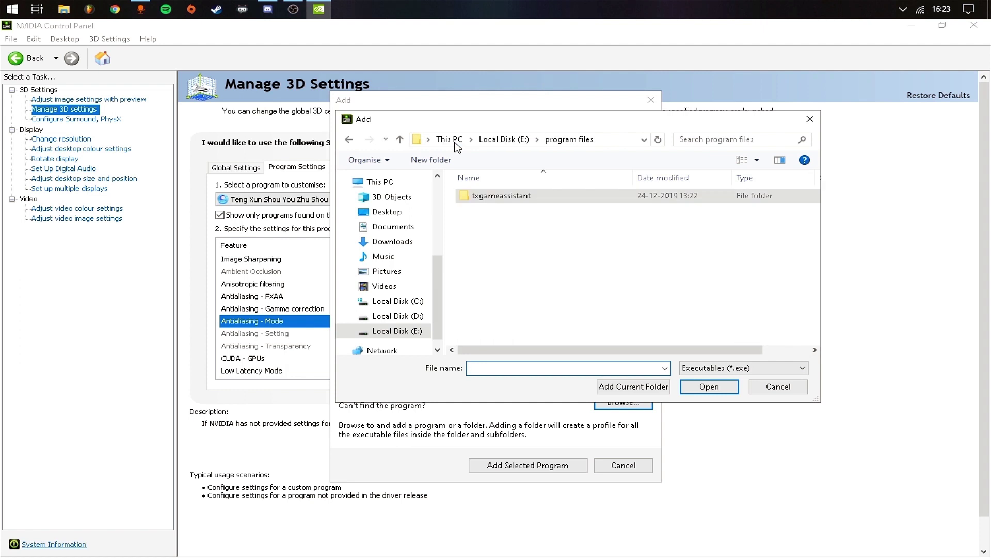
pyautogui.doubleClick(503, 196)
pyautogui.doubleClick(495, 247)
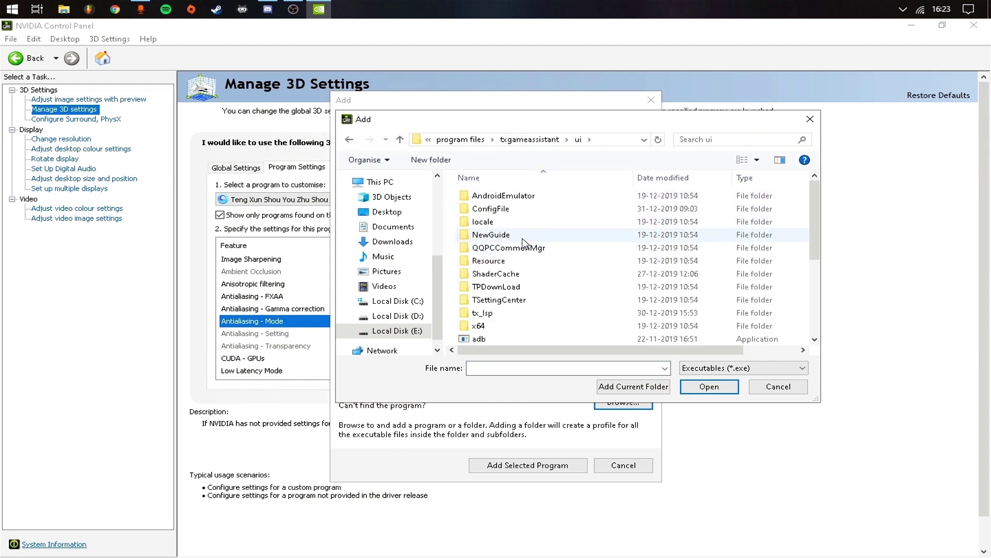
pyautogui.scroll(-4, 522, 243)
pyautogui.click(506, 208)
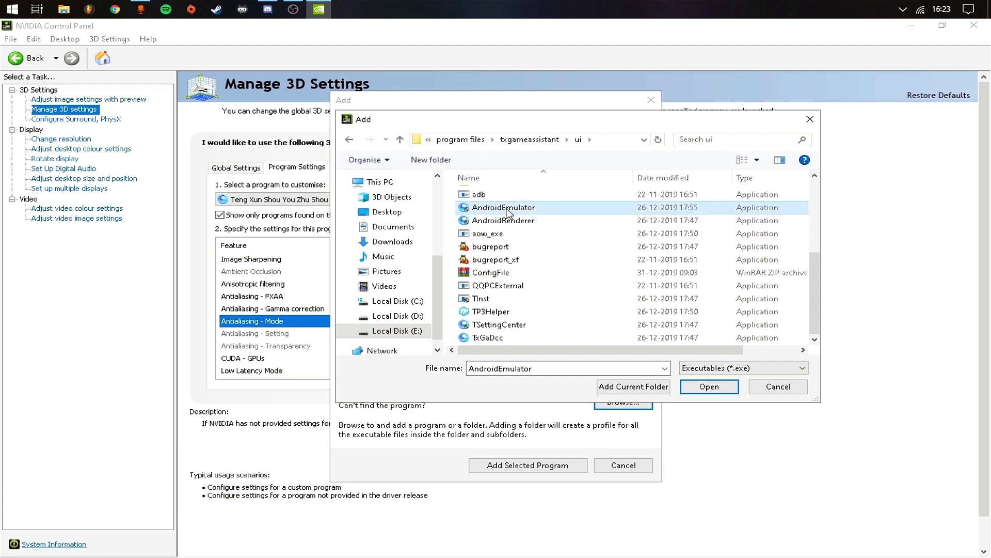
pyautogui.click(763, 388)
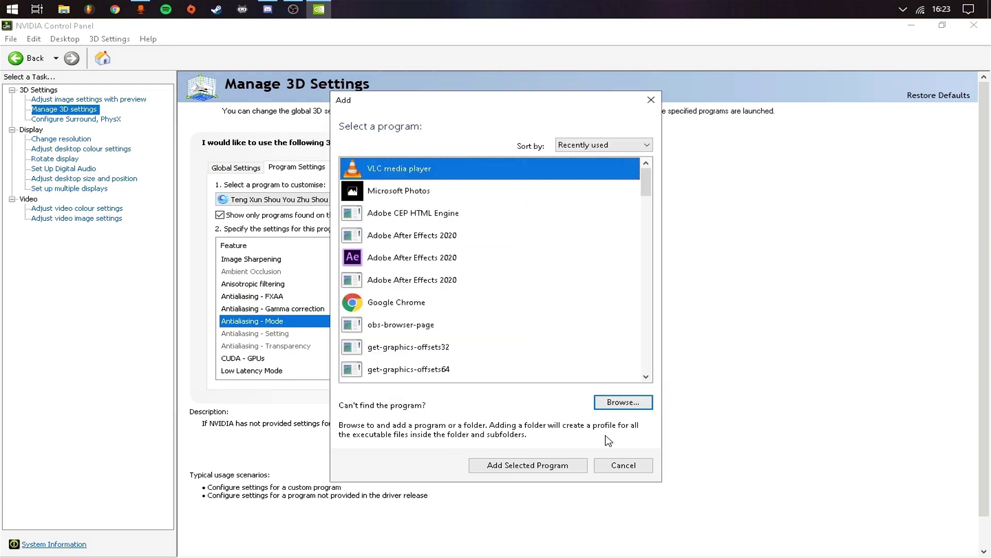
pyautogui.click(614, 465)
# Check the emulator's entry in the program list and its settings from Image Sharpening down to OpenGL rendering GPU.
pyautogui.click(308, 199)
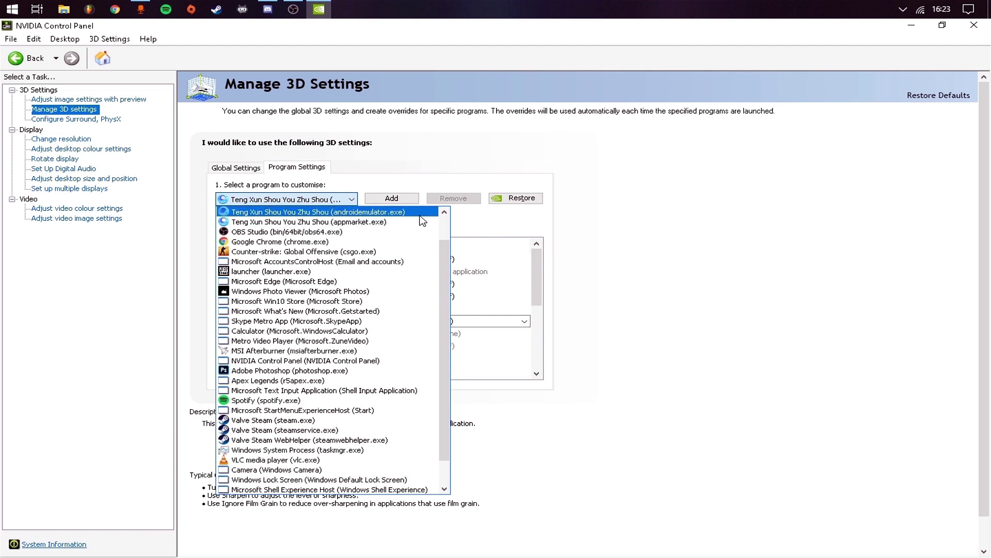
pyautogui.click(503, 224)
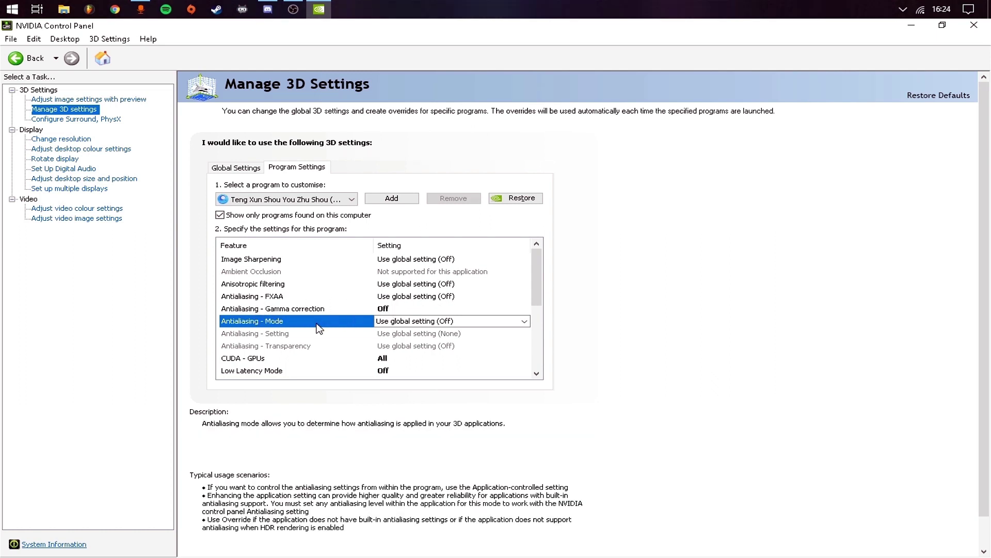
pyautogui.scroll(-1, 318, 307)
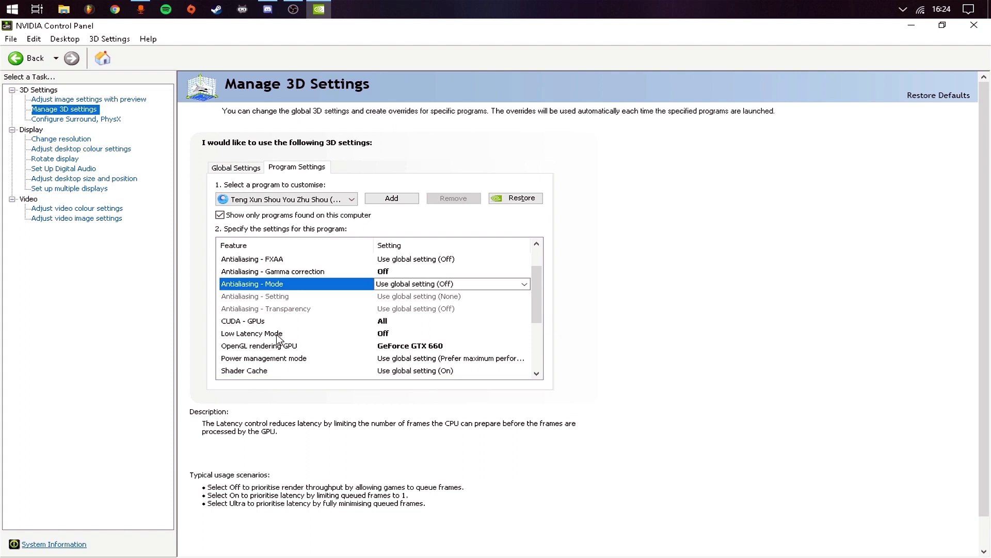
pyautogui.scroll(-1, 278, 338)
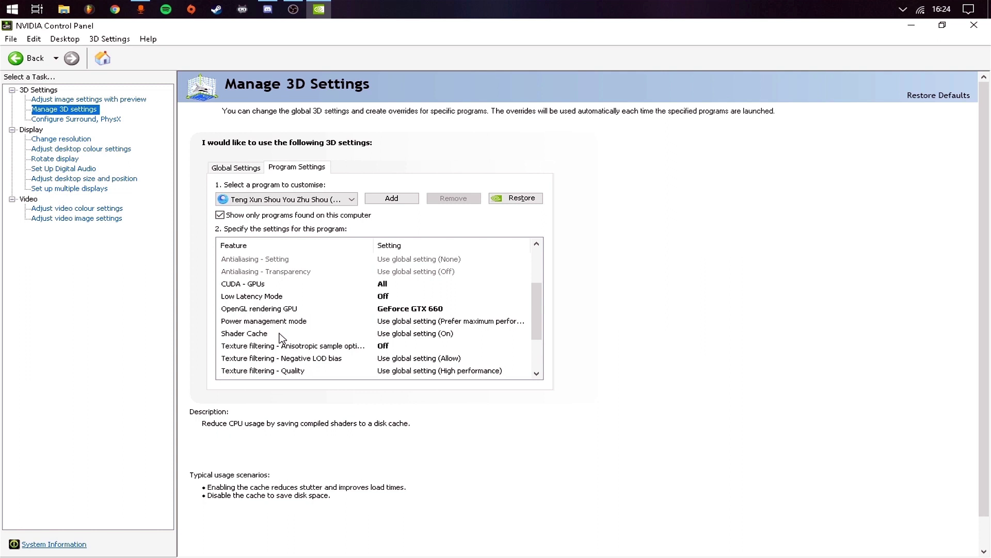
pyautogui.click(290, 310)
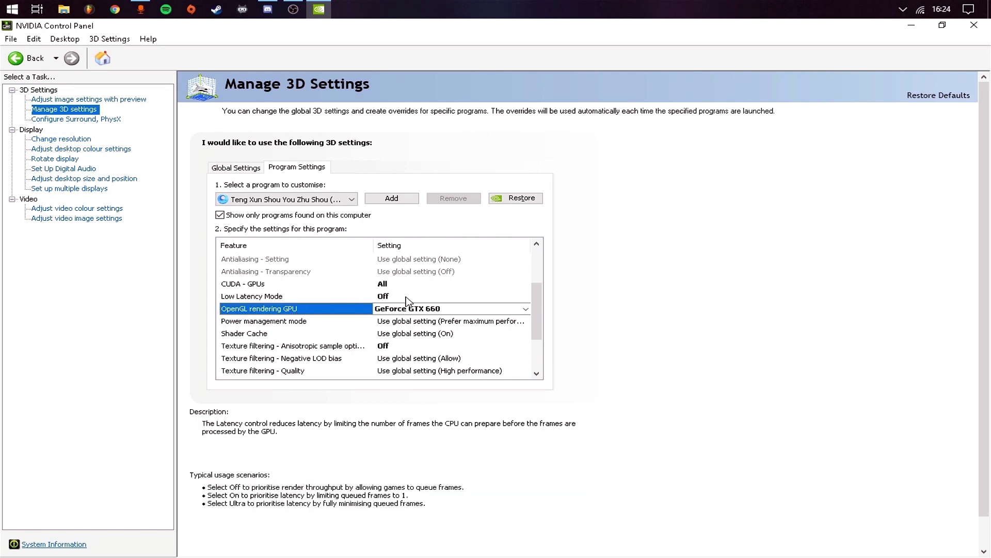
pyautogui.scroll(2, 314, 311)
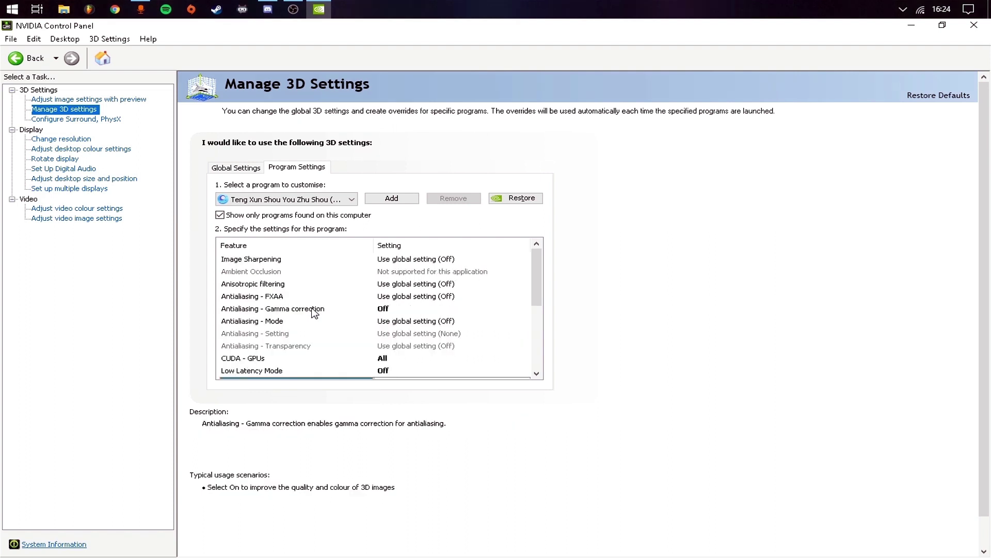
pyautogui.scroll(-2, 313, 311)
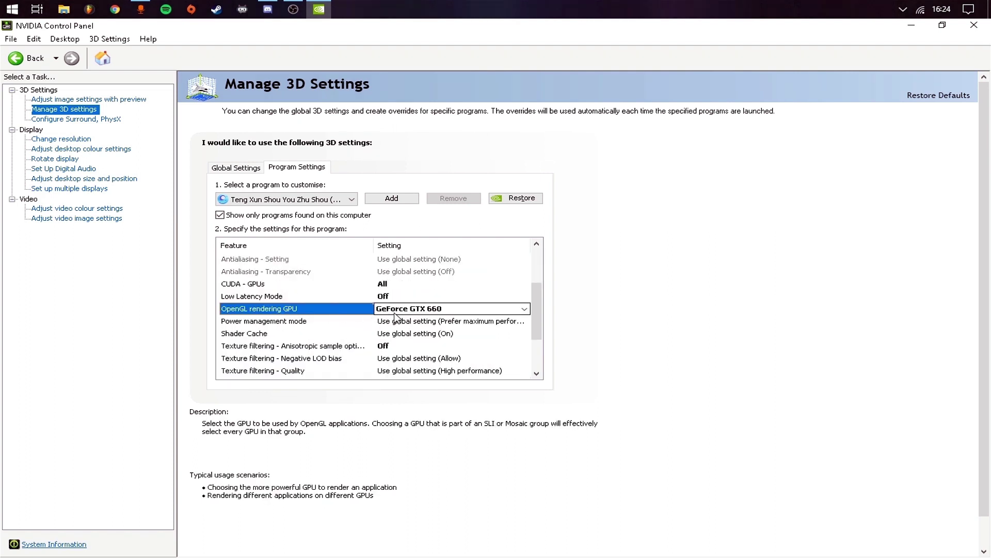
# Check the emulator's Power management mode, Shader Cache and texture filtering settings and the remaining features down to Virtual Reality pre-rendered frames.
pyautogui.click(426, 317)
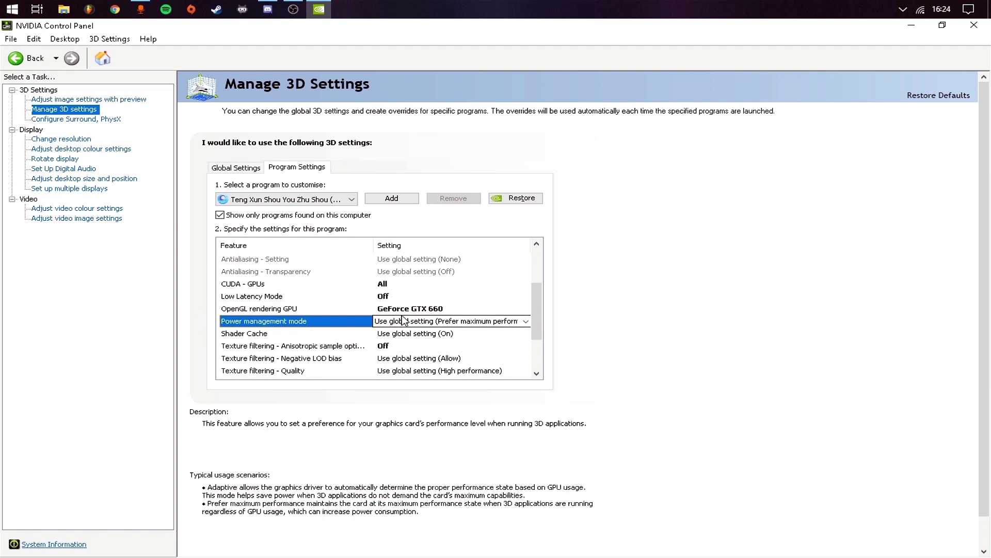
pyautogui.click(270, 333)
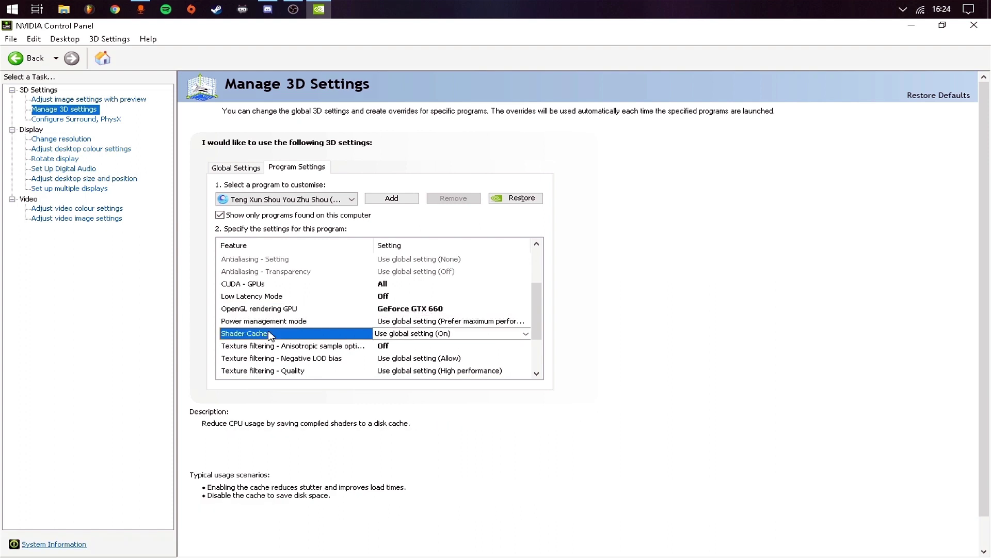
pyautogui.click(309, 346)
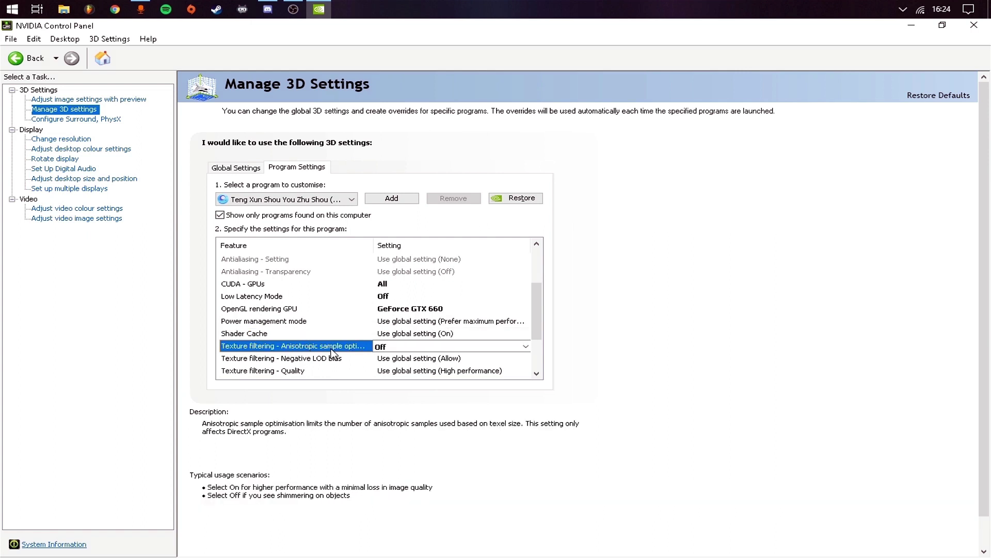
pyautogui.scroll(-1, 312, 355)
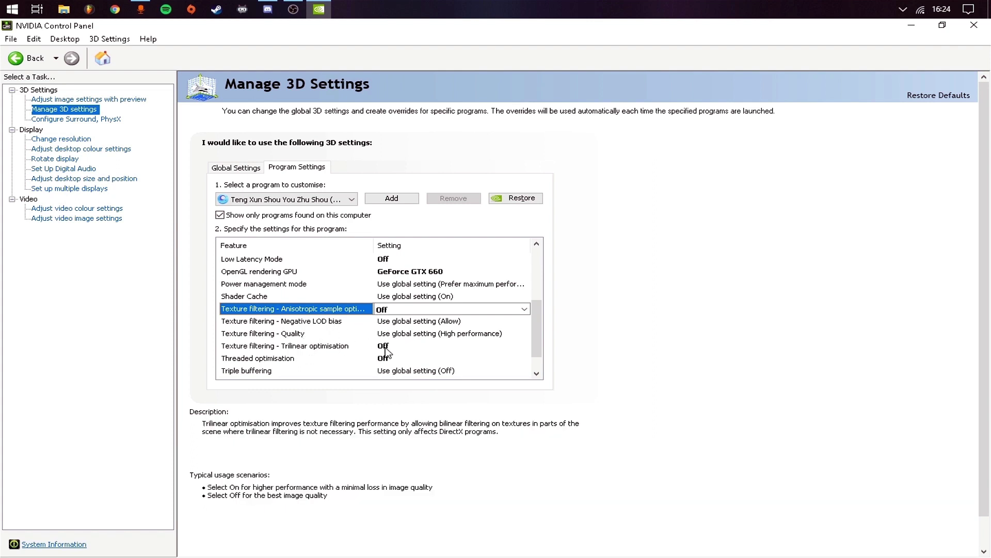
pyautogui.scroll(-1, 393, 358)
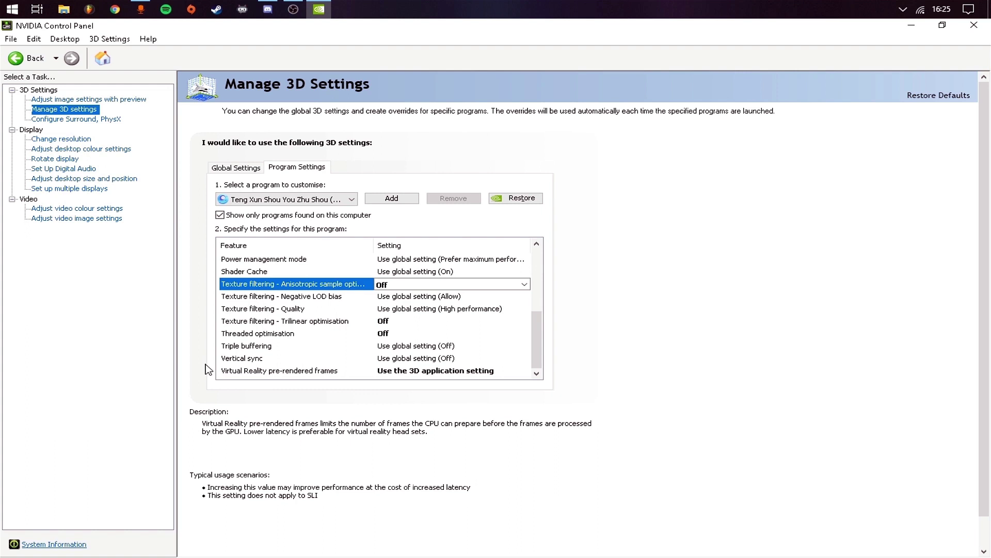
# Check the emulator's Vertical sync options and description, and review its feature list from Image Sharpening down to Virtual Reality pre-rendered frames.
pyautogui.click(238, 371)
pyautogui.click(242, 362)
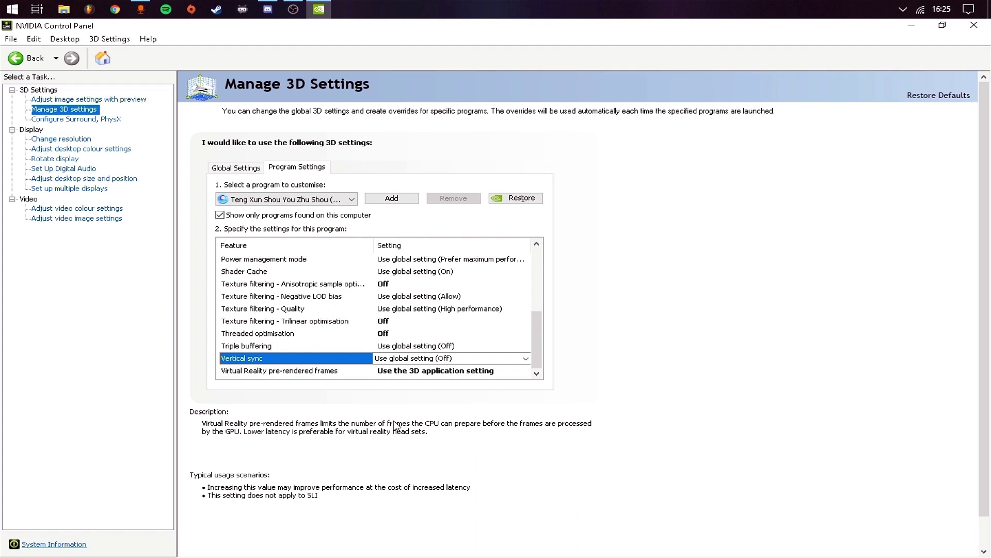
pyautogui.click(416, 359)
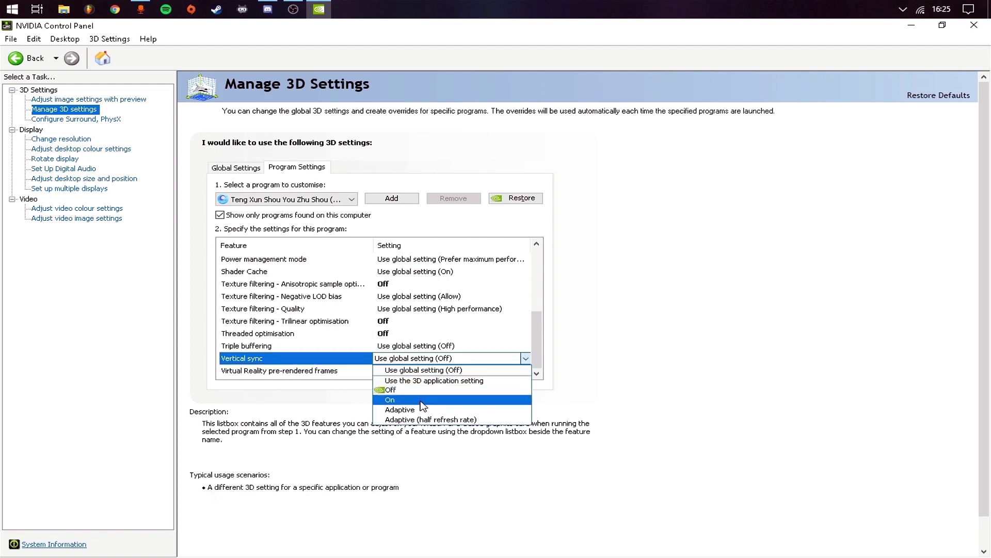
pyautogui.click(631, 411)
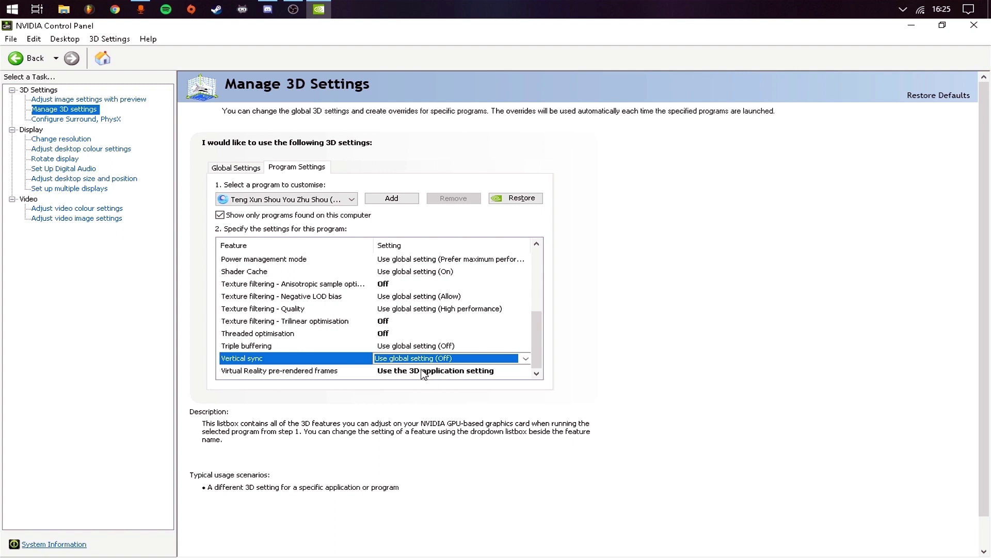
pyautogui.scroll(-1, 420, 368)
pyautogui.click(341, 331)
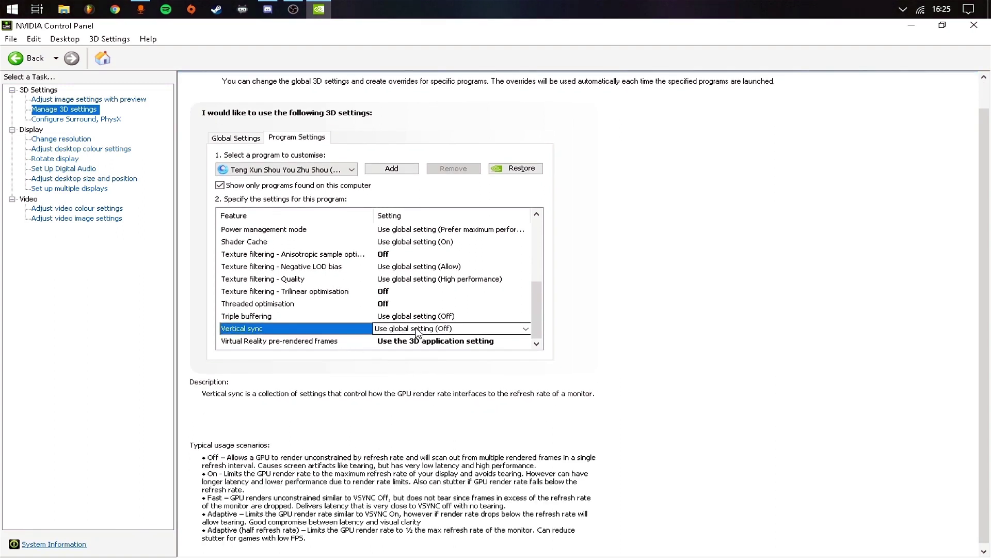
pyautogui.scroll(2, 339, 311)
pyautogui.scroll(2, 339, 312)
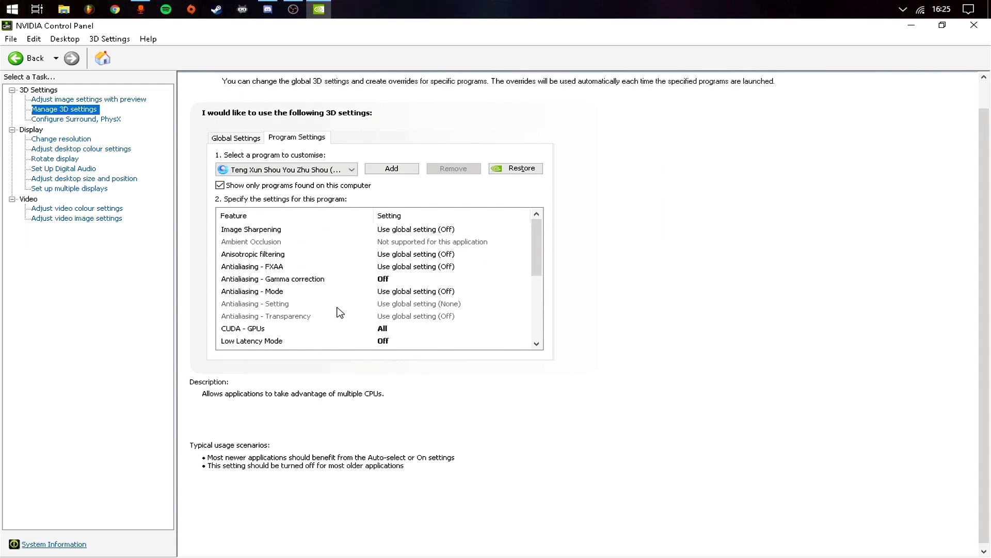
pyautogui.scroll(-4, 339, 312)
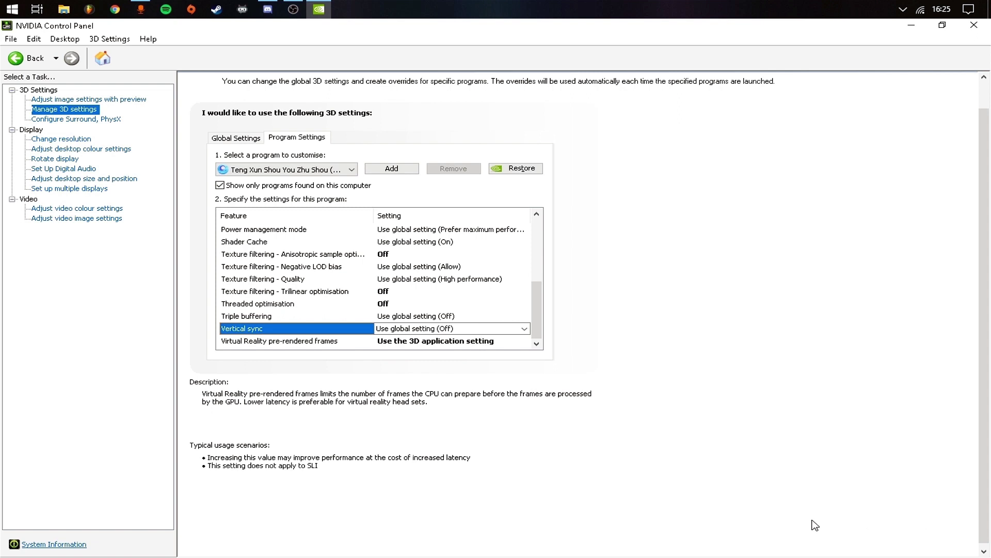
# Set the PhysX processor to GeForce GTX 660.
pyautogui.click(77, 119)
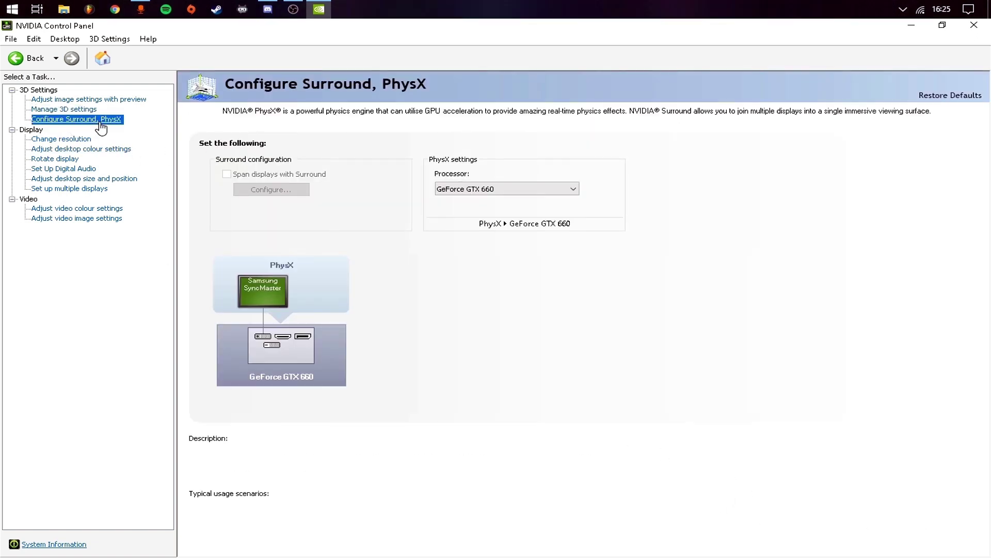
pyautogui.click(493, 189)
pyautogui.click(516, 211)
pyautogui.click(496, 188)
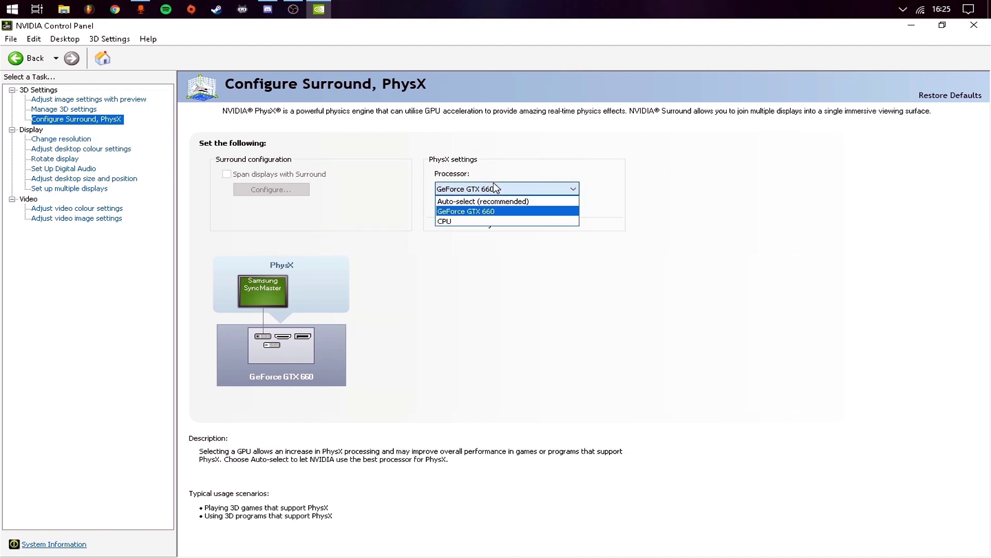
pyautogui.click(499, 188)
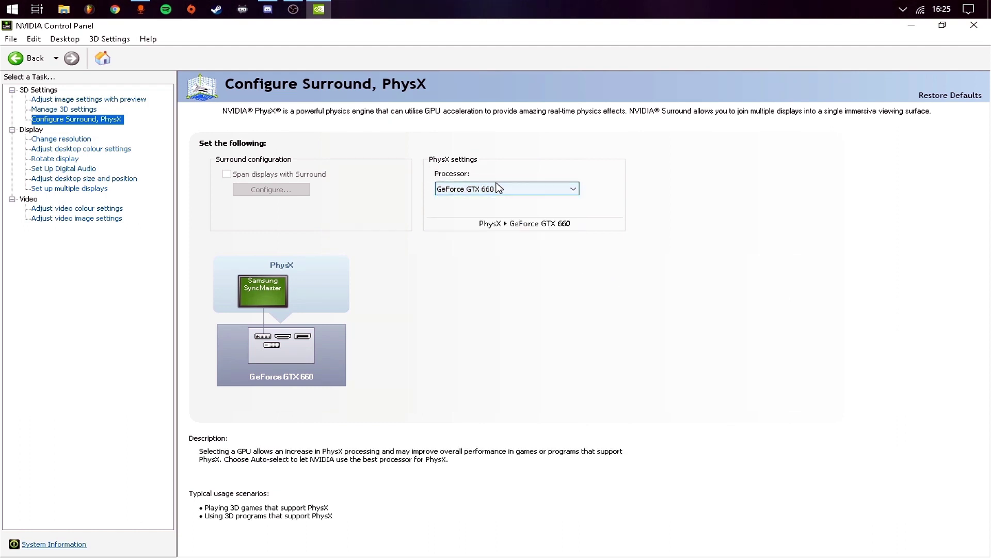
# Examine the desktop colour settings and preview them with reference images 3 and 2.
pyautogui.click(77, 139)
pyautogui.click(77, 149)
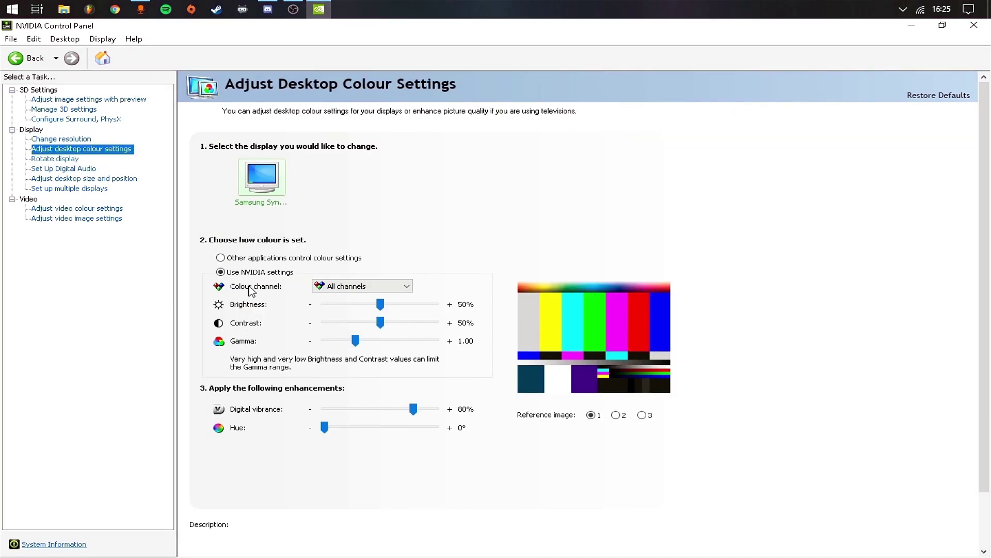
pyautogui.moveTo(232, 277)
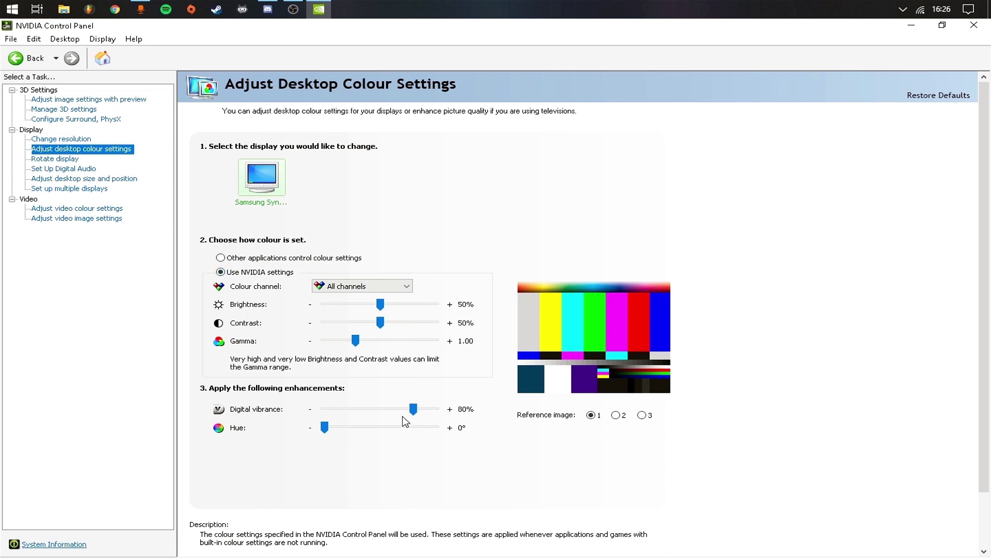
pyautogui.moveTo(412, 409)
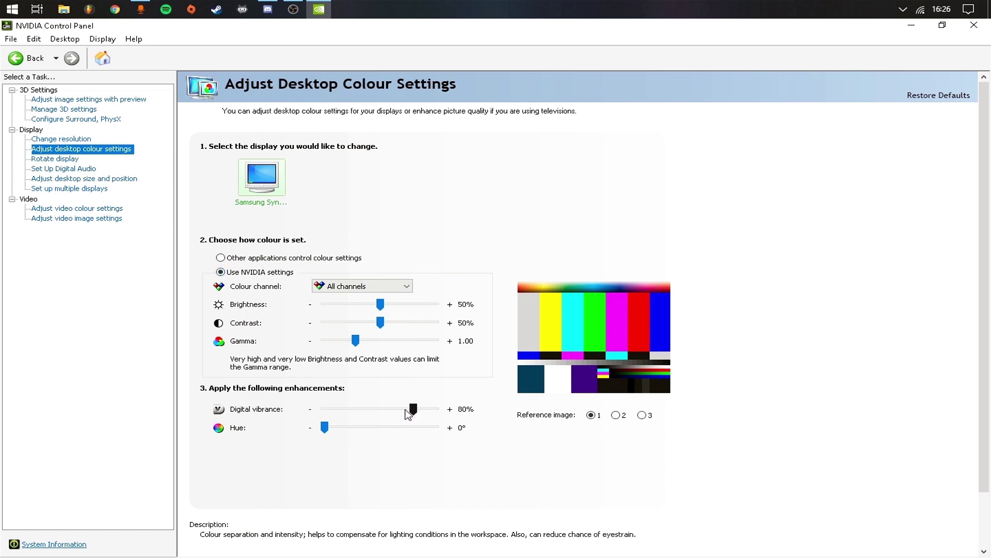
pyautogui.click(618, 416)
pyautogui.click(643, 415)
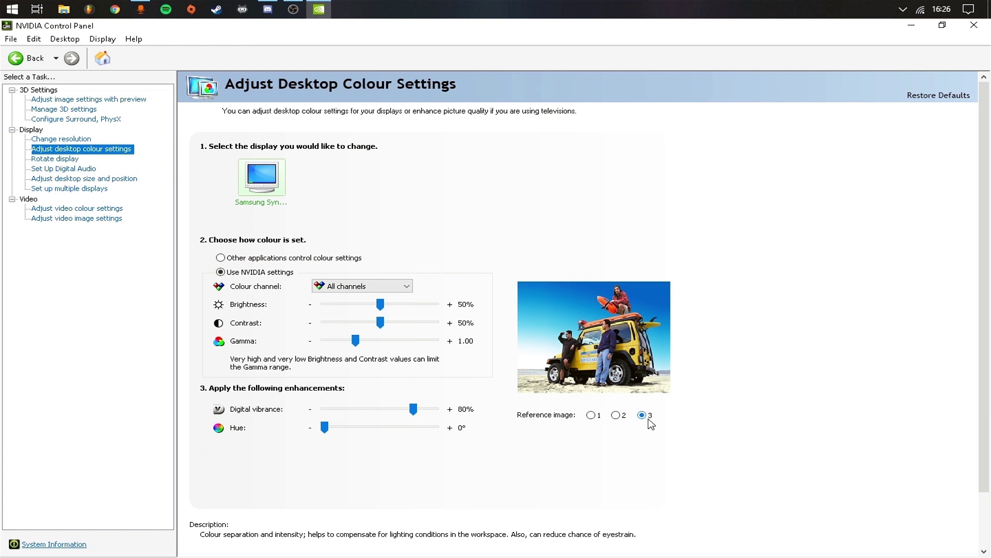
pyautogui.click(616, 415)
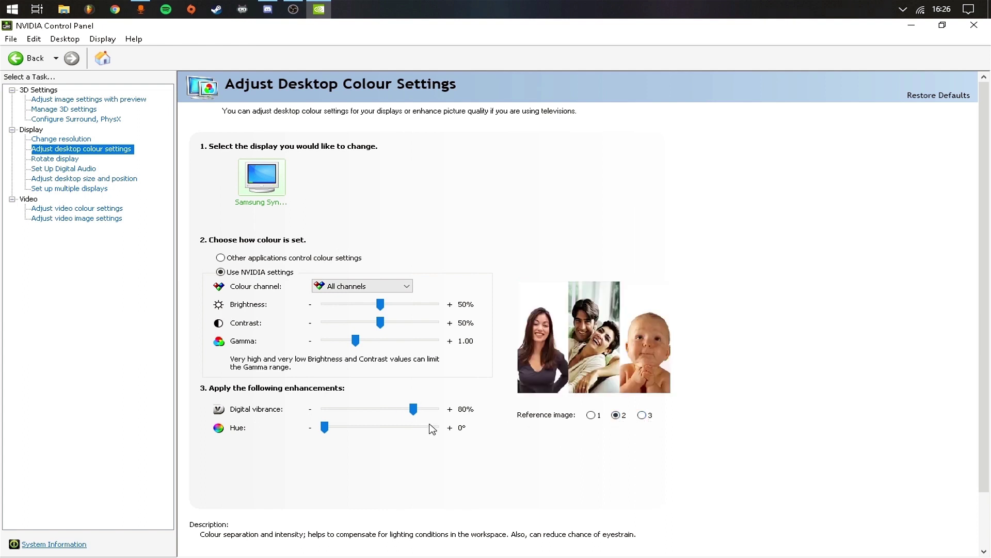
# Set the desktop's digital vibrance to 80% and apply the change.
pyautogui.click(405, 408)
pyautogui.moveTo(391, 409); pyautogui.dragTo(418, 419)
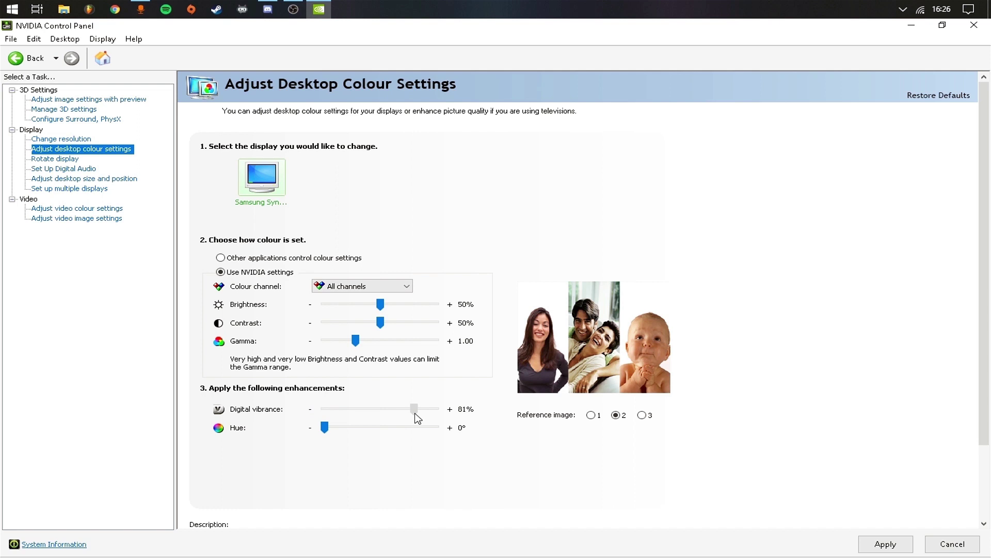
pyautogui.moveTo(416, 418); pyautogui.dragTo(416, 419)
pyautogui.click(863, 545)
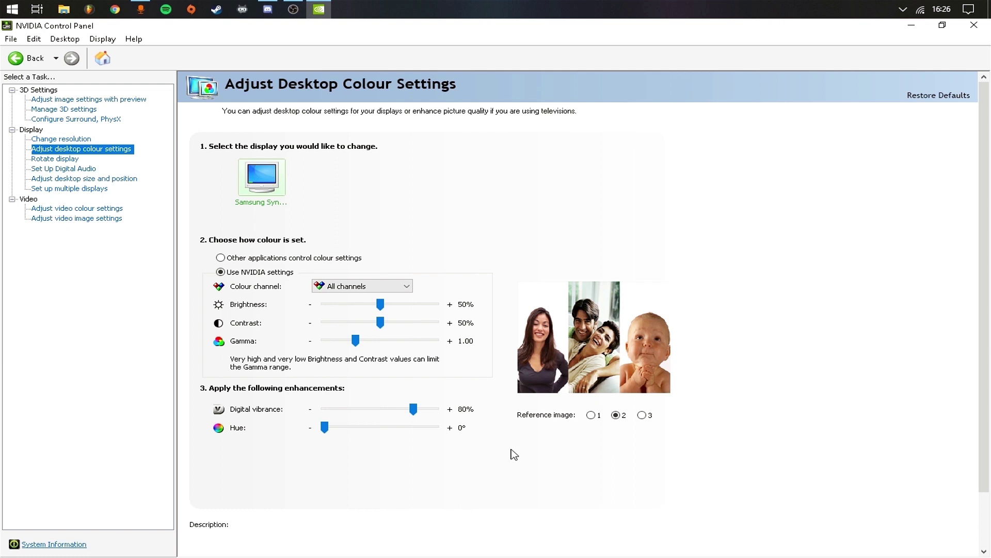
# Look through the display rotation, digital audio, desktop size and position, and multiple displays pages.
pyautogui.click(52, 159)
pyautogui.click(60, 168)
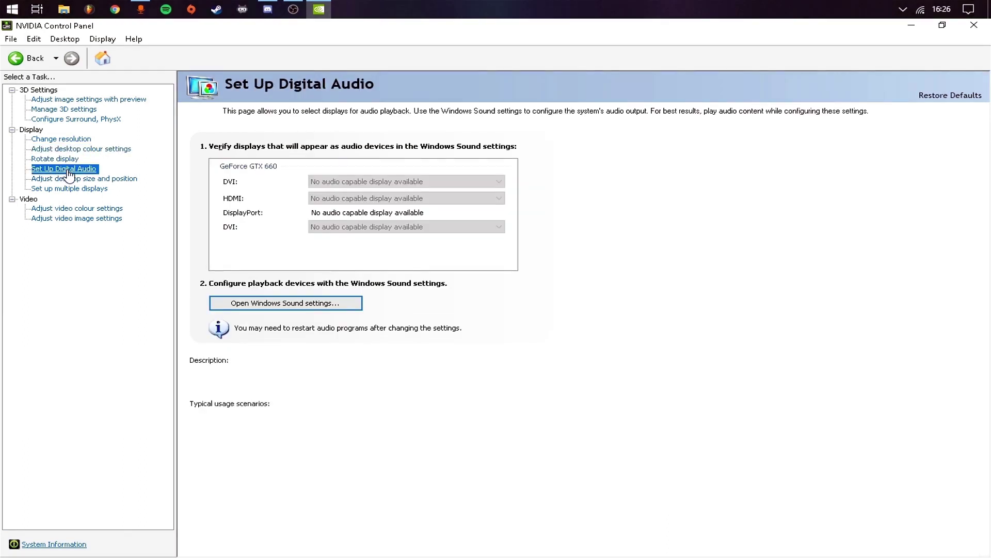
pyautogui.click(81, 180)
pyautogui.click(80, 188)
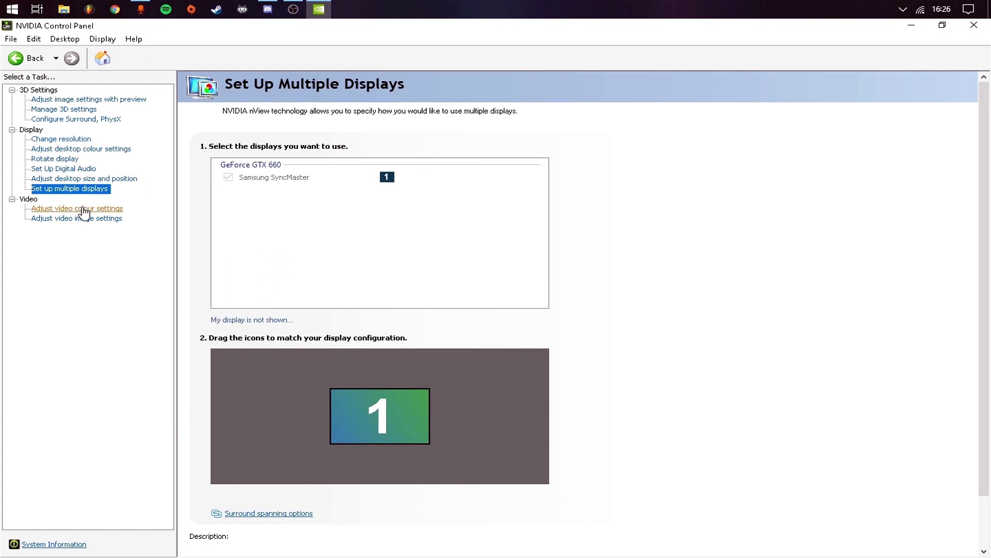
# Review the video colour and video image settings, including the Dynamic range options, and close the control panel.
pyautogui.click(84, 209)
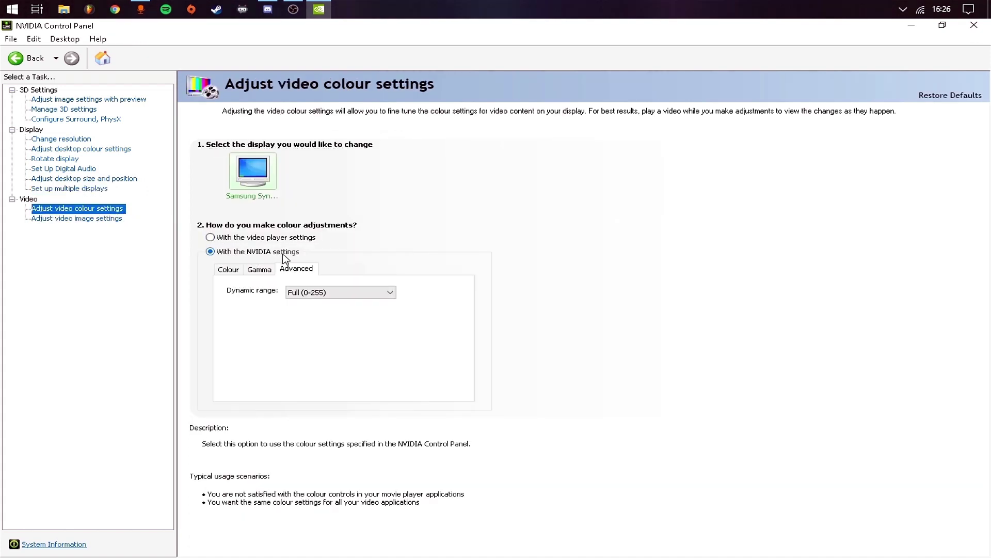
pyautogui.click(238, 269)
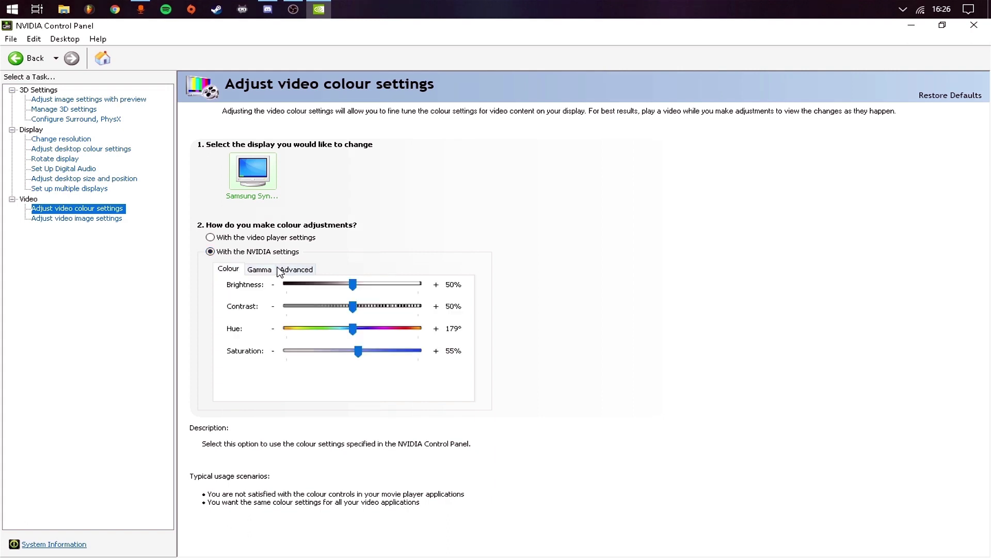
pyautogui.click(260, 270)
pyautogui.click(295, 269)
pyautogui.click(314, 292)
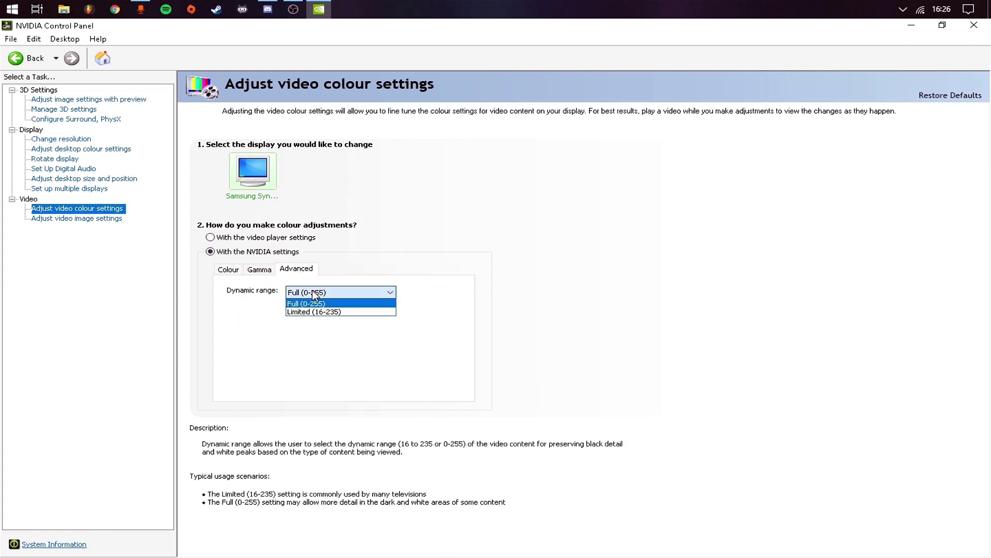
pyautogui.click(439, 310)
pyautogui.click(95, 219)
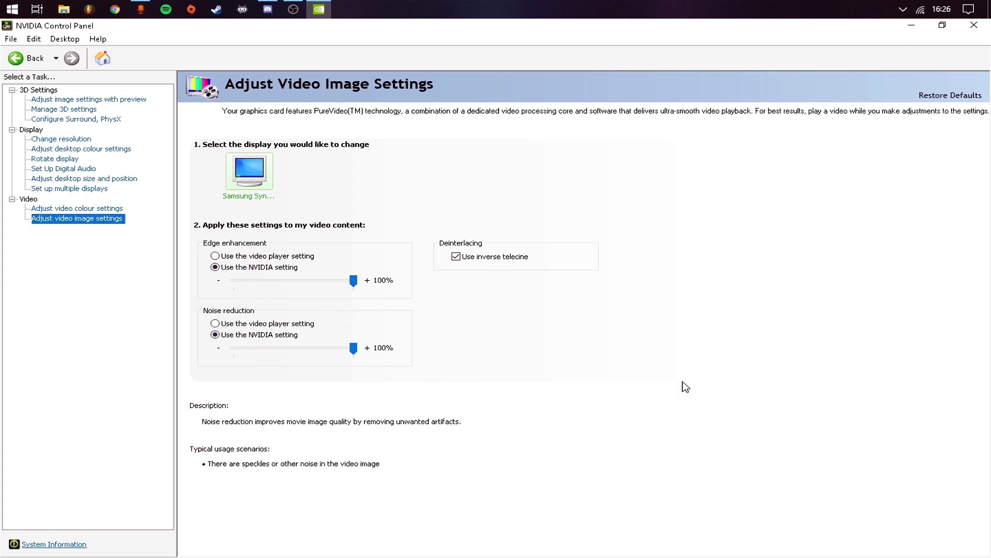
pyautogui.click(980, 27)
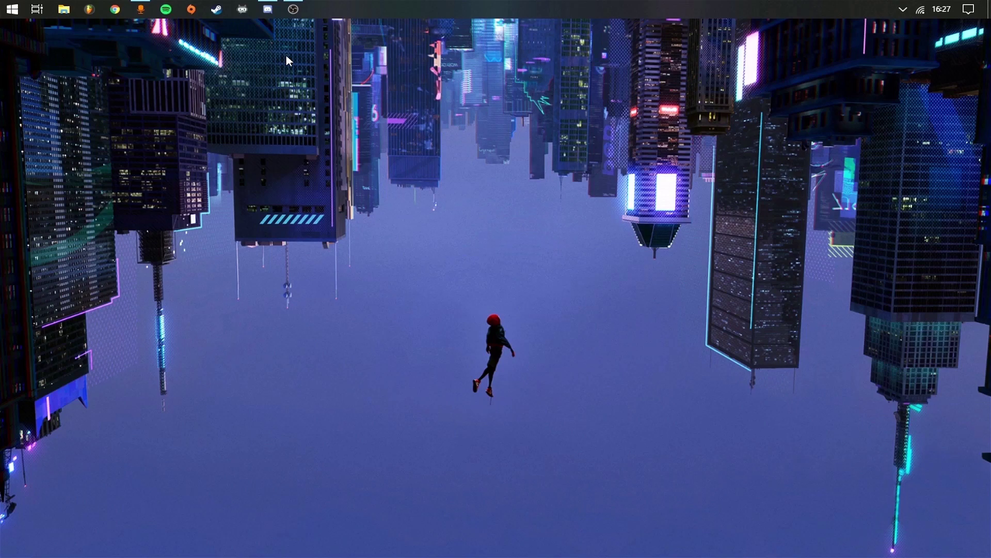
# Switch to OBS Studio, show the Main scene and collapse its SUBSCRIBERS source group.
pyautogui.click(301, 12)
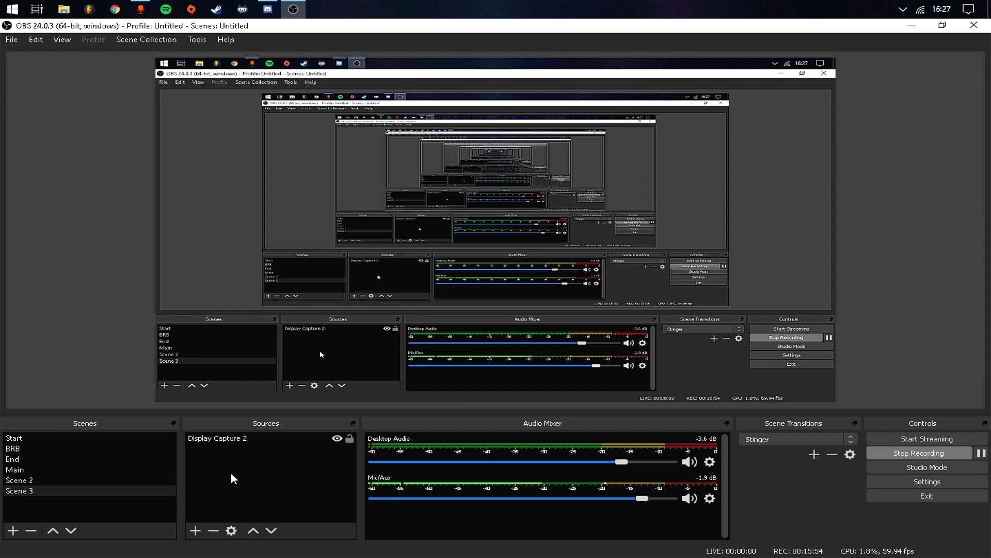
pyautogui.click(115, 440)
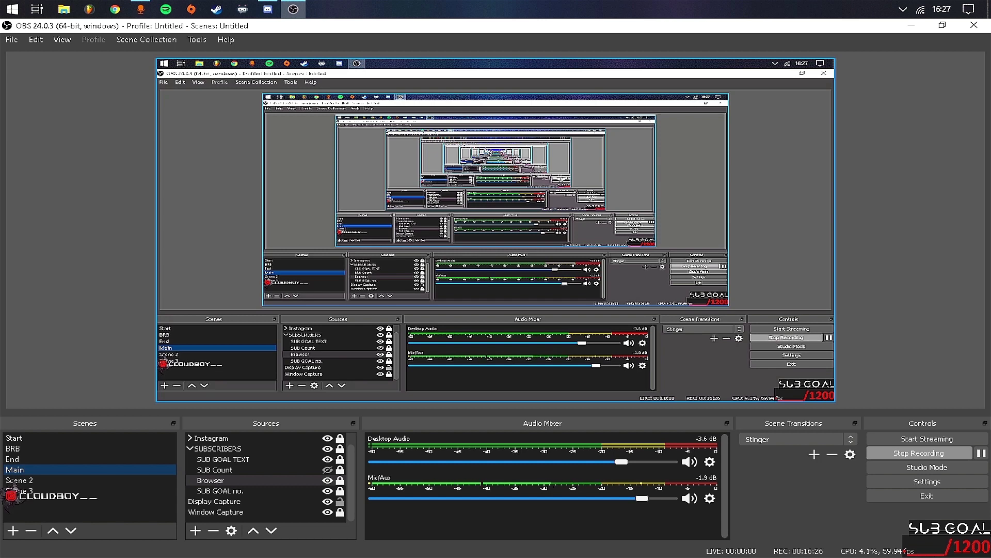
pyautogui.click(214, 469)
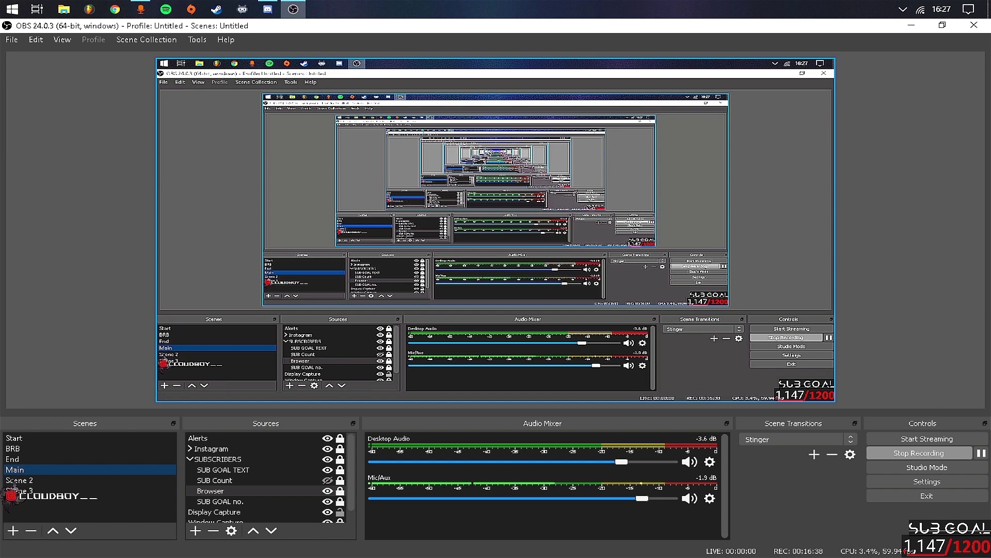
pyautogui.click(190, 458)
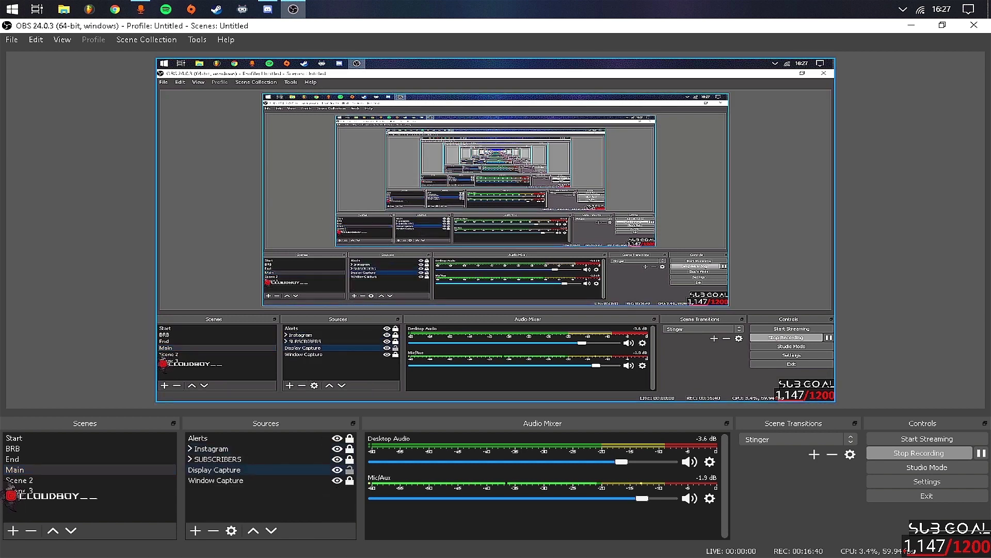
# Look at the sources inside the Main scene's Instagram group.
pyautogui.click(212, 448)
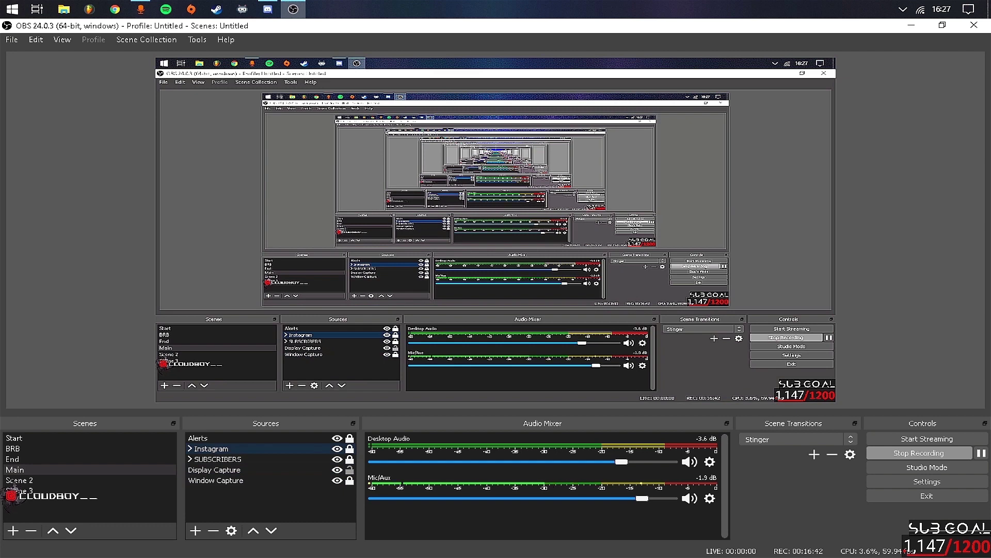
pyautogui.click(189, 448)
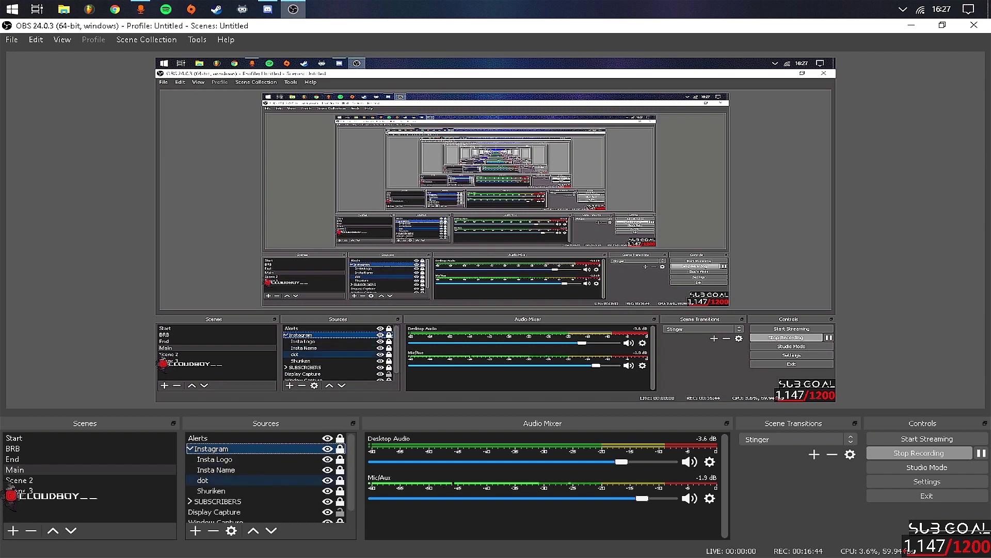
pyautogui.click(214, 512)
pyautogui.click(189, 448)
# Examine the properties of the Browser source in the SUBSCRIBERS group, including its Custom CSS and refresh options.
pyautogui.click(190, 458)
pyautogui.click(210, 490)
pyautogui.doubleClick(210, 490)
pyautogui.scroll(-3, 512, 392)
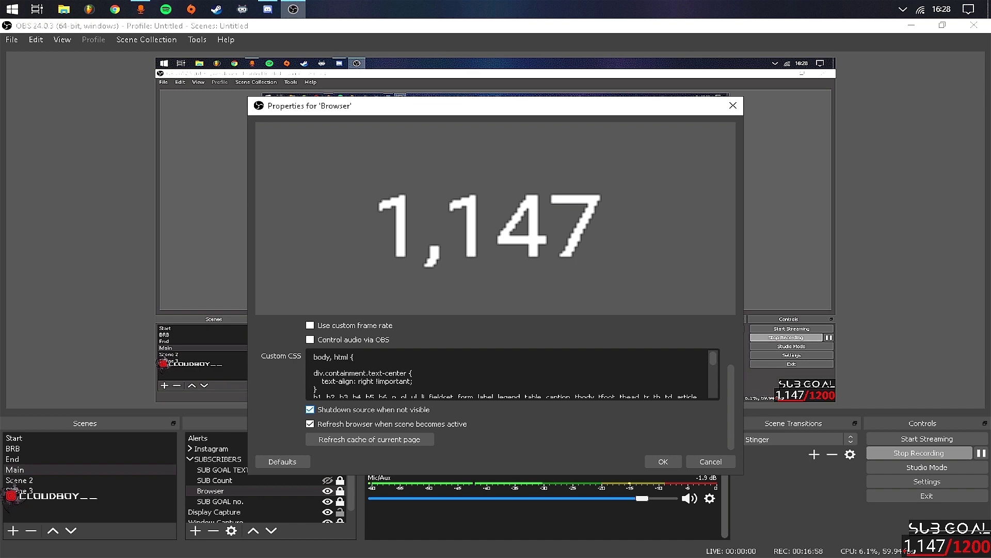
pyautogui.click(663, 461)
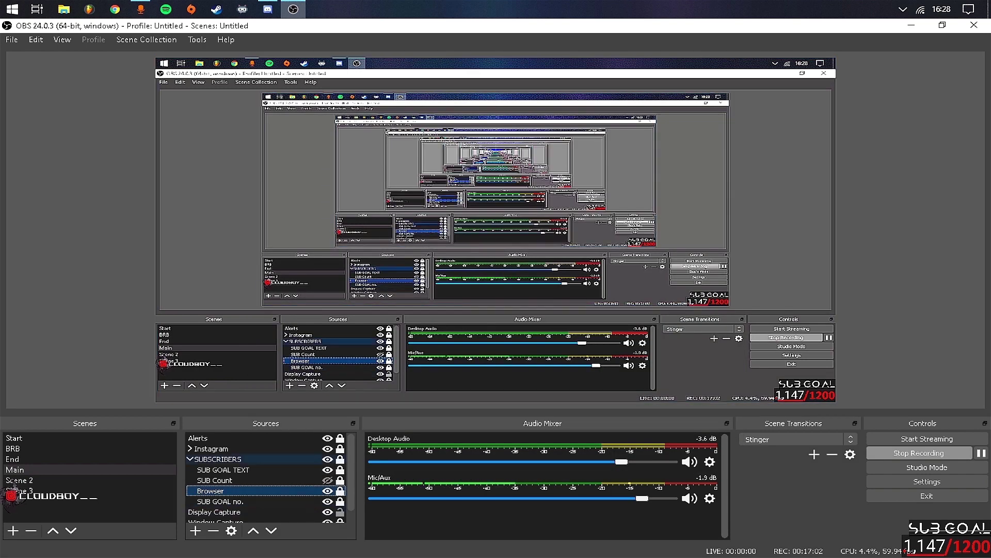
# Collapse the SUBSCRIBERS group and recheck the Window Capture source and the Instagram group's contents.
pyautogui.click(190, 459)
pyautogui.click(232, 480)
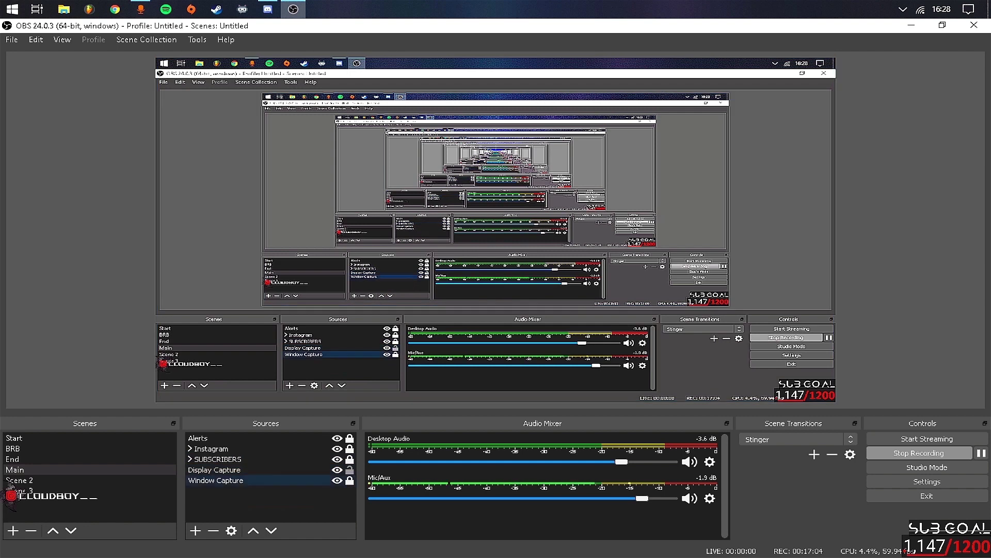
pyautogui.click(190, 448)
pyautogui.click(214, 459)
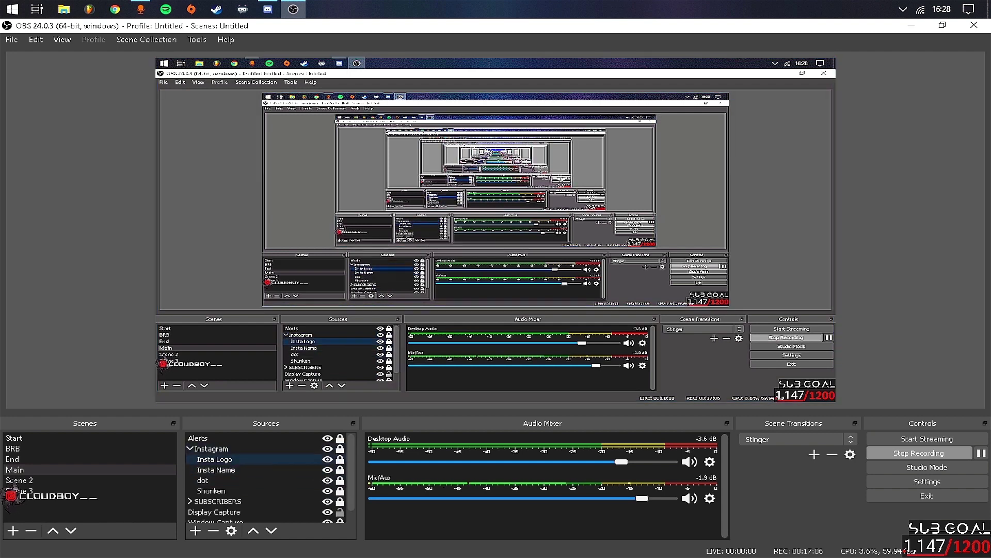
pyautogui.click(190, 448)
# Check the URL, size and refresh options of the SUBSCRIBERS group's Browser source once more, and collapse the group.
pyautogui.click(190, 458)
pyautogui.click(212, 491)
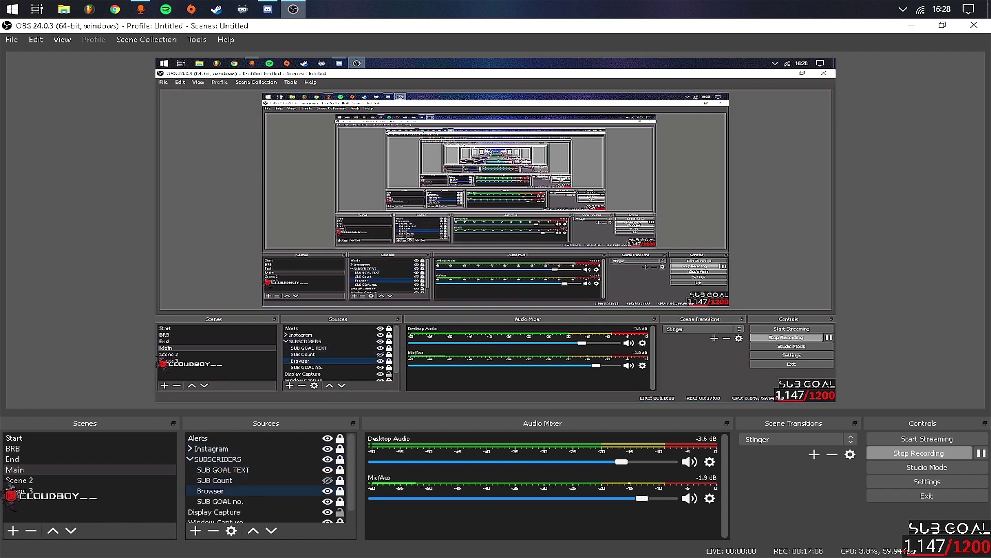
pyautogui.doubleClick(211, 491)
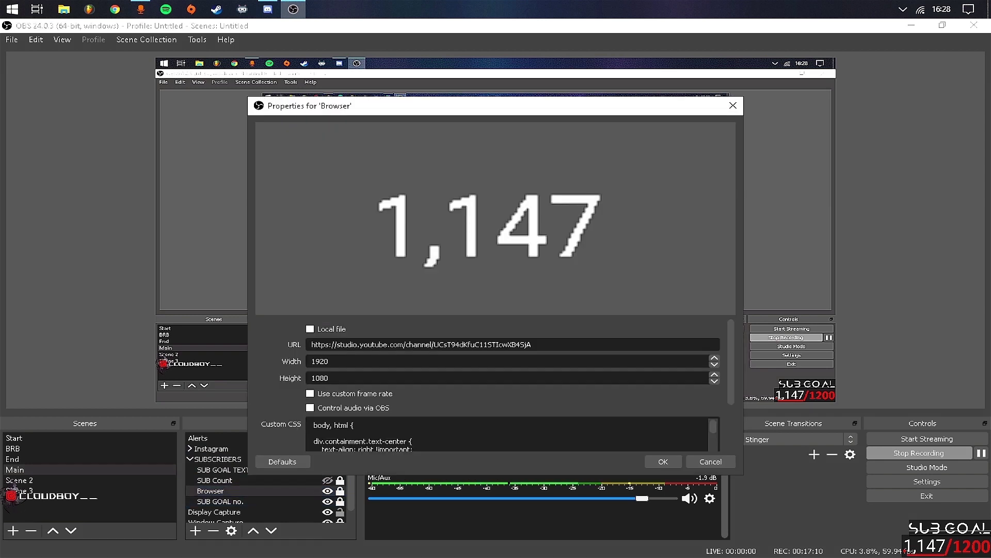
pyautogui.scroll(-2, 490, 385)
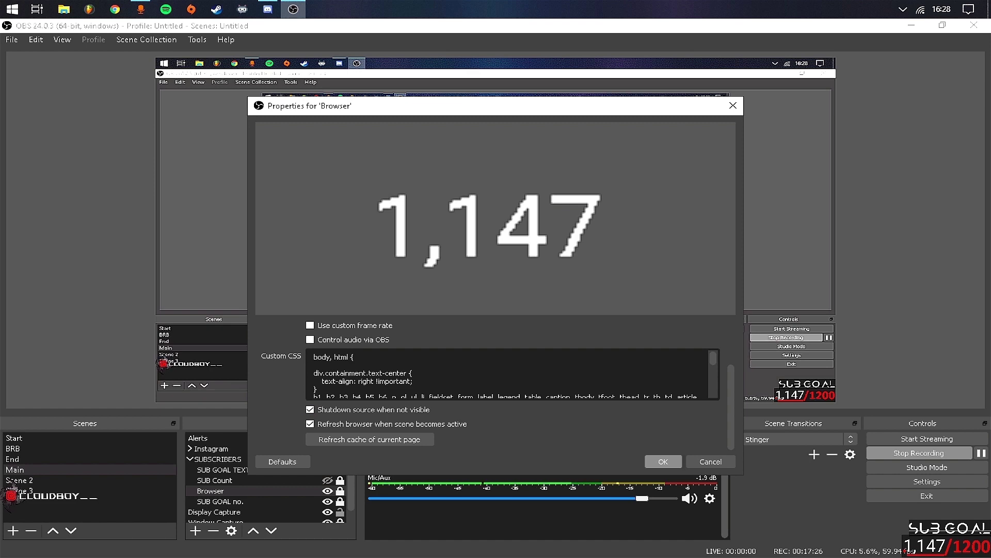
pyautogui.click(663, 461)
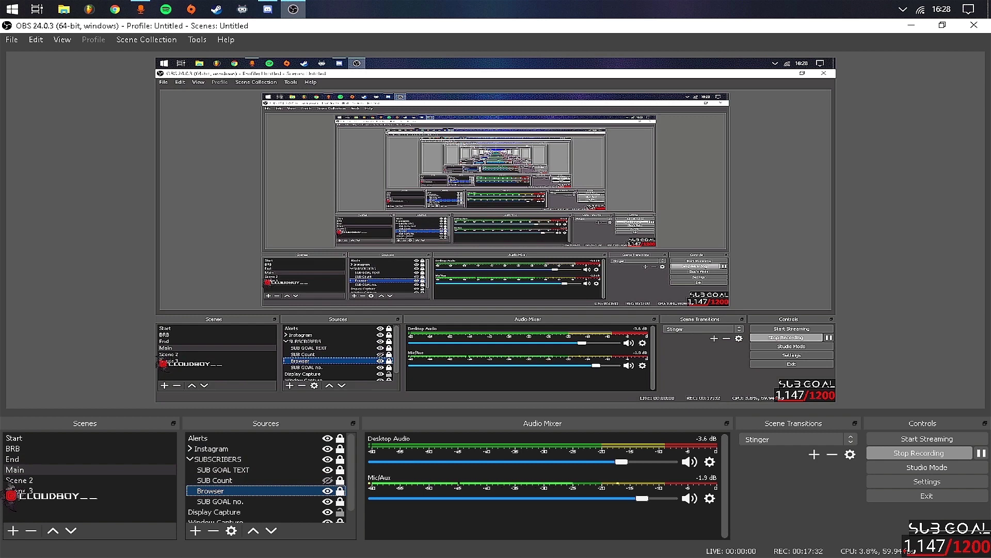
pyautogui.click(190, 459)
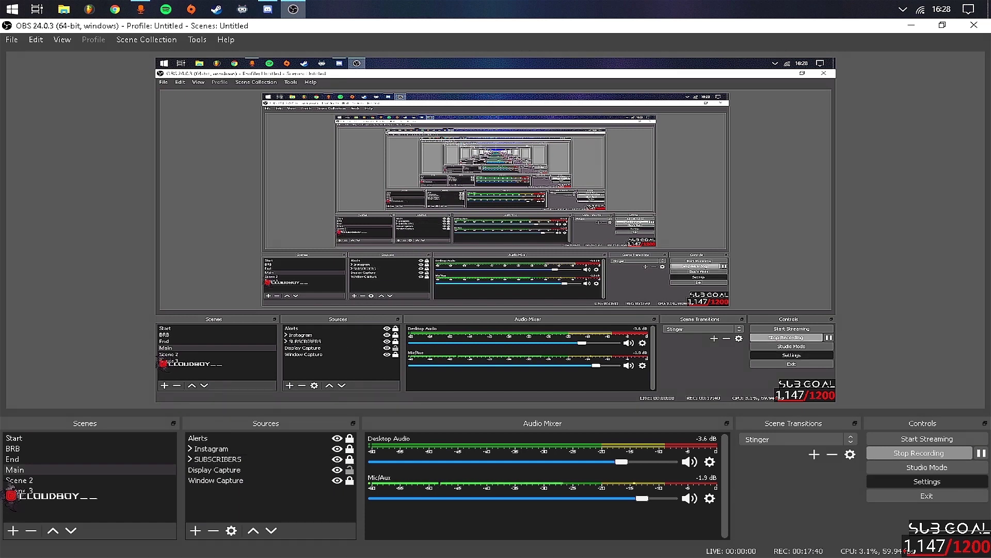
# Open the settings, check the Stream page and set the streaming output bitrate to 6000 Kbps.
pyautogui.click(926, 481)
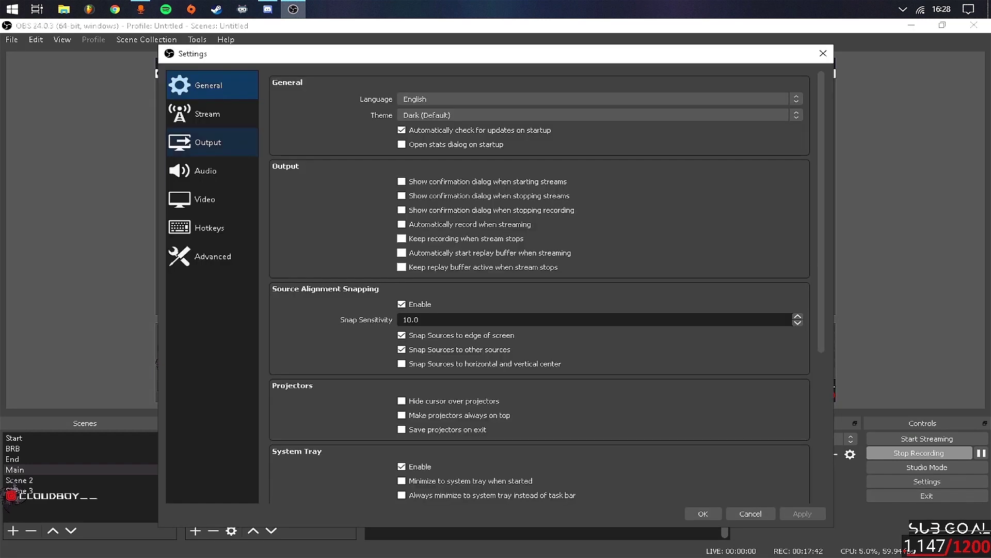
pyautogui.click(207, 114)
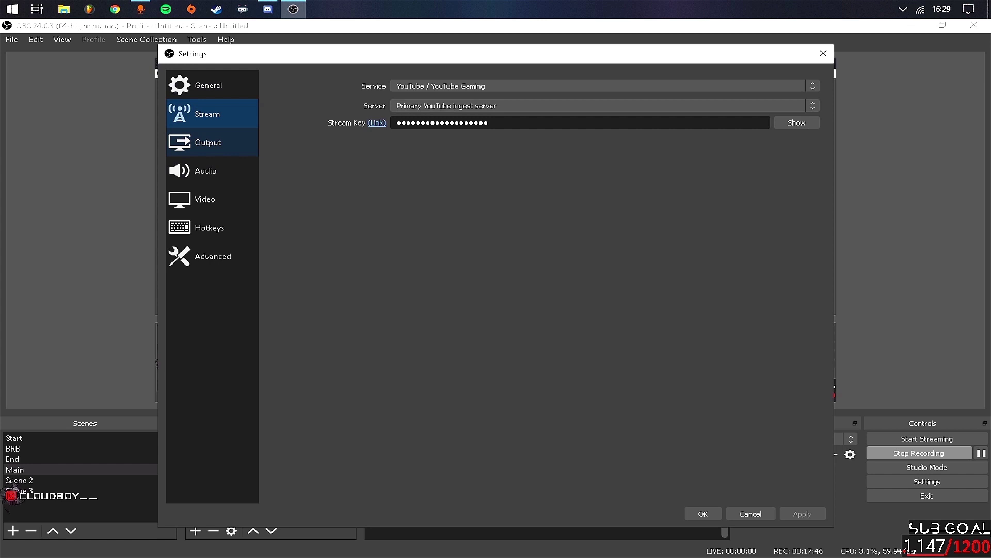
pyautogui.click(208, 142)
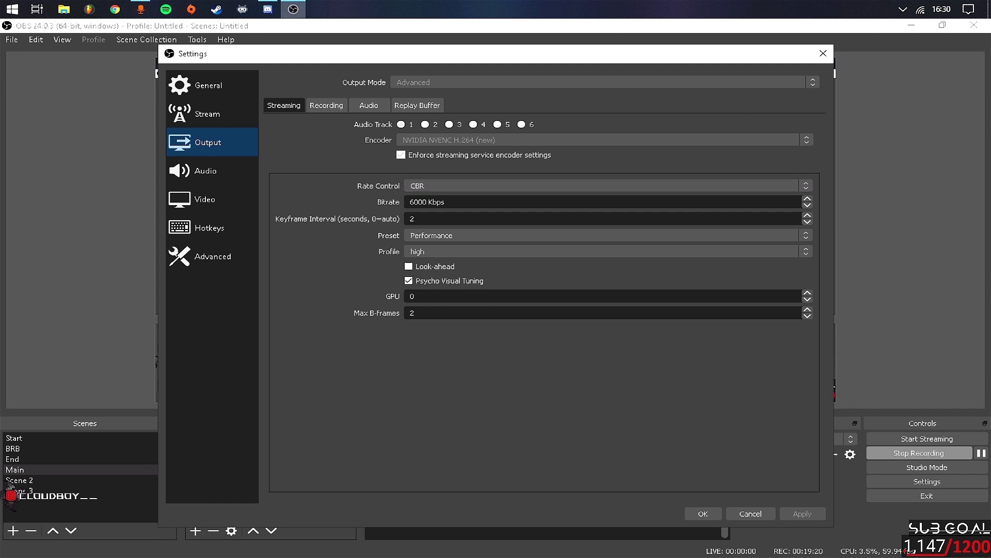
pyautogui.moveTo(410, 202); pyautogui.dragTo(432, 202)
pyautogui.write('6000')
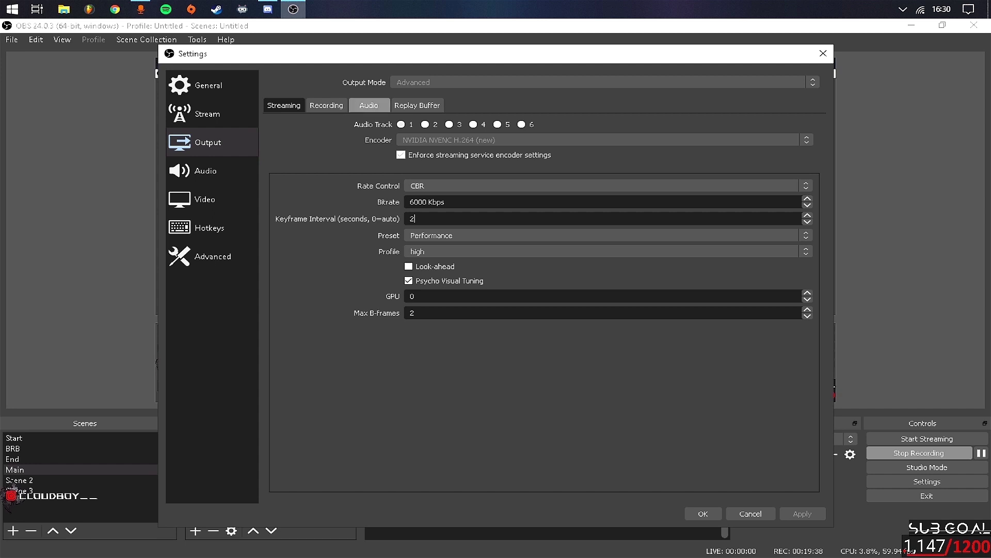
pyautogui.click(413, 219)
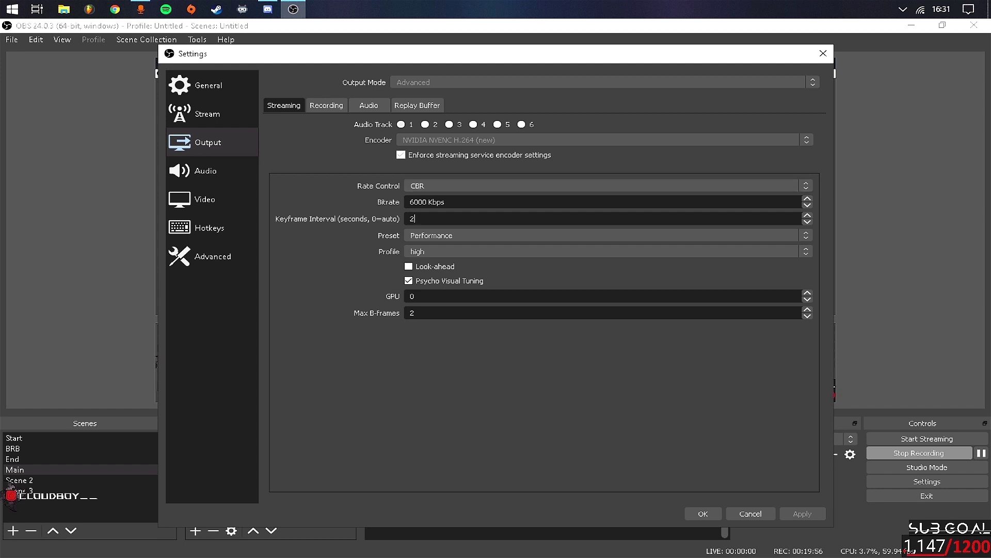
# Compare the streaming rate control options, try VBR and return Rate Control to CBR.
pyautogui.click(599, 186)
pyautogui.click(599, 195)
pyautogui.click(599, 185)
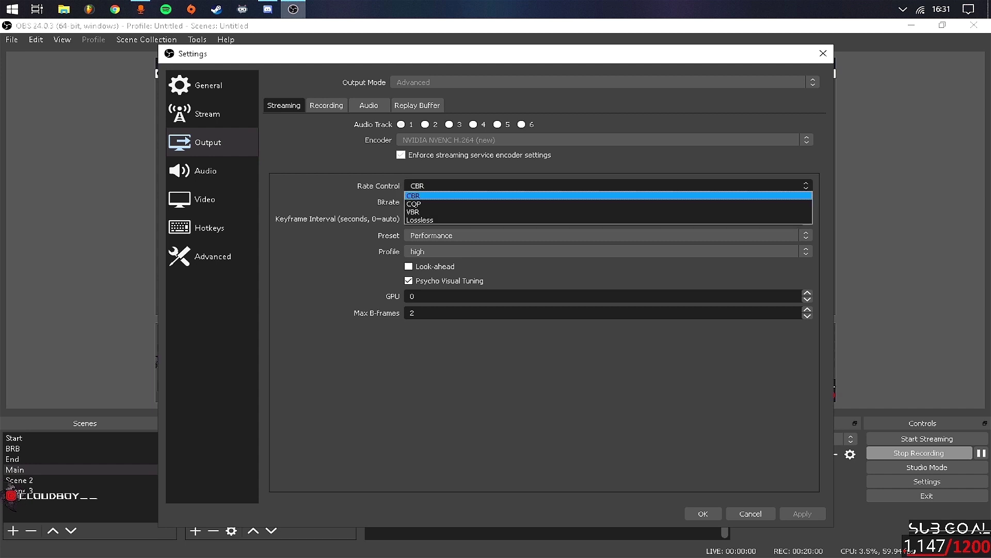
pyautogui.click(599, 195)
pyautogui.click(599, 185)
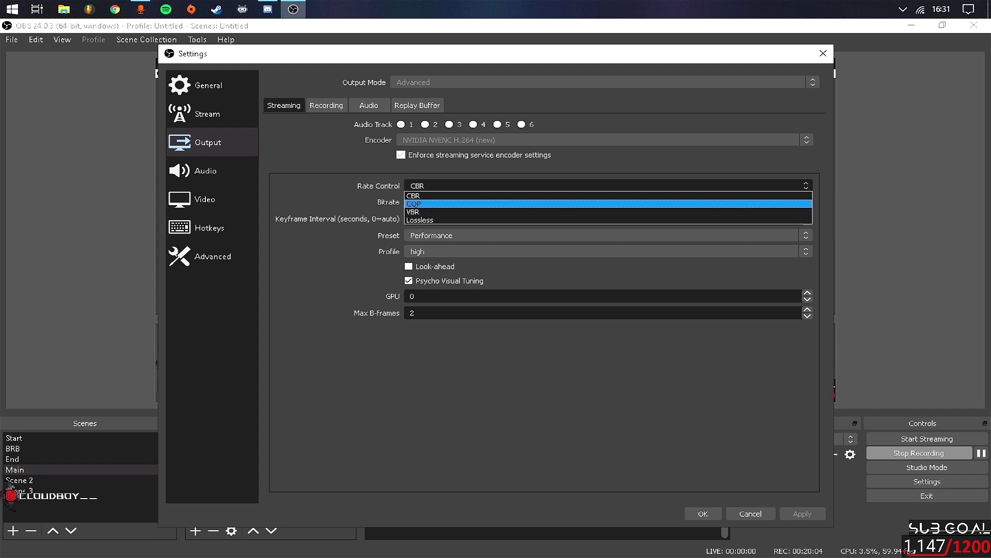
pyautogui.click(599, 211)
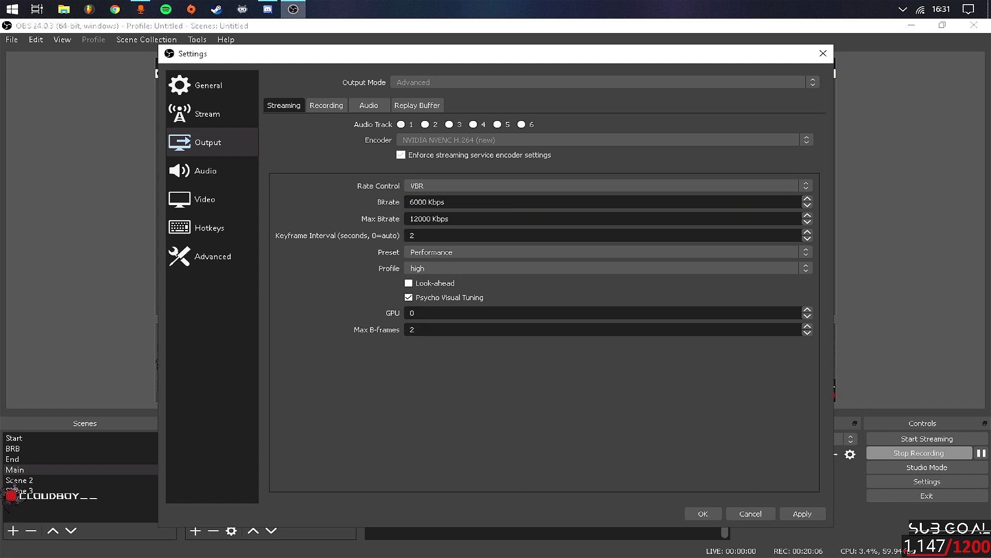
pyautogui.click(598, 185)
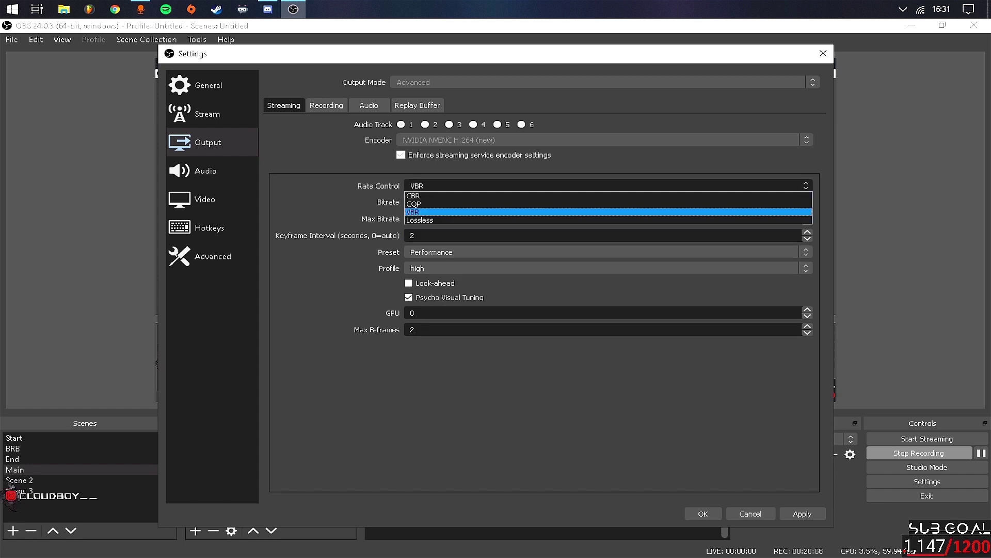
pyautogui.click(599, 195)
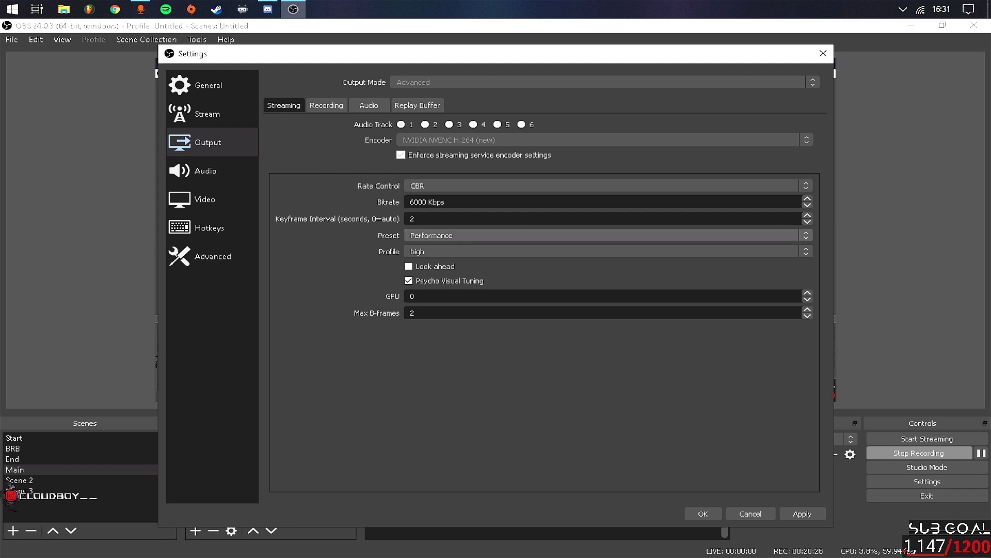
# Review the streaming encoder's available presets and keep Performance.
pyautogui.click(601, 235)
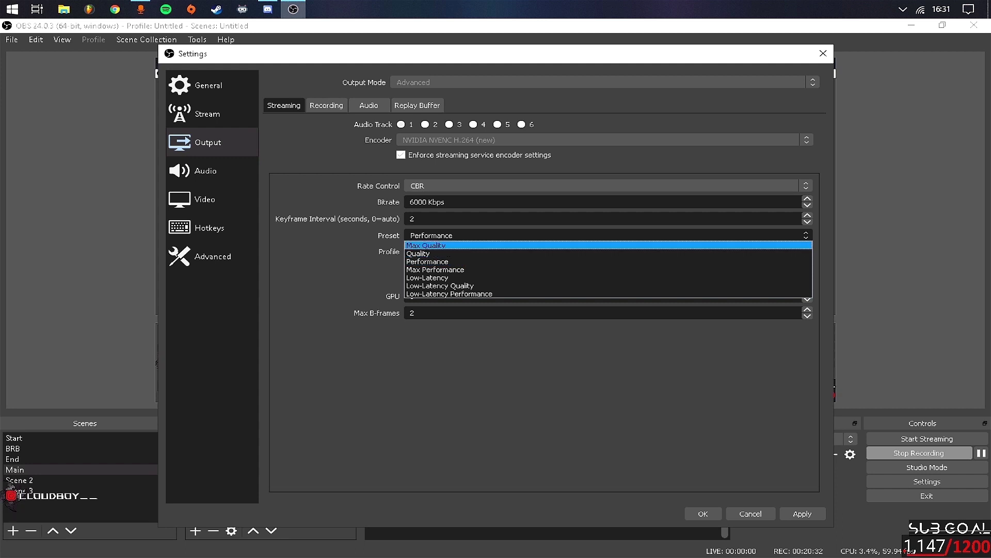
pyautogui.press('Escape')
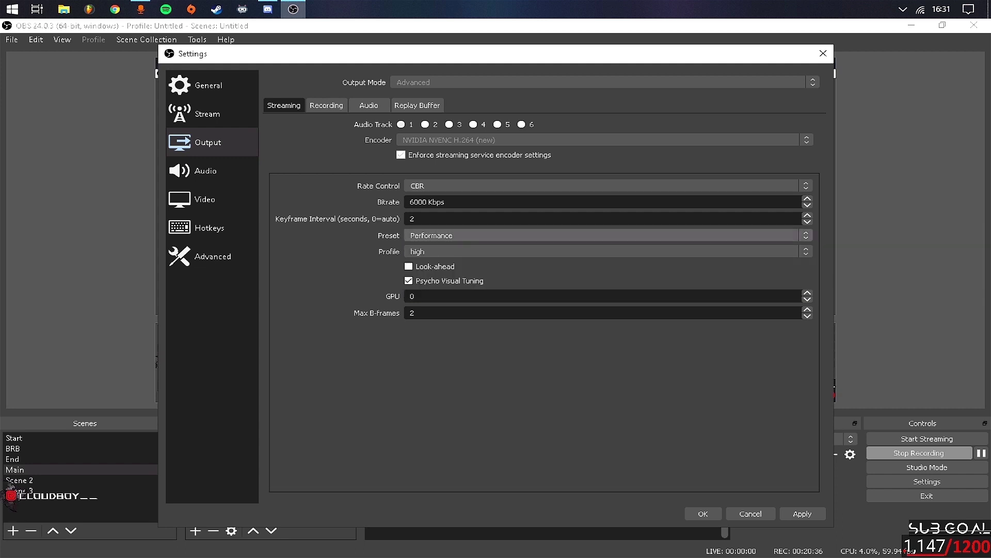
pyautogui.hotkey('alt', 'Down')
pyautogui.press('Down')
pyautogui.press('Escape')
pyautogui.hotkey('alt', 'Down')
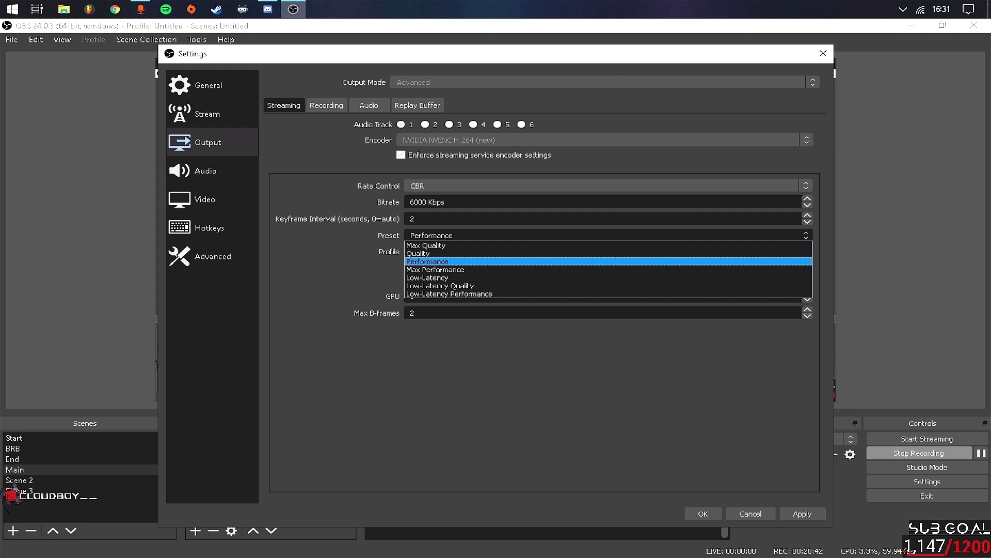
pyautogui.press('Escape')
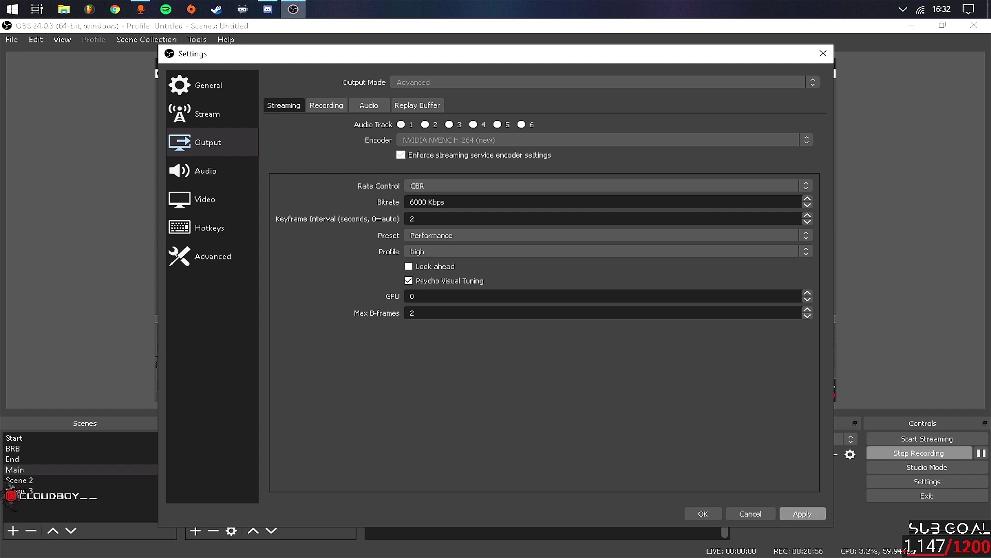
pyautogui.click(802, 513)
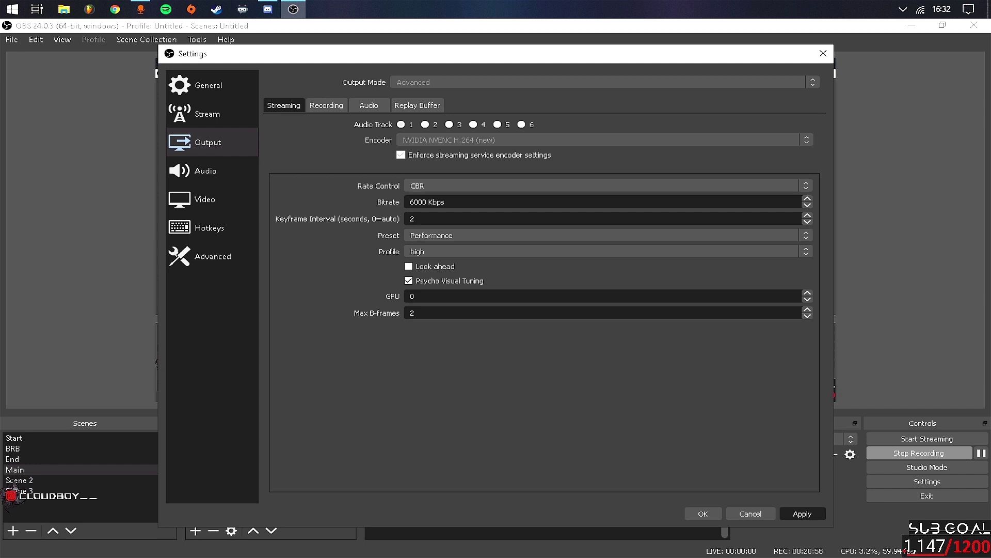
# Examine the audio settings, including the sample rate, devices, meters and push-to-talk options.
pyautogui.click(206, 170)
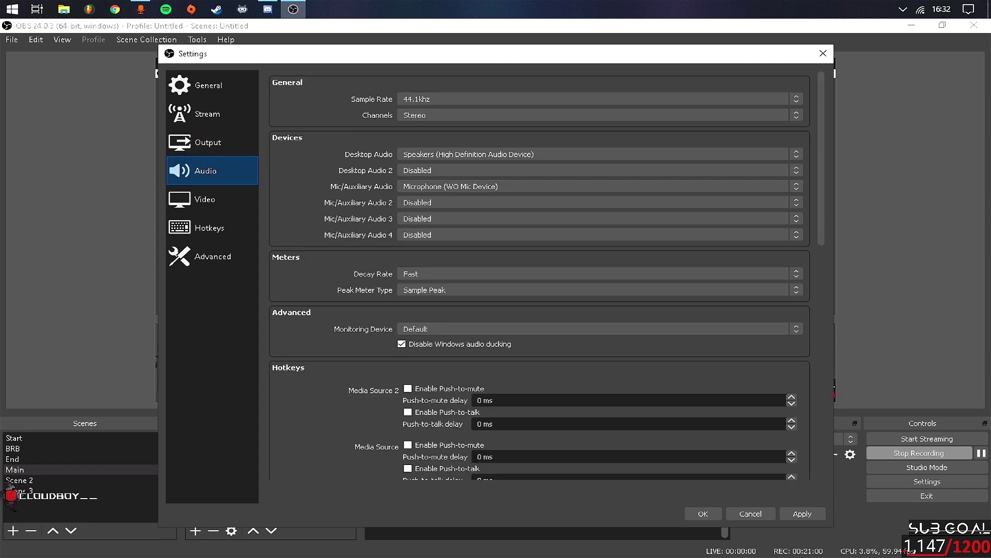
pyautogui.click(594, 98)
pyautogui.click(594, 100)
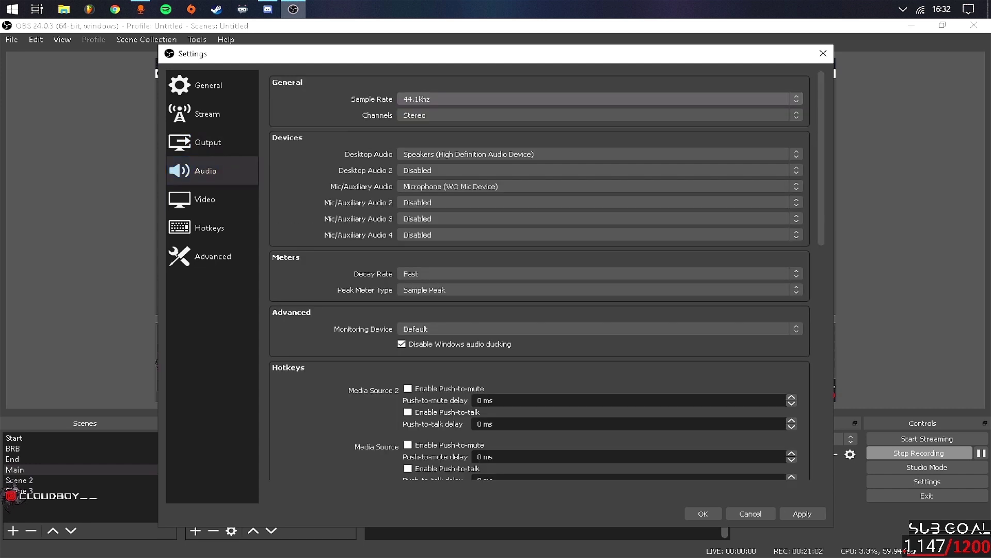
pyautogui.scroll(-3, 539, 274)
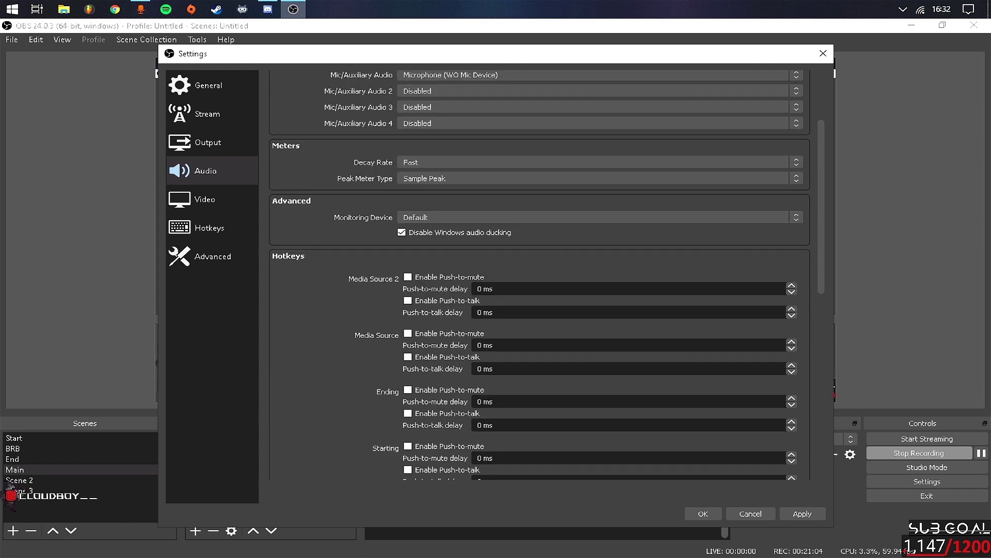
# Review the Video, Hotkeys and Advanced settings, and apply the pending settings changes.
pyautogui.click(205, 199)
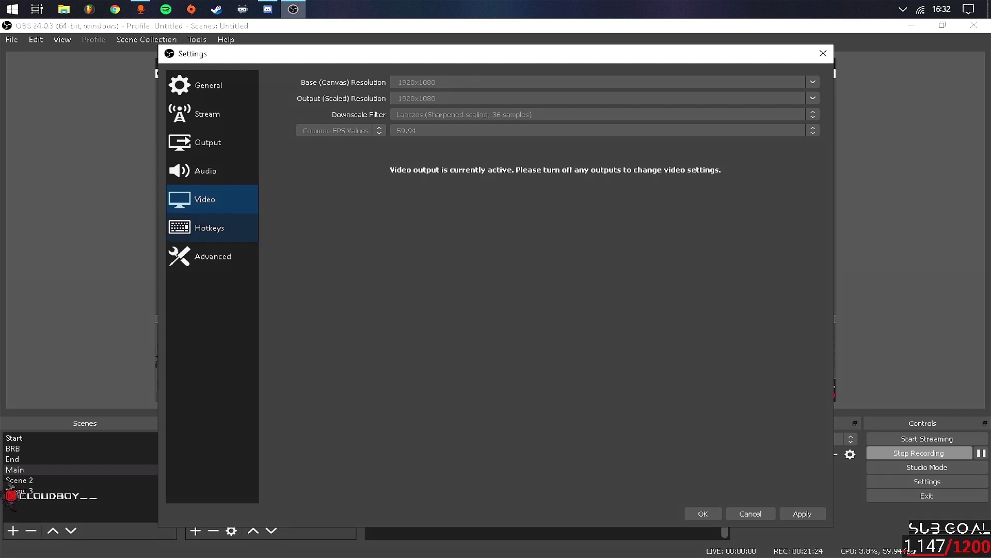
pyautogui.click(209, 228)
pyautogui.click(213, 256)
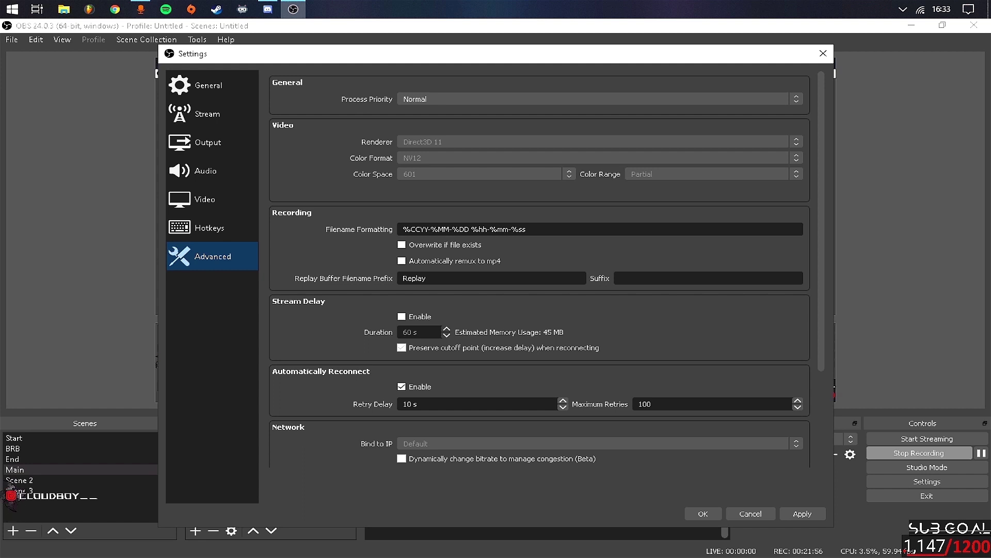
pyautogui.click(802, 513)
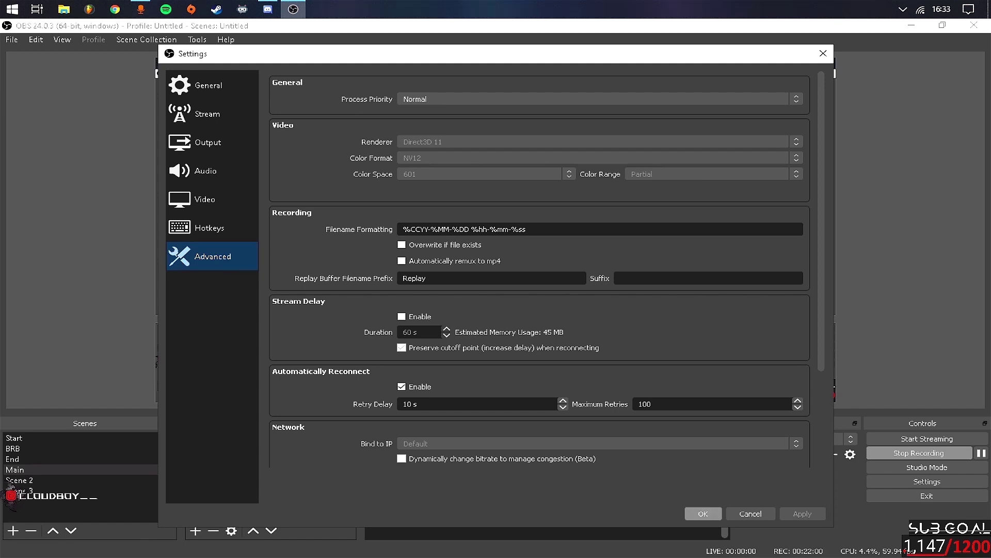
pyautogui.press('Return')
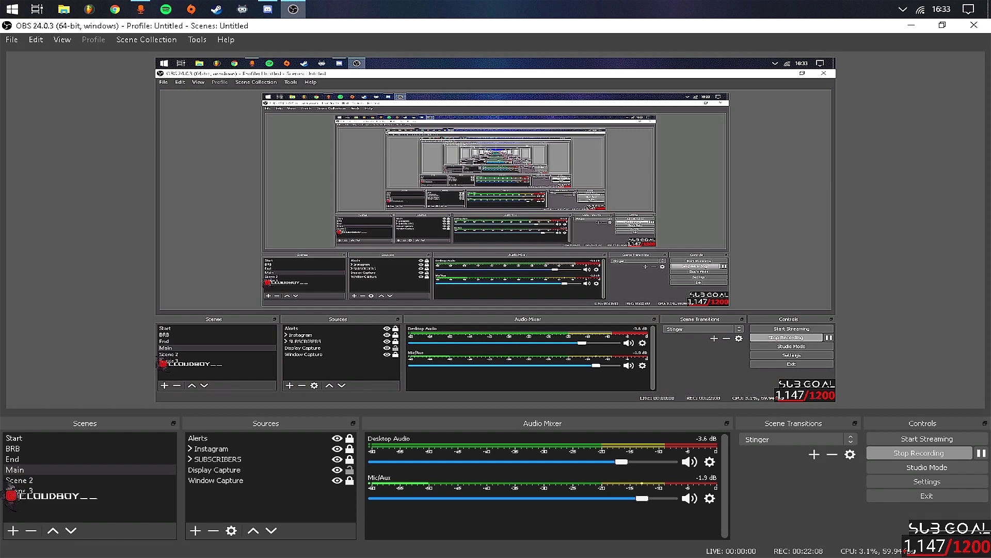
# Try to exit OBS, decline the shutdown and return to the desktop.
pyautogui.click(973, 25)
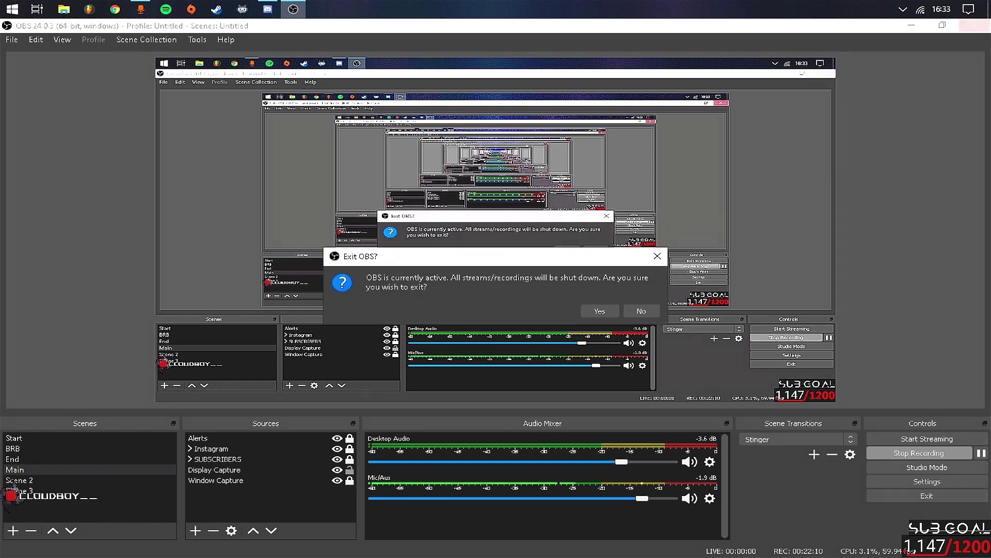
pyautogui.press('Return')
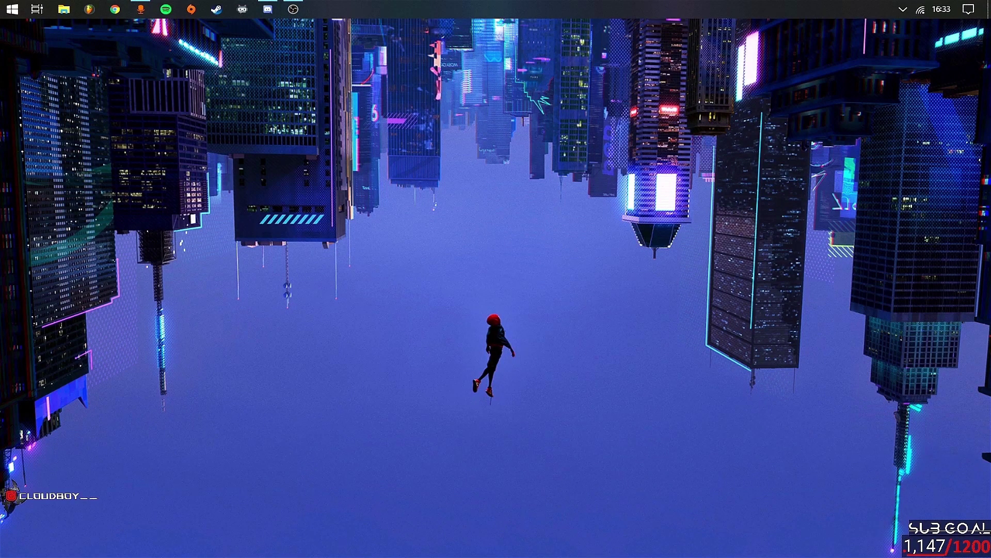
pyautogui.rightClick(386, 210)
pyautogui.press('Escape')
pyautogui.rightClick(330, 179)
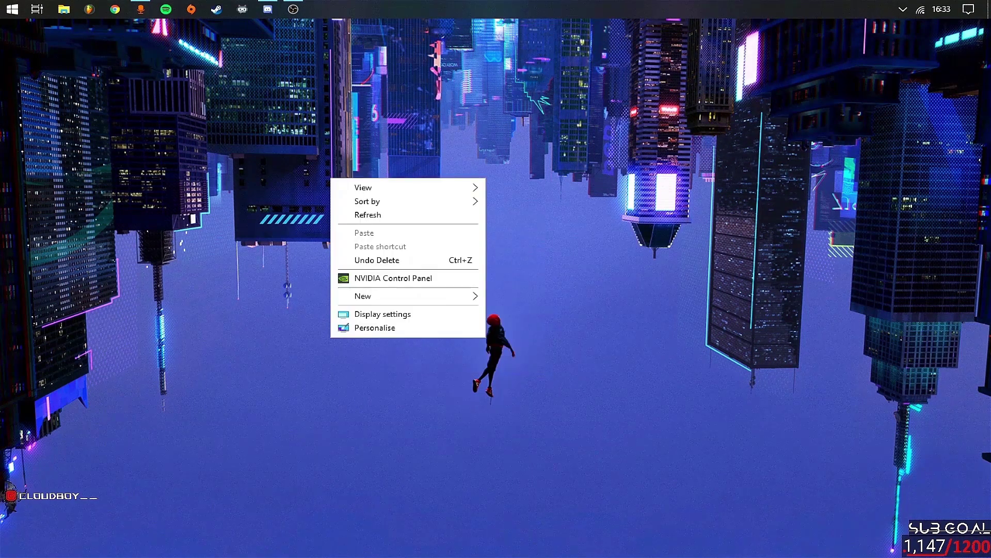
pyautogui.press('Escape')
pyautogui.rightClick(257, 136)
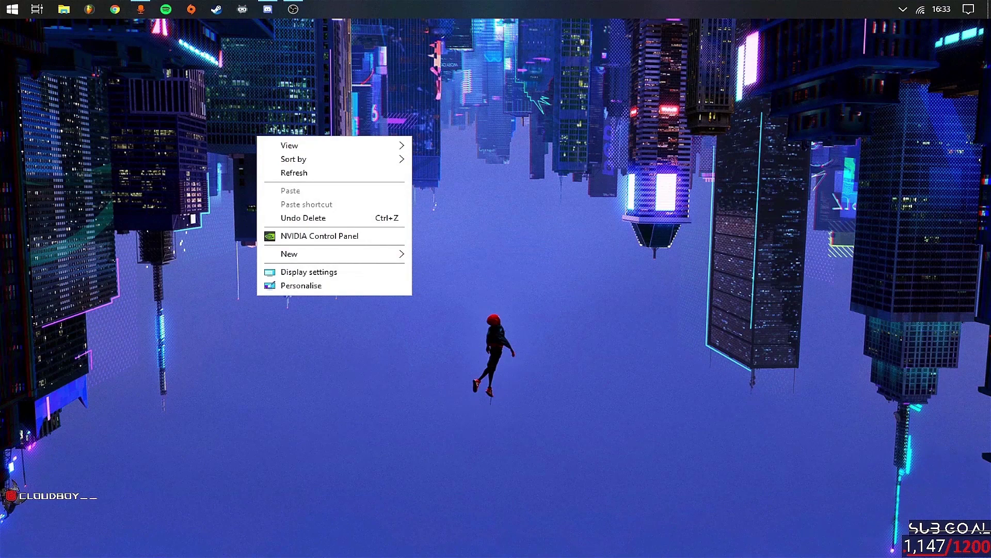
pyautogui.press('Escape')
pyautogui.press('super')
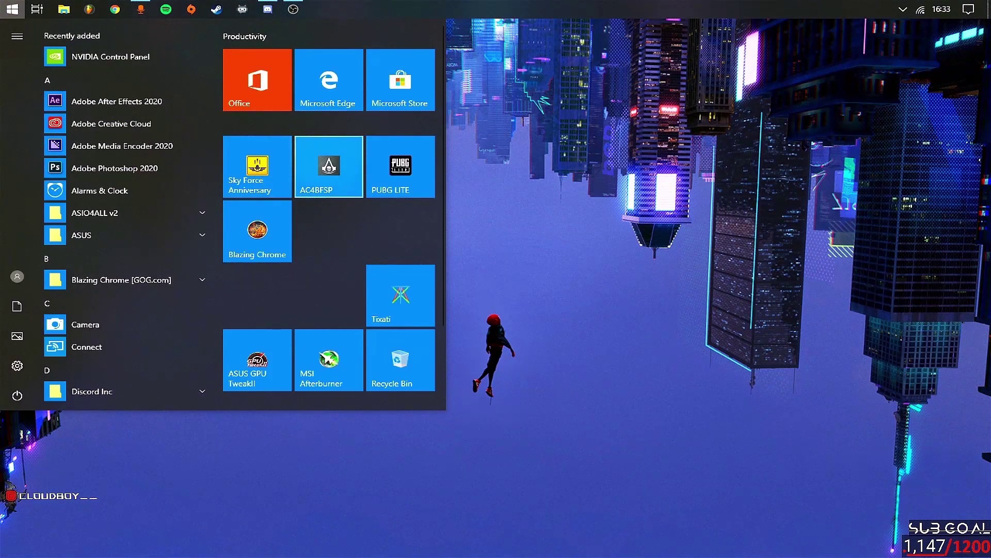
pyautogui.press('Escape')
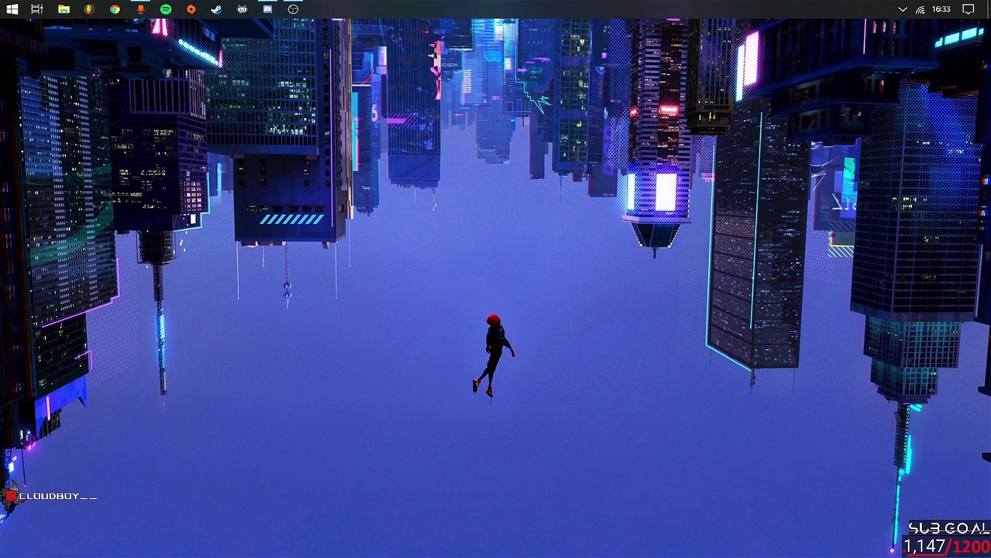
pyautogui.press('super+r')
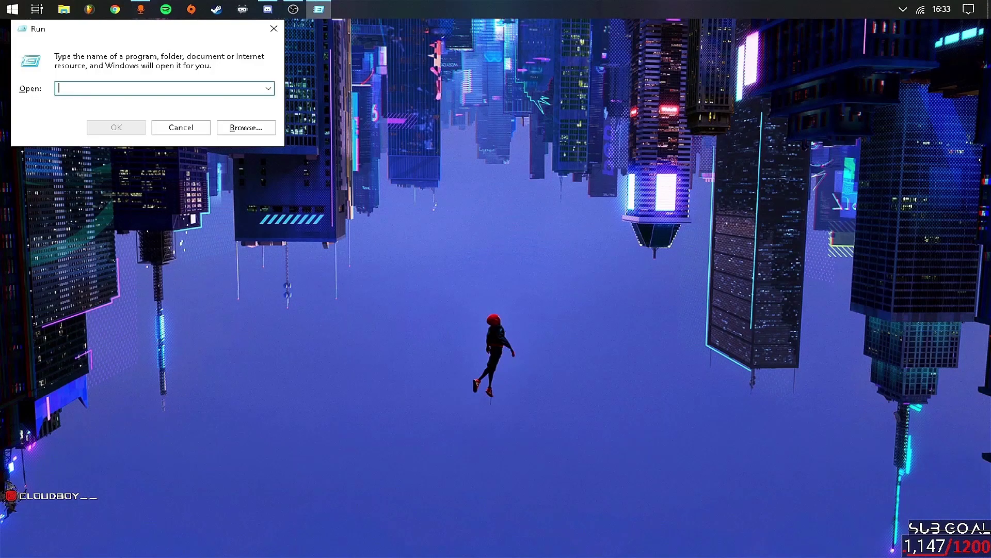
pyautogui.press('Tab')
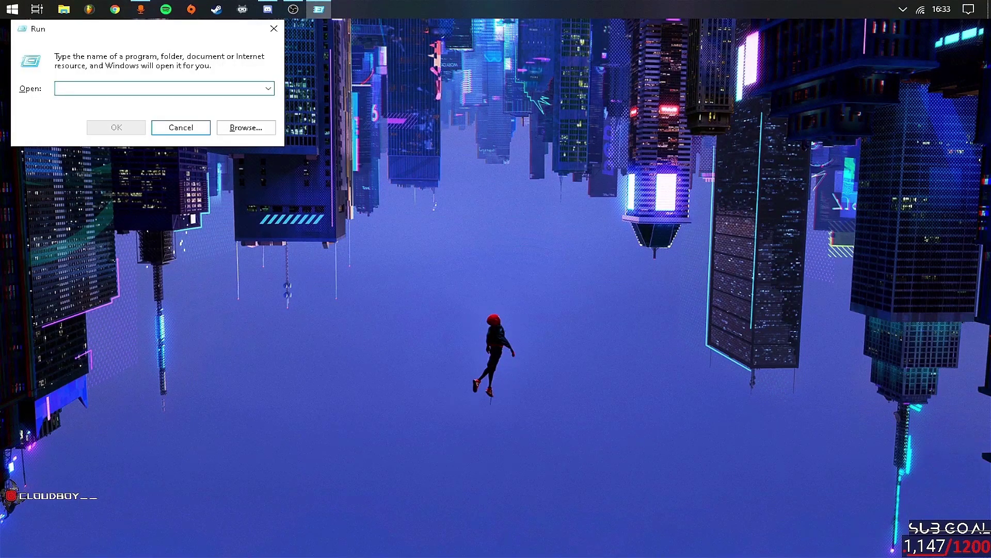
pyautogui.press('Return')
# Open Task Manager and expand the OBS Studio process group.
pyautogui.rightClick(389, 11)
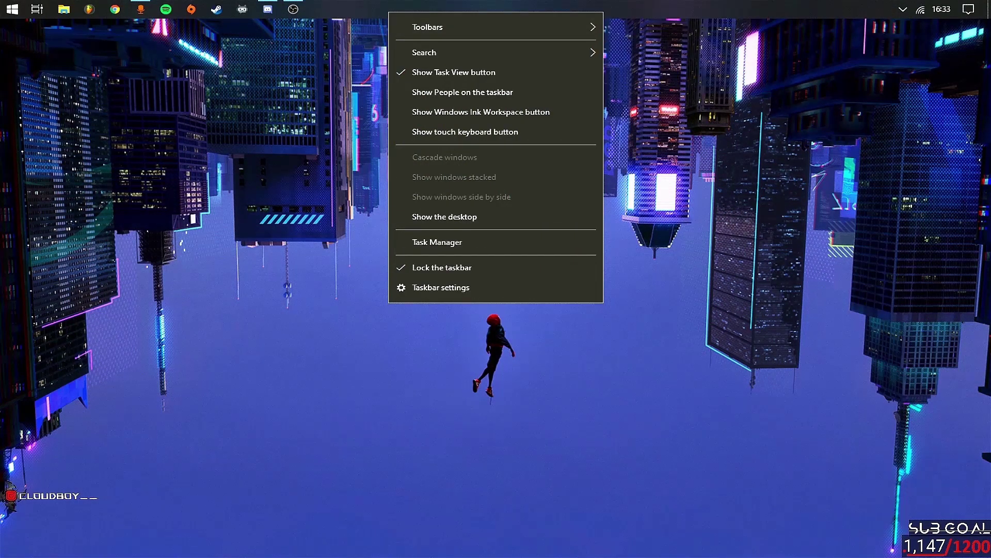
pyautogui.press('Return')
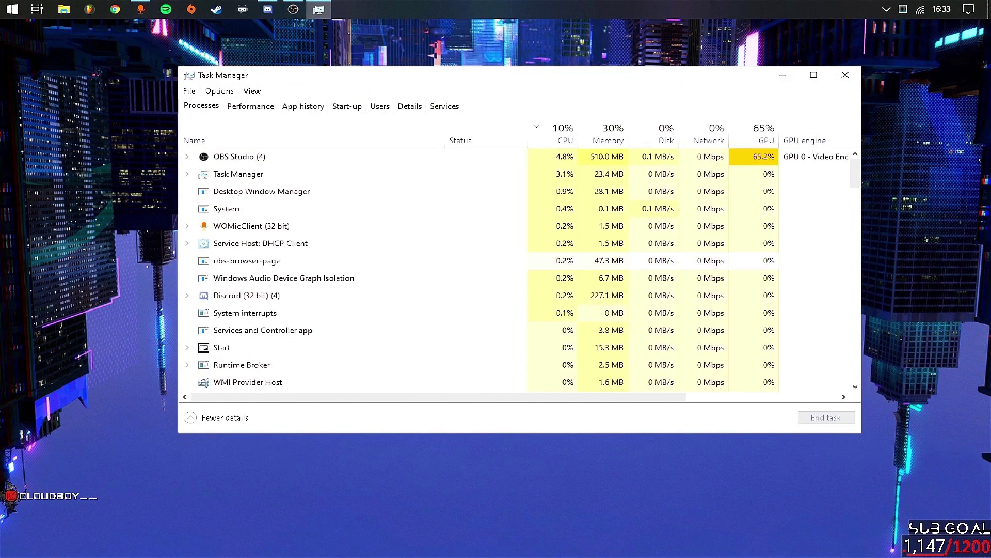
pyautogui.scroll(-1, 522, 269)
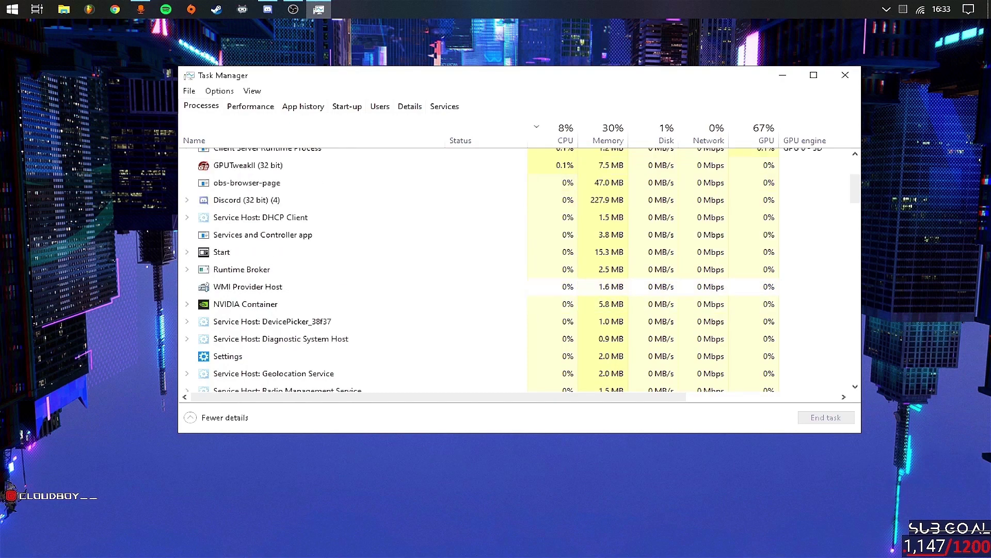
pyautogui.scroll(3, 510, 269)
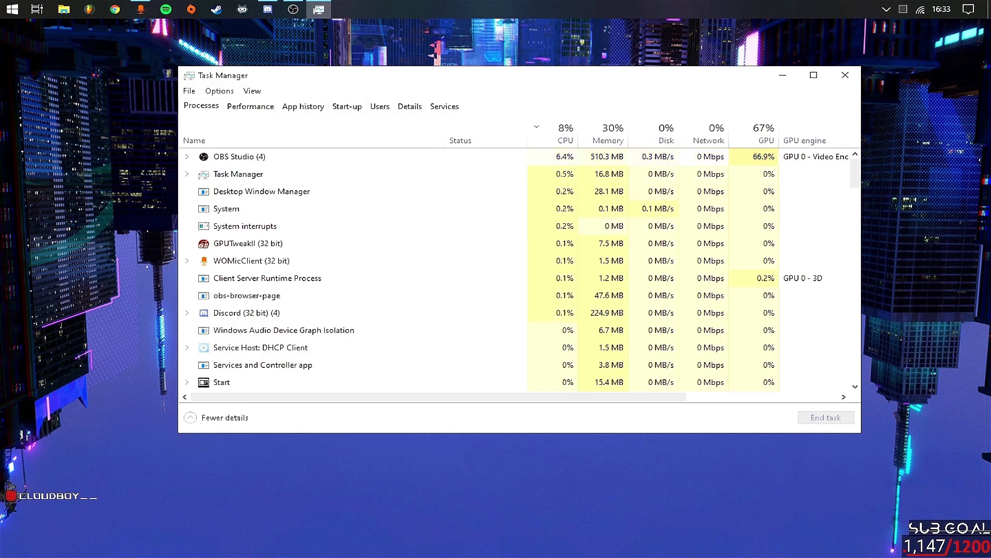
pyautogui.click(234, 157)
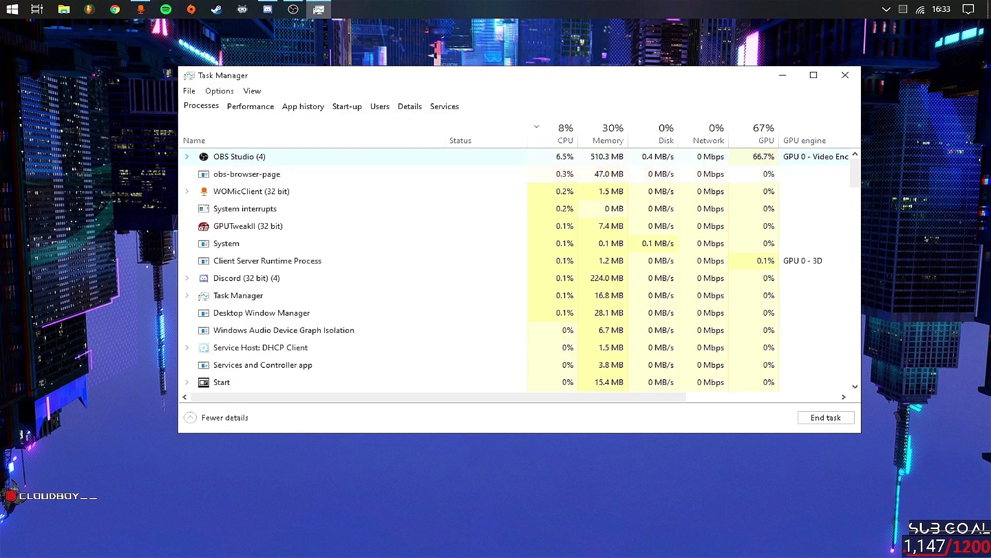
pyautogui.press('Right')
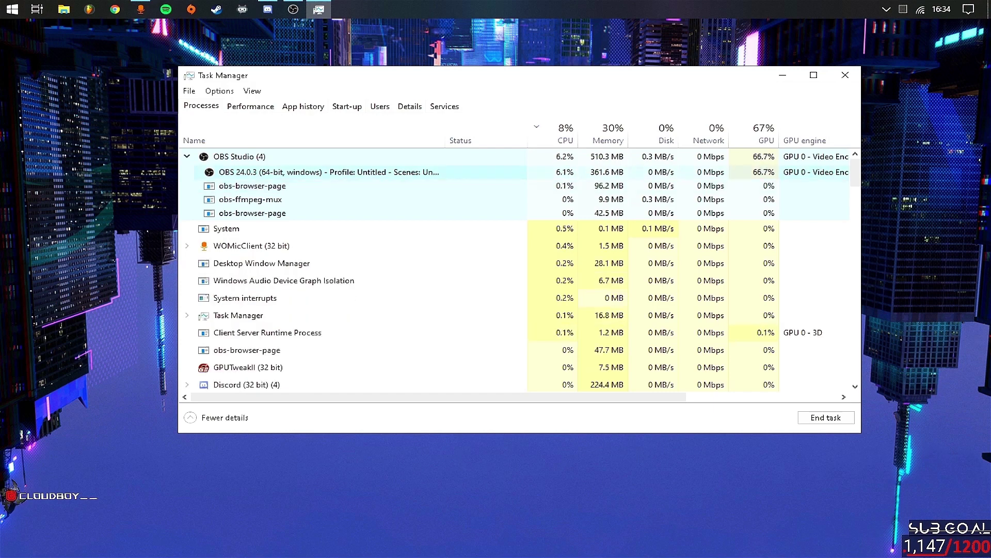
# Open the file location of the OBS 24.0.3 (64-bit) process.
pyautogui.hotkey('shift', 'F10')
pyautogui.press('Down')
pyautogui.press('Down')
pyautogui.press('Down')
pyautogui.press('Down')
pyautogui.press('Down')
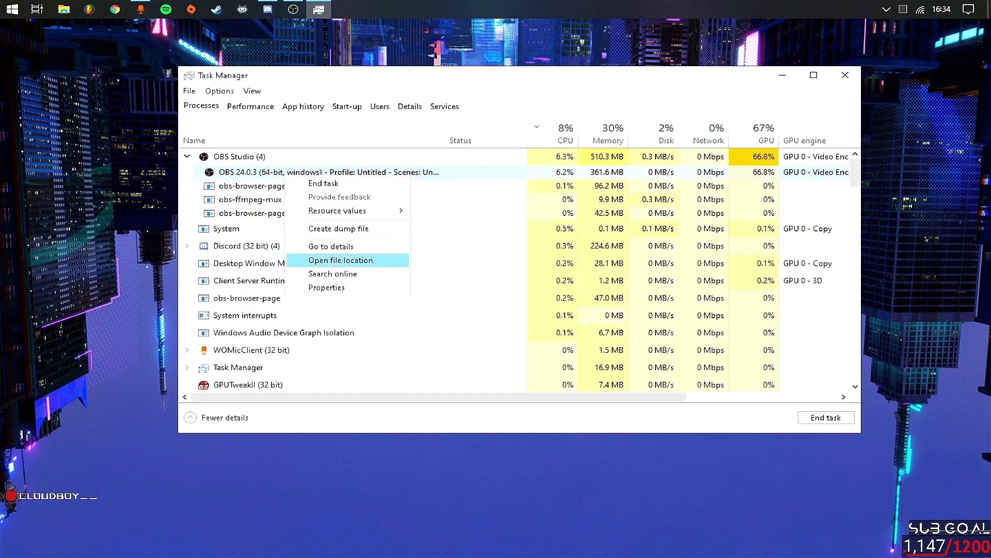
pyautogui.press('Return')
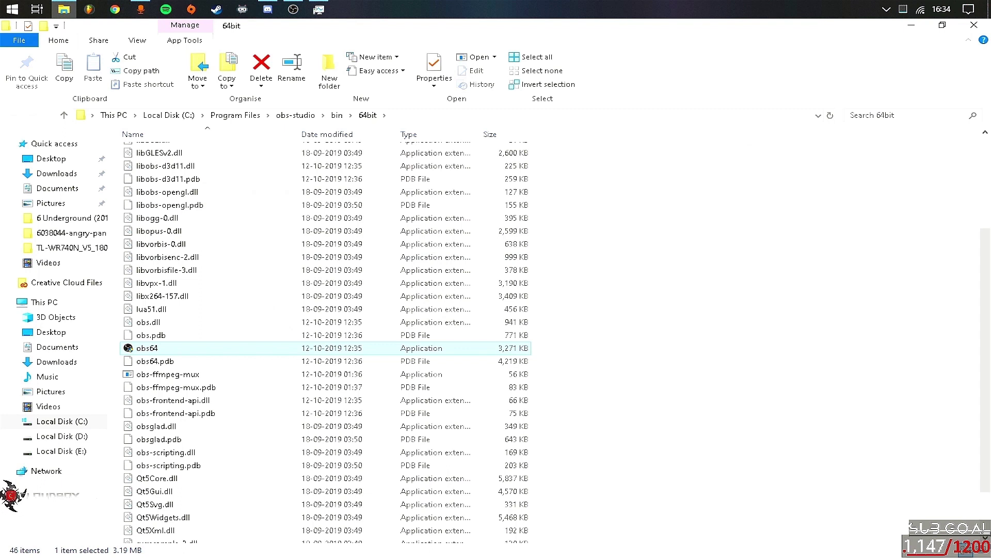
# Try to rename the obs64 application file as "cortrana".
pyautogui.rightClick(169, 352)
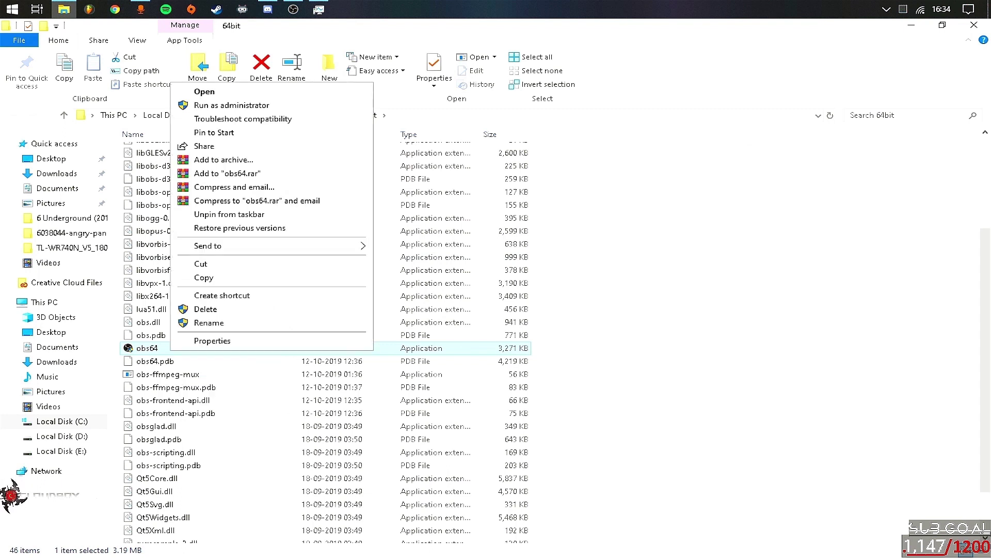
pyautogui.press('m')
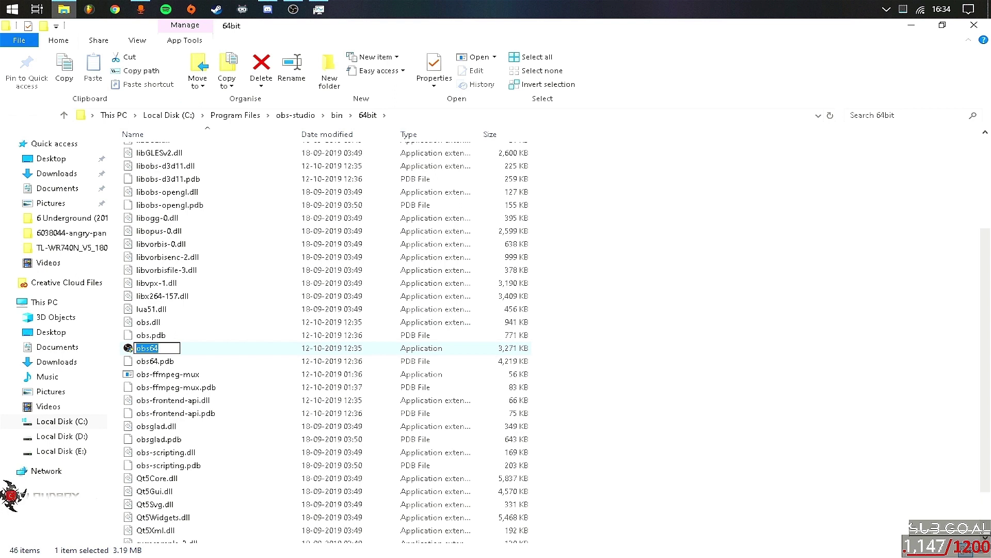
pyautogui.press('Return')
pyautogui.press('Down')
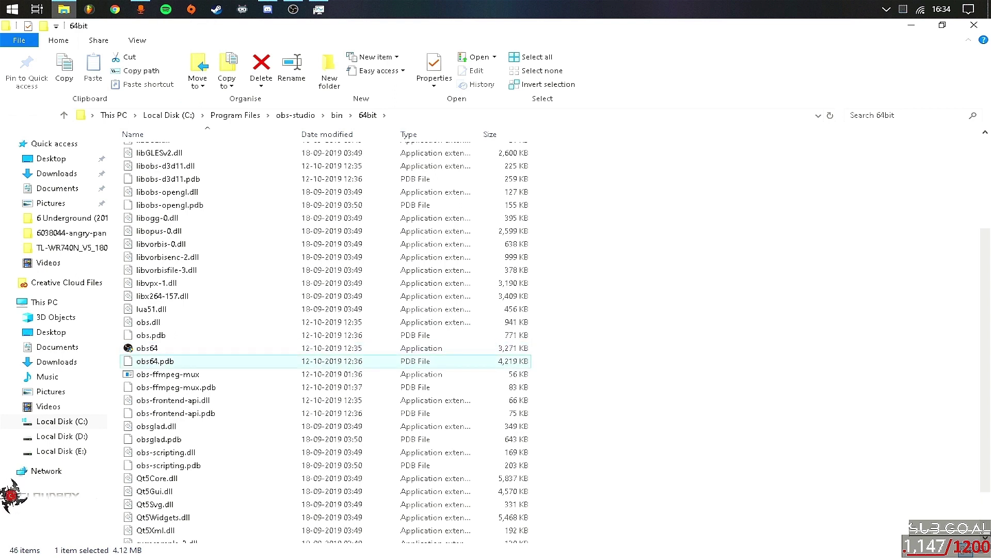
pyautogui.press('Up')
pyautogui.hotkey('shift', 'F10')
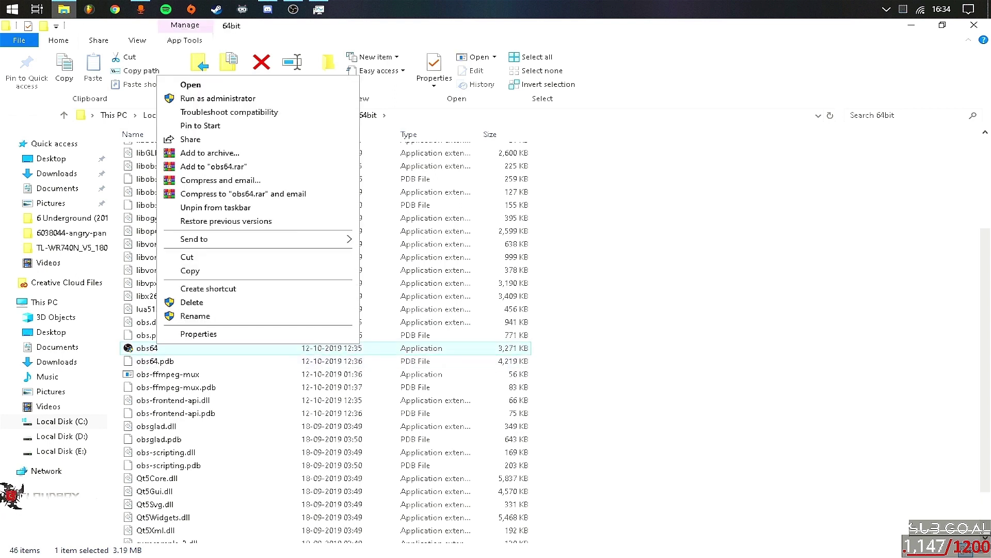
pyautogui.write('mcortra')
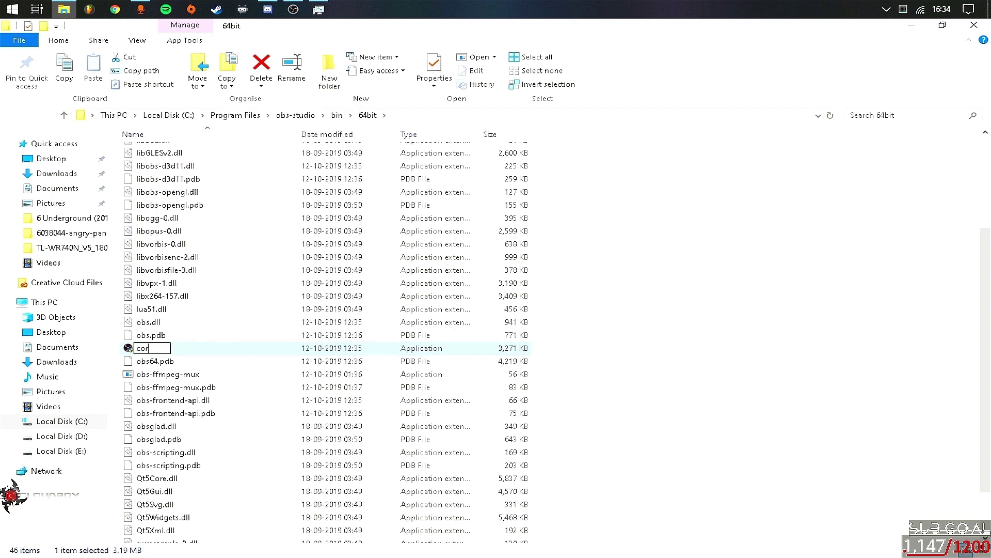
pyautogui.write('na')
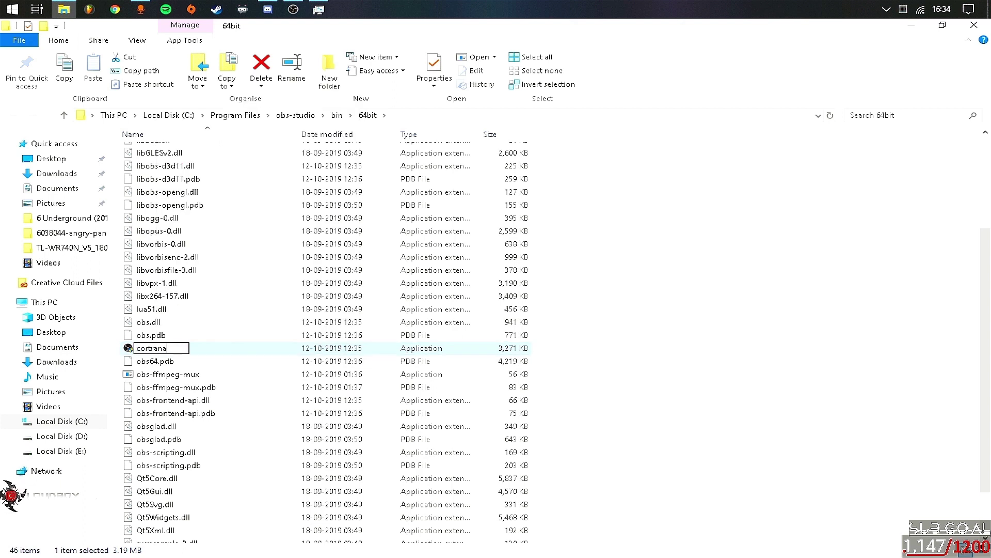
pyautogui.hotkey('ctrl', 'a')
pyautogui.press('Escape')
pyautogui.press('Down')
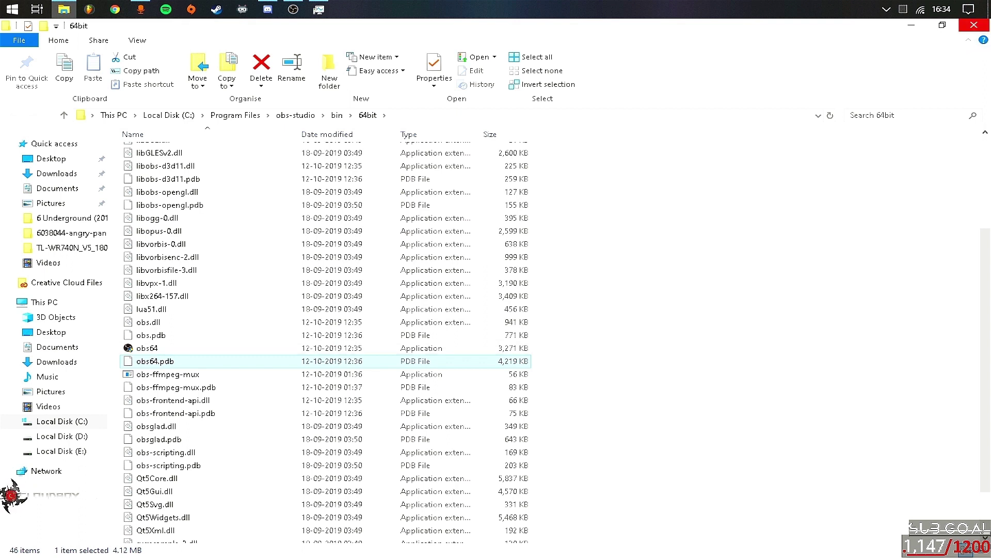
# Return to Task Manager, check which actions the OBS Studio process group offers, and close Task Manager.
pyautogui.click(973, 25)
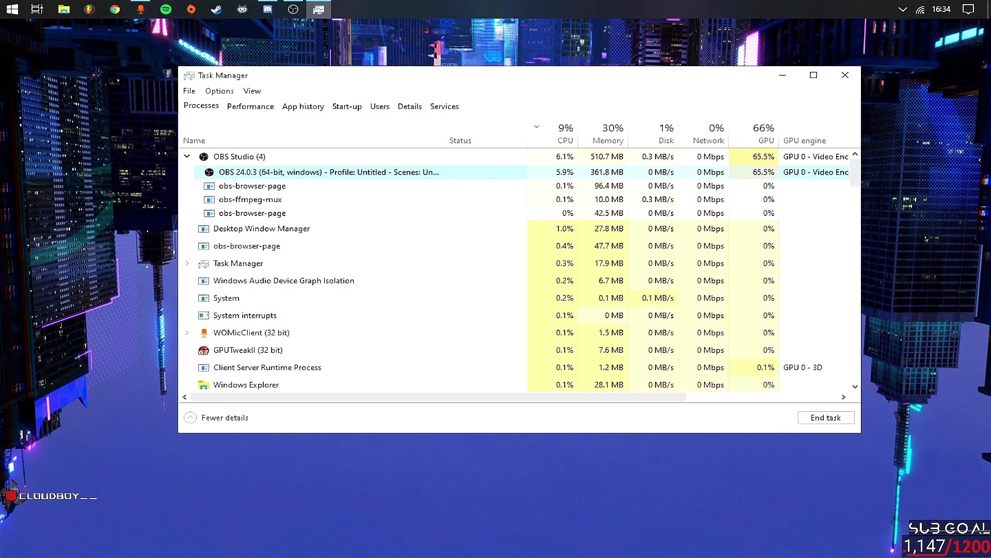
pyautogui.rightClick(247, 157)
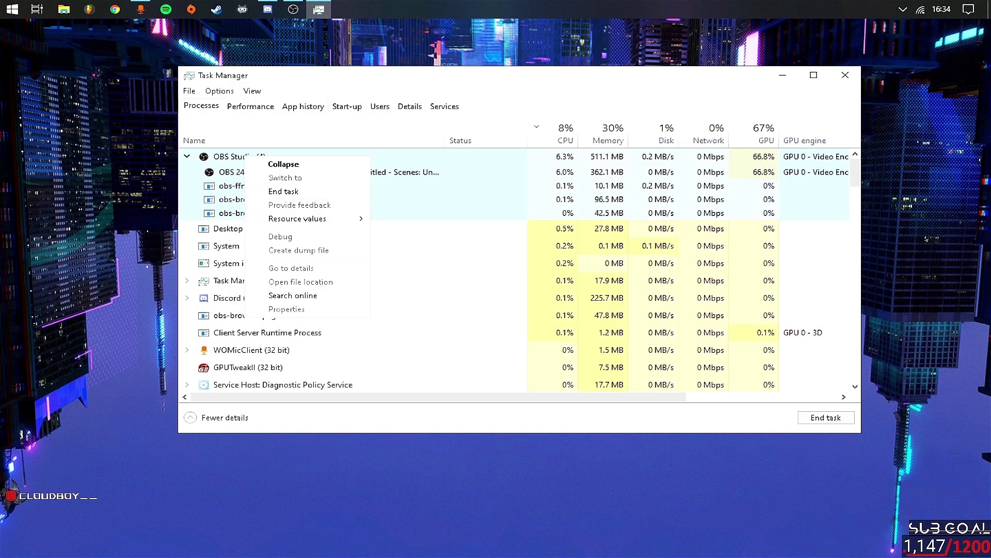
pyautogui.press('Escape')
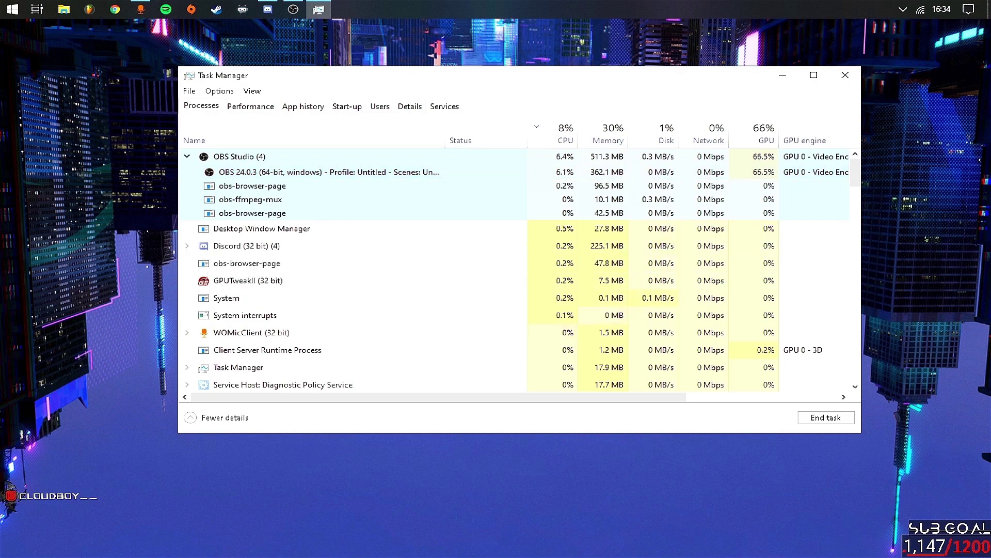
pyautogui.click(846, 75)
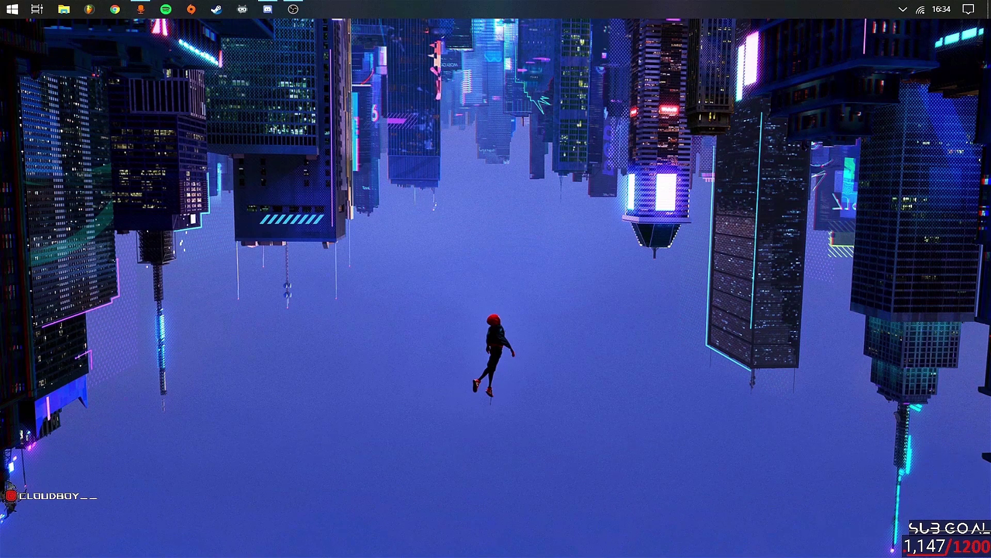
pyautogui.rightClick(348, 305)
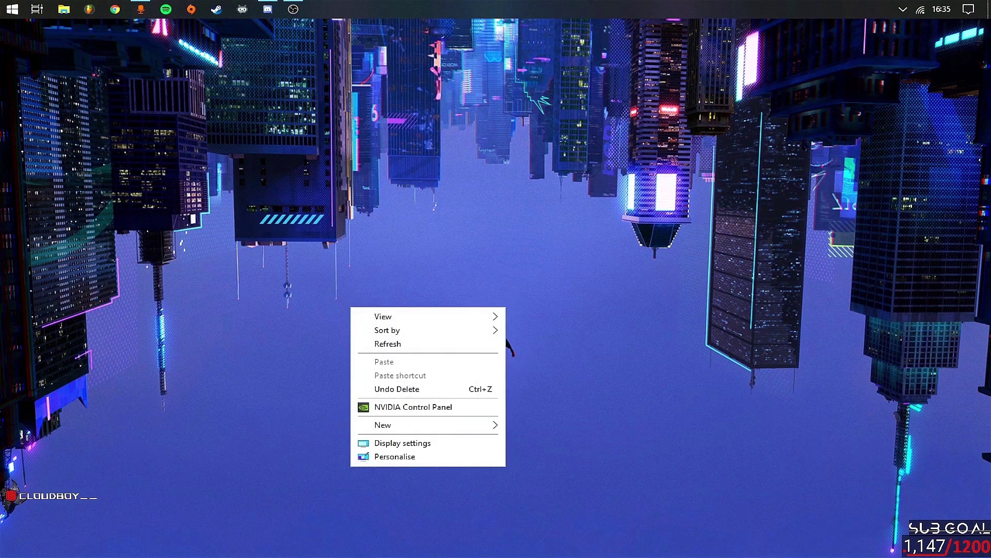
pyautogui.press('Escape')
pyautogui.rightClick(271, 343)
pyautogui.press('Escape')
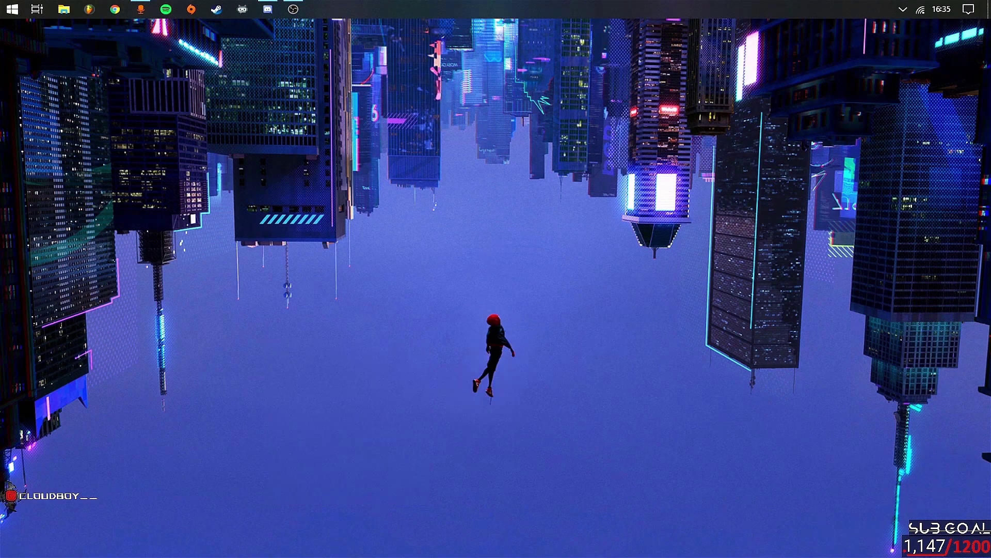
pyautogui.rightClick(272, 353)
pyautogui.press('Escape')
pyautogui.rightClick(271, 363)
pyautogui.press('Escape')
# Reopen Task Manager, examine the full list of running processes and services, and close it.
pyautogui.rightClick(560, 9)
pyautogui.click(620, 205)
pyautogui.rightClick(560, 8)
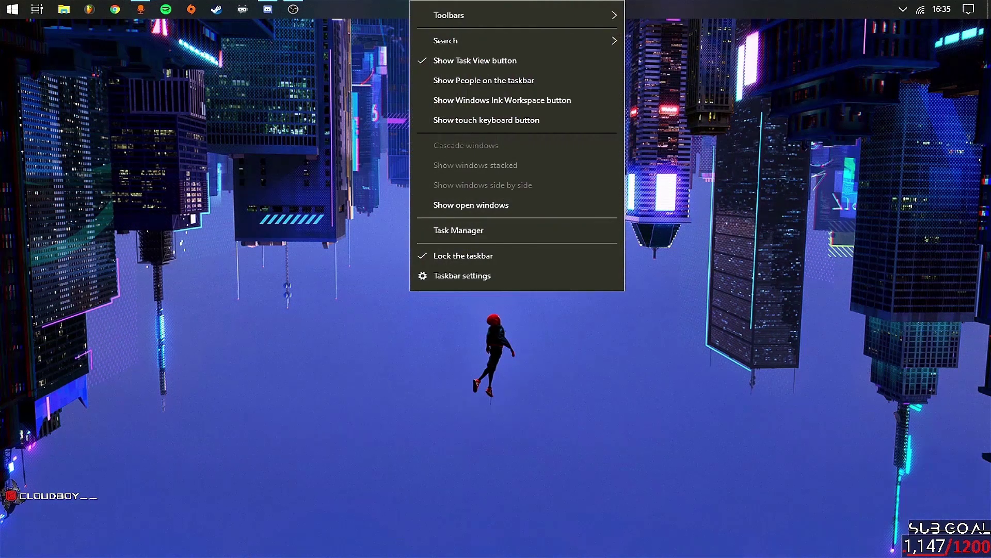
pyautogui.click(517, 231)
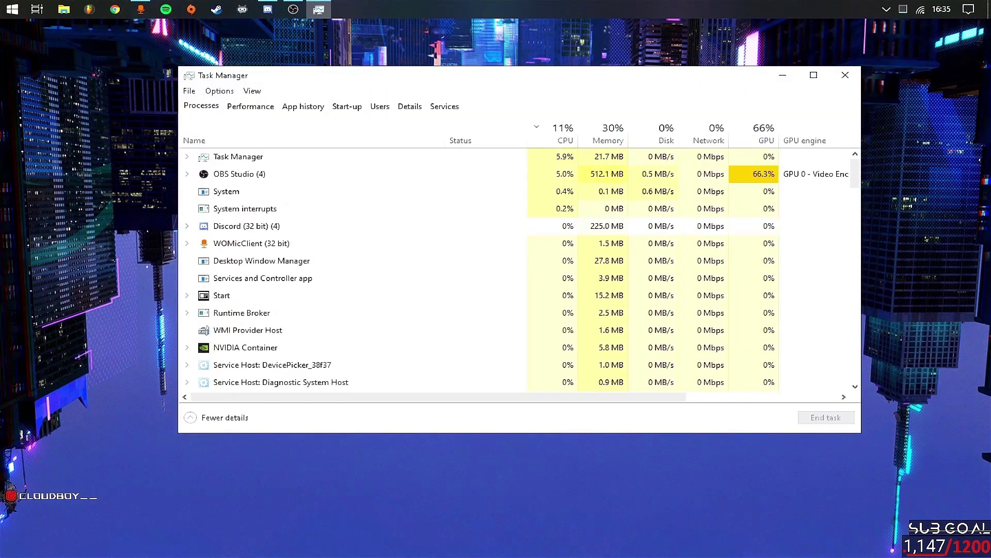
pyautogui.scroll(-8, 486, 272)
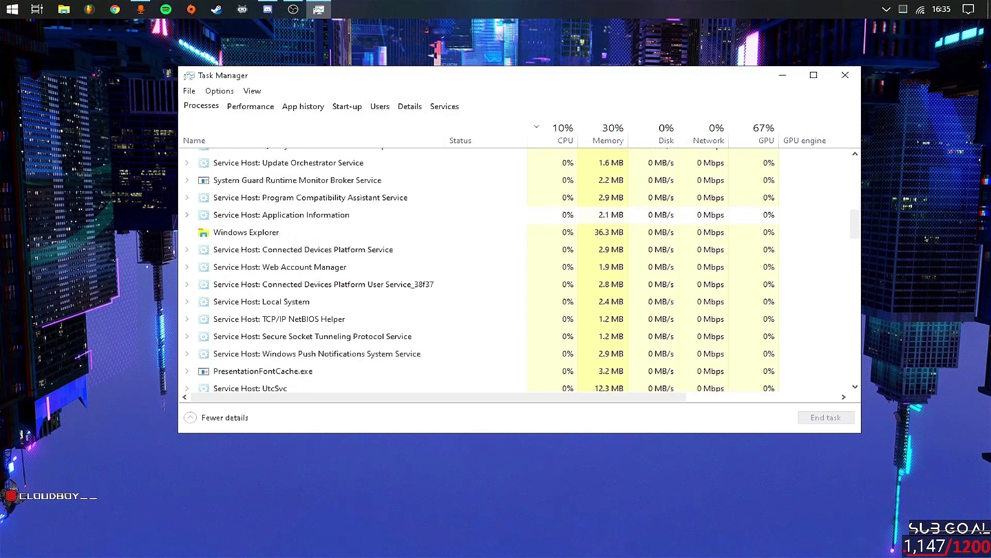
pyautogui.scroll(-2, 486, 214)
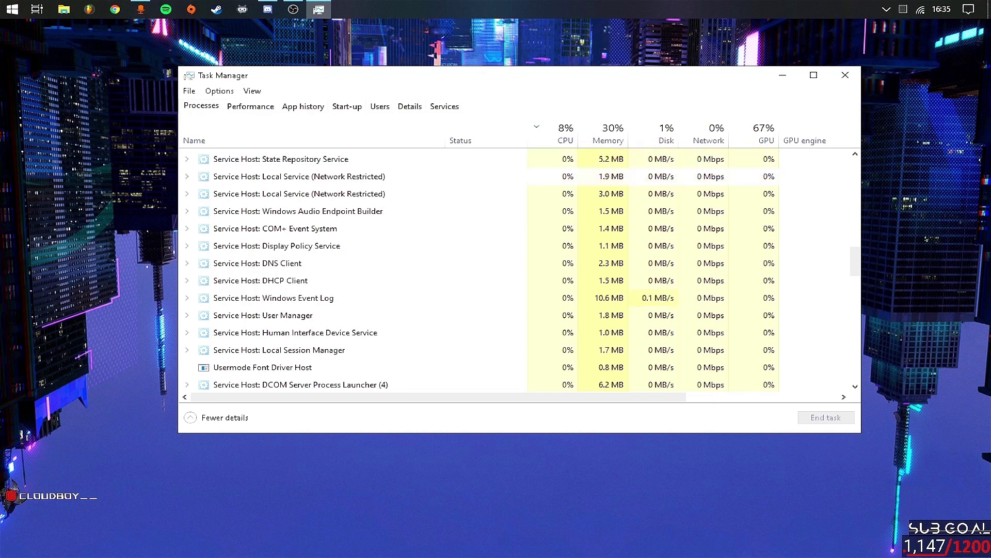
pyautogui.scroll(6, 517, 268)
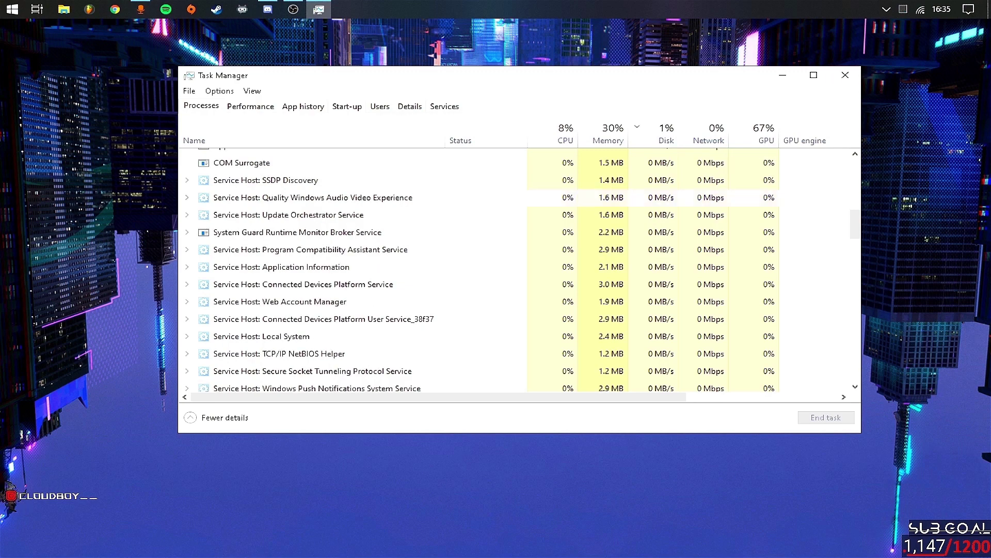
pyautogui.scroll(7, 516, 269)
pyautogui.scroll(2, 517, 268)
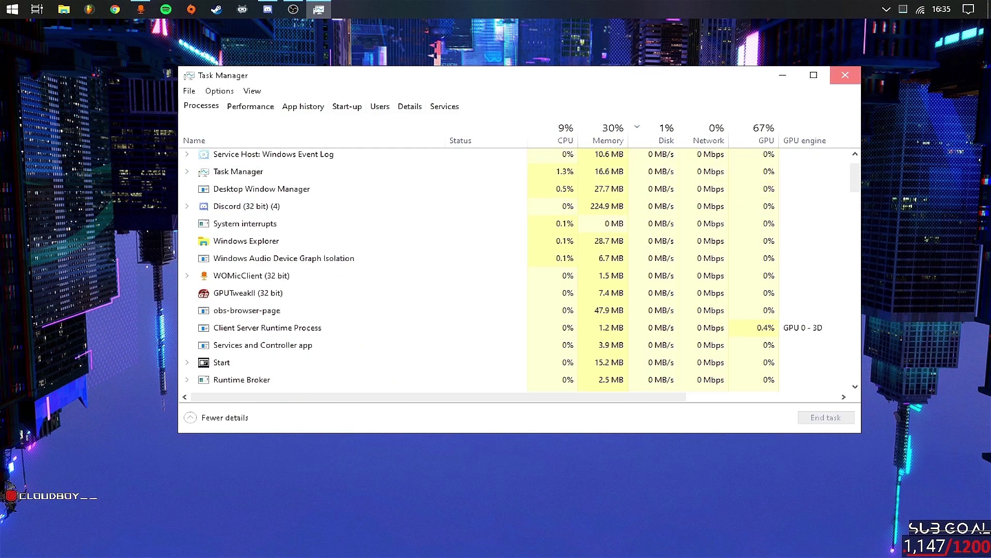
pyautogui.click(845, 75)
# Switch to OBS Studio, review the Recording output settings, and return to the desktop.
pyautogui.click(294, 9)
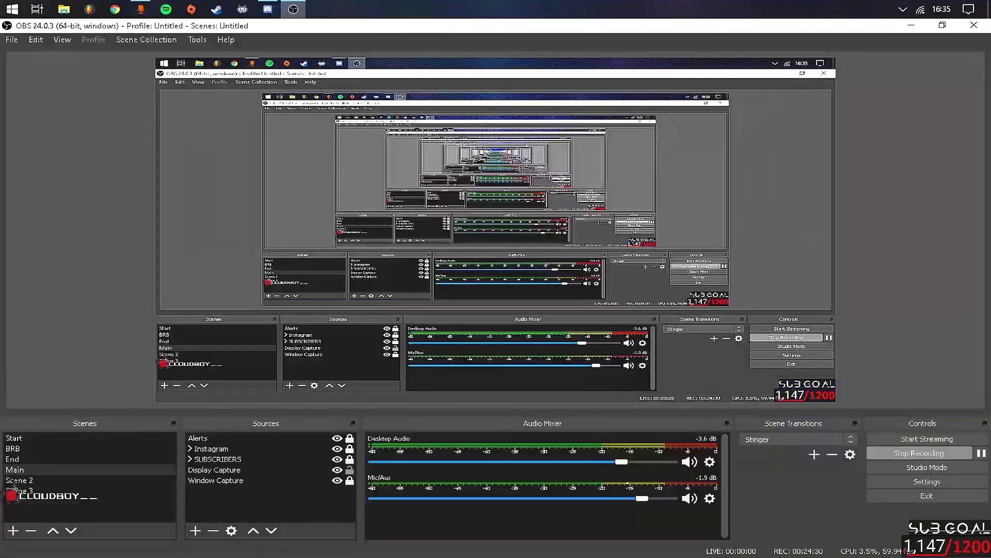
pyautogui.click(926, 481)
pyautogui.click(205, 170)
pyautogui.click(208, 142)
pyautogui.click(326, 105)
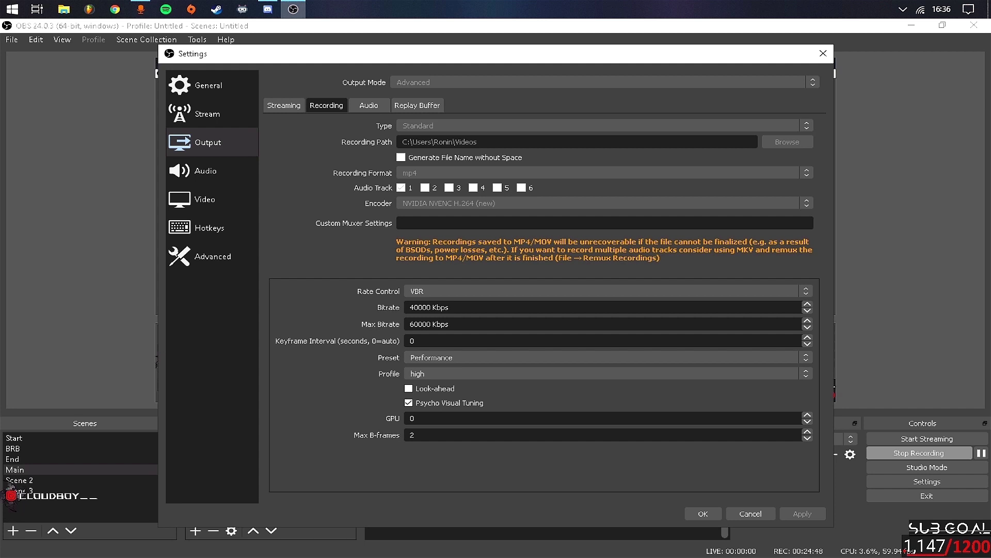
pyautogui.click(702, 514)
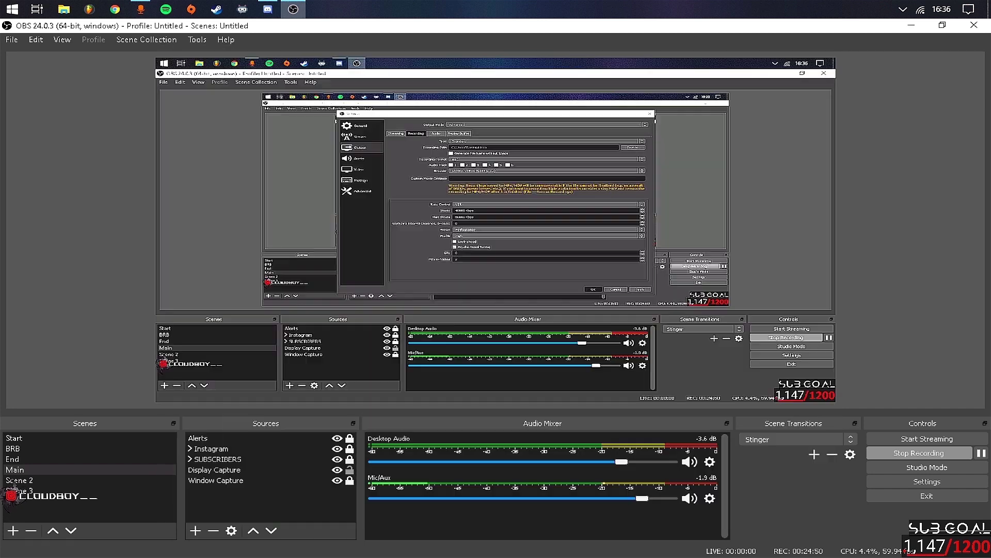
pyautogui.press('super+d')
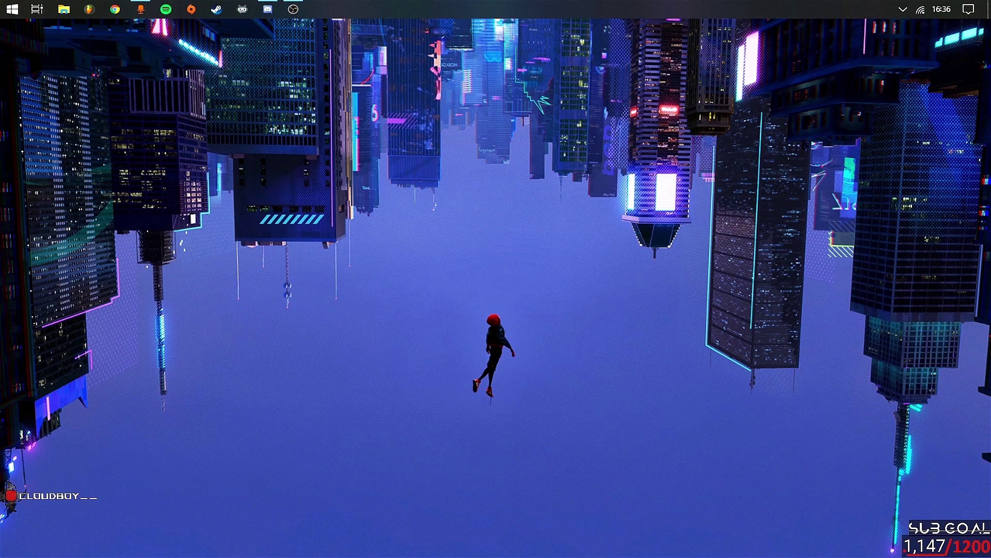
pyautogui.rightClick(334, 262)
pyautogui.press('Escape')
pyautogui.click(12, 8)
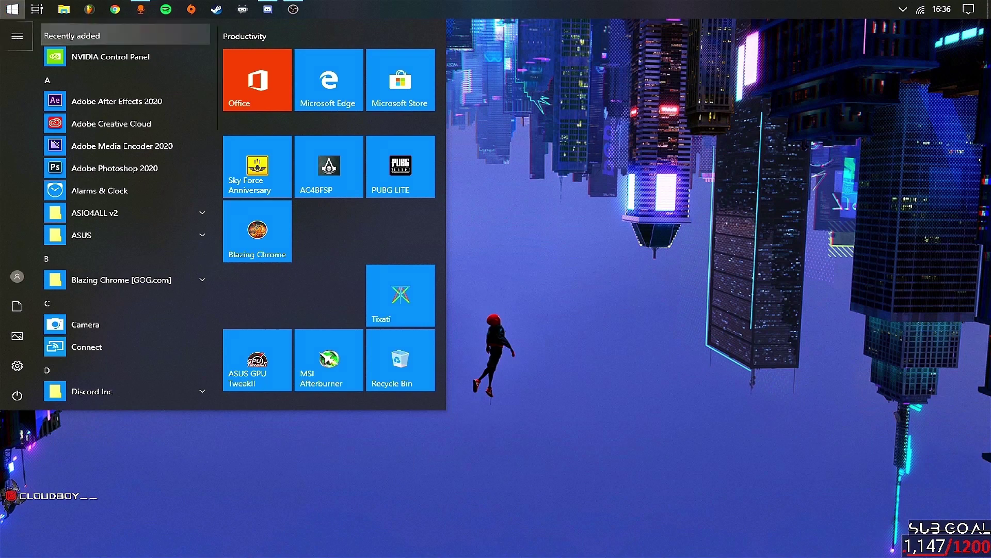
pyautogui.press('Escape')
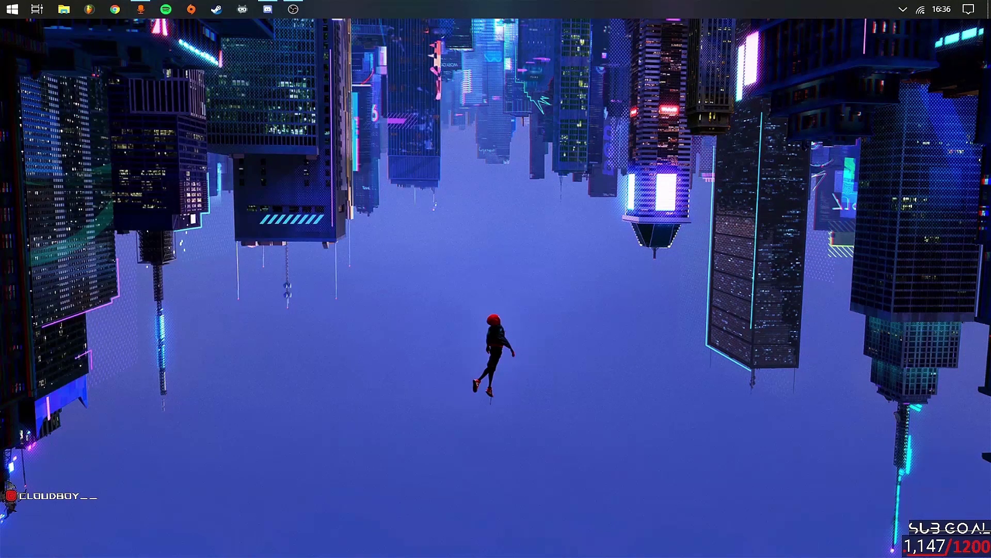
pyautogui.click(12, 9)
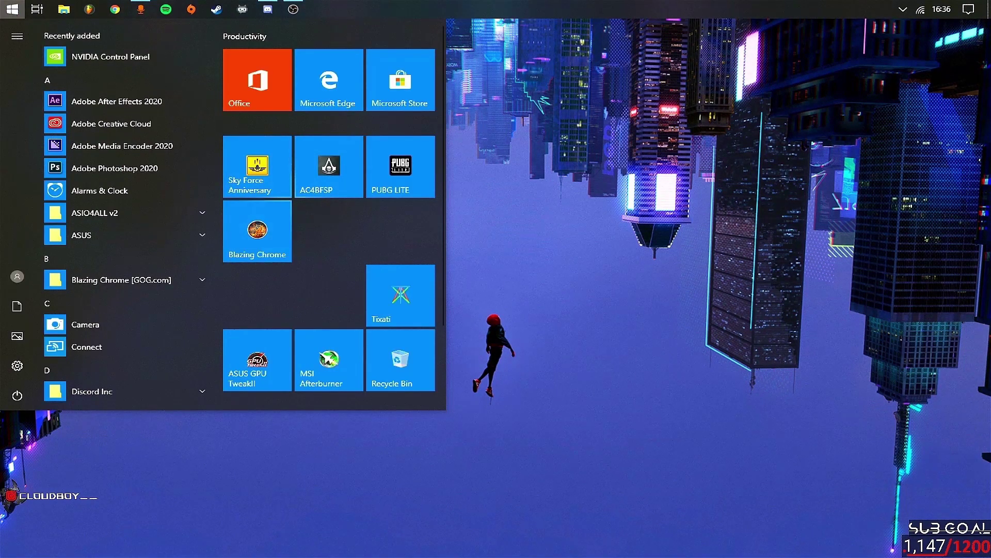
pyautogui.scroll(-2, 258, 309)
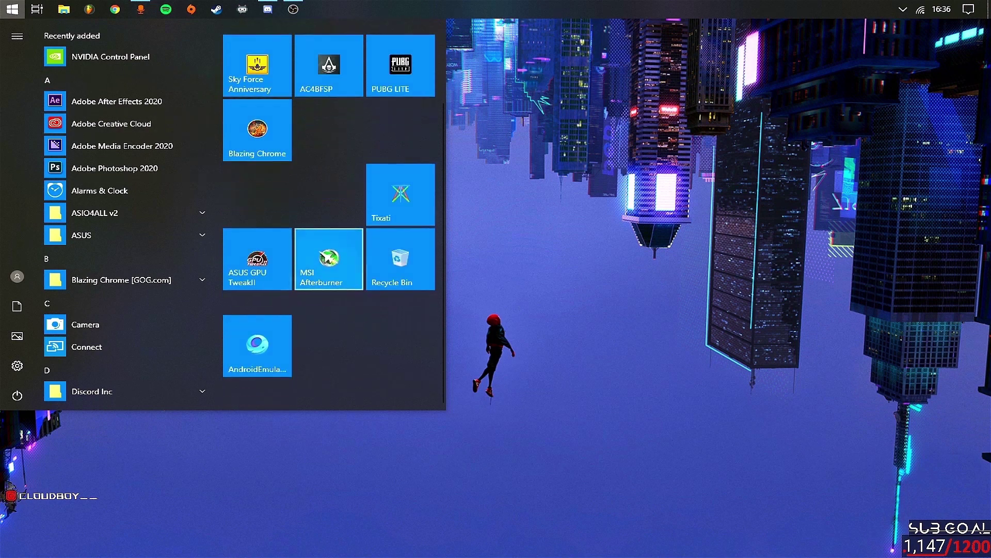
pyautogui.press('Escape')
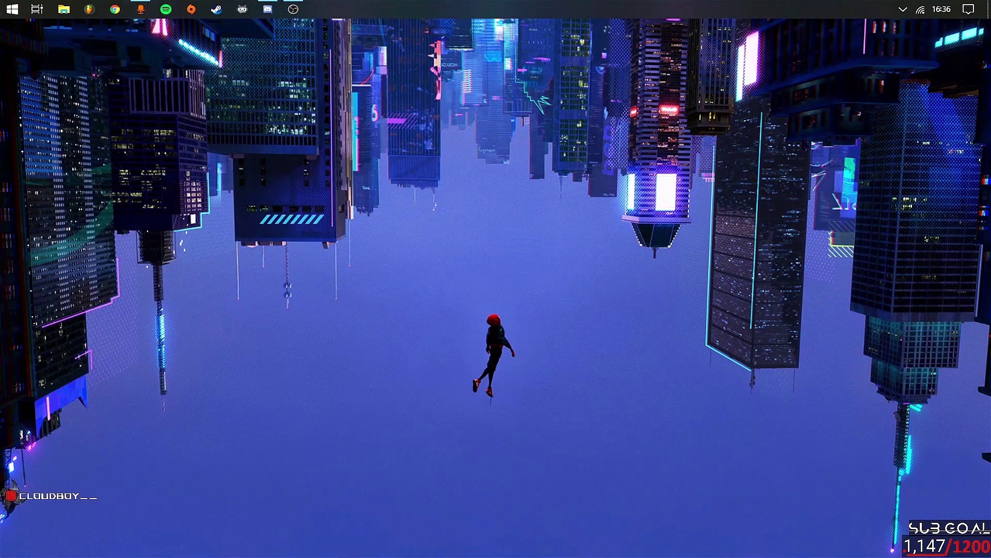
# Open the file location of the AndroidEmulator shortcut pinned to Start.
pyautogui.click(11, 9)
pyautogui.scroll(-2, 258, 345)
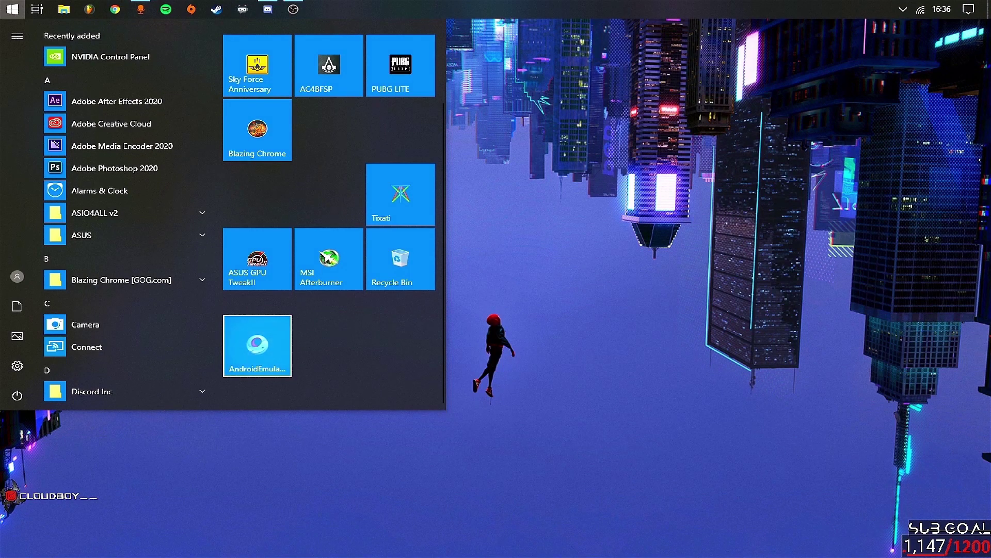
pyautogui.rightClick(265, 345)
pyautogui.moveTo(309, 398)
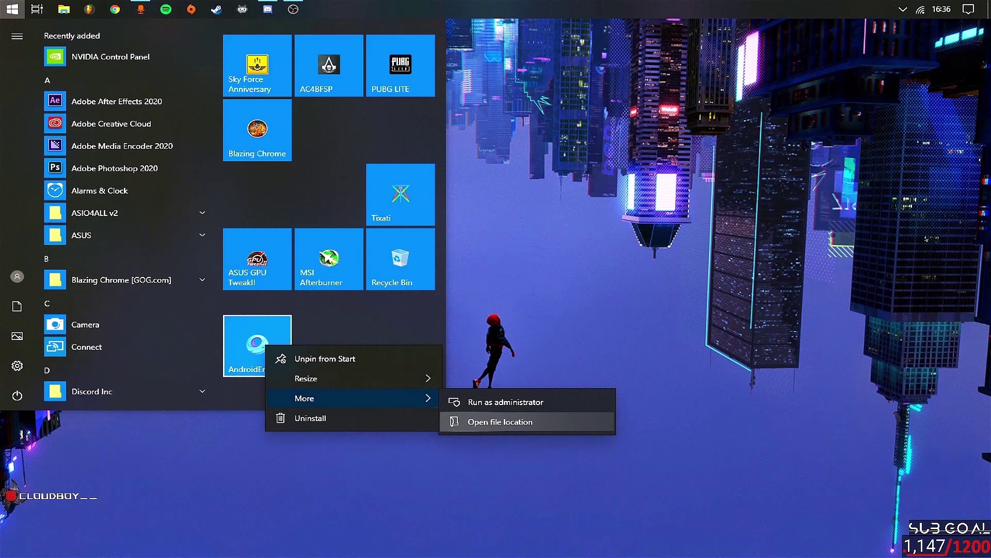
pyautogui.click(500, 421)
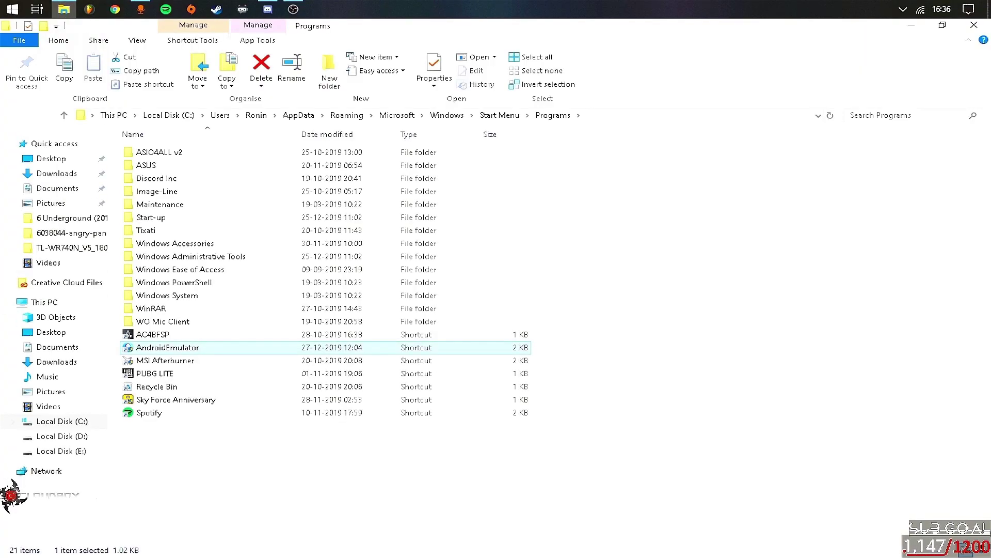
# Browse to the E:\program files\txgameassistant\ui folder.
pyautogui.click(61, 436)
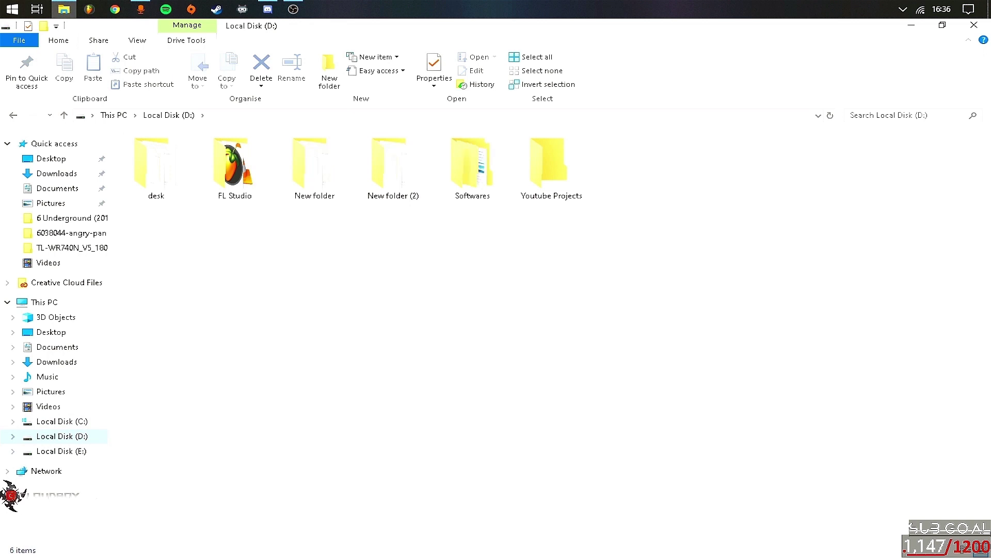
pyautogui.click(61, 451)
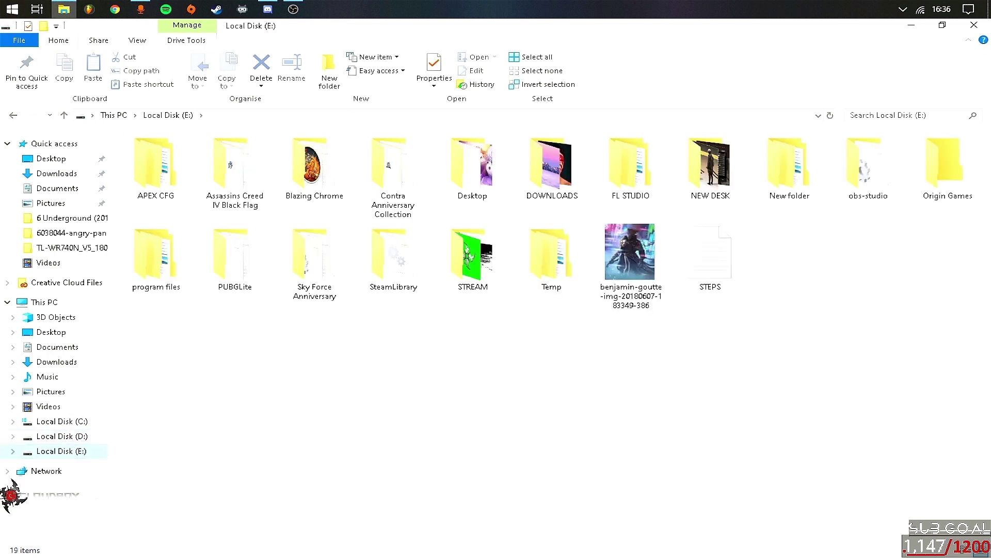
pyautogui.doubleClick(156, 255)
pyautogui.doubleClick(165, 153)
pyautogui.doubleClick(138, 204)
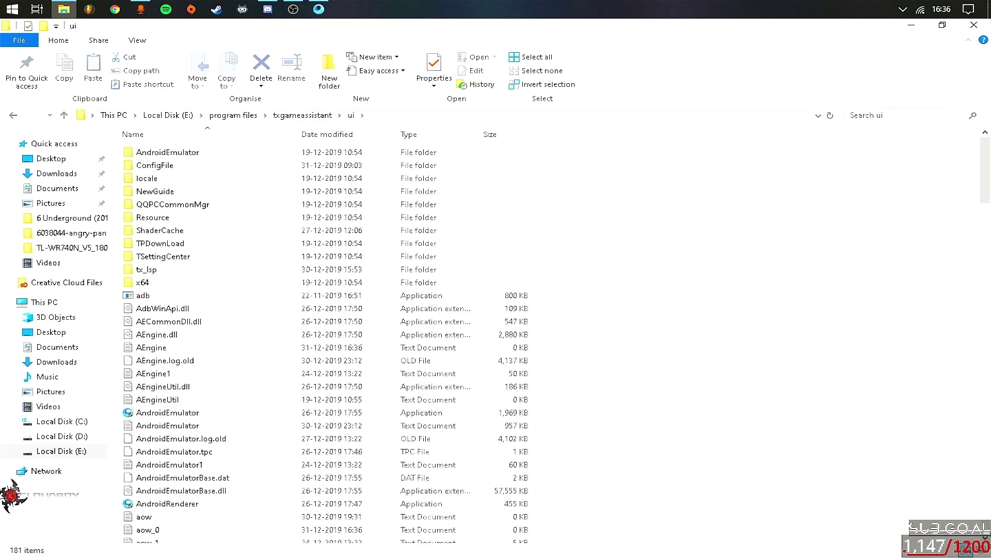
# Open the AndroidEmulator application's properties and review its compatibility settings for all users.
pyautogui.rightClick(168, 412)
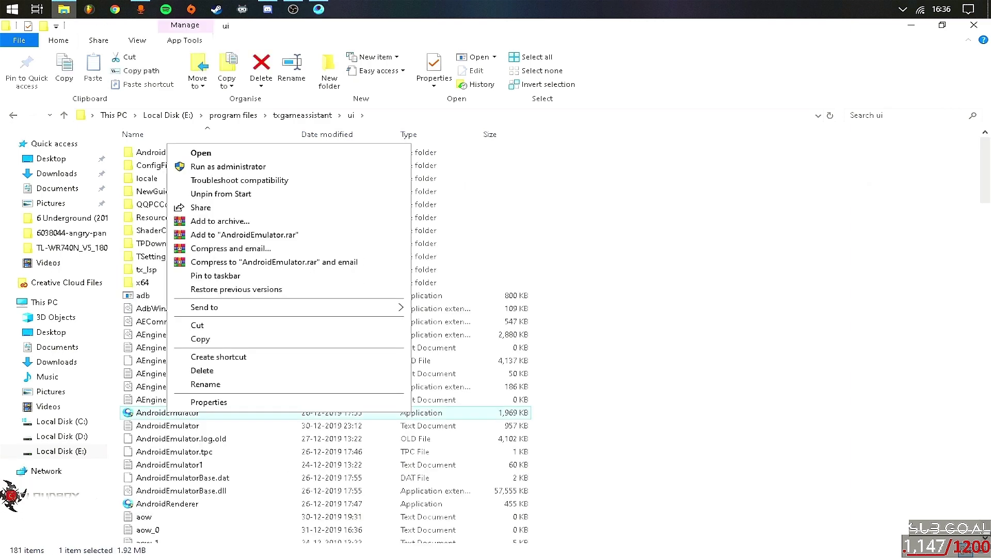
pyautogui.press('r')
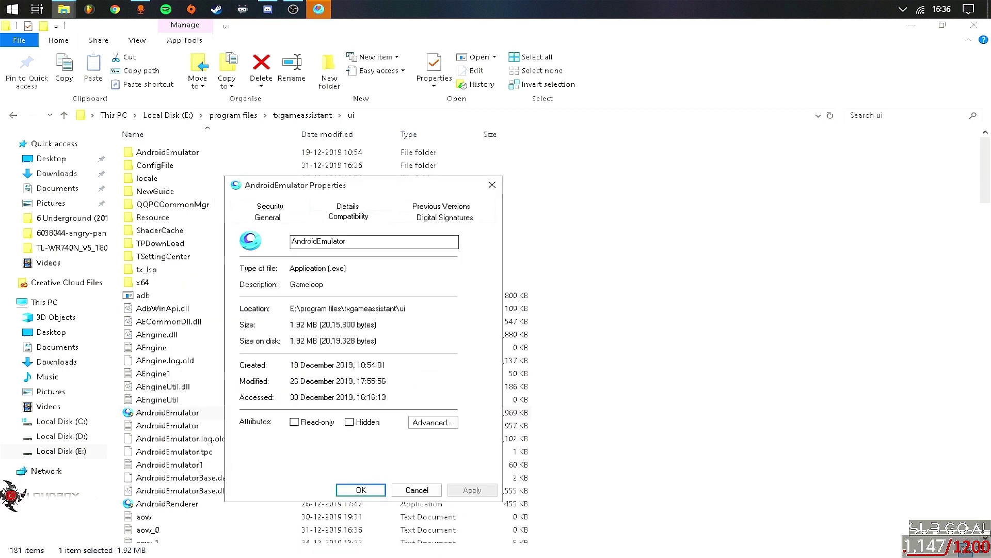
pyautogui.hotkey('ctrl', 'Tab')
pyautogui.press('Tab')
pyautogui.press('Tab')
pyautogui.press('Tab')
pyautogui.press('Tab')
pyautogui.press('Tab')
pyautogui.press('Return')
pyautogui.hotkey('shift', 'Tab')
pyautogui.hotkey('shift', 'Tab')
pyautogui.hotkey('shift', 'Tab')
pyautogui.hotkey('shift', 'Tab')
pyautogui.hotkey('shift', 'Tab')
pyautogui.hotkey('shift', 'Tab')
pyautogui.press('Tab')
pyautogui.press('Tab')
pyautogui.press('Tab')
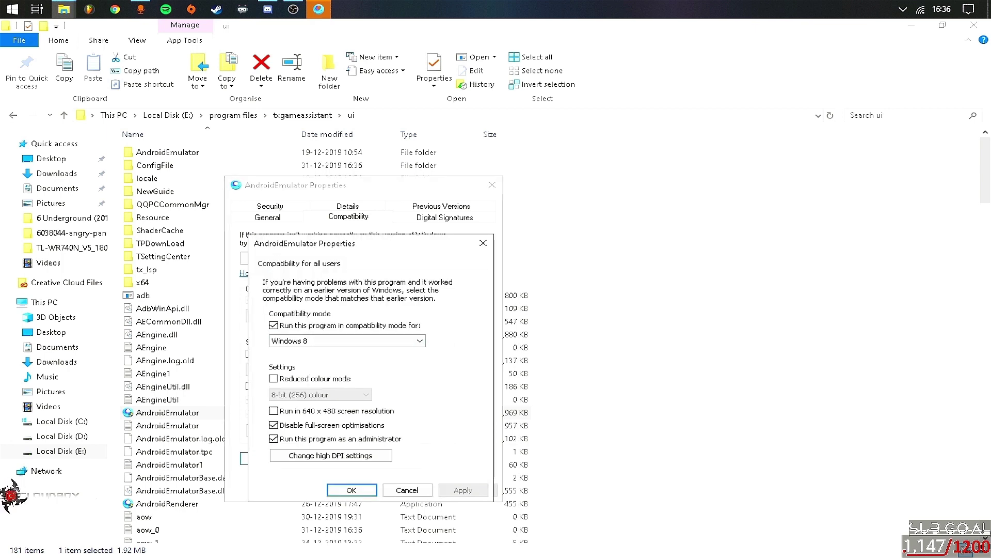
pyautogui.press('Tab')
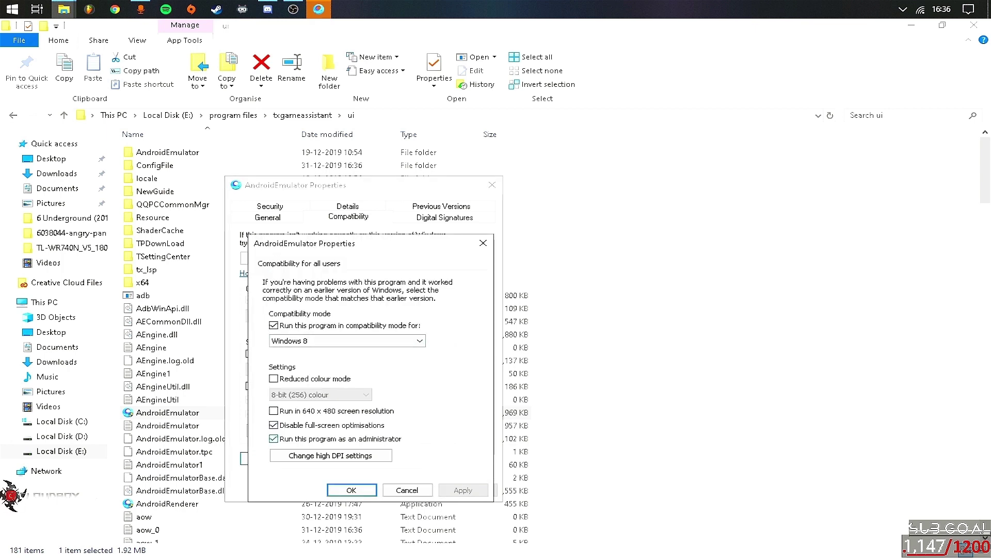
# Check AndroidEmulator's high DPI scaling override settings and close all its properties dialogs.
pyautogui.press('Tab')
pyautogui.press('space')
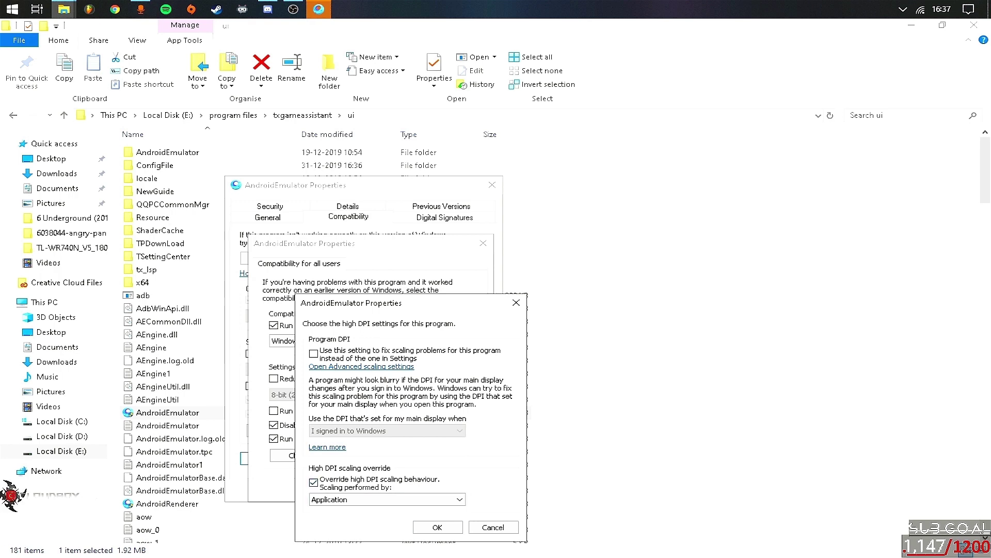
pyautogui.press('Return')
pyautogui.press('Return')
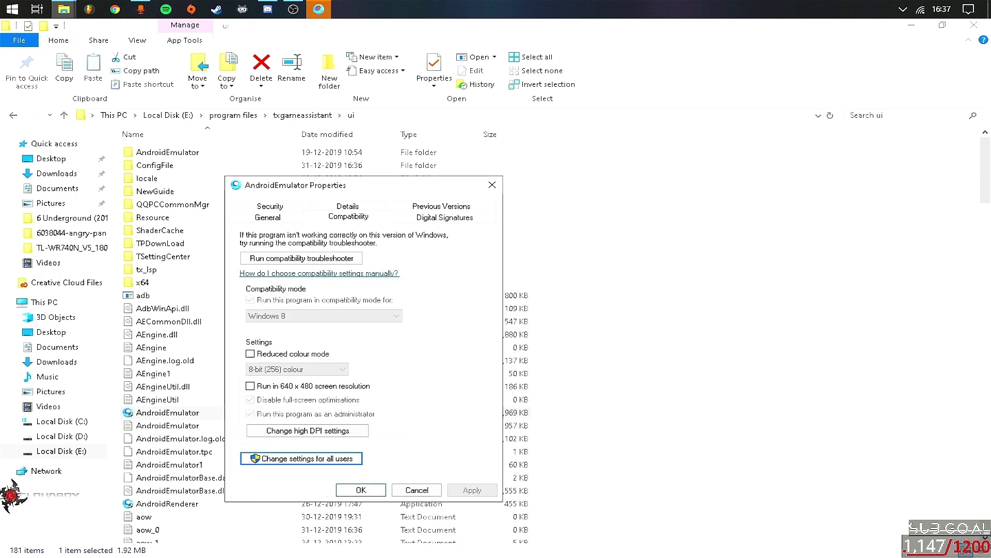
pyautogui.press('Return')
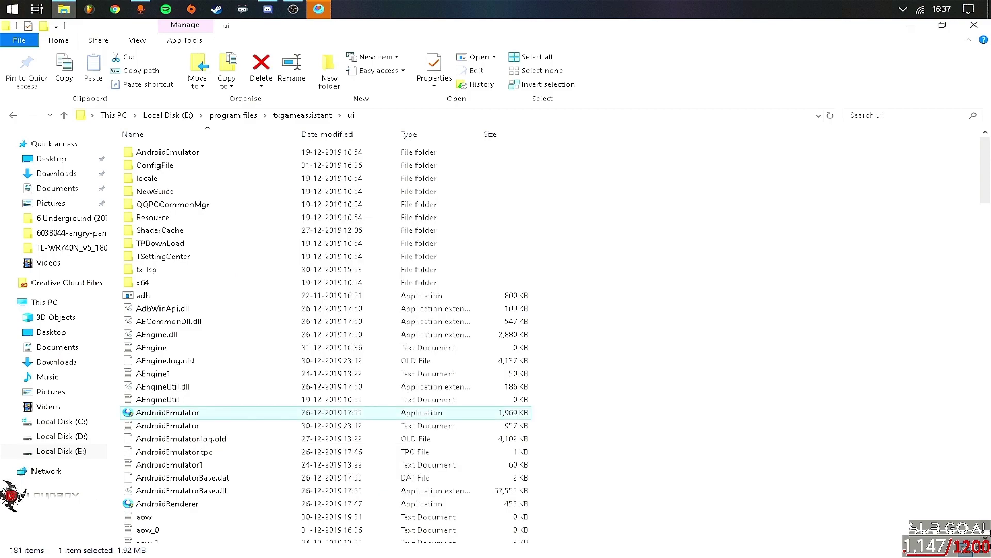
# Launch AndroidEmulator and open the Engine settings in Gameloop's Setting Center.
pyautogui.press('Return')
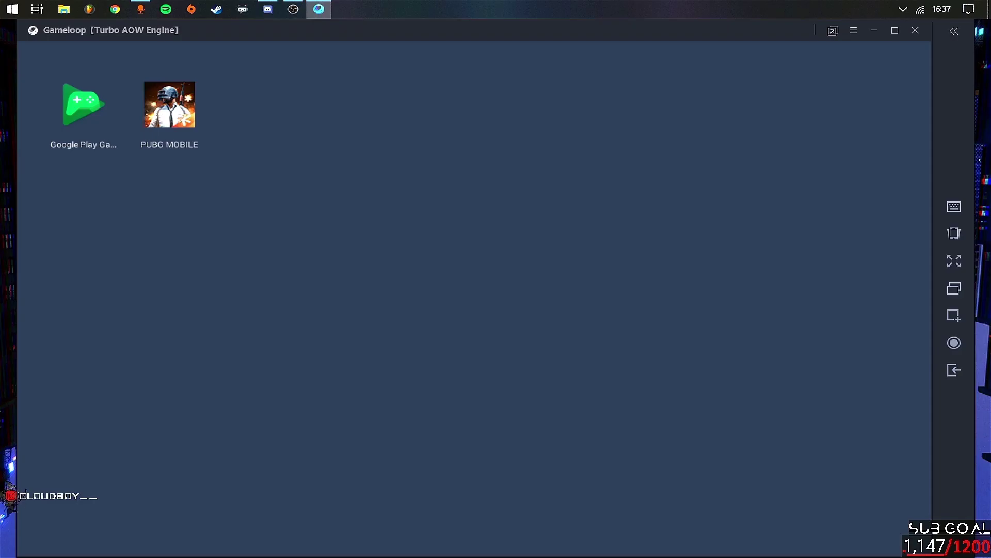
pyautogui.click(853, 30)
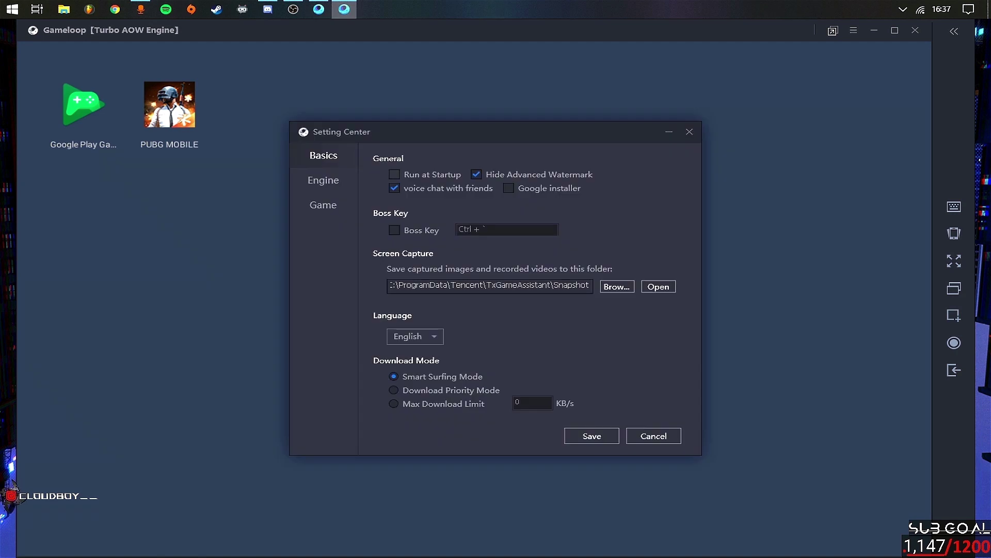
pyautogui.click(323, 180)
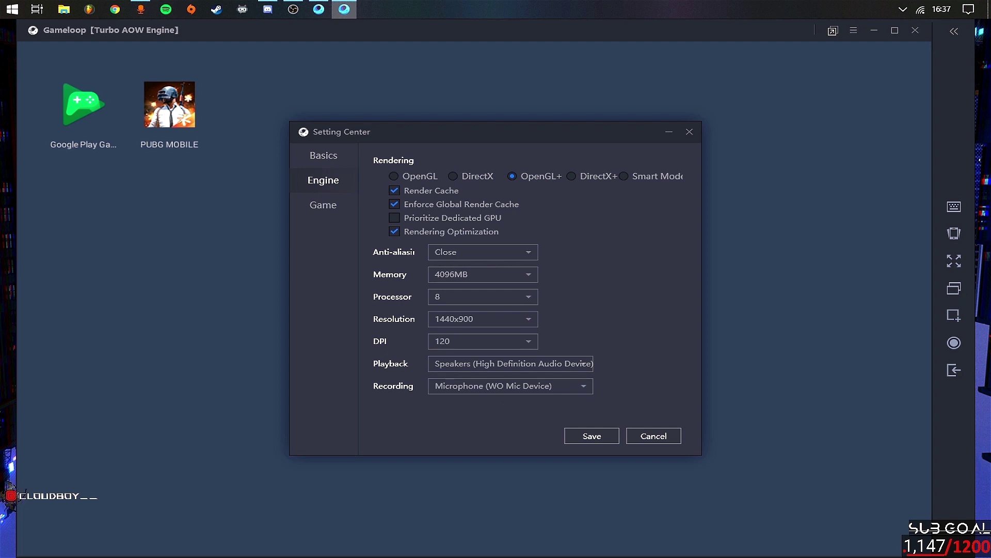
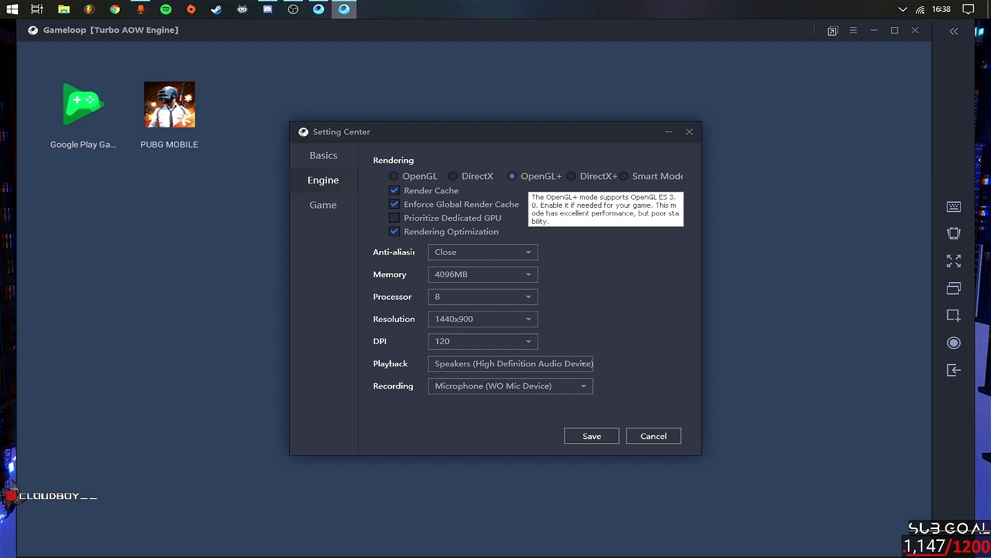
pyautogui.click(292, 10)
pyautogui.click(293, 9)
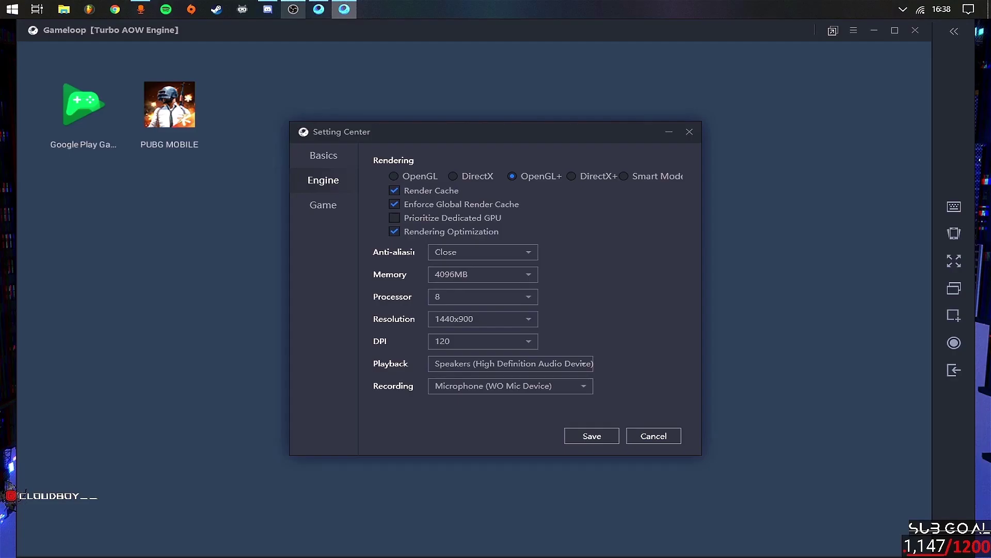
pyautogui.moveTo(512, 177)
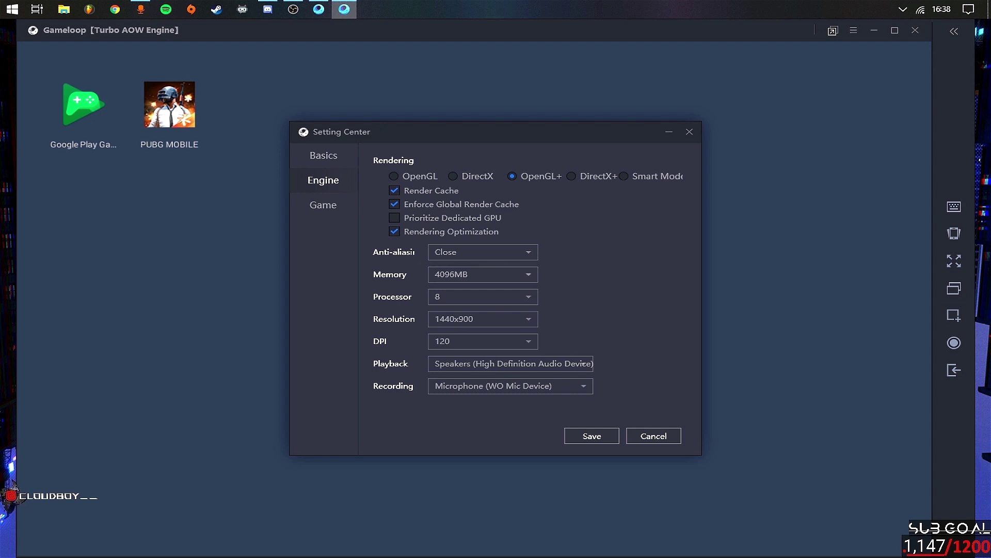
# Select 4096MB memory, 8 processors, 1440x900 resolution and 120 DPI in the Engine settings.
pyautogui.click(483, 274)
pyautogui.click(464, 349)
pyautogui.click(483, 297)
pyautogui.click(465, 374)
pyautogui.click(482, 318)
pyautogui.click(464, 372)
pyautogui.click(483, 341)
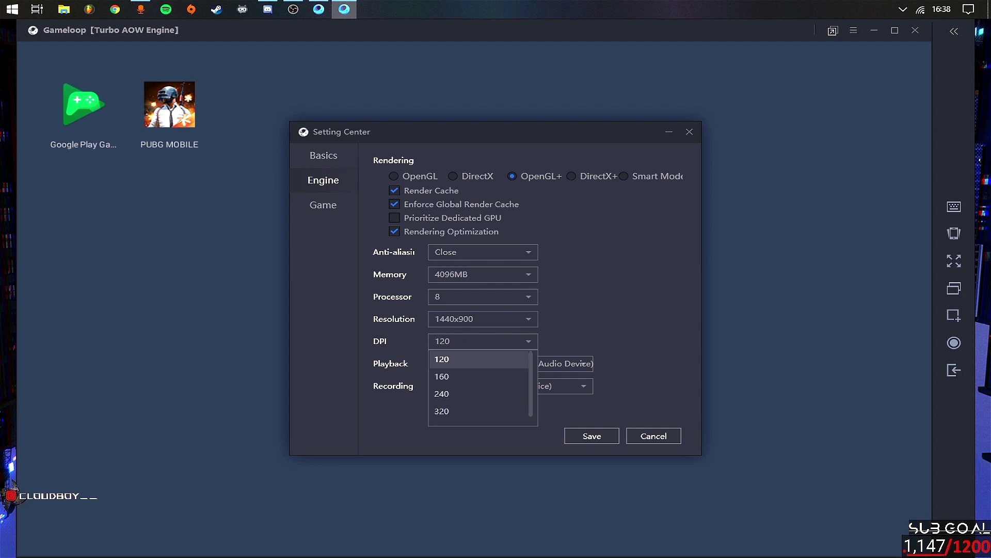
pyautogui.click(465, 358)
pyautogui.click(483, 341)
pyautogui.click(454, 359)
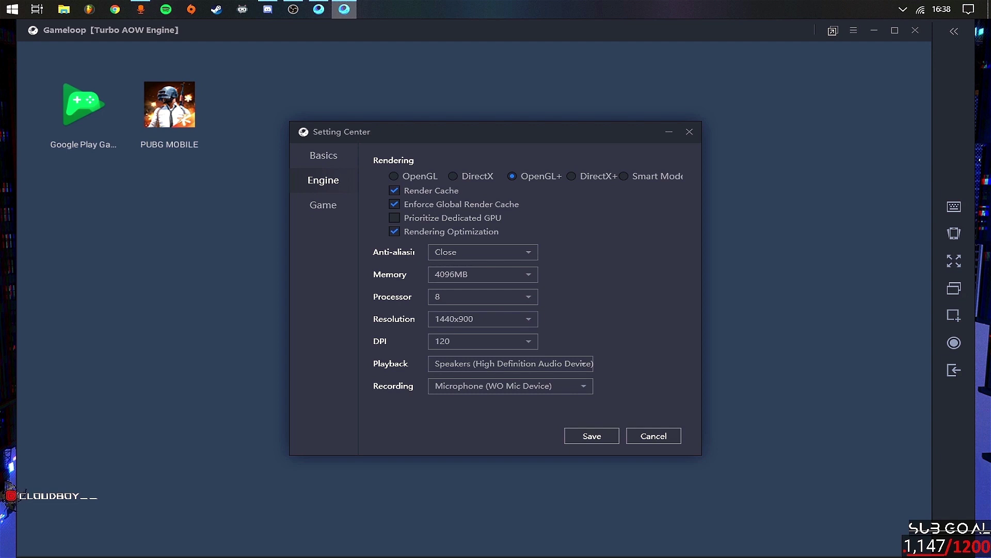
# Review the PUBG MOBILE gaming resolution and display quality options, and return to the Engine settings.
pyautogui.click(323, 204)
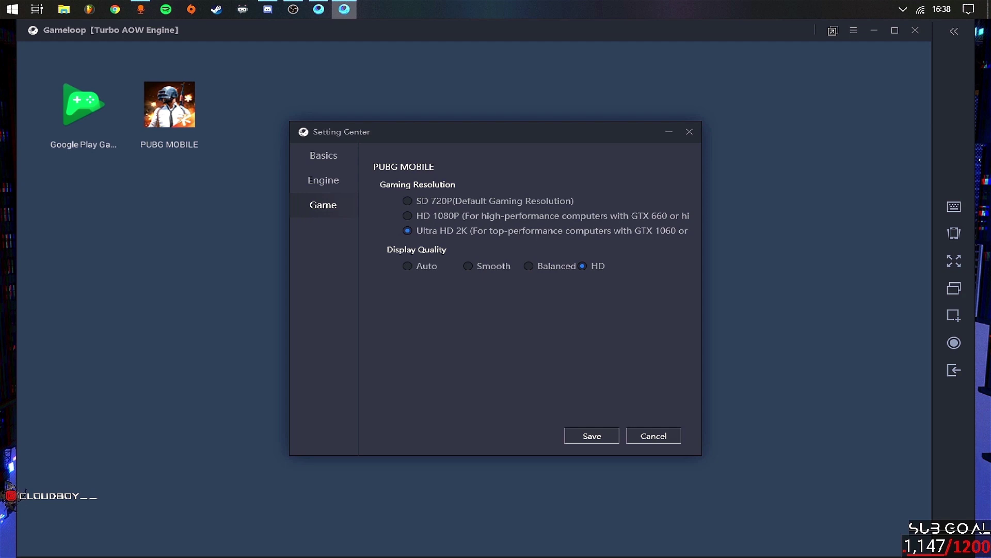
pyautogui.click(323, 180)
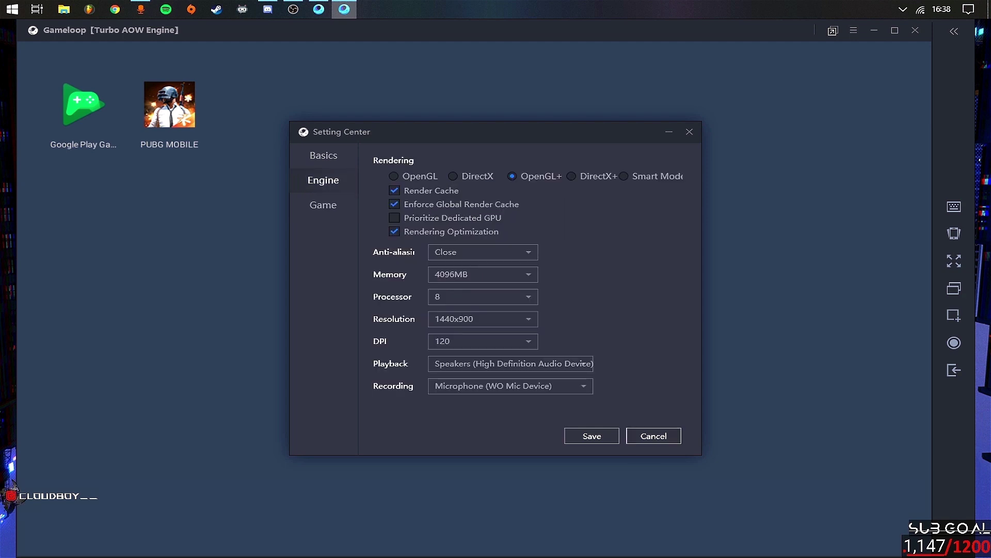
pyautogui.click(323, 204)
pyautogui.click(323, 180)
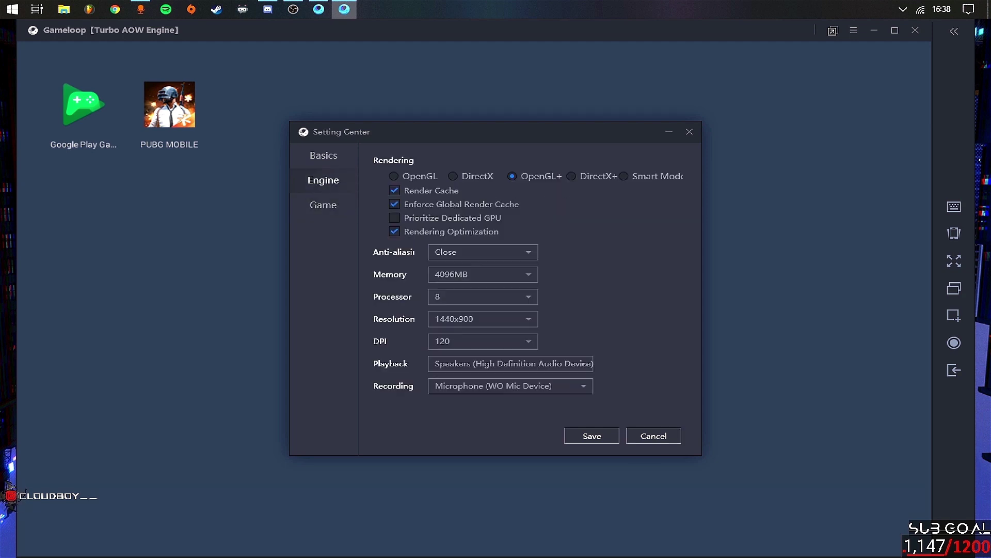
# Close the Setting Center and start PUBG MOBILE, answering the DPI switch prompt.
pyautogui.press('Return')
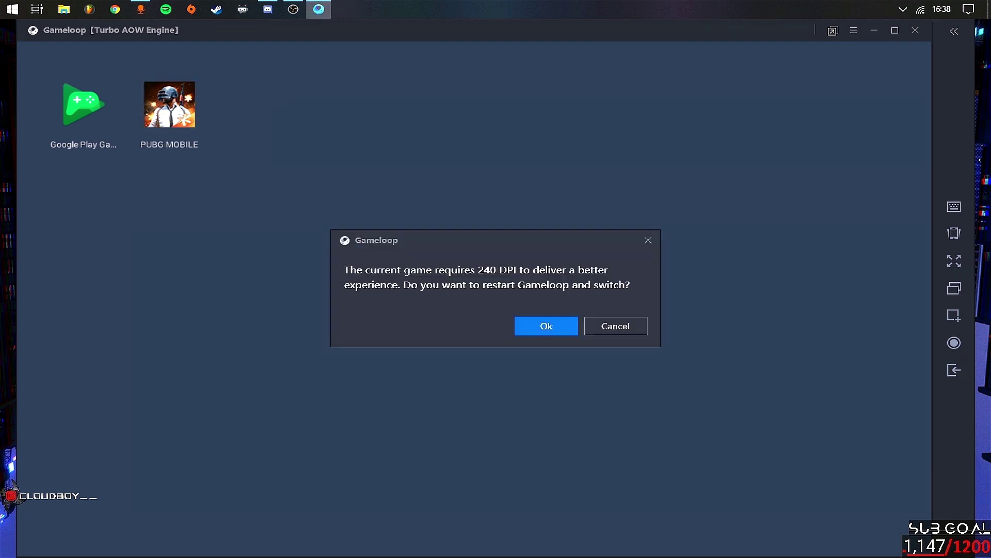
pyautogui.press('Return')
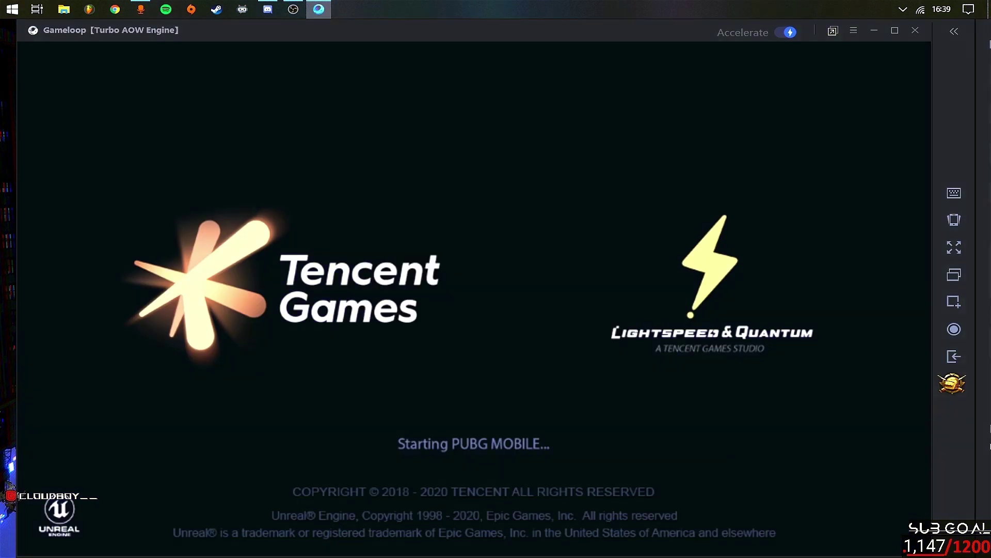
# Lower Gameloop's volume to the minimum.
pyautogui.click(853, 31)
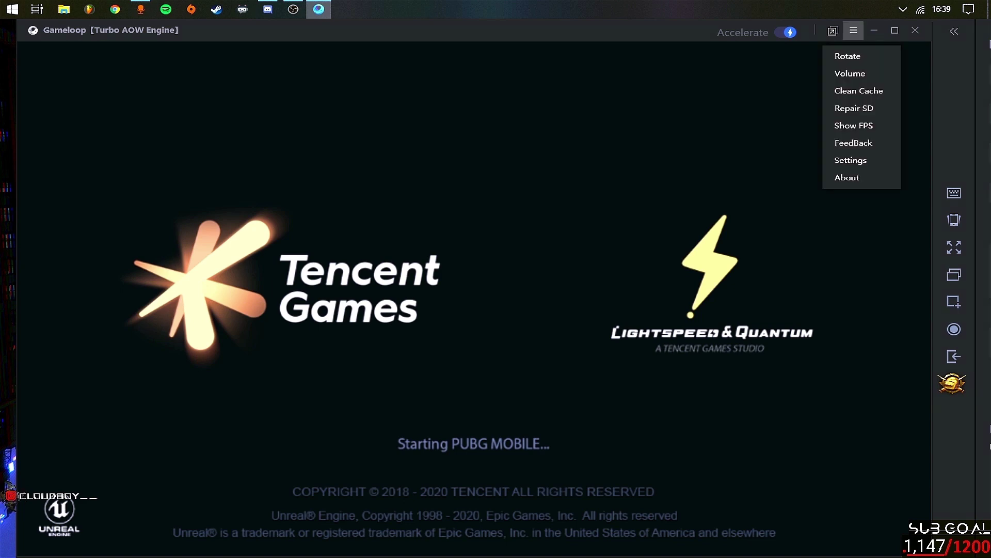
pyautogui.click(849, 74)
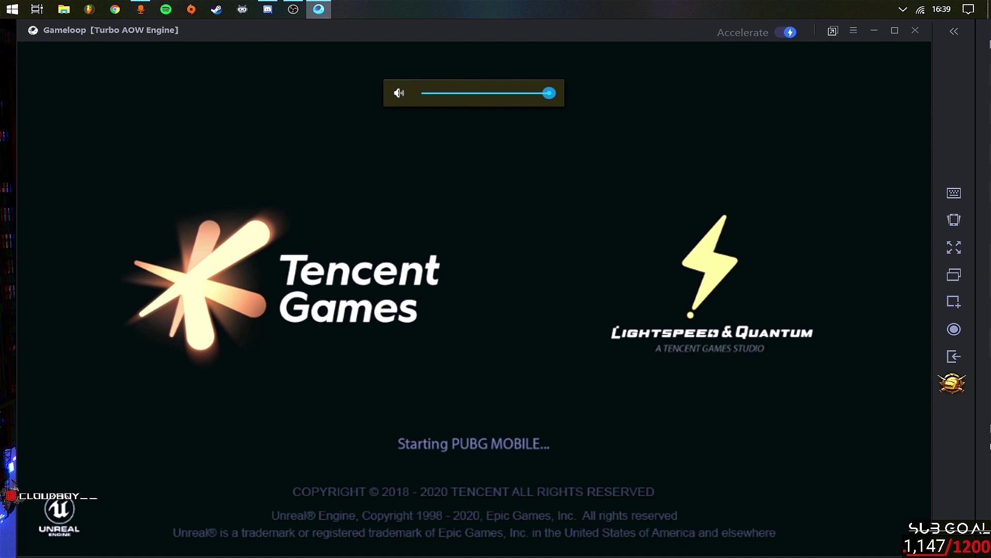
pyautogui.moveTo(549, 93); pyautogui.dragTo(421, 93)
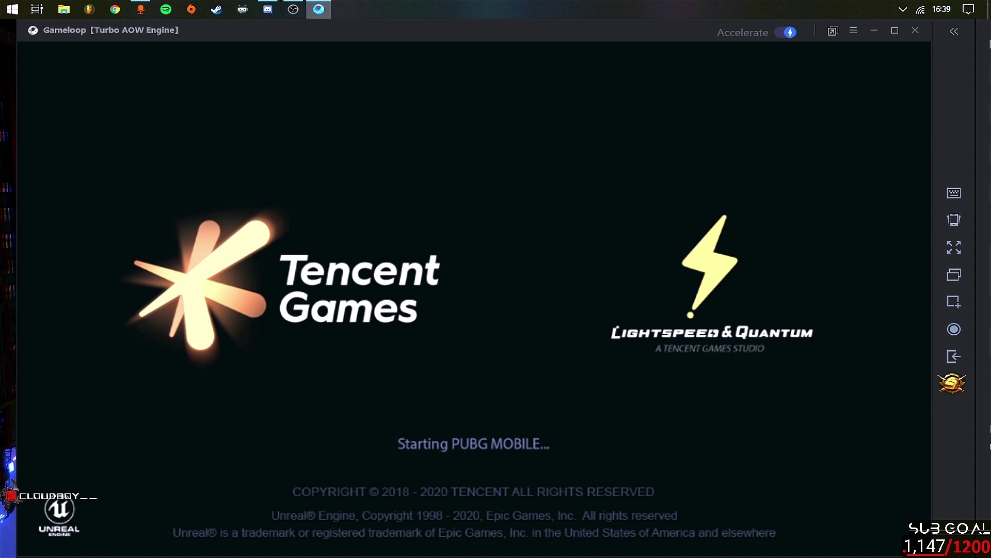
# Minimize the Gameloop window and open Task Manager at its list of start-up programs.
pyautogui.click(319, 8)
pyautogui.click(318, 8)
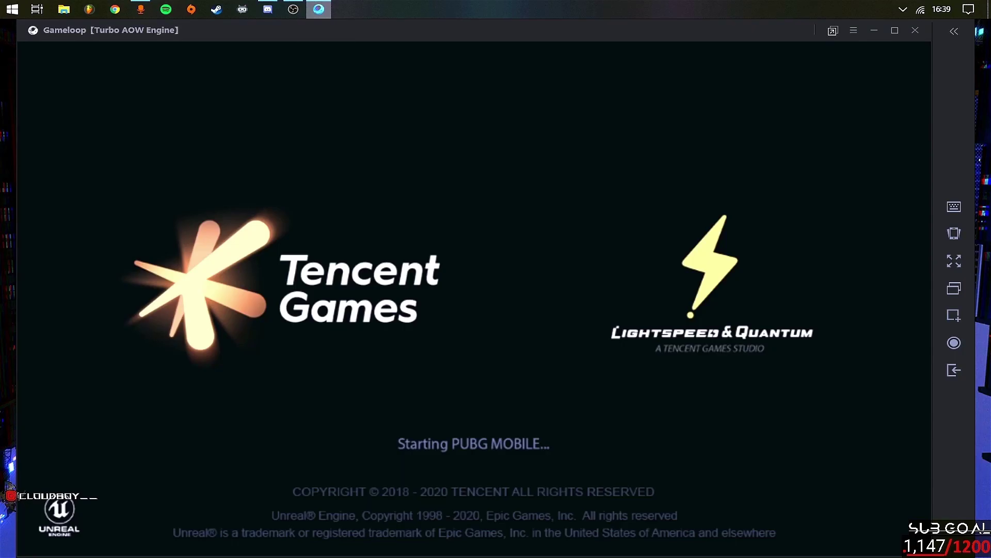
pyautogui.click(318, 9)
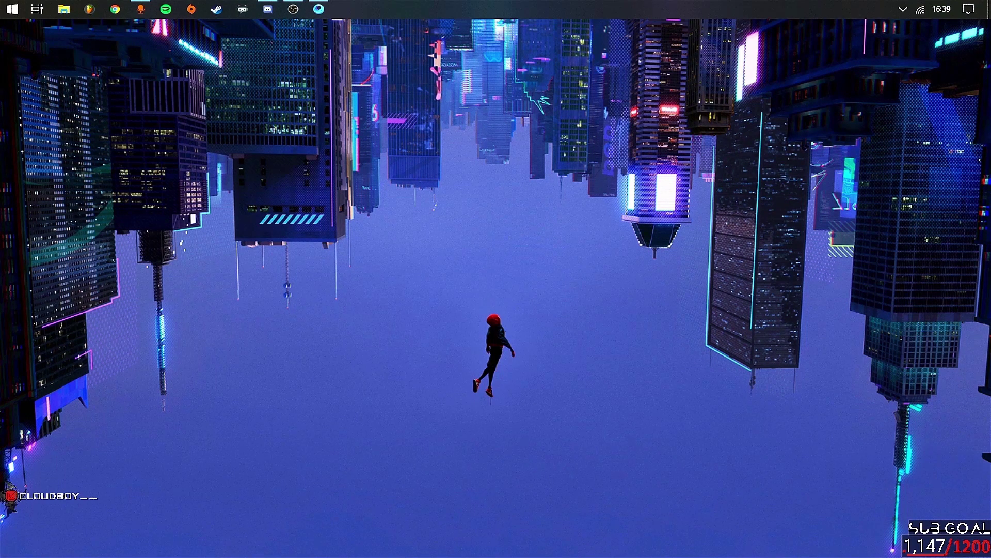
pyautogui.rightClick(434, 8)
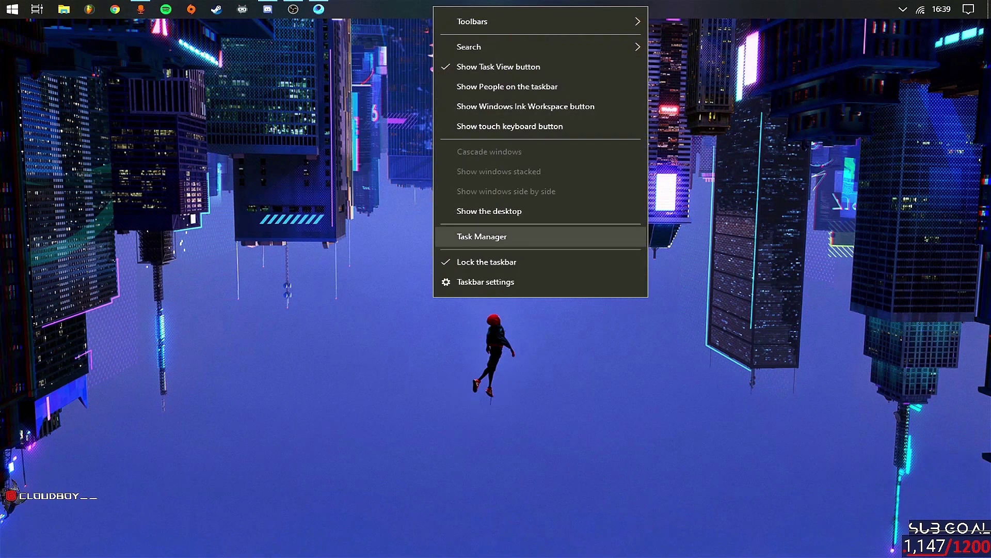
pyautogui.click(563, 236)
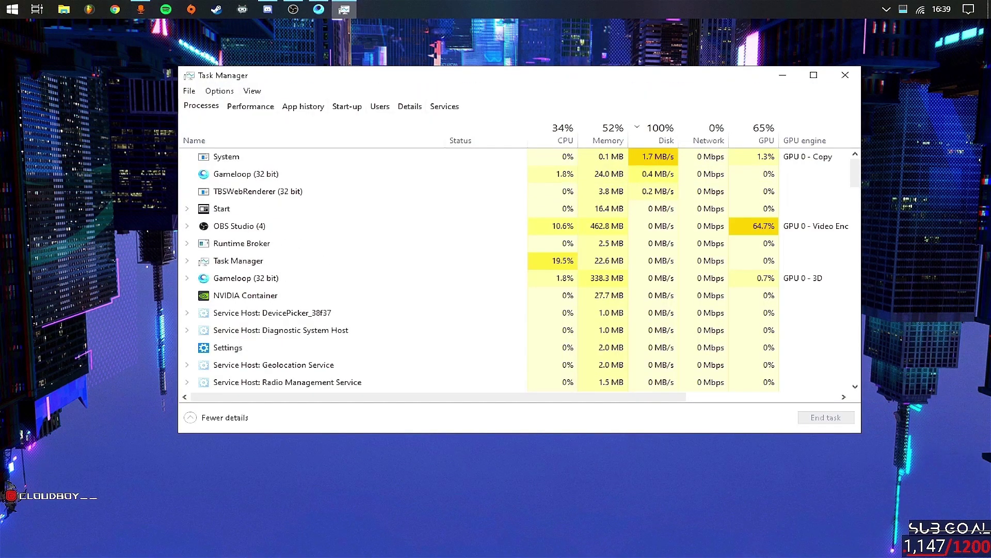
pyautogui.click(347, 106)
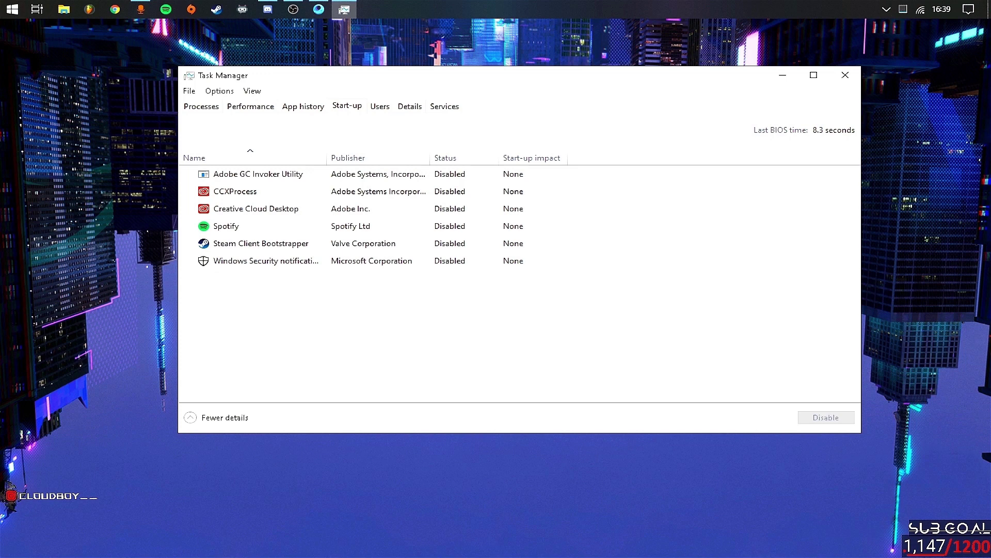
# Review the status of the Adobe, Spotify, Steam and Windows Security start-up entries, and close Task Manager.
pyautogui.rightClick(372, 174)
pyautogui.press('Escape')
pyautogui.click(256, 208)
pyautogui.click(227, 226)
pyautogui.click(256, 209)
pyautogui.click(226, 227)
pyautogui.click(266, 260)
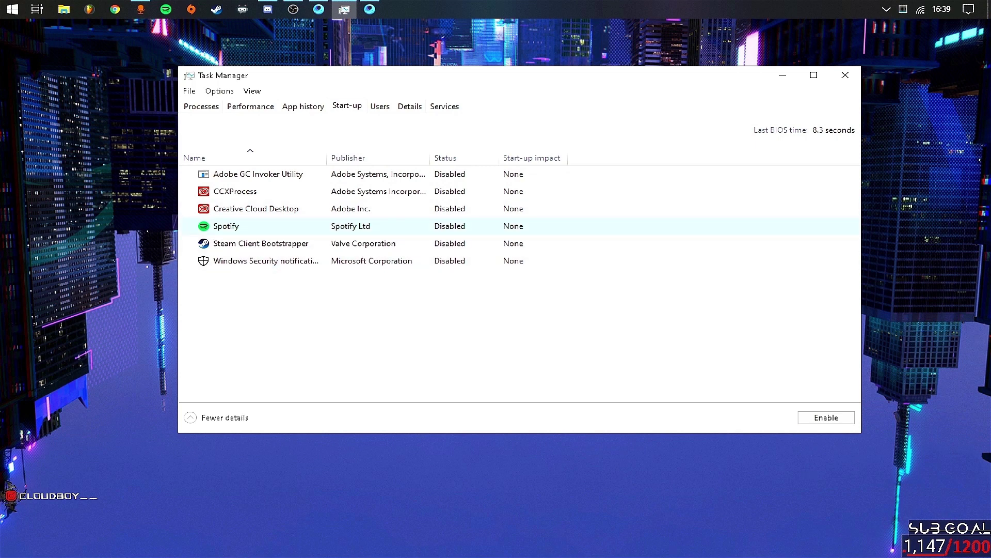
pyautogui.click(226, 226)
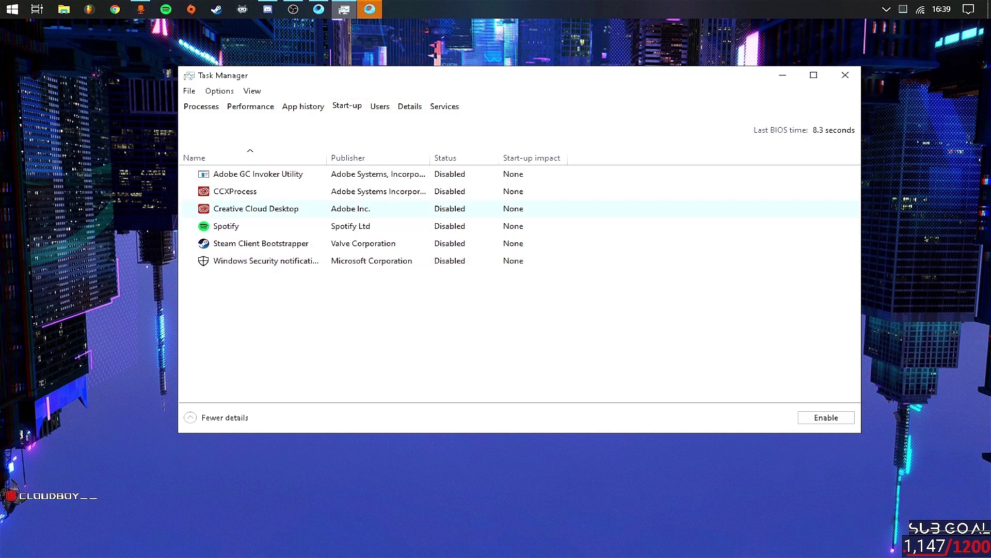
pyautogui.click(235, 191)
pyautogui.click(226, 226)
pyautogui.click(261, 243)
pyautogui.click(266, 261)
pyautogui.click(235, 192)
pyautogui.click(257, 209)
pyautogui.click(258, 174)
pyautogui.press('super')
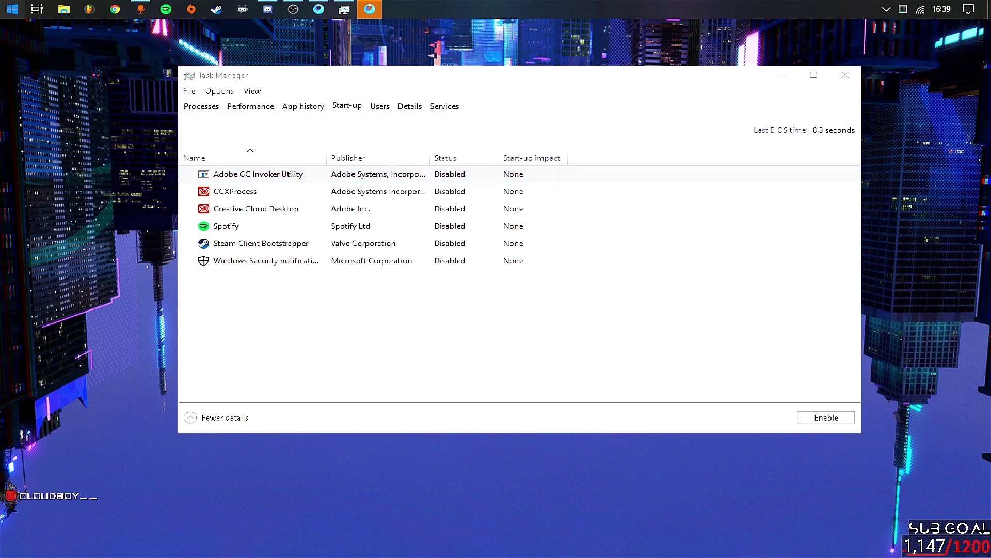
pyautogui.click(227, 225)
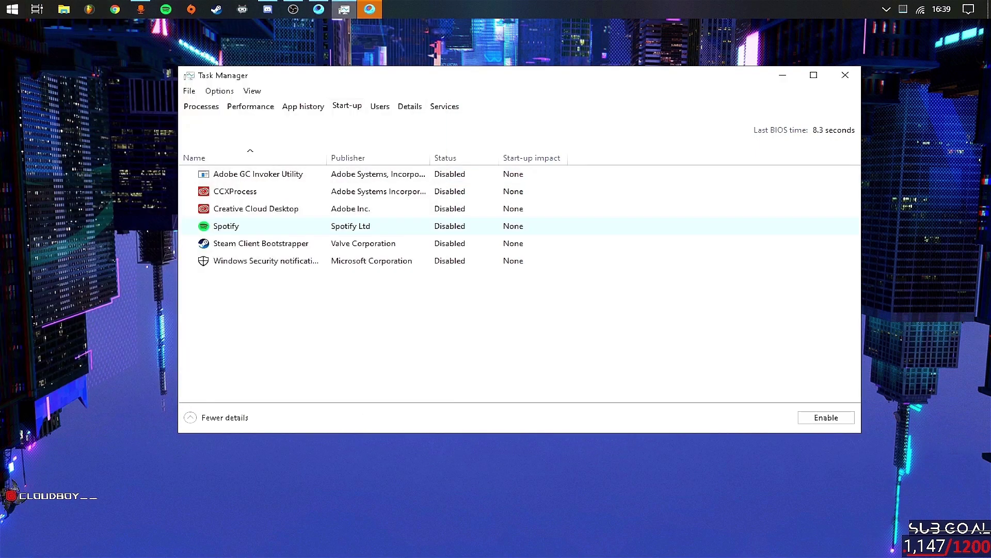
pyautogui.click(235, 191)
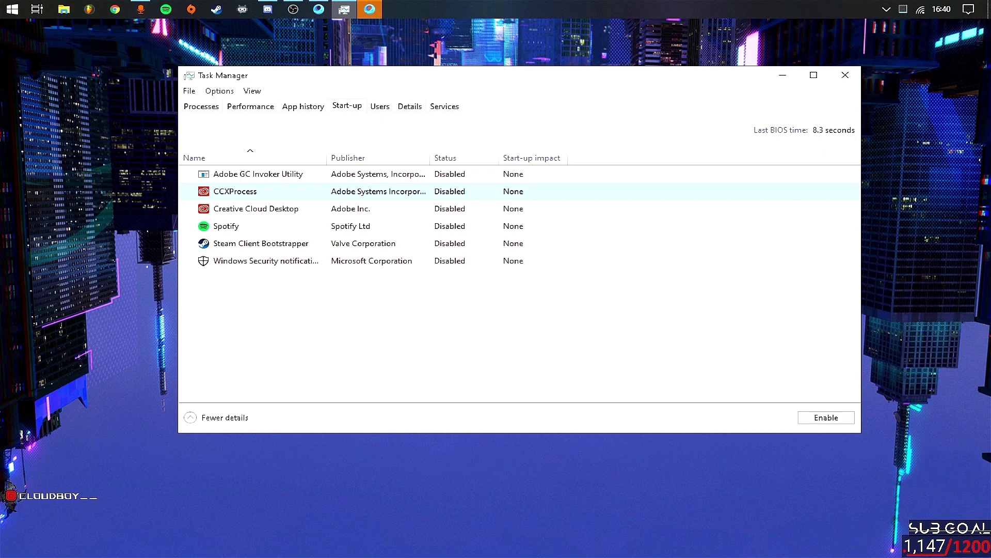
pyautogui.click(845, 75)
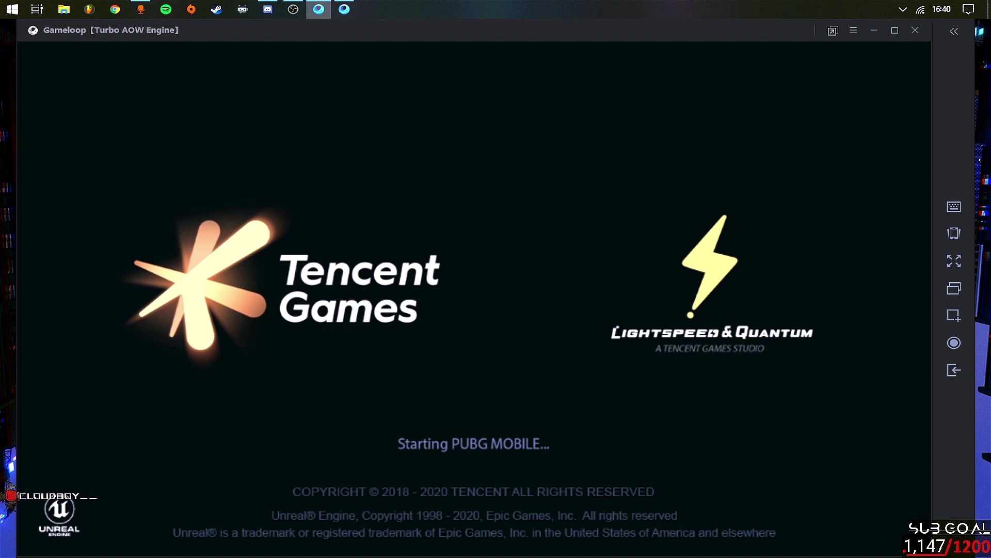
# Turn the volume of the emulator window running PUBG MOBILE down to the minimum.
pyautogui.click(853, 30)
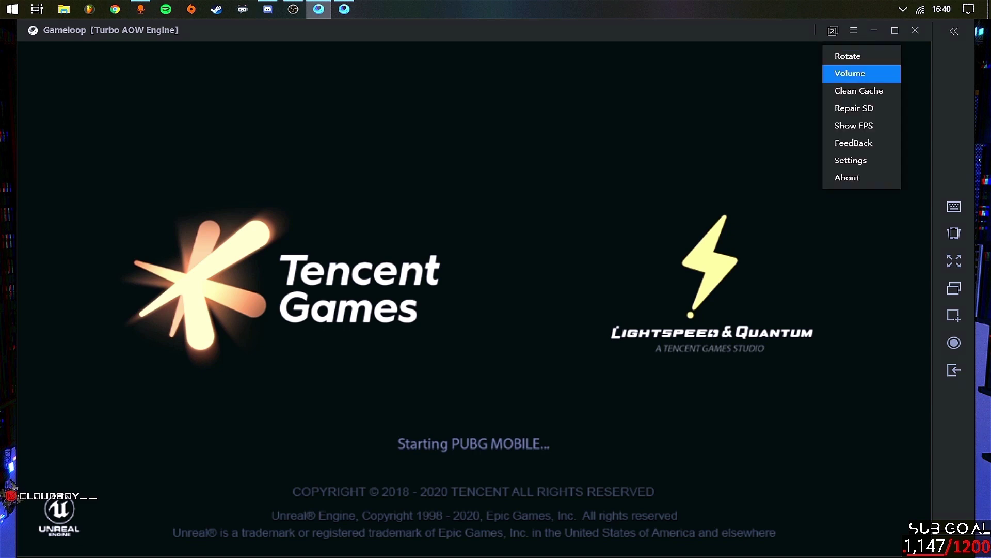
pyautogui.click(847, 73)
pyautogui.moveTo(429, 93); pyautogui.dragTo(420, 93)
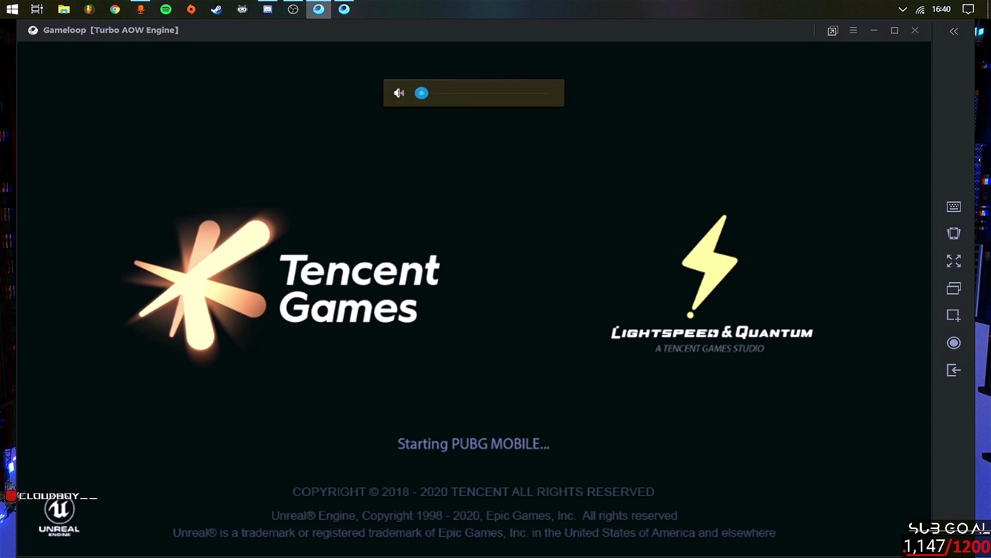
pyautogui.hotkey('alt', 'Tab')
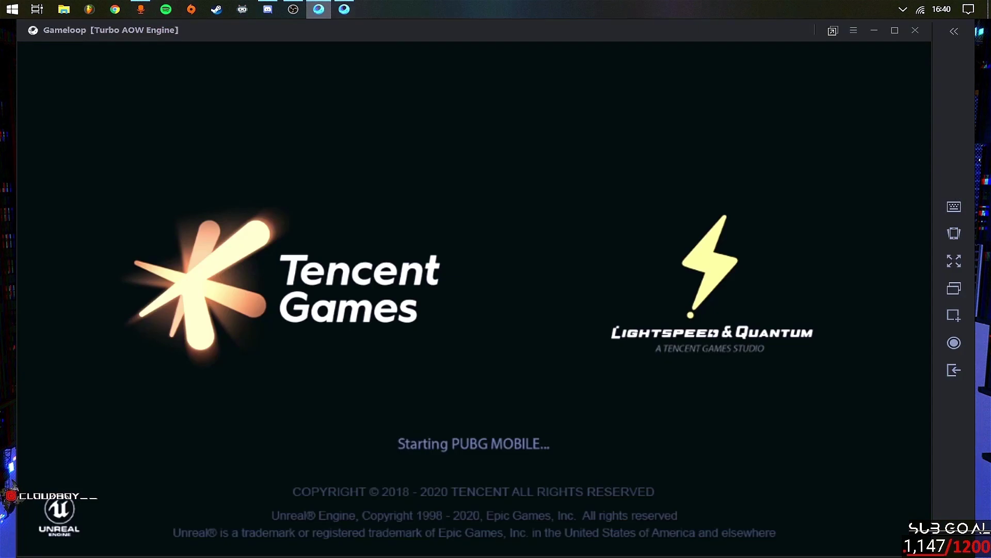
# Exit the emulator, confirming the exit prompt, and go to My Games in the Gameloop launcher.
pyautogui.click(915, 30)
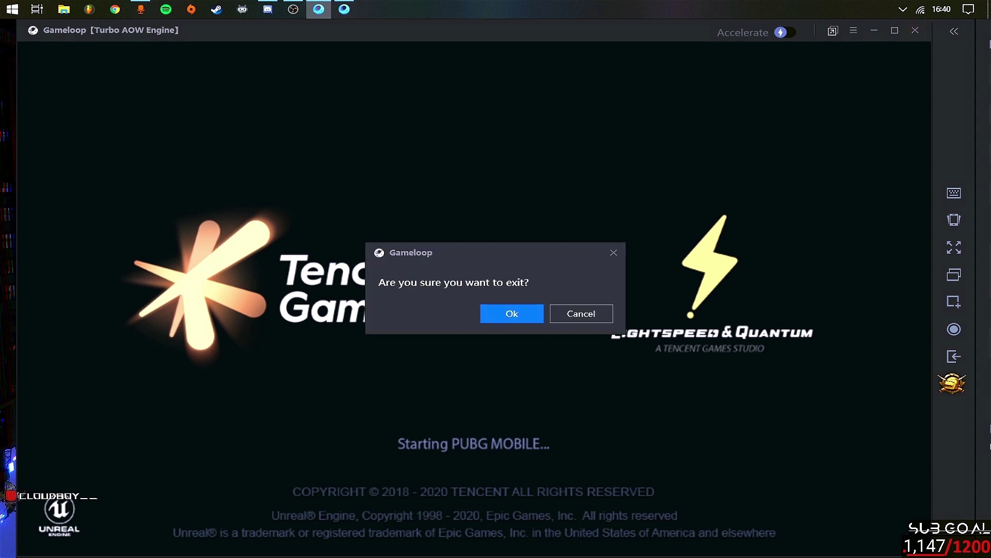
pyautogui.click(512, 313)
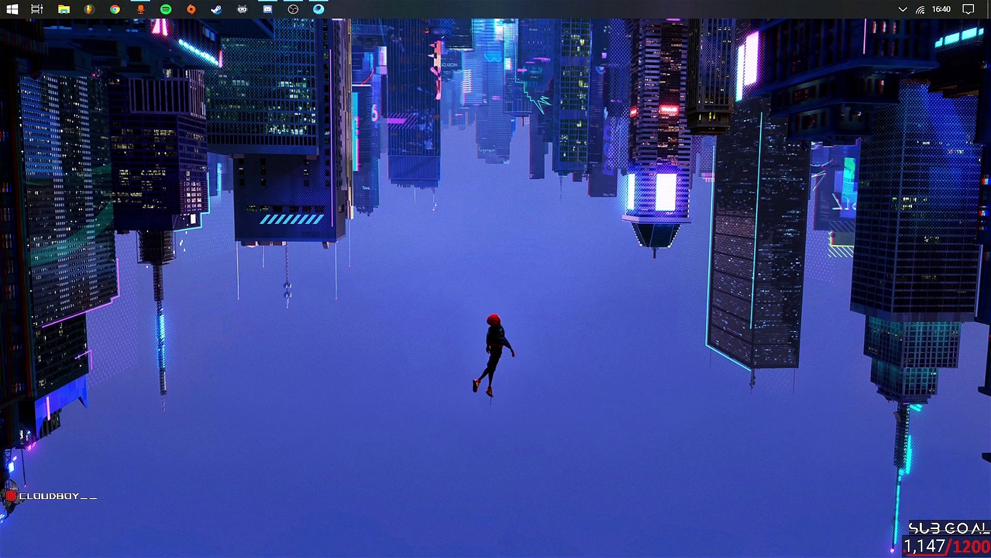
pyautogui.click(903, 9)
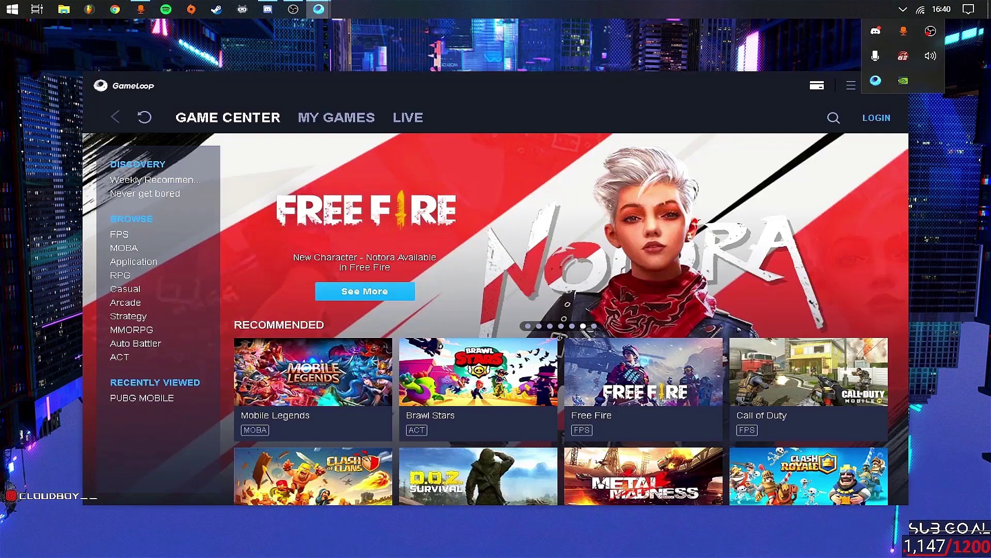
pyautogui.click(336, 118)
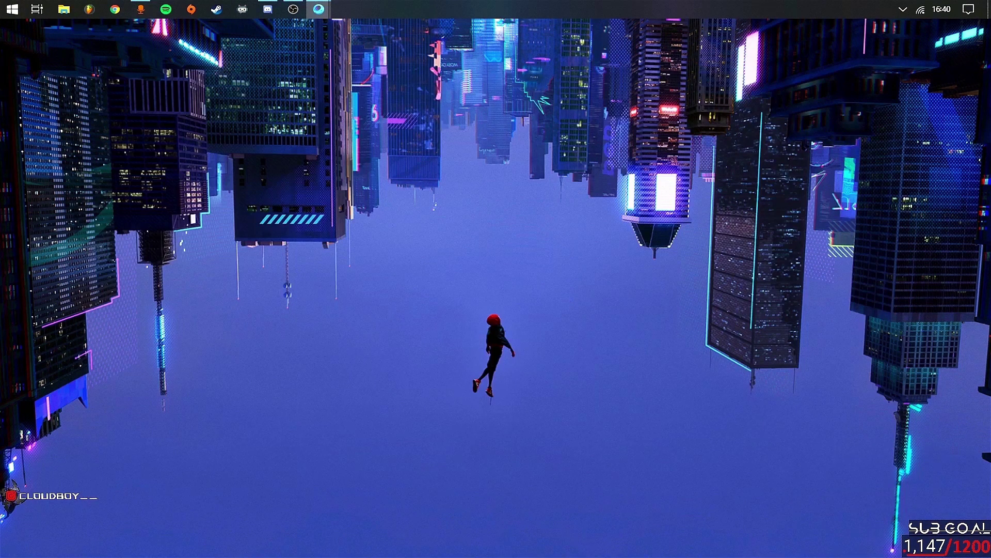
# Close the Gameloop launcher window and bring Gameloop up again from its background icon.
pyautogui.click(382, 28)
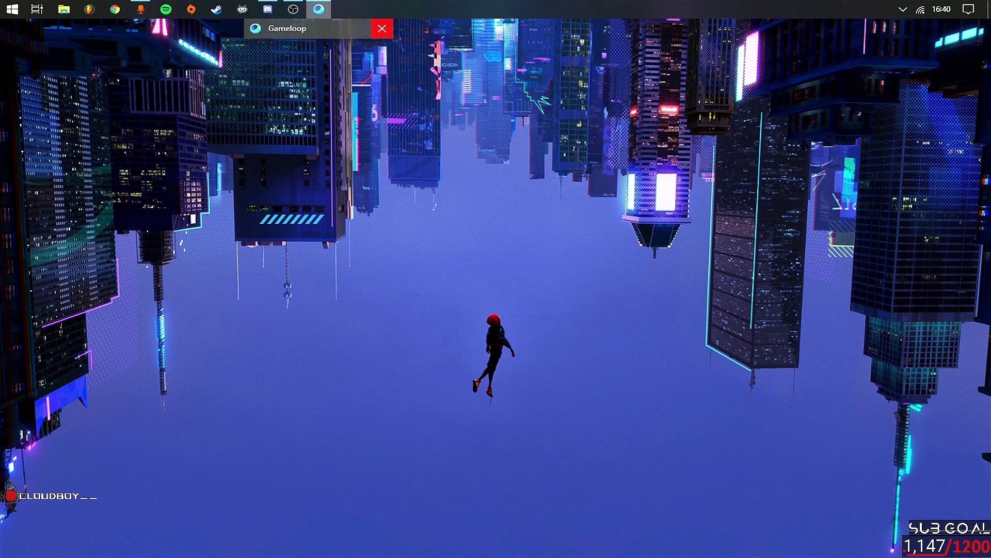
pyautogui.click(382, 29)
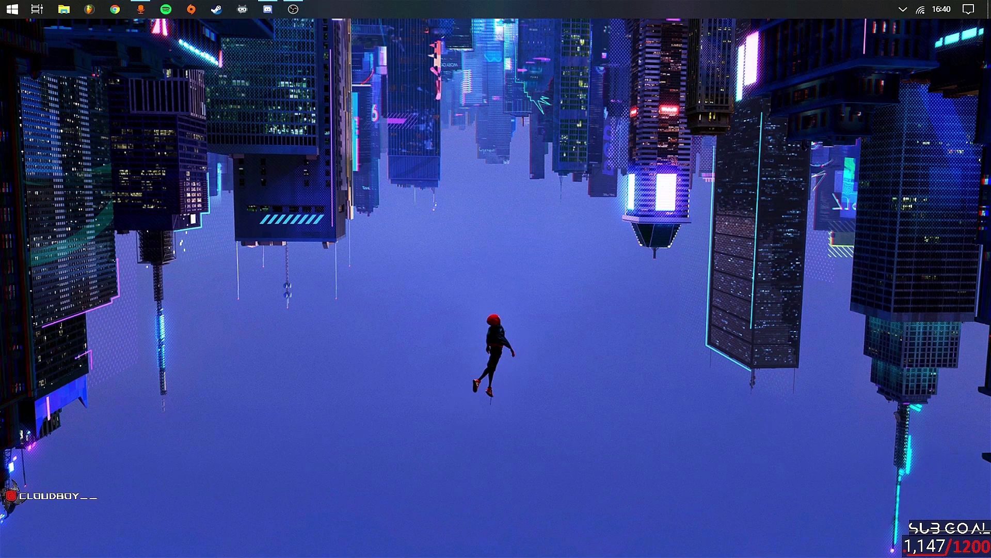
pyautogui.click(902, 9)
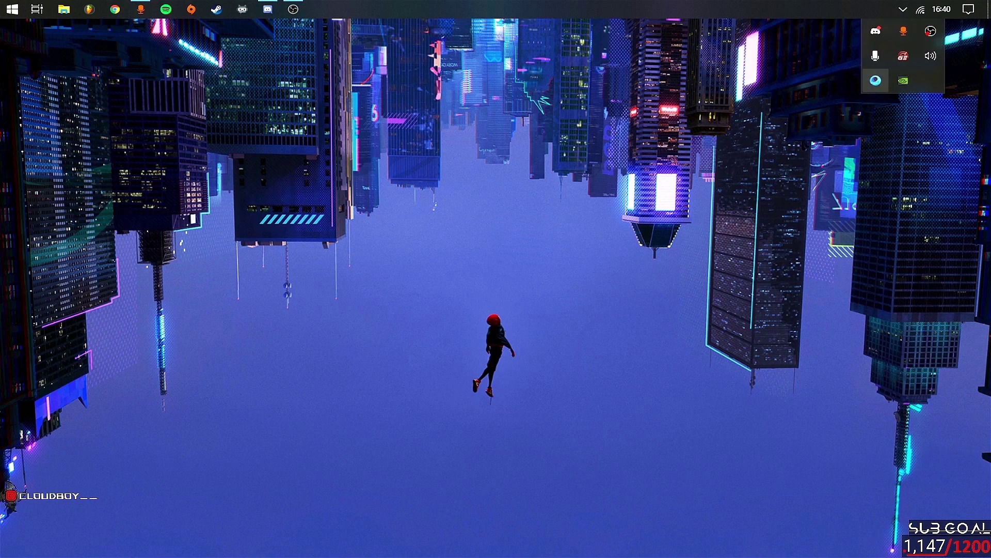
pyautogui.click(876, 80)
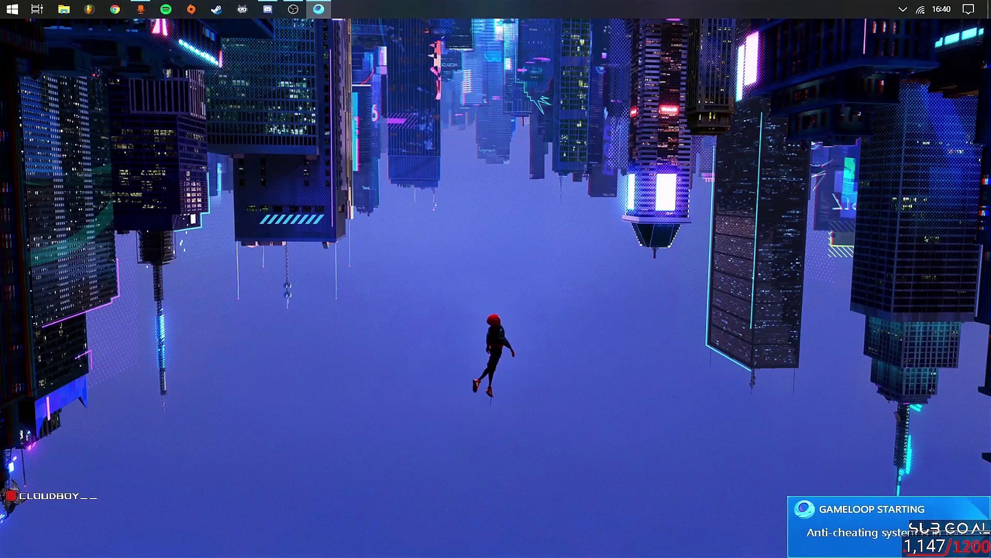
# Open the Windows Temp folder with the Run command temp, delete all its contents, and close the folder.
pyautogui.press('super+r')
pyautogui.write('t')
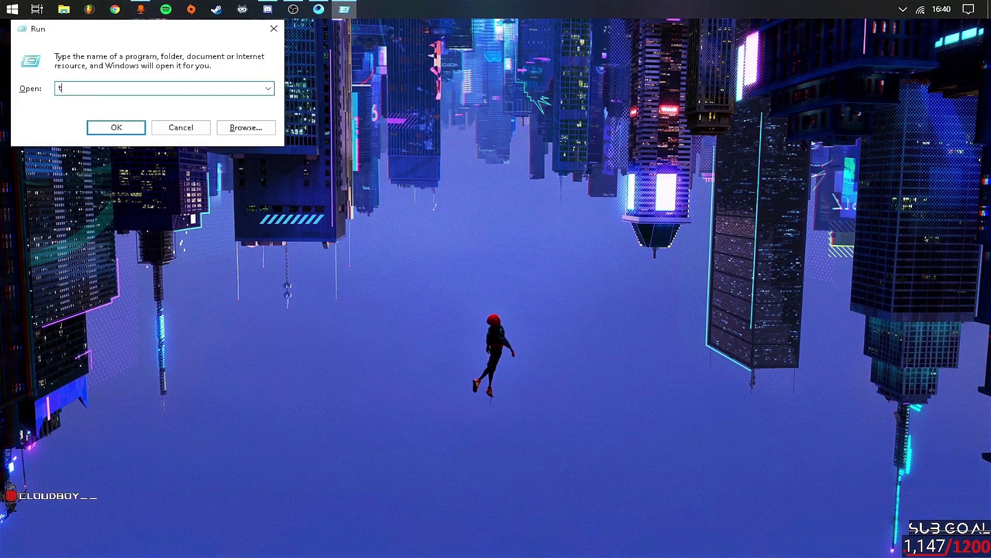
pyautogui.write('emp')
pyautogui.press('Return')
pyautogui.hotkey('ctrl', 'a')
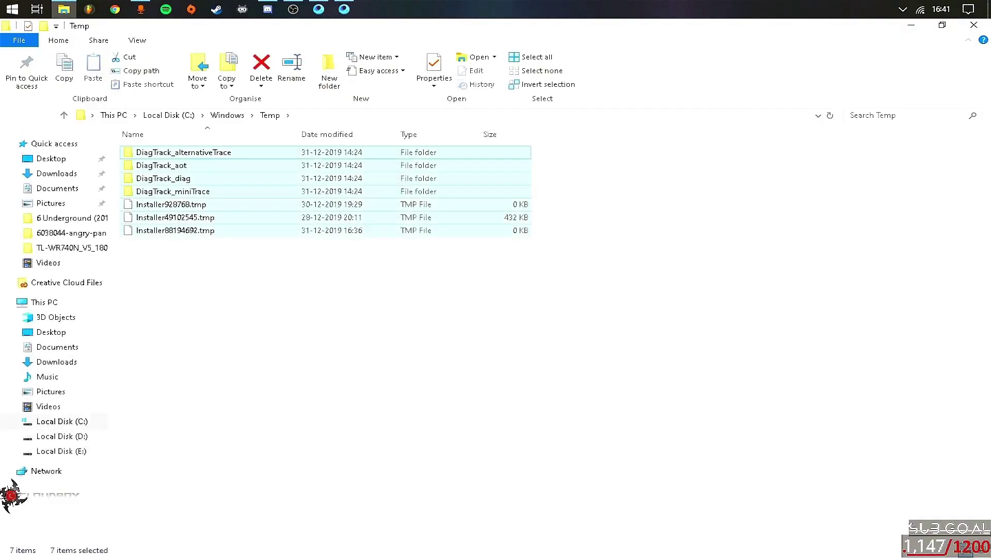
pyautogui.press('Delete')
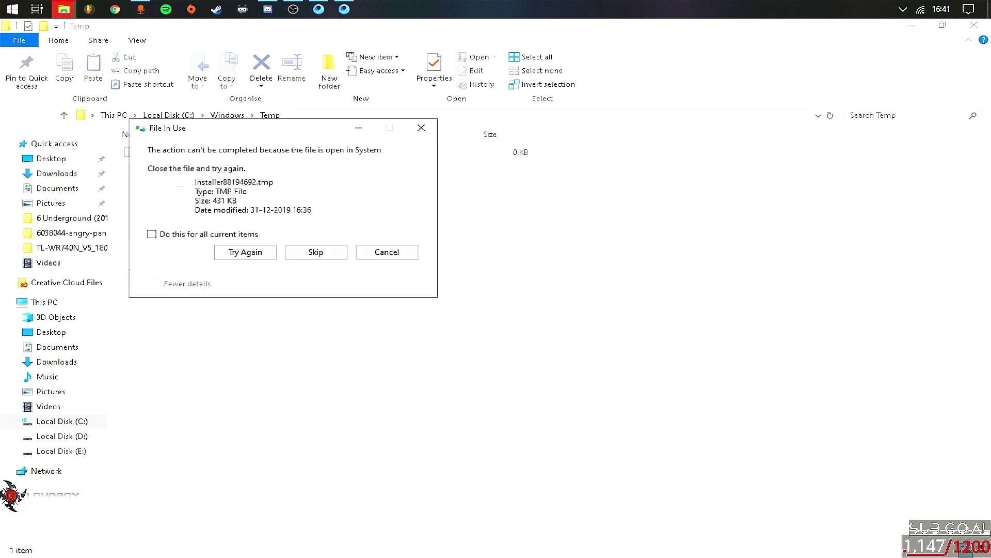
pyautogui.press('Return')
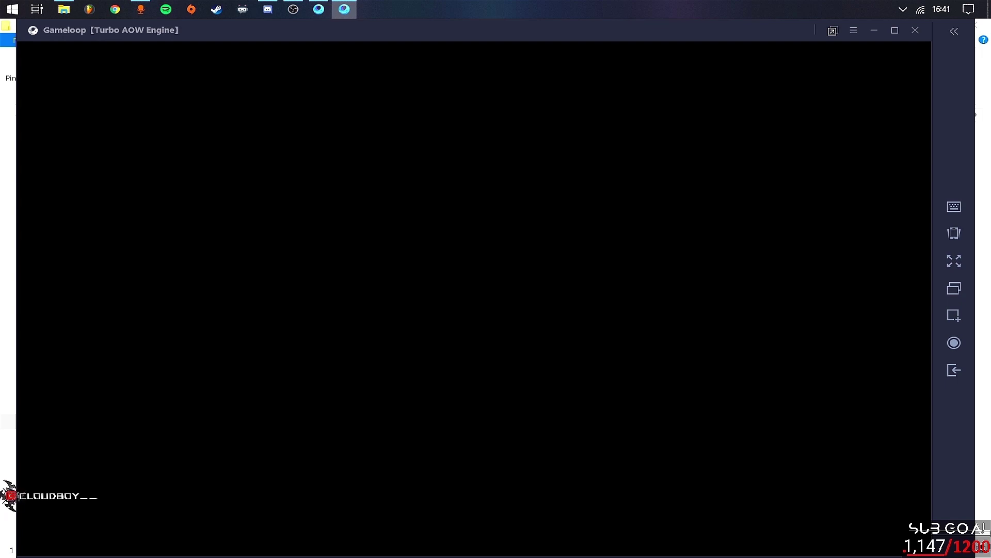
pyautogui.hotkey('alt', 'Tab')
pyautogui.hotkey('alt', 'F4')
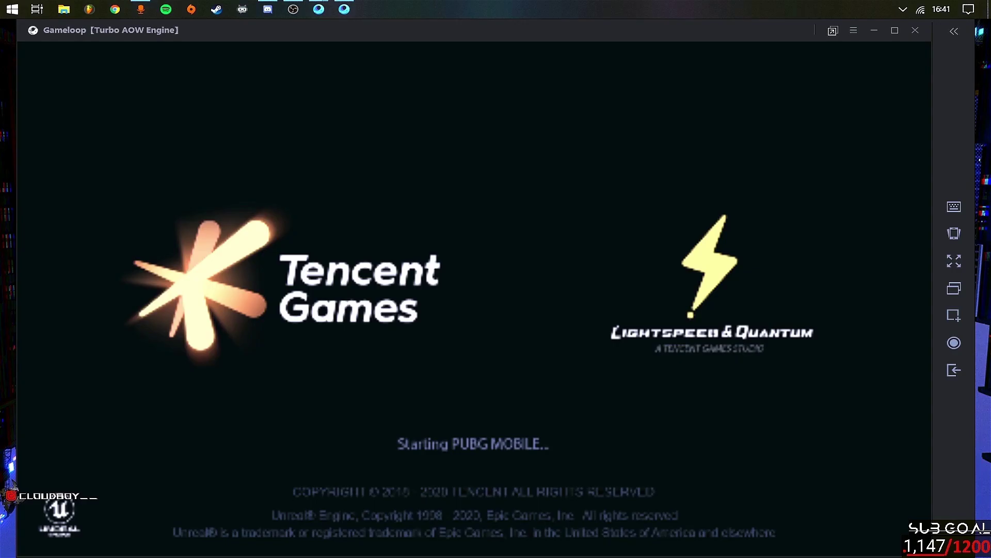
# Show the desktop, reopen the Windows Temp folder, try to delete the remaining Installer88194692.tmp file, and close the folder.
pyautogui.press('super+d')
pyautogui.press('super+r')
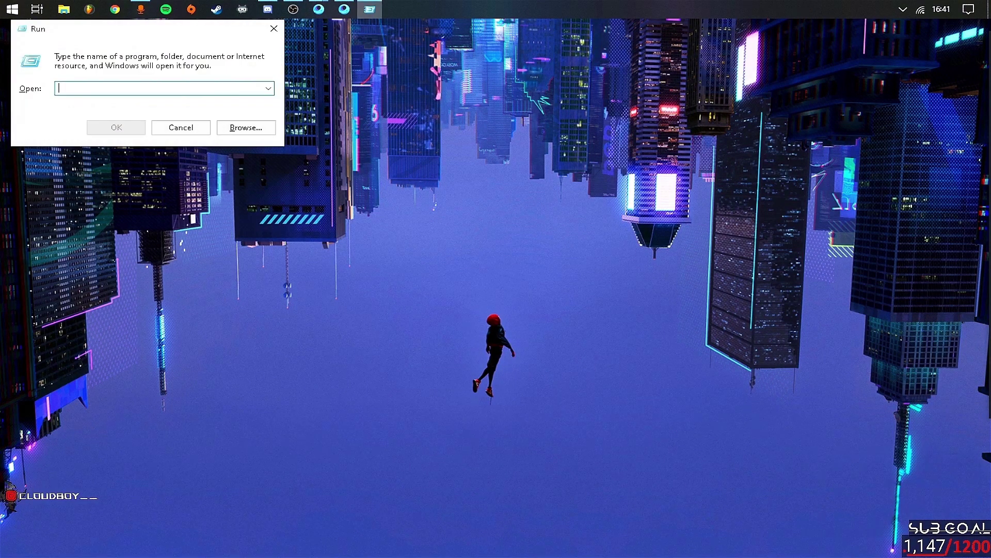
pyautogui.write('temp')
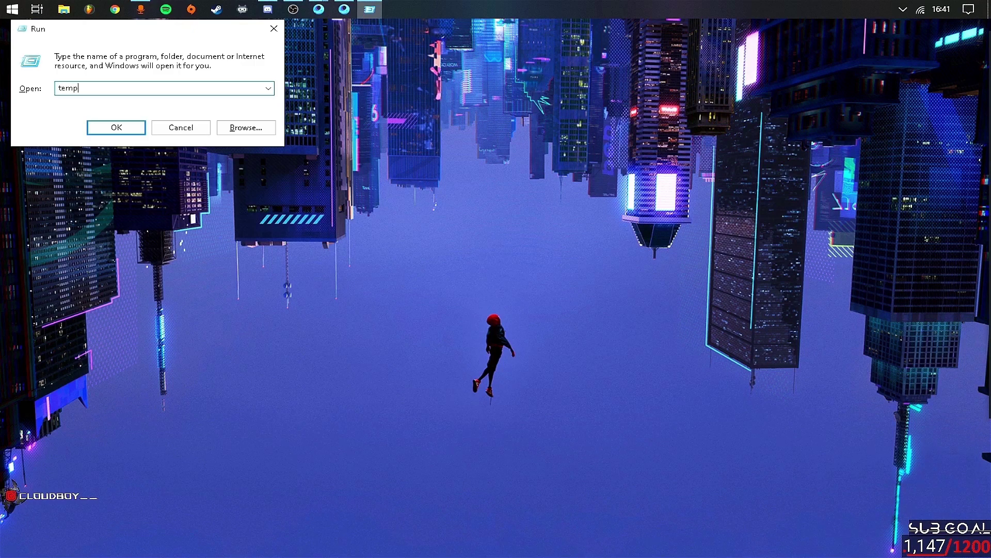
pyautogui.press('Return')
pyautogui.hotkey('ctrl', 'a')
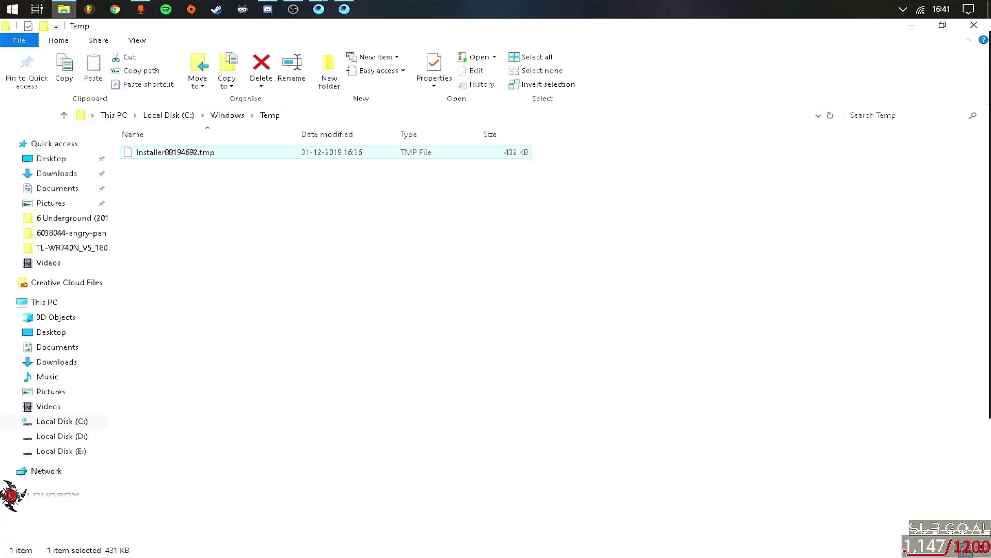
pyautogui.press('Delete')
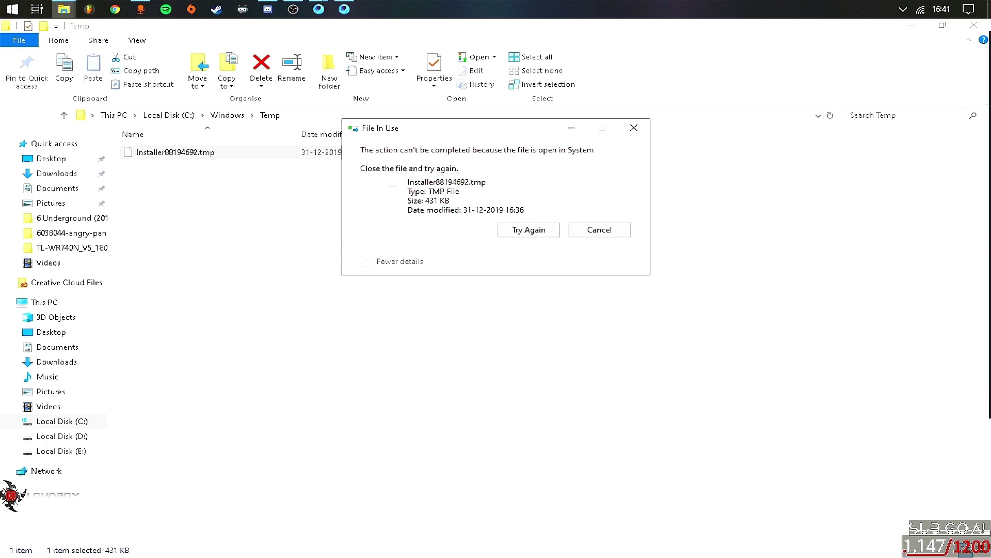
pyautogui.press('Tab')
pyautogui.press('Return')
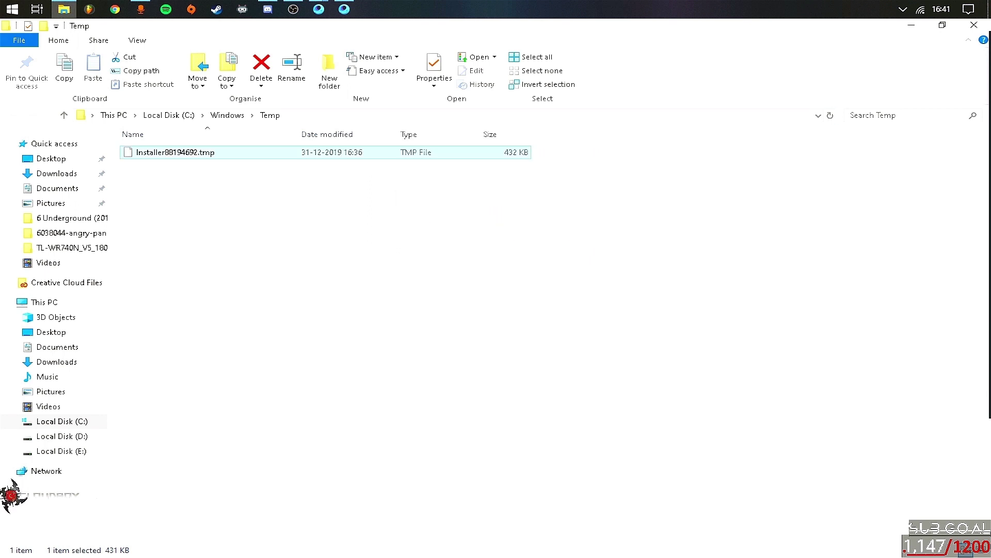
pyautogui.click(973, 24)
# Open the user's temporary files folder with the Run command %temp%.
pyautogui.press('super+r')
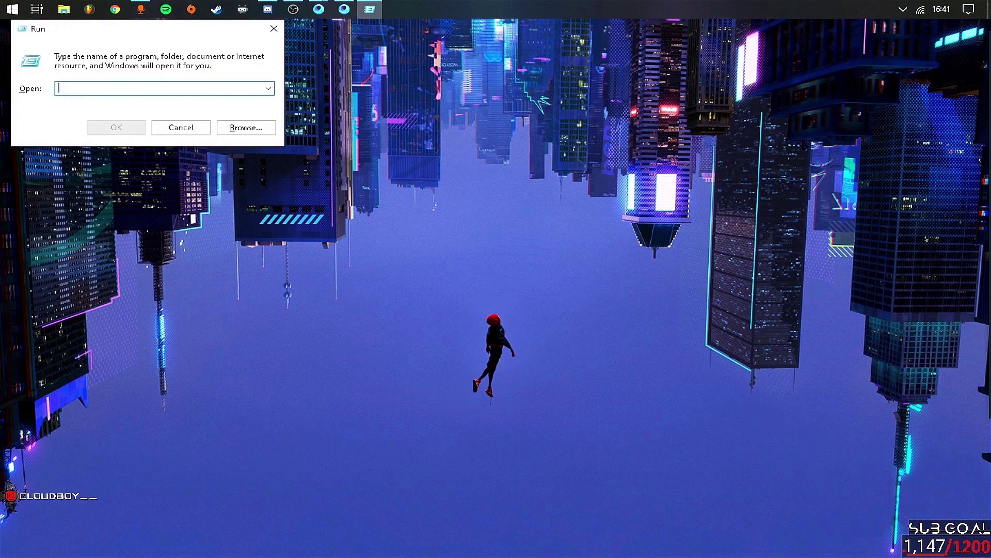
pyautogui.write('$')
pyautogui.press('BackSpace')
pyautogui.write('%temp%')
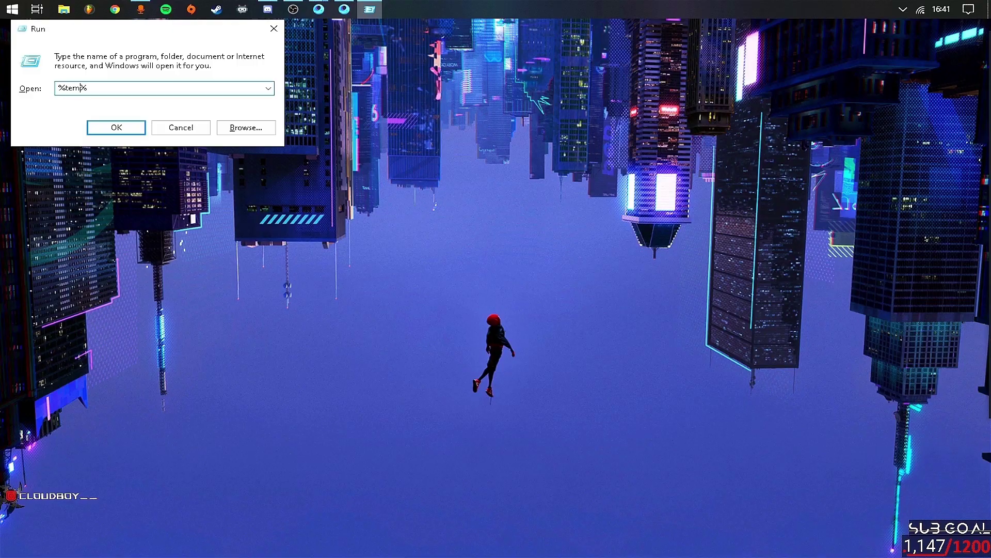
pyautogui.press('Return')
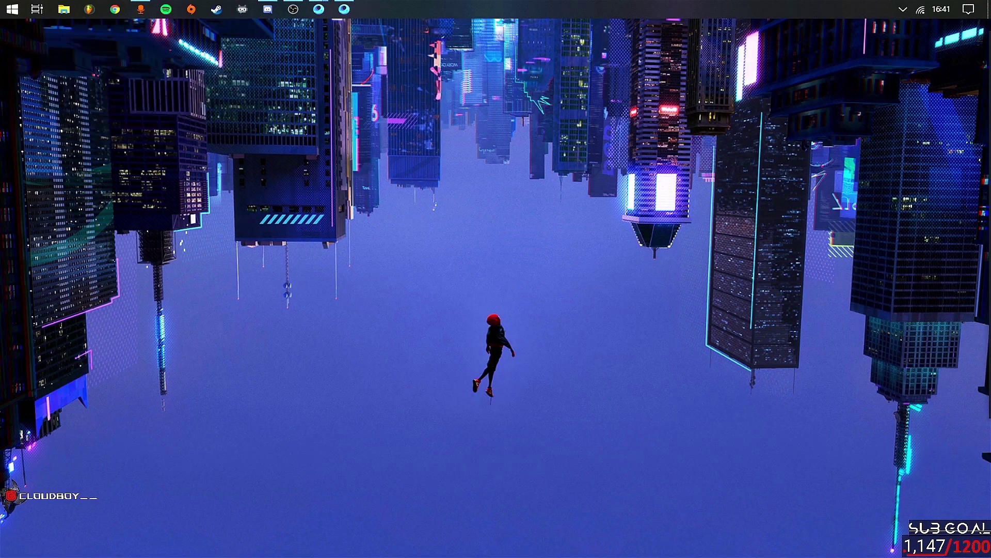
# Delete everything in the user's temporary files folder, skip the Discord Crashes folder that is in use, and close the folder.
pyautogui.hotkey('ctrl', 'a')
pyautogui.write('config')
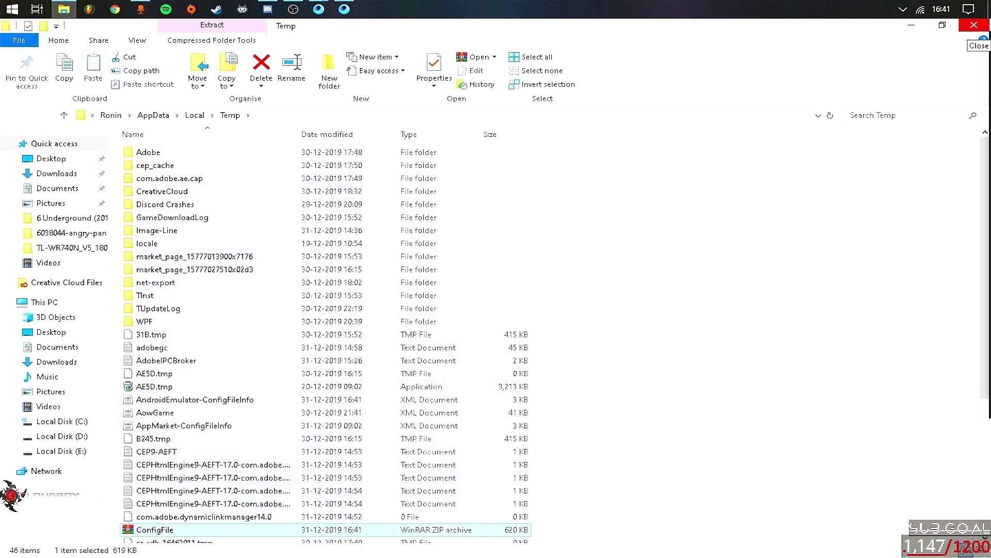
pyautogui.hotkey('ctrl', 'a')
pyautogui.press('Delete')
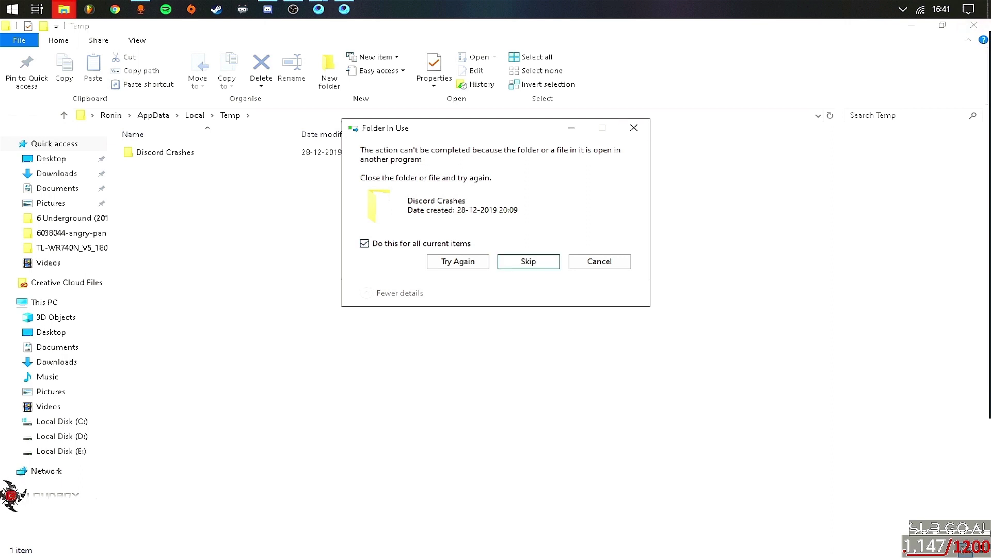
pyautogui.press('Return')
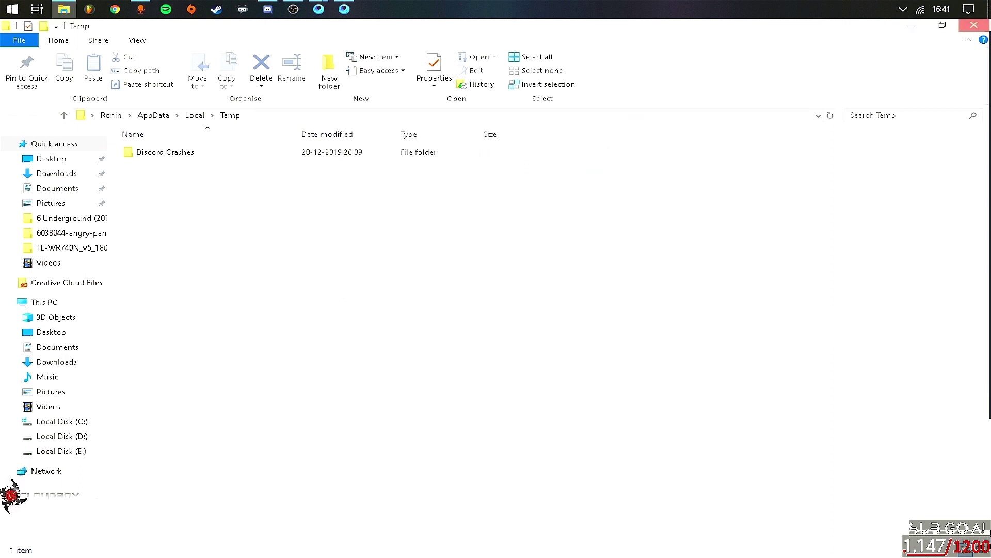
pyautogui.click(974, 25)
# Open the Windows Prefetch folder with the Run command prefetch, delete its contents, and close the folder.
pyautogui.press('super+r')
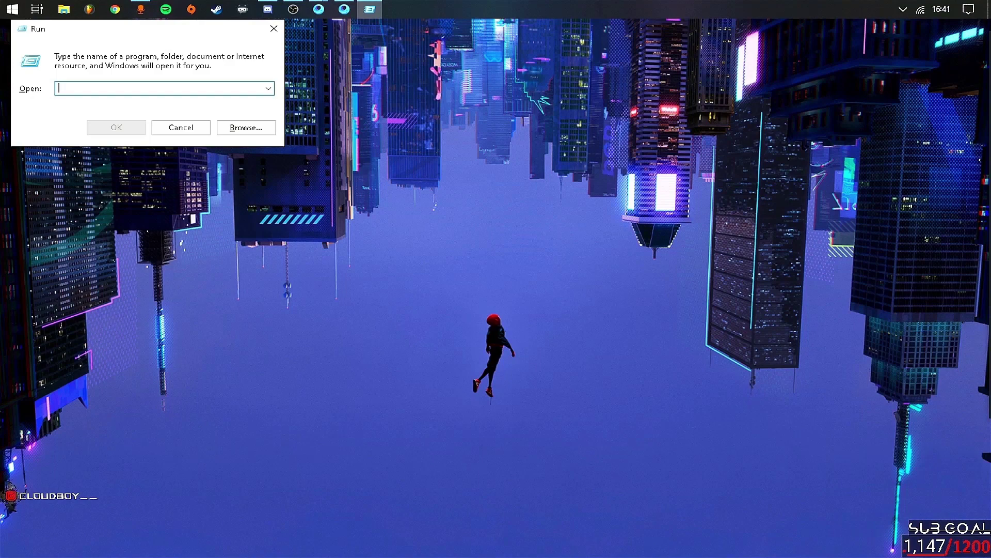
pyautogui.write('re')
pyautogui.write('pre')
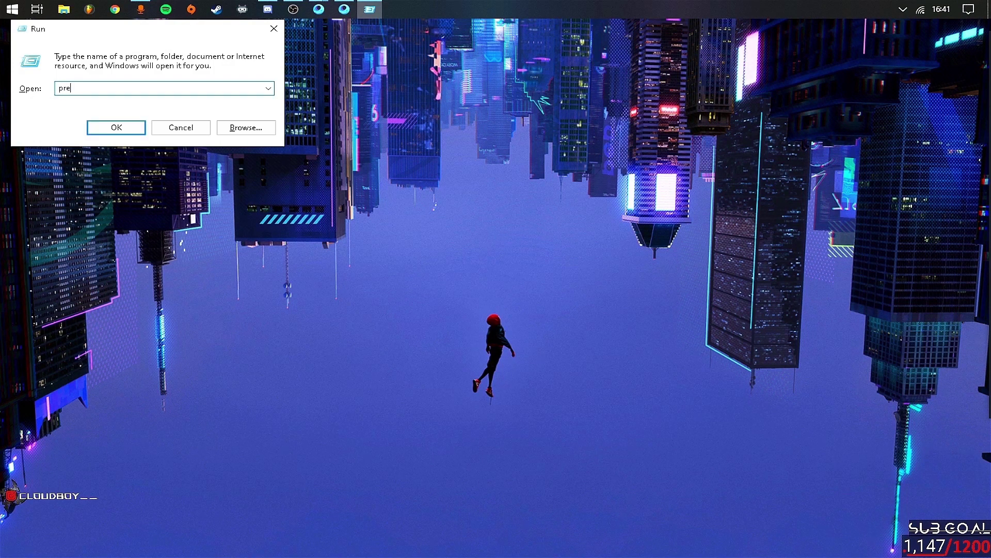
pyautogui.write('fetch')
pyautogui.press('Return')
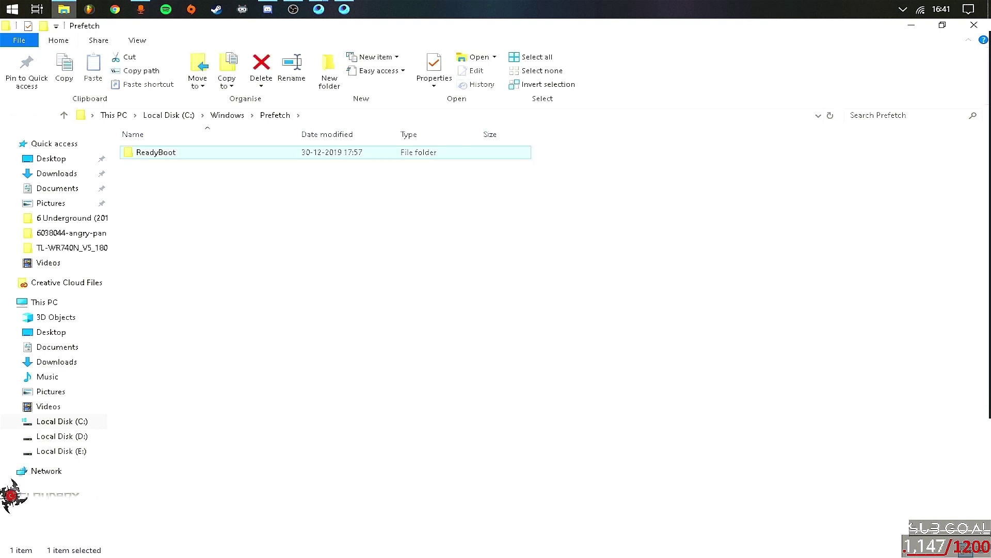
pyautogui.press('Delete')
pyautogui.click(969, 9)
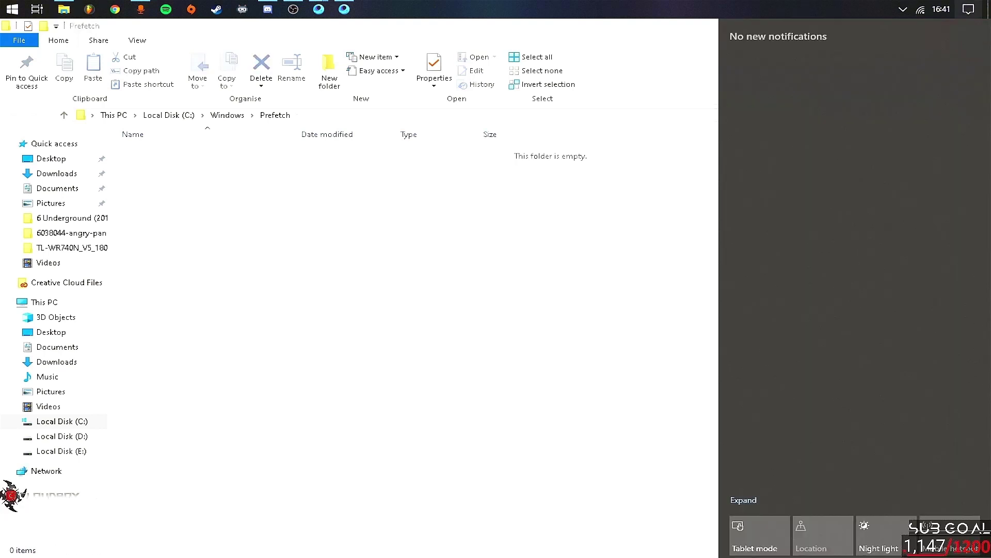
pyautogui.press('Escape')
pyautogui.hotkey('alt', 'F4')
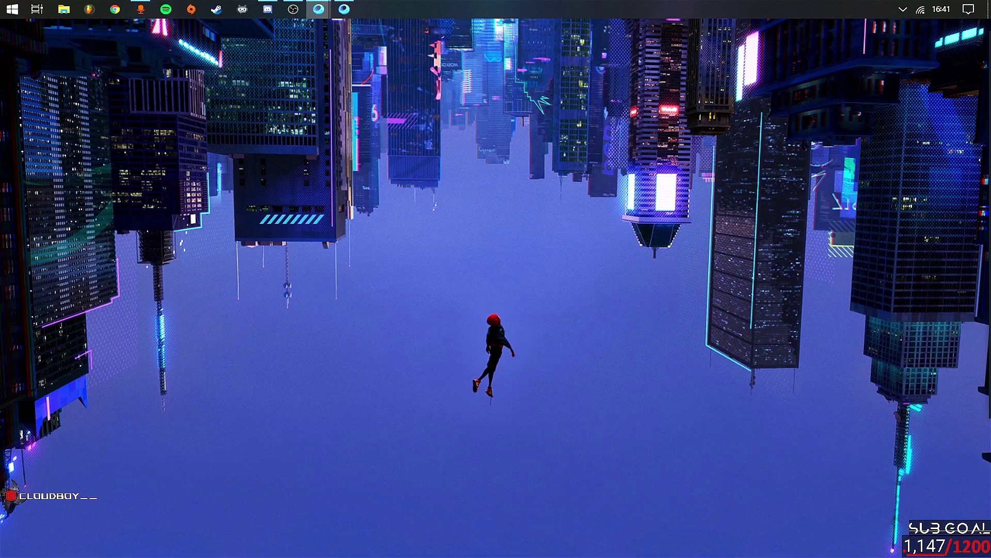
# Open the Recycle Bin, permanently delete all its items, and close the window.
pyautogui.press('super')
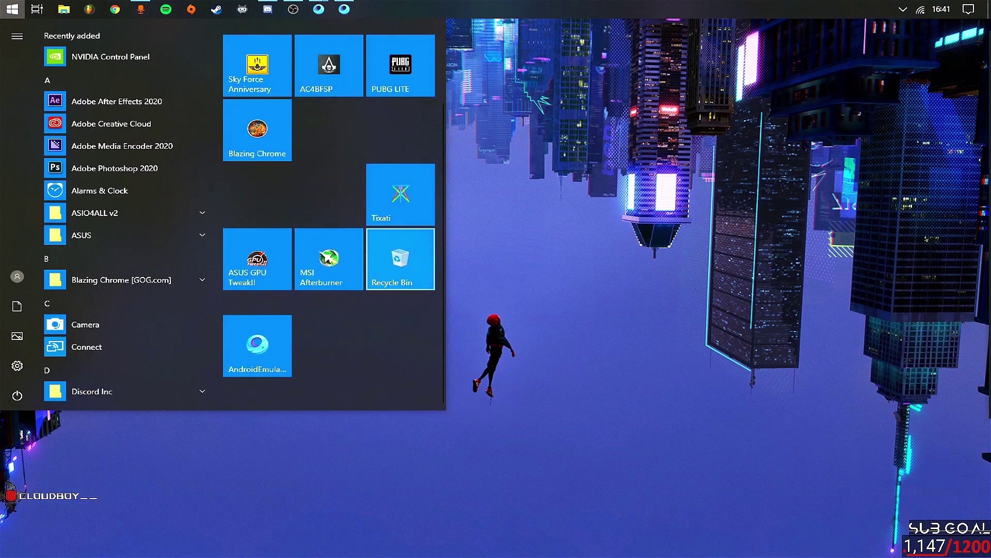
pyautogui.press('Escape')
pyautogui.hotkey('alt', 'Tab')
pyautogui.click(148, 294)
pyautogui.hotkey('ctrl', 'a')
pyautogui.press('Delete')
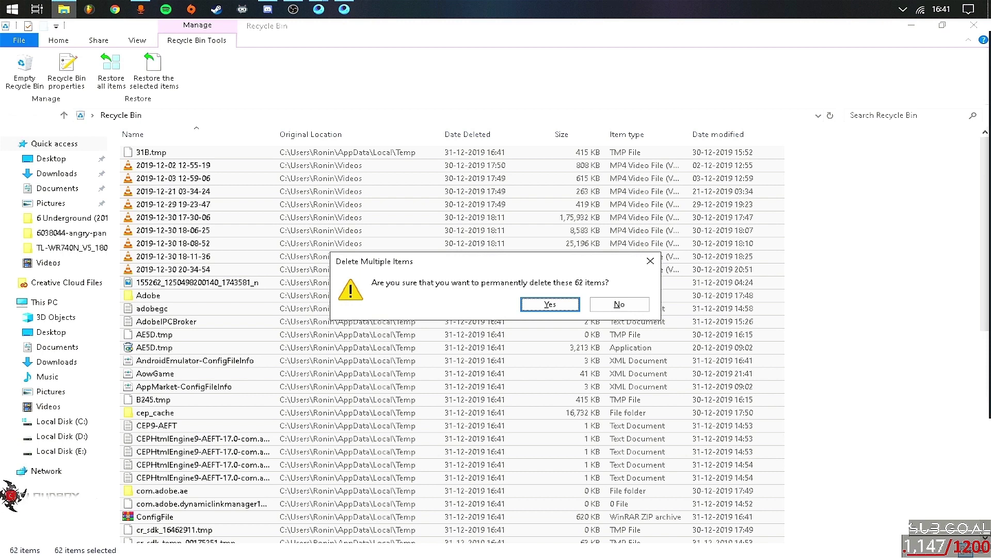
pyautogui.press('Return')
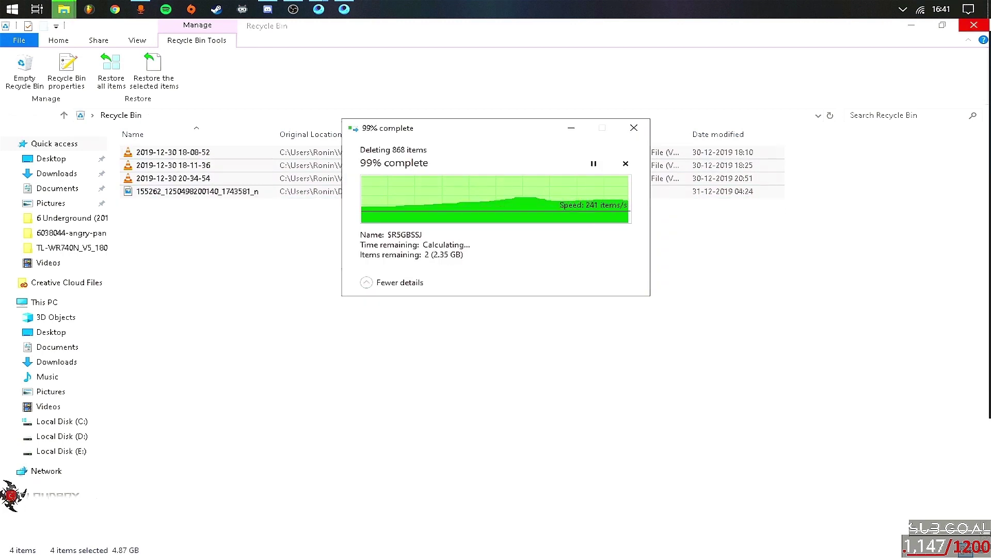
pyautogui.click(974, 25)
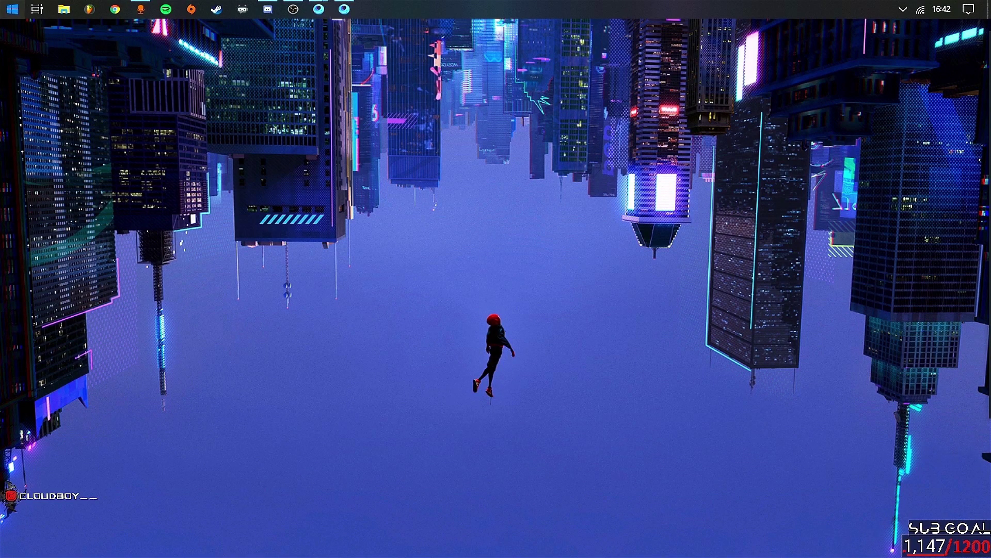
# Check the taskbar's search display options.
pyautogui.click(12, 9)
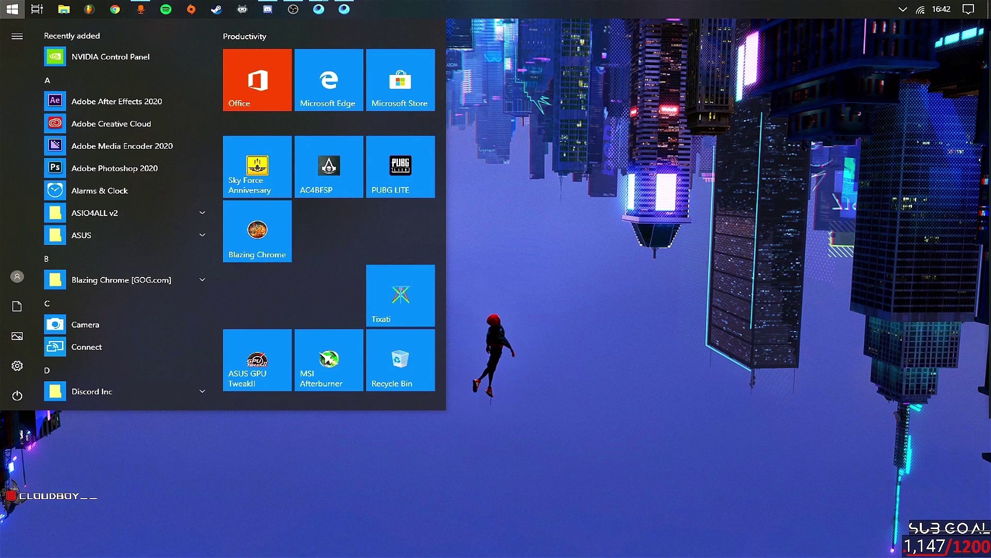
pyautogui.rightClick(488, 9)
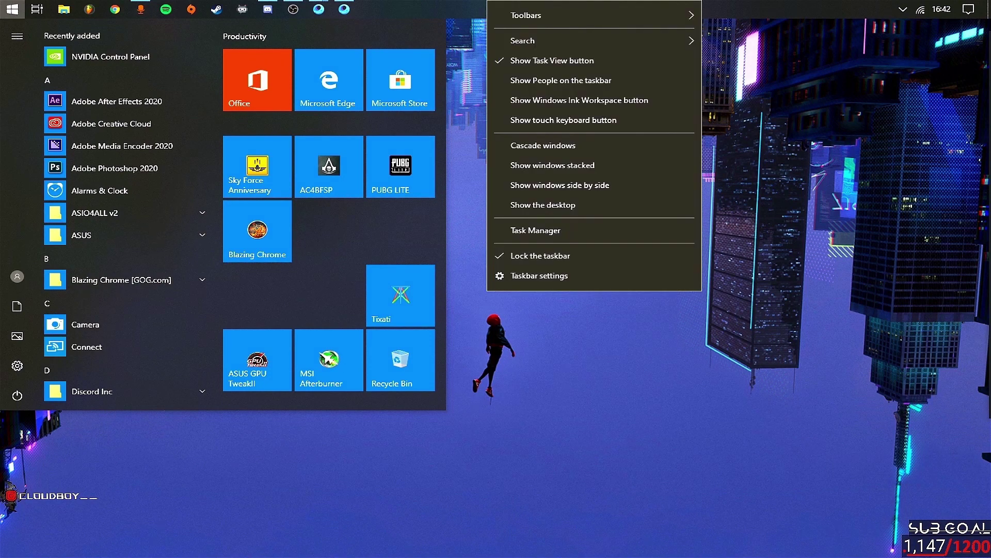
pyautogui.moveTo(568, 41)
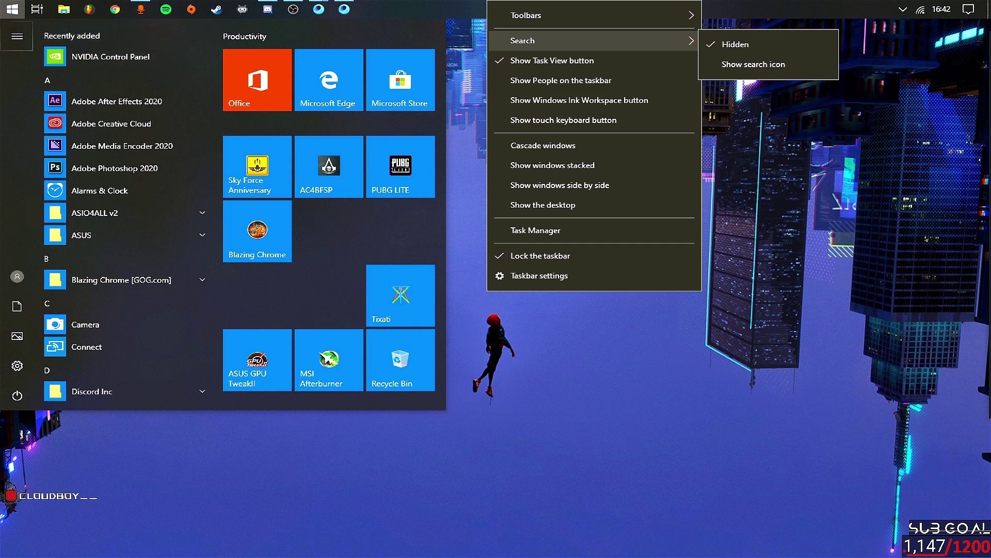
pyautogui.press('Escape')
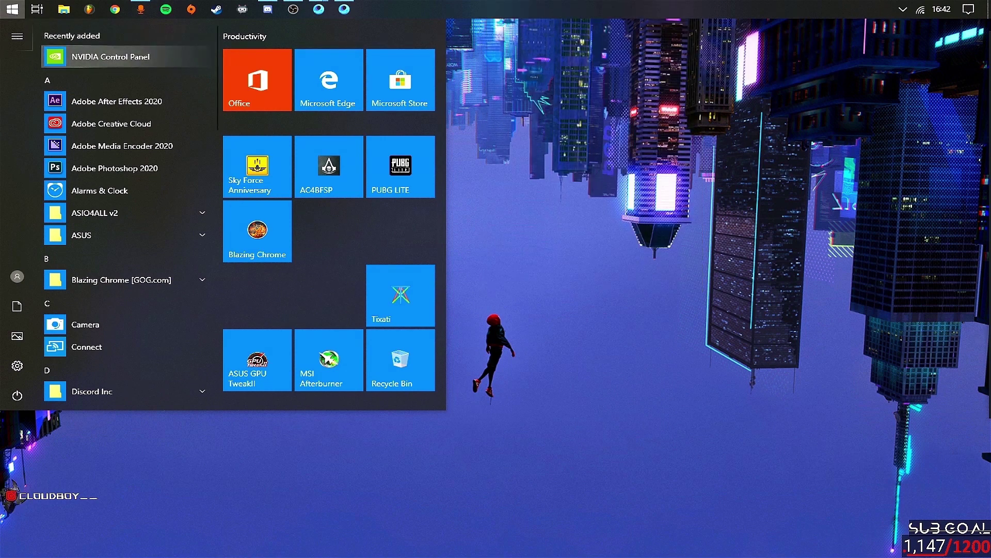
# Look through the Start menu's list of installed apps, then close the menu.
pyautogui.press('super')
pyautogui.press('super')
pyautogui.press('Down')
pyautogui.press('Down')
pyautogui.press('Down')
pyautogui.press('Down')
pyautogui.press('Down')
pyautogui.press('Down')
pyautogui.press('Down')
pyautogui.press('Down')
pyautogui.press('Down')
pyautogui.press('Down')
pyautogui.press('Down')
pyautogui.press('Down')
pyautogui.press('Down')
pyautogui.press('Down')
pyautogui.press('Down')
pyautogui.press('Down')
pyautogui.press('Down')
pyautogui.press('Down')
pyautogui.press('Down')
pyautogui.press('Down')
pyautogui.press('Down')
pyautogui.press('Down')
pyautogui.press('Down')
pyautogui.press('Down')
pyautogui.press('Down')
pyautogui.press('Down')
pyautogui.press('Down')
pyautogui.press('Down')
pyautogui.press('Down')
pyautogui.press('Down')
pyautogui.press('Down')
pyautogui.press('Down')
pyautogui.press('Up')
pyautogui.press('Up')
pyautogui.press('Up')
pyautogui.press('Up')
pyautogui.press('Up')
pyautogui.press('Up')
pyautogui.press('Up')
pyautogui.press('Up')
pyautogui.press('Up')
pyautogui.press('Up')
pyautogui.press('Up')
pyautogui.press('Up')
pyautogui.press('Up')
pyautogui.press('Up')
pyautogui.press('Up')
pyautogui.press('Up')
pyautogui.press('Up')
pyautogui.press('Up')
pyautogui.press('Up')
pyautogui.press('Up')
pyautogui.press('Up')
pyautogui.press('Up')
pyautogui.press('Up')
pyautogui.press('Up')
pyautogui.press('Up')
pyautogui.press('Up')
pyautogui.press('Up')
pyautogui.press('Up')
pyautogui.press('Up')
pyautogui.press('Up')
pyautogui.press('Up')
pyautogui.press('Up')
pyautogui.press('Up')
pyautogui.press('Up')
pyautogui.press('Up')
pyautogui.press('Up')
pyautogui.press('Down')
pyautogui.press('Down')
pyautogui.press('Down')
pyautogui.press('Down')
pyautogui.press('Down')
pyautogui.press('Down')
pyautogui.press('Down')
pyautogui.press('Down')
pyautogui.press('Down')
pyautogui.press('Down')
pyautogui.press('Down')
pyautogui.press('Down')
pyautogui.press('Down')
pyautogui.press('Down')
pyautogui.press('Down')
pyautogui.press('Down')
pyautogui.press('Down')
pyautogui.press('Down')
pyautogui.press('Down')
pyautogui.press('Down')
pyautogui.press('Up')
pyautogui.press('Up')
pyautogui.press('Up')
pyautogui.press('Up')
pyautogui.press('Up')
pyautogui.press('Up')
pyautogui.press('Up')
pyautogui.press('Up')
pyautogui.press('Up')
pyautogui.press('Up')
pyautogui.press('Up')
pyautogui.press('Up')
pyautogui.press('Up')
pyautogui.press('Up')
pyautogui.press('Up')
pyautogui.press('Up')
pyautogui.press('Up')
pyautogui.press('Up')
pyautogui.press('Up')
pyautogui.press('Up')
pyautogui.press('Escape')
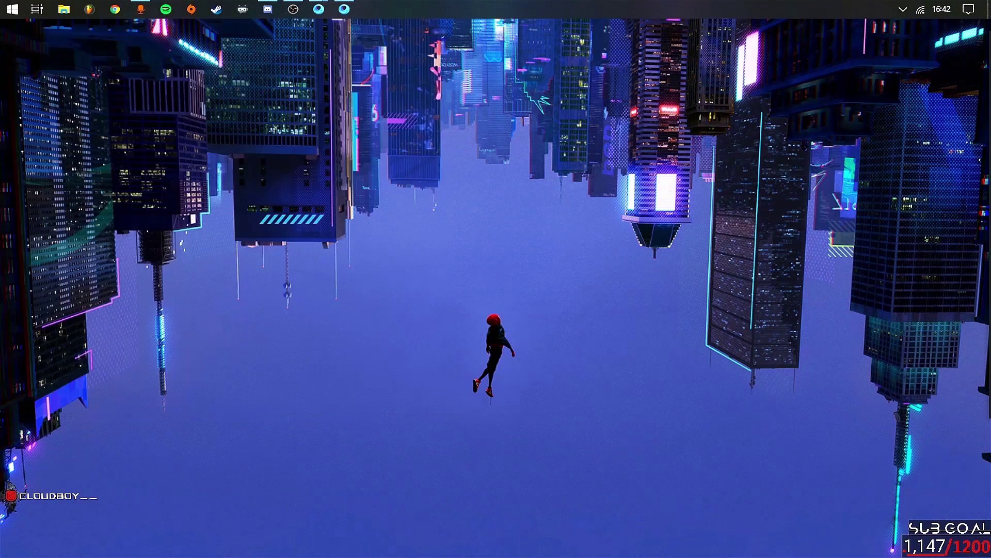
pyautogui.press('super')
pyautogui.press('Escape')
# View all Control Panel items with the Run command control panel, and close the window.
pyautogui.press('super+r')
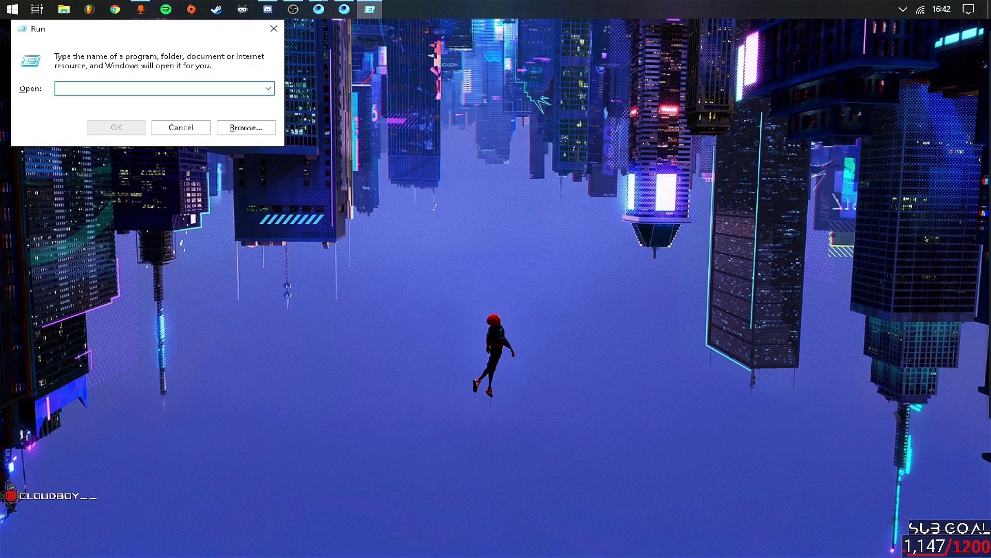
pyautogui.write('control panel')
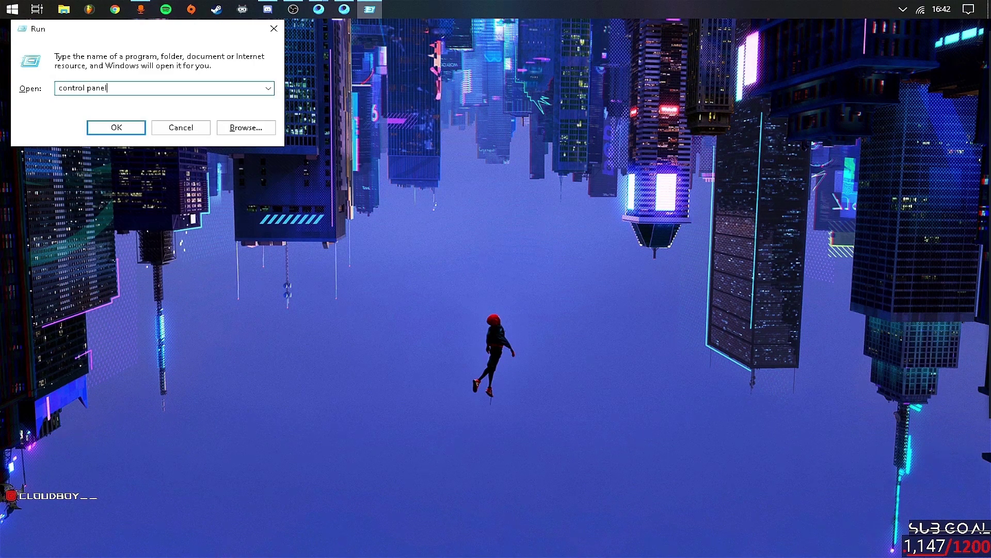
pyautogui.press('Return')
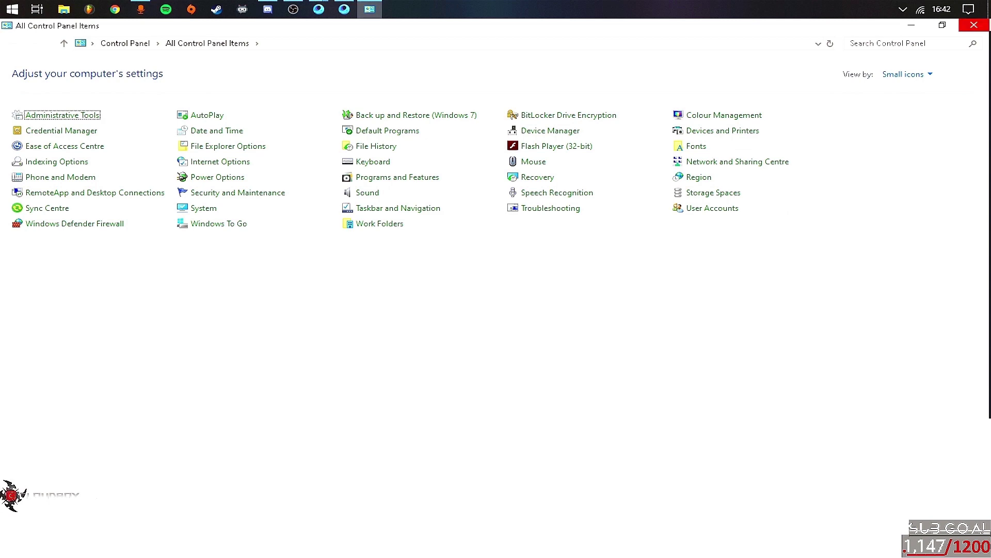
pyautogui.click(974, 25)
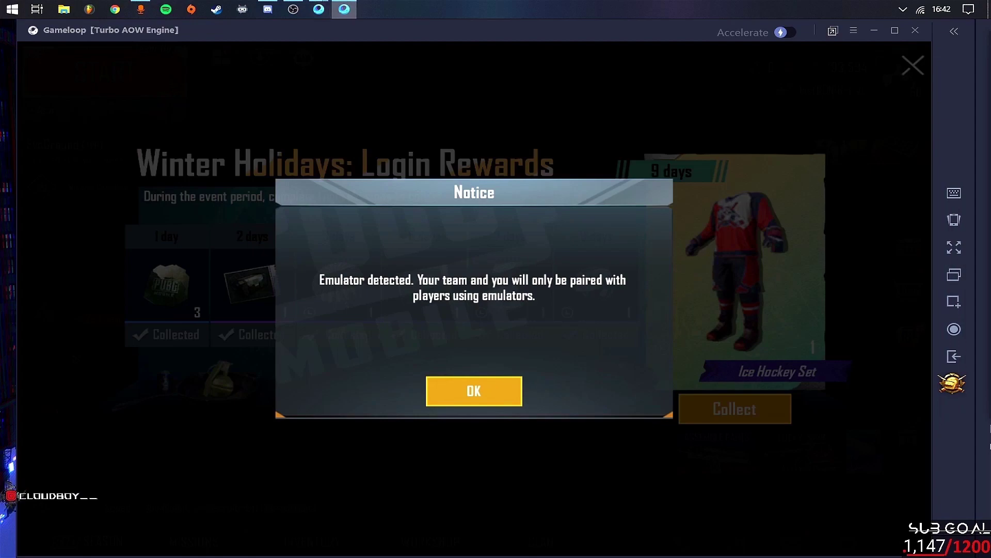
# Dismiss the emulator notice in Gameloop, collect the Ice Hockey Set login reward, and close the rewards page.
pyautogui.click(472, 390)
pyautogui.click(734, 409)
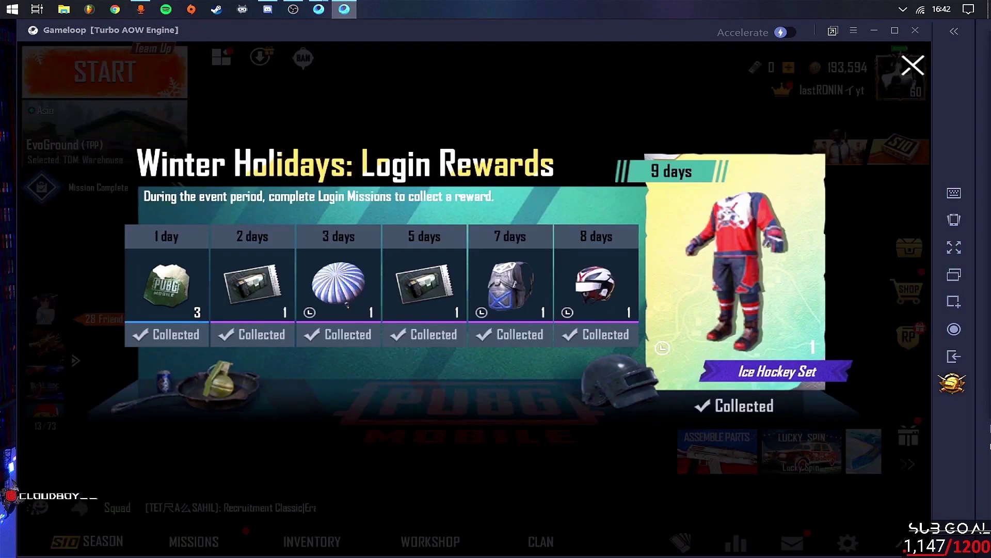
pyautogui.press('Escape')
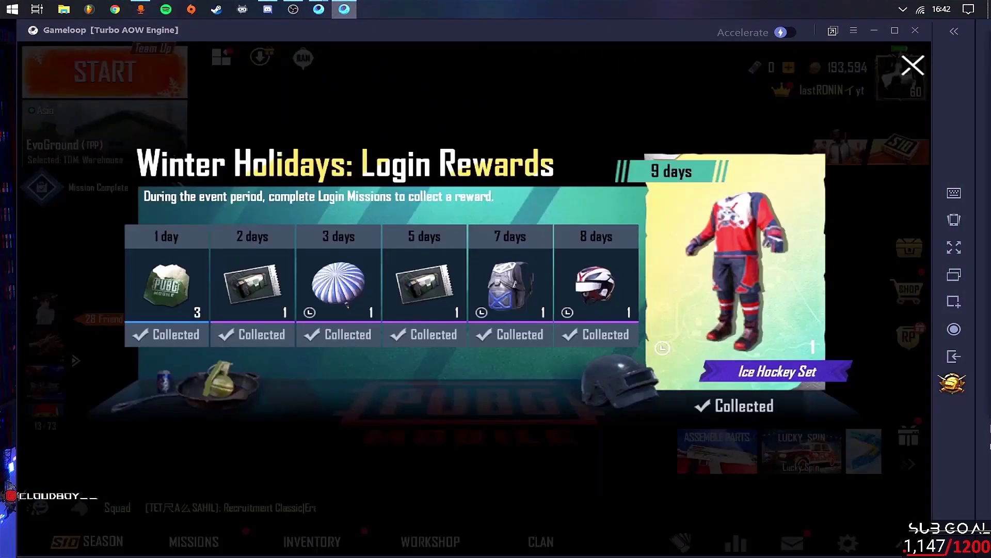
pyautogui.press('Escape')
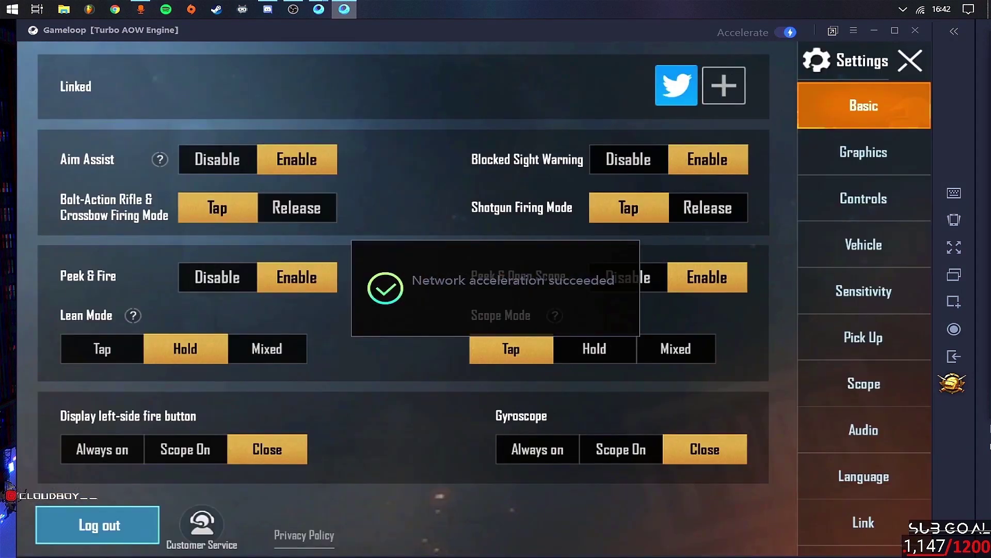
# Try to select Ultra HD in the game's graphics settings, and review the style, anti-aliasing, shadows, brightness and auto-adjust options.
pyautogui.click(864, 152)
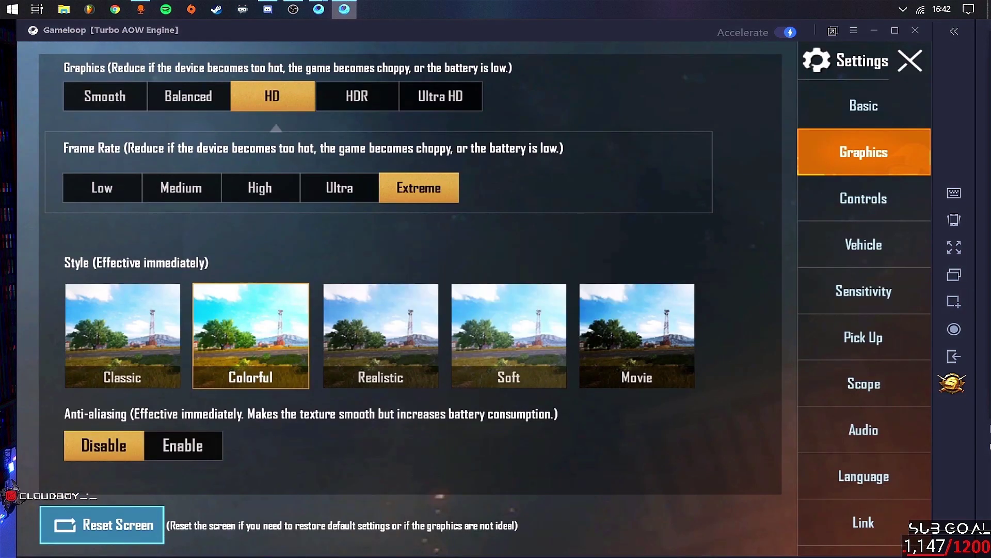
pyautogui.click(441, 96)
pyautogui.click(474, 392)
pyautogui.scroll(-5, 410, 268)
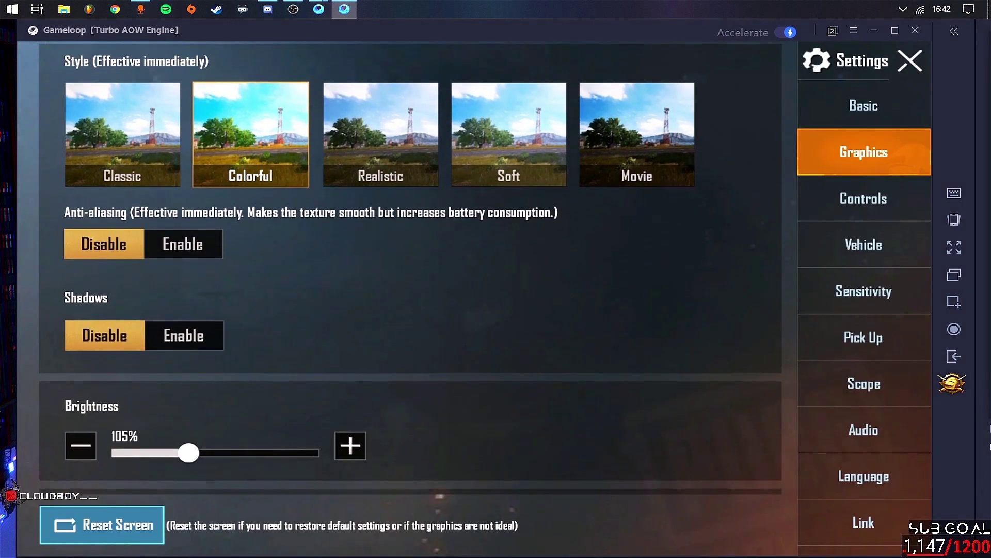
pyautogui.scroll(-5, 410, 269)
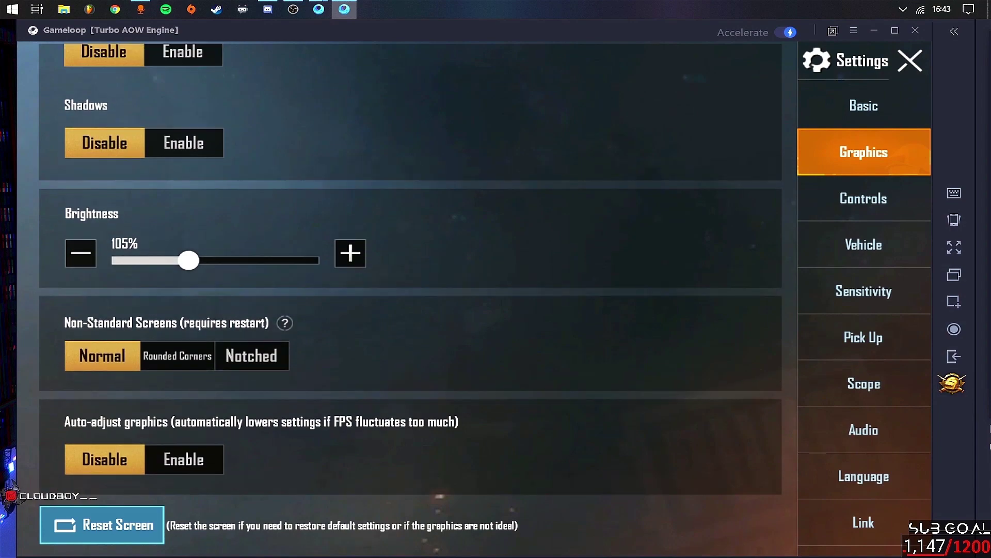
pyautogui.scroll(12, 411, 269)
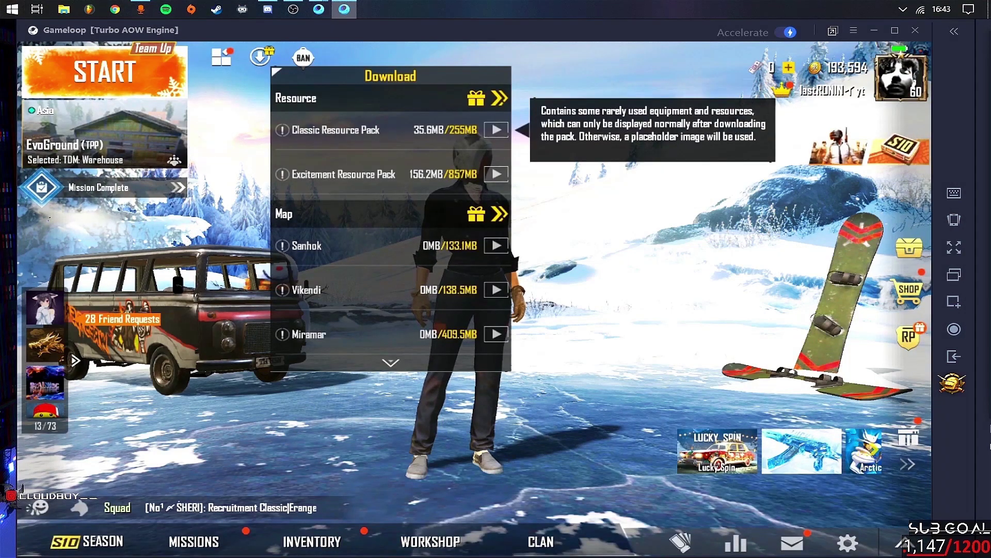
# Examine the full list of downloadable resource packs and maps in the game lobby.
pyautogui.click(391, 362)
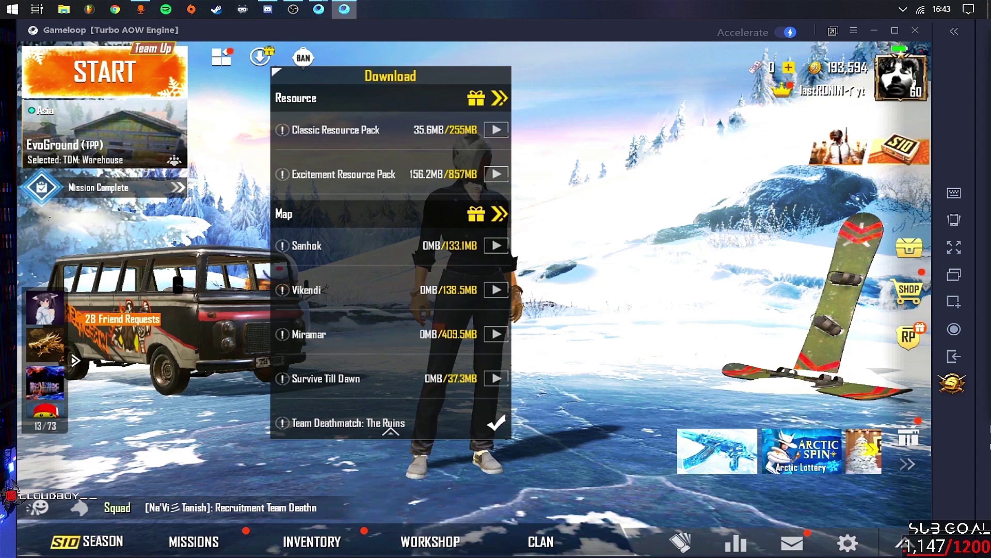
pyautogui.click(390, 431)
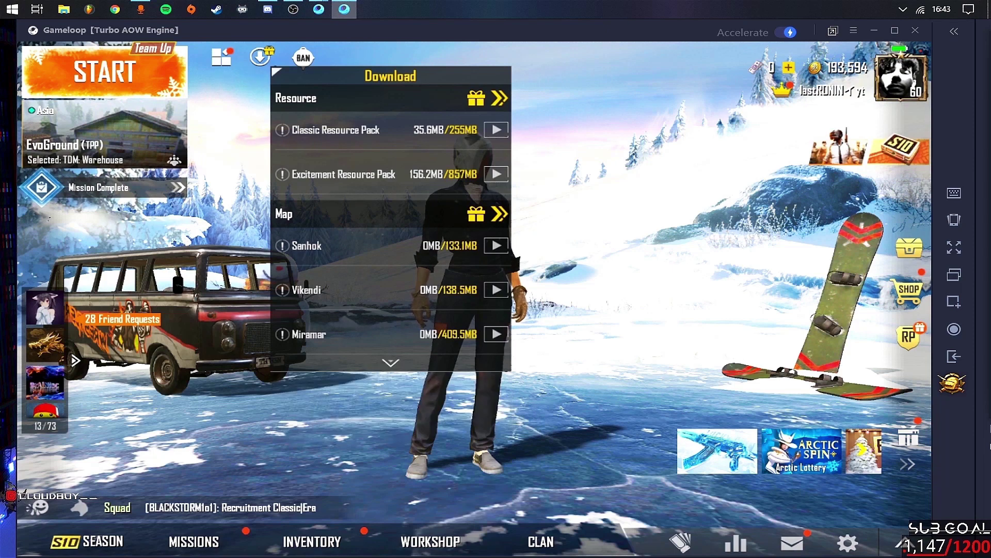
pyautogui.click(260, 56)
pyautogui.click(259, 56)
pyautogui.click(390, 362)
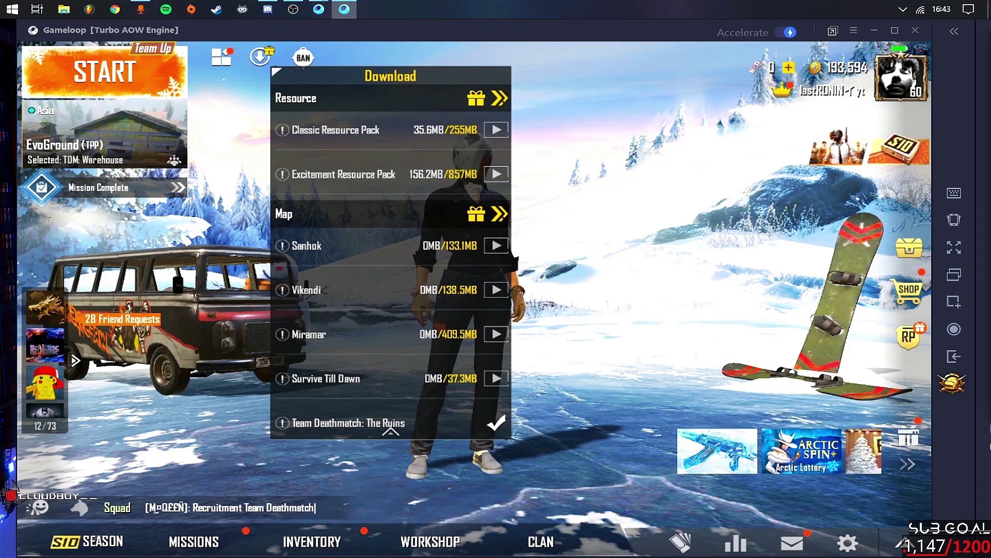
# Close the download list and open your own player profile, ignoring the team inviter's invites for 5 minutes.
pyautogui.click(391, 431)
pyautogui.click(264, 284)
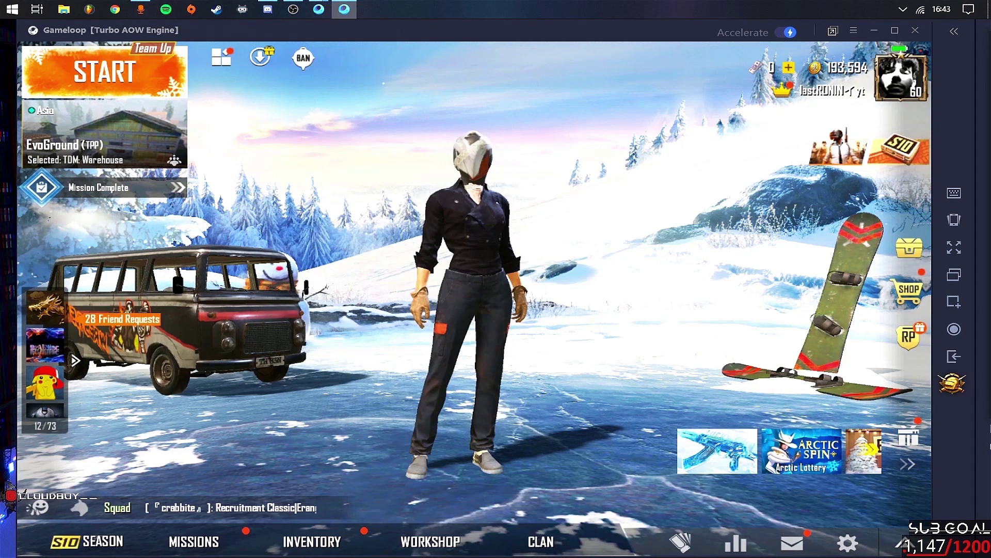
pyautogui.click(901, 78)
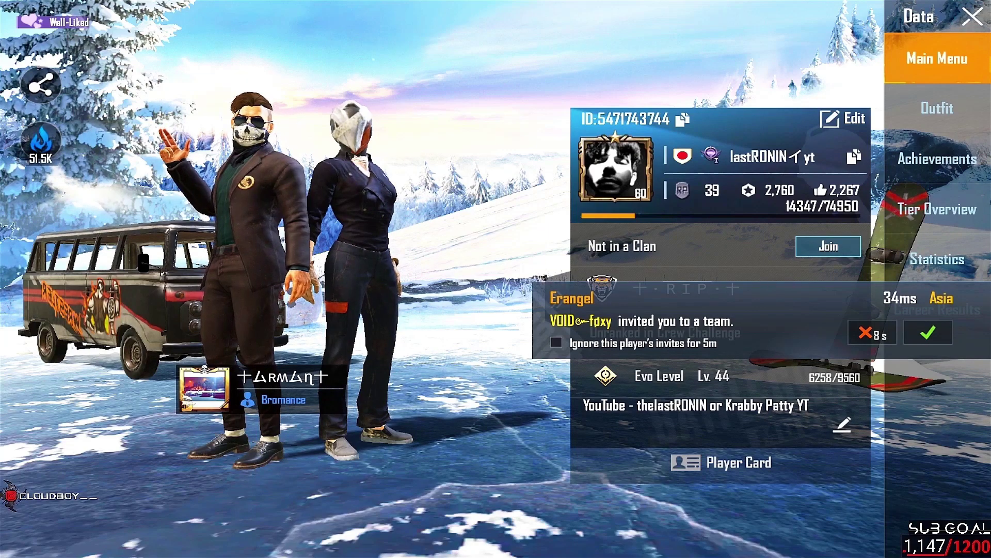
pyautogui.click(557, 342)
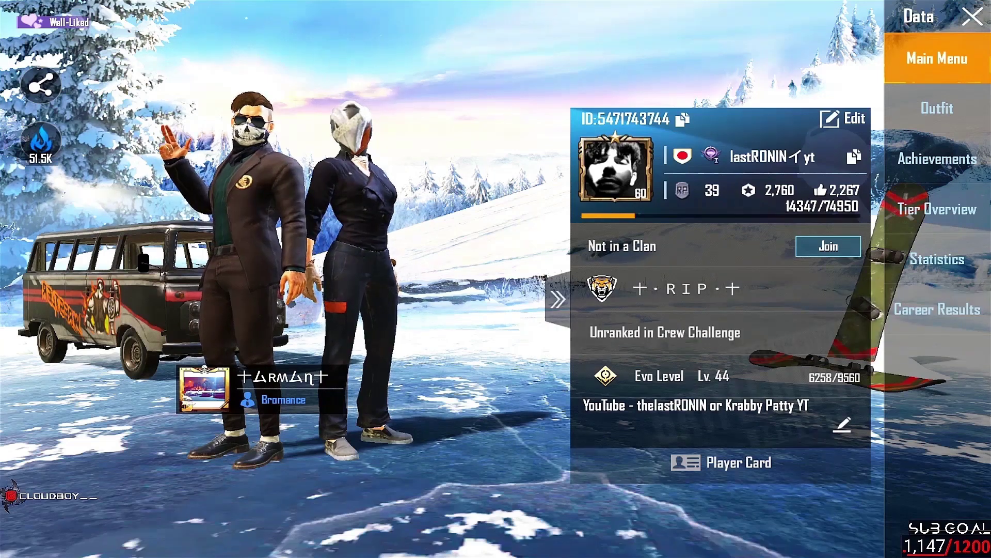